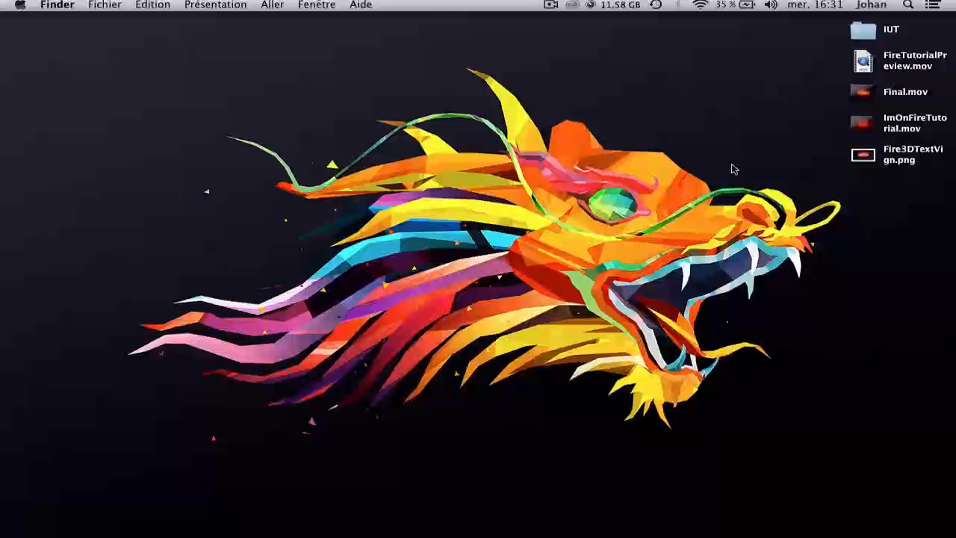
Play the finished fire text video full screen and scrub from its dark opening to the burning text.
{"action": "key", "text": "ctrl+Right"}
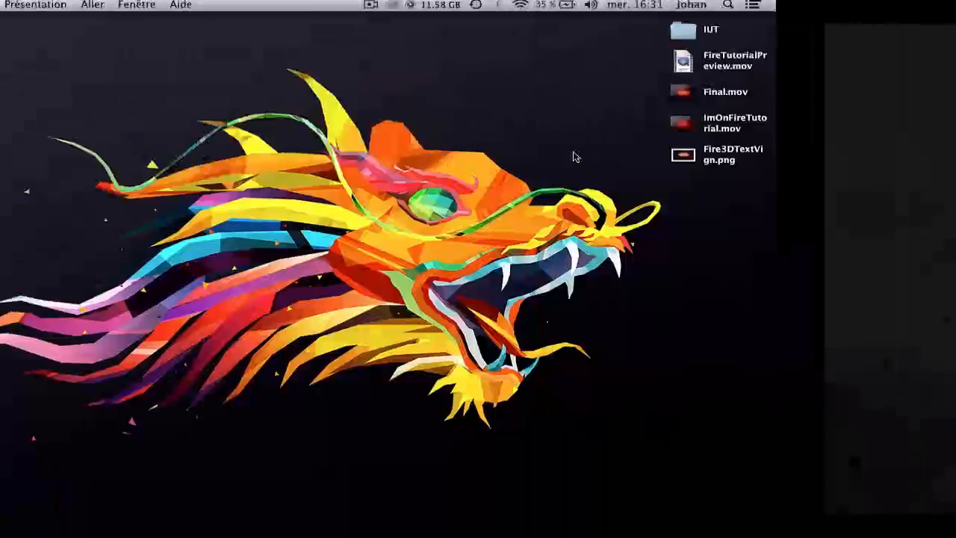
{"action": "key", "text": "space"}
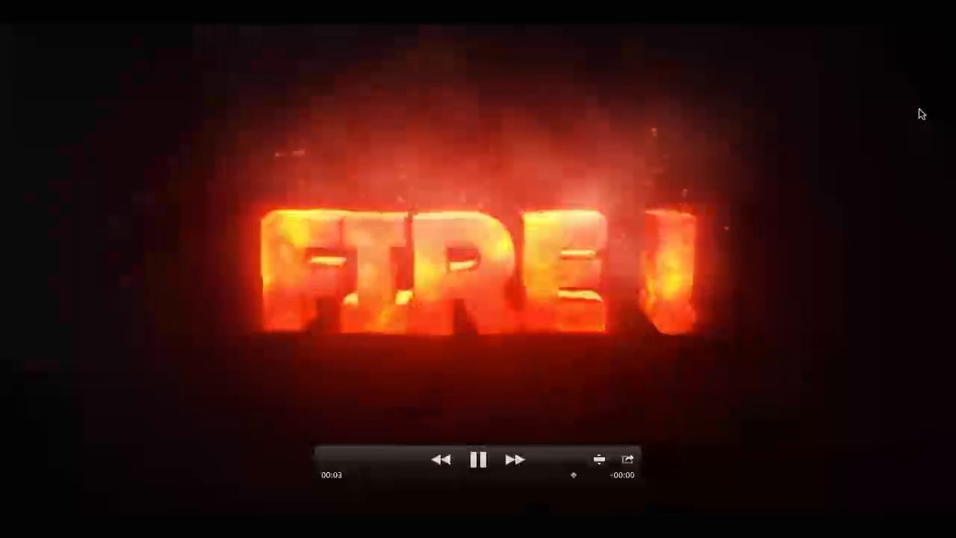
{"action": "left_click", "coordinate": [477, 460]}
{"action": "left_click", "coordinate": [479, 460]}
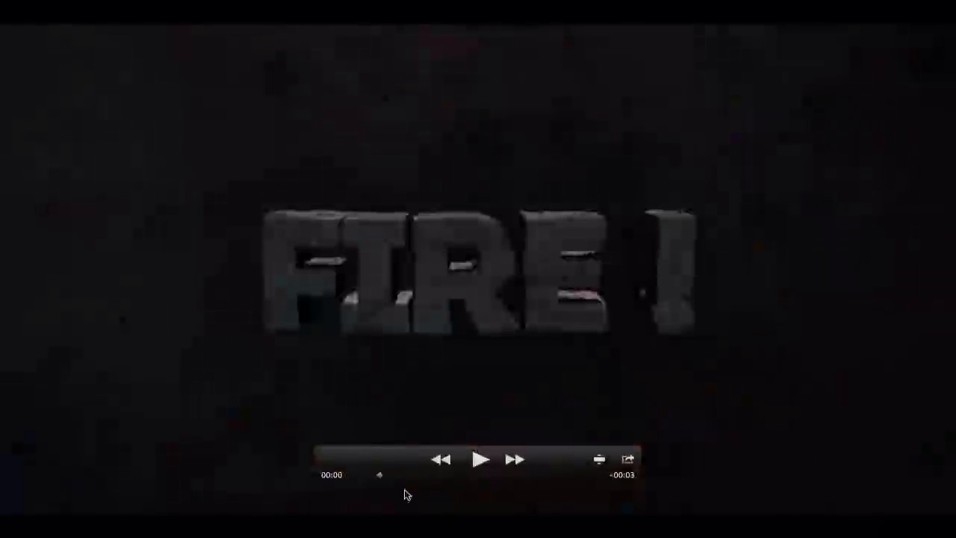
{"action": "left_click_drag", "start_coordinate": [383, 474], "coordinate": [326, 479]}
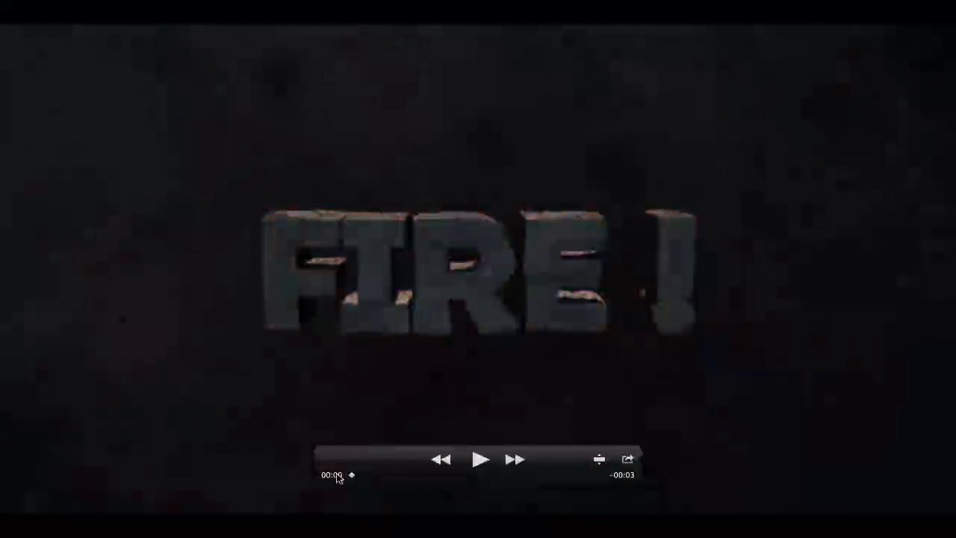
{"action": "mouse_move", "coordinate": [347, 478]}
{"action": "left_mouse_down"}
{"action": "mouse_move", "coordinate": [392, 475]}
{"action": "mouse_move", "coordinate": [351, 476]}
{"action": "left_mouse_up"}
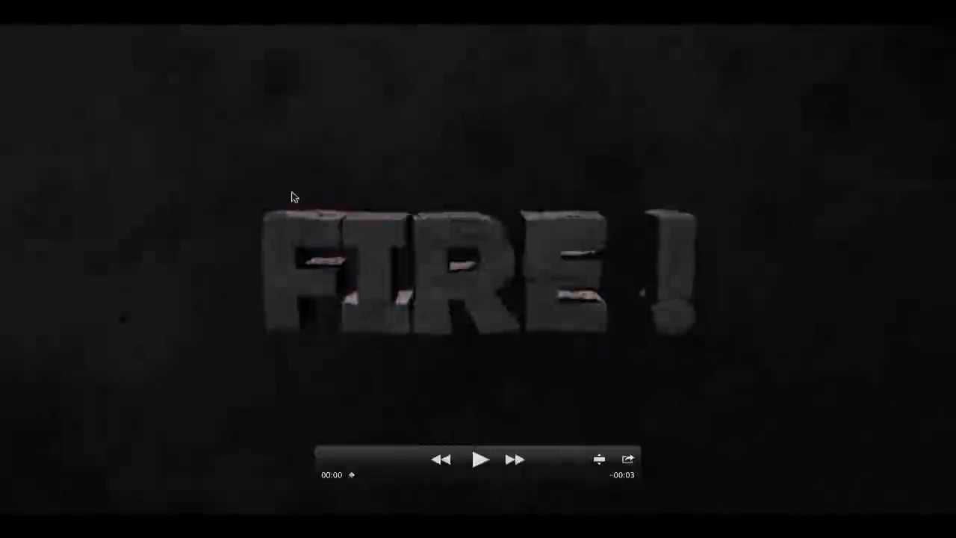
{"action": "left_click_drag", "start_coordinate": [356, 478], "coordinate": [633, 465]}
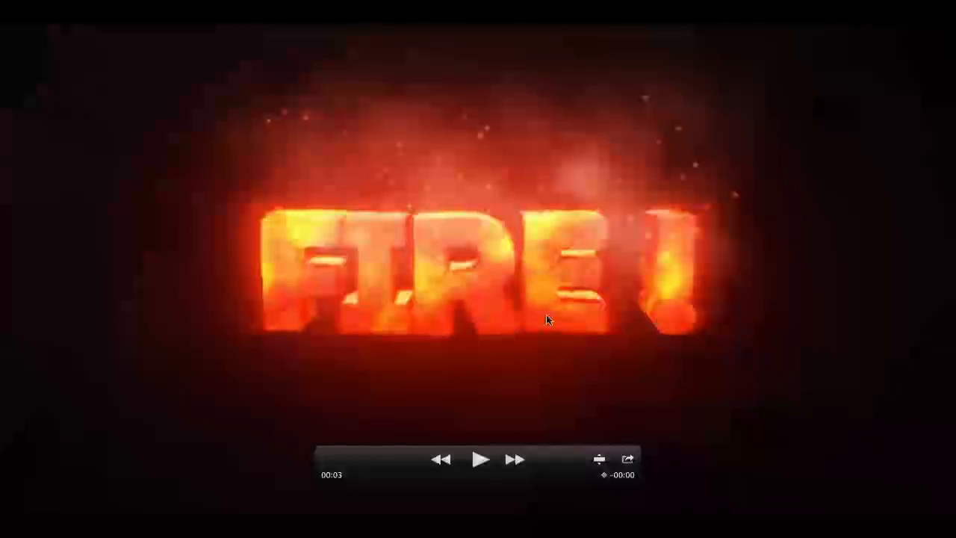
Leave full-screen playback and close the Final.mov preview window.
{"action": "key", "text": "Escape"}
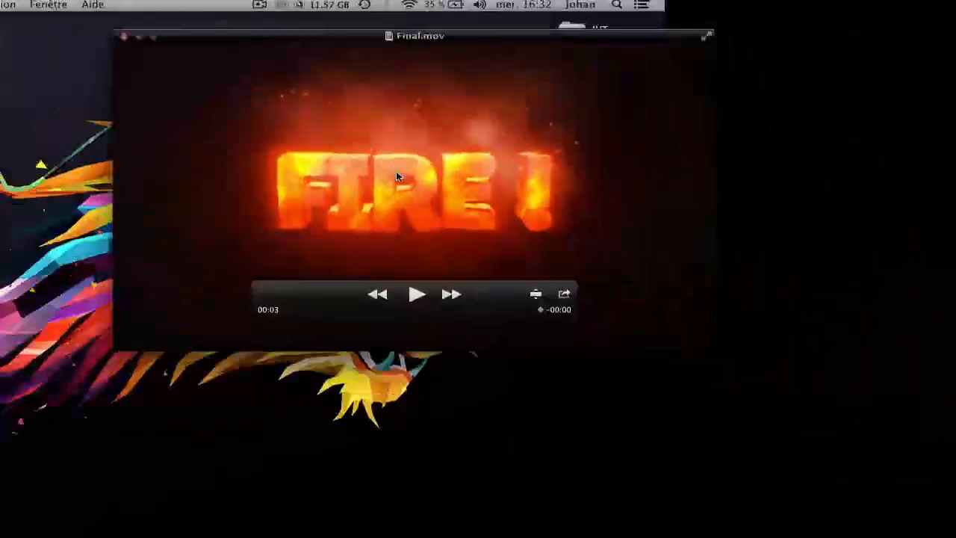
{"action": "left_click_drag", "start_coordinate": [501, 51], "coordinate": [439, 66]}
{"action": "left_click", "coordinate": [685, 183]}
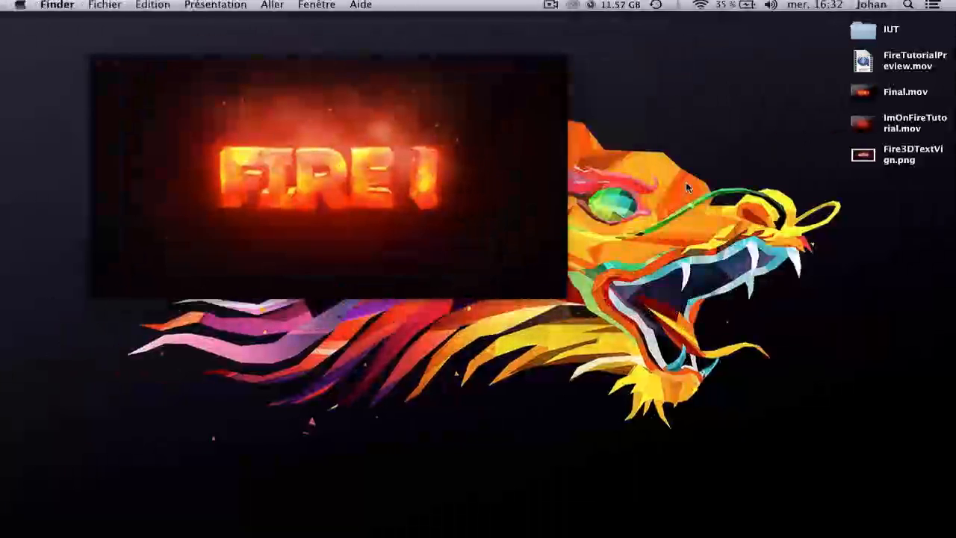
{"action": "left_click_drag", "start_coordinate": [298, 65], "coordinate": [486, 81]}
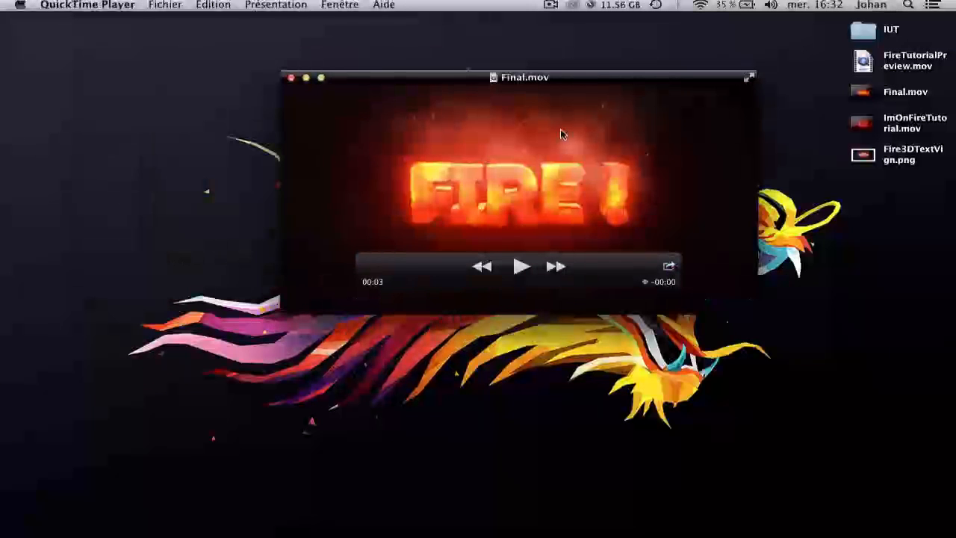
{"action": "left_click_drag", "start_coordinate": [431, 84], "coordinate": [324, 88]}
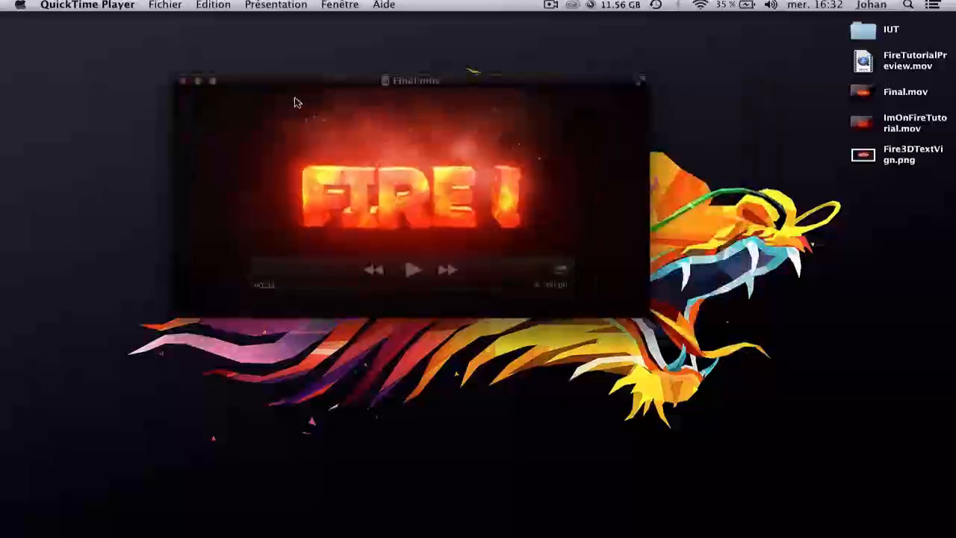
{"action": "left_click", "coordinate": [183, 82]}
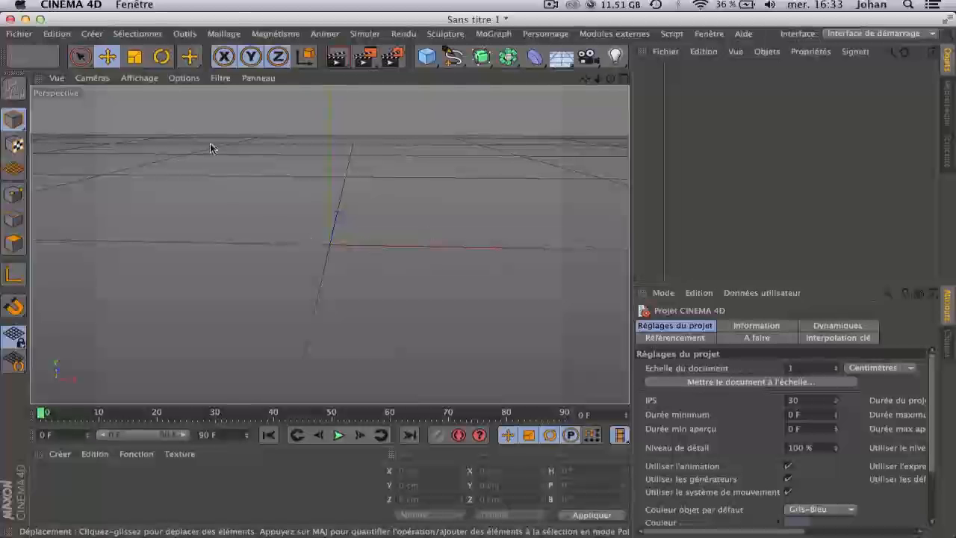
Set the render output size to 1280 by 720 pixels and close the render settings.
{"action": "mouse_move", "coordinate": [611, 79]}
{"action": "left_mouse_down"}
{"action": "mouse_move", "coordinate": [625, 78]}
{"action": "mouse_move", "coordinate": [617, 66]}
{"action": "left_mouse_up"}
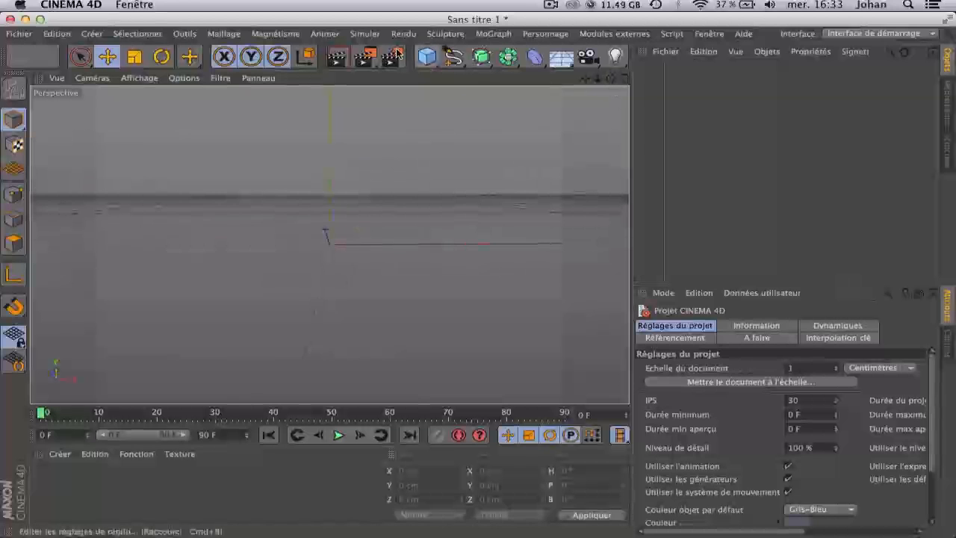
{"action": "left_click", "coordinate": [394, 57]}
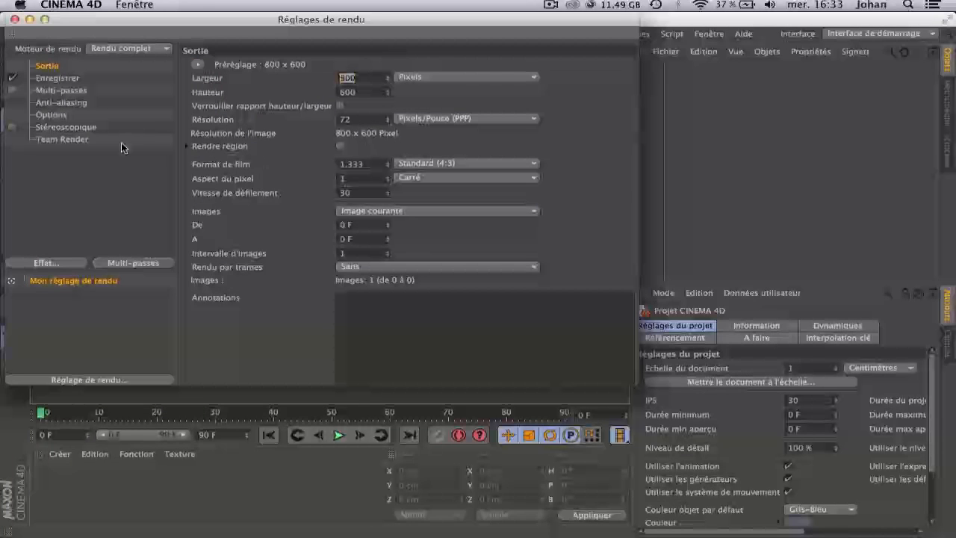
{"action": "type", "text": "1280"}
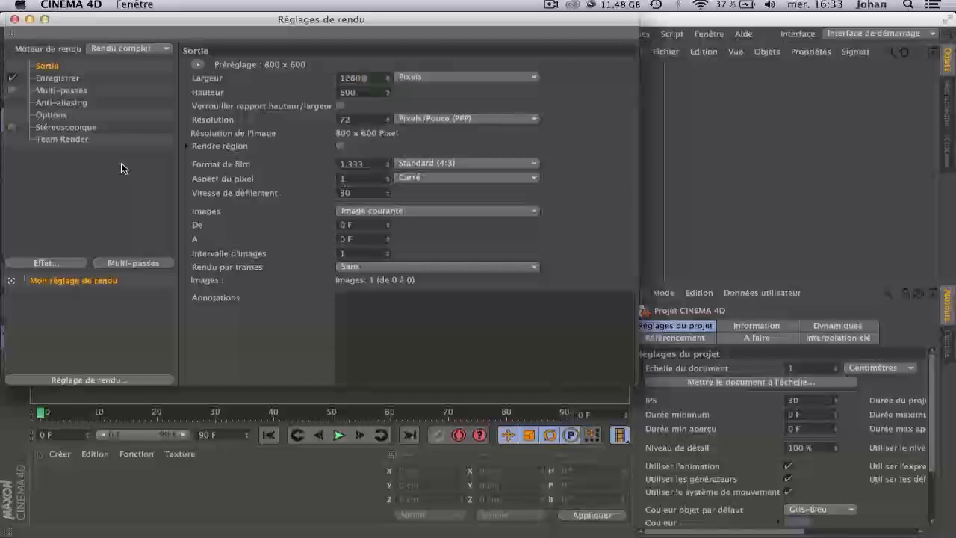
{"action": "key", "text": "Tab"}
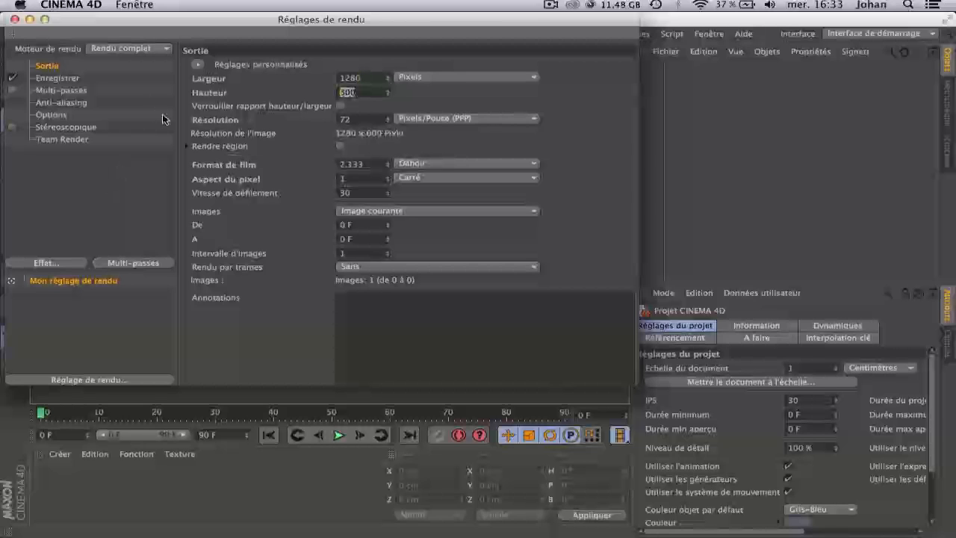
{"action": "type", "text": "720"}
{"action": "key", "text": "Return"}
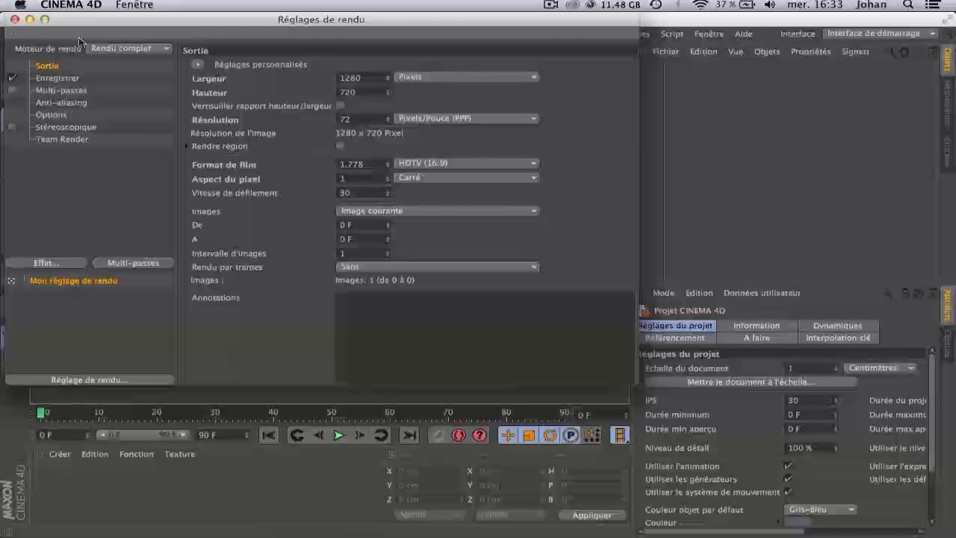
{"action": "left_click", "coordinate": [14, 20]}
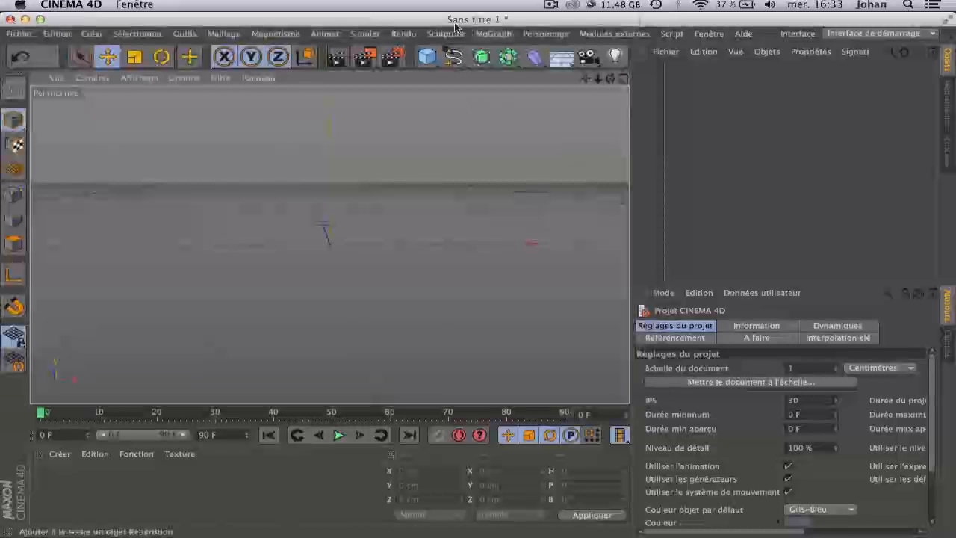
Add a MoText (MoTexte) object to the scene and set its text to "FIRE !".
{"action": "left_click", "coordinate": [493, 33]}
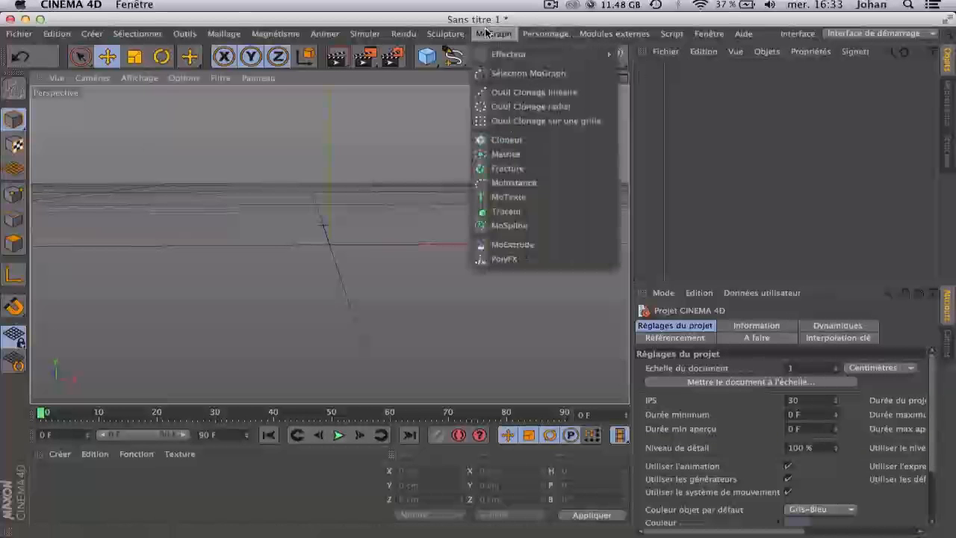
{"action": "left_click", "coordinate": [525, 194]}
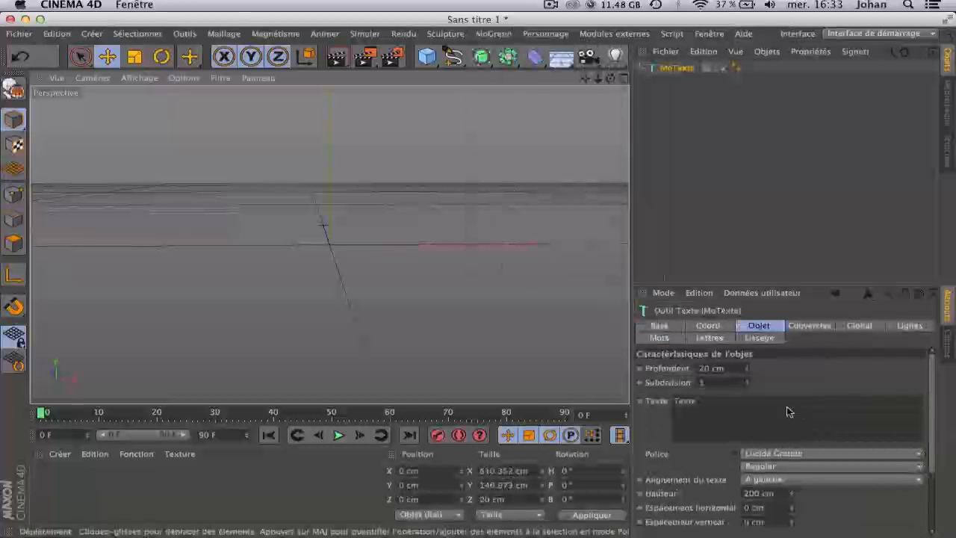
{"action": "double_click", "coordinate": [691, 402]}
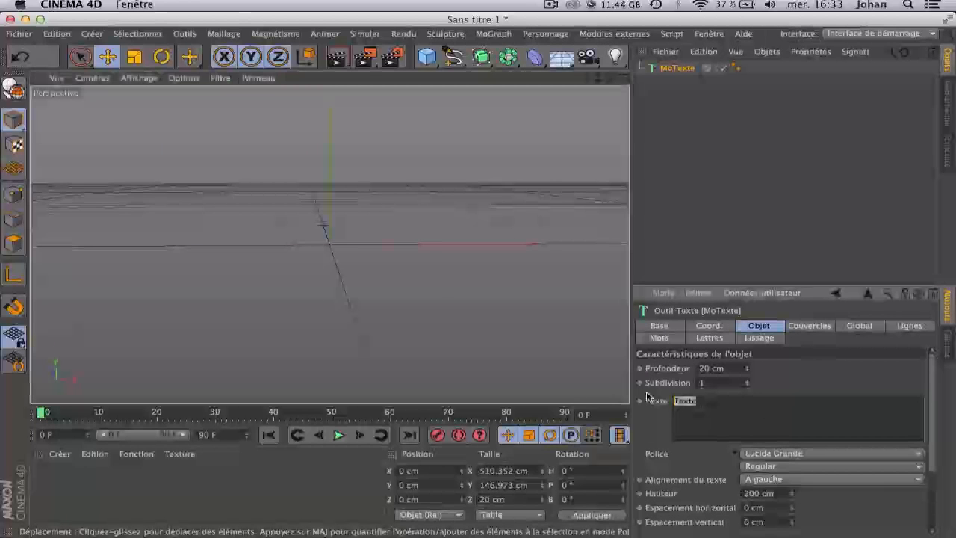
{"action": "type", "text": "FIRE"}
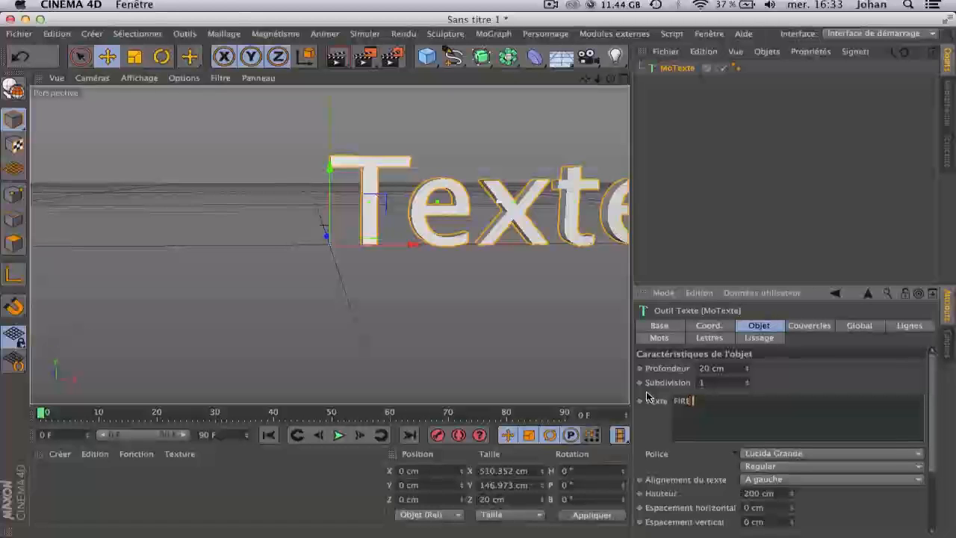
{"action": "left_click", "coordinate": [812, 375]}
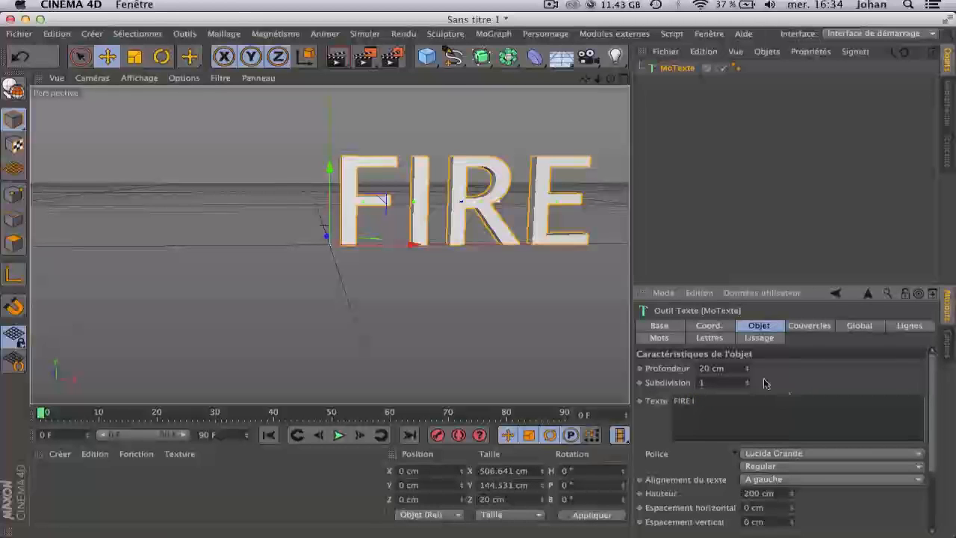
Change the MoText font to Intro and set its text alignment to centred (Centré).
{"action": "left_click", "coordinate": [812, 454]}
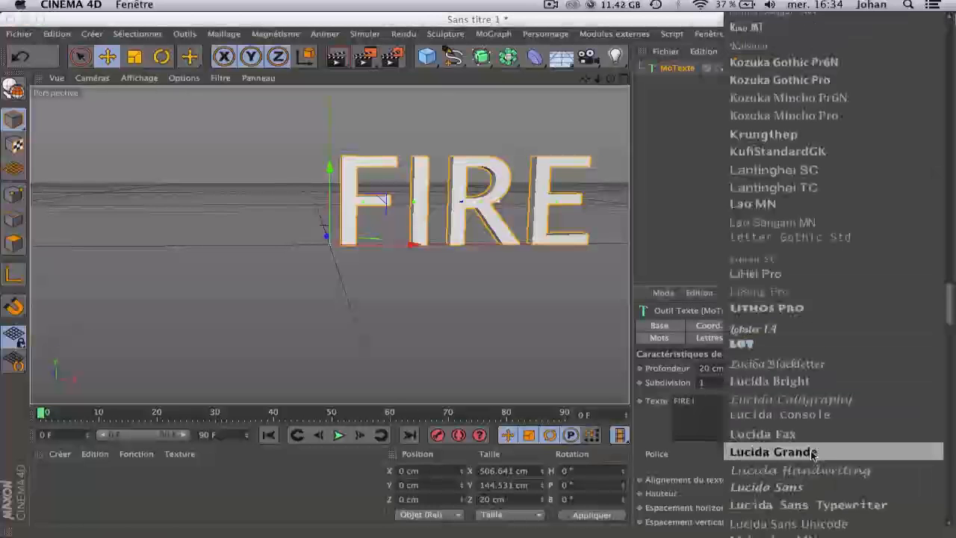
{"action": "scroll", "coordinate": [825, 326], "scroll_direction": "up", "scroll_amount": 3}
{"action": "scroll", "coordinate": [825, 330], "scroll_direction": "up", "scroll_amount": 10}
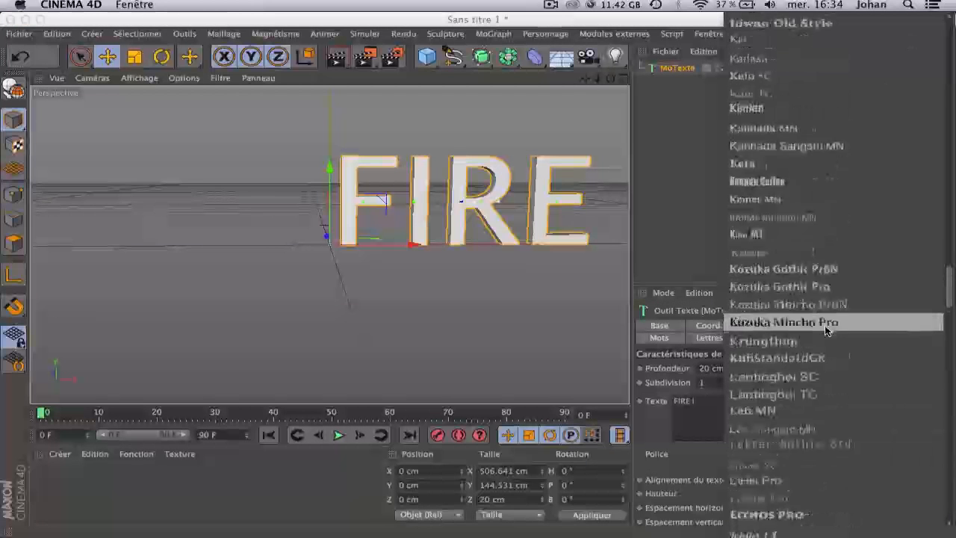
{"action": "left_click", "coordinate": [814, 238]}
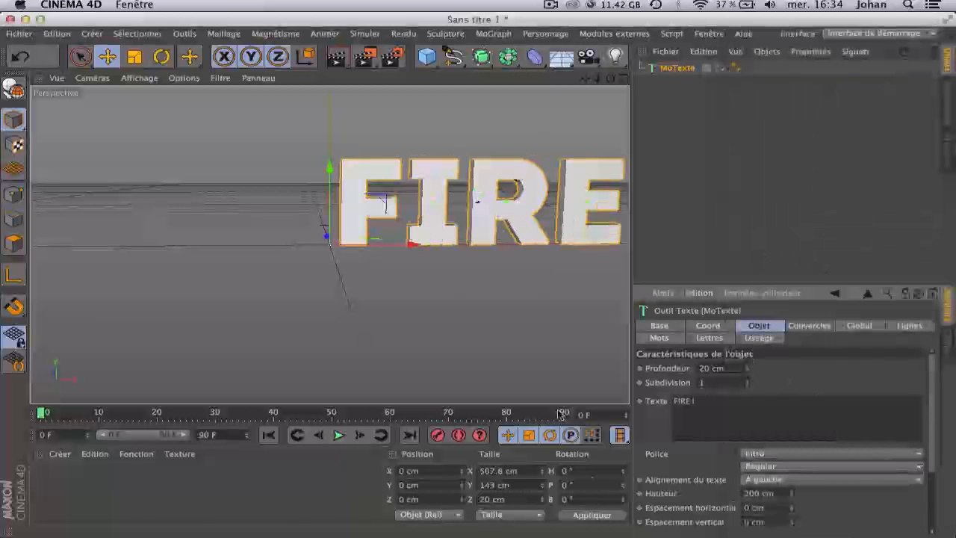
{"action": "scroll", "coordinate": [707, 482], "scroll_direction": "down", "scroll_amount": 5}
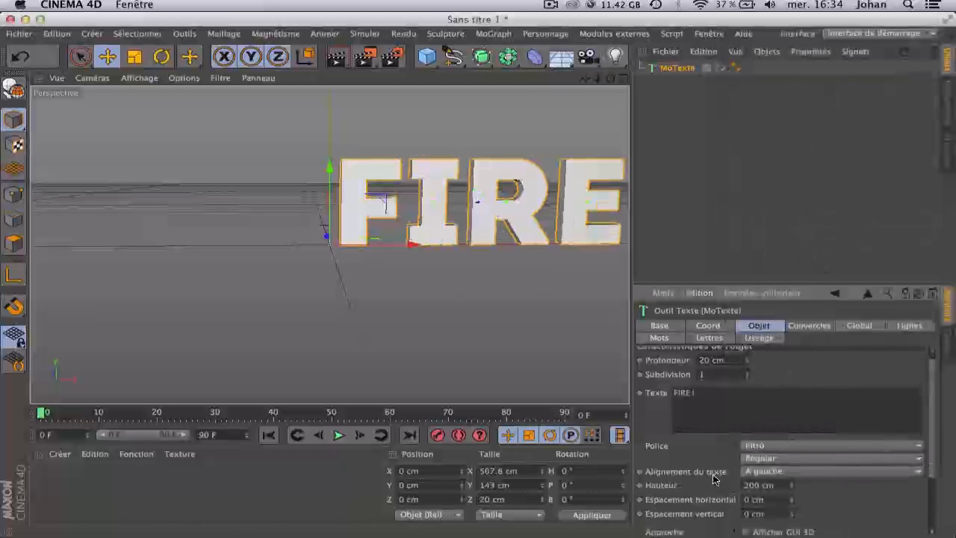
{"action": "left_click", "coordinate": [832, 398]}
{"action": "left_click", "coordinate": [762, 418]}
Set the extrusion depth (Profondeur) of the FIRE ! text to 100 cm.
{"action": "left_click_drag", "start_coordinate": [610, 78], "coordinate": [613, 100]}
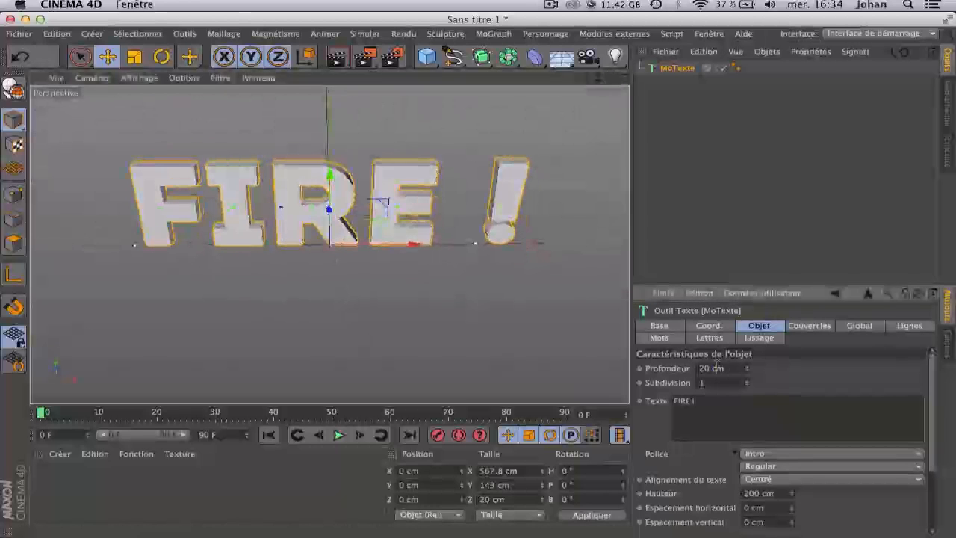
{"action": "type", "text": "100"}
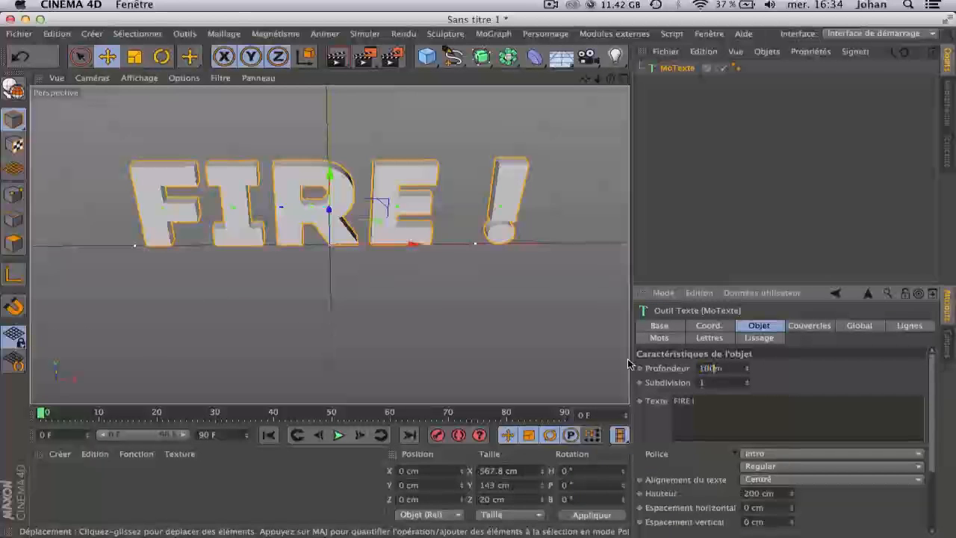
{"action": "key", "text": "Return"}
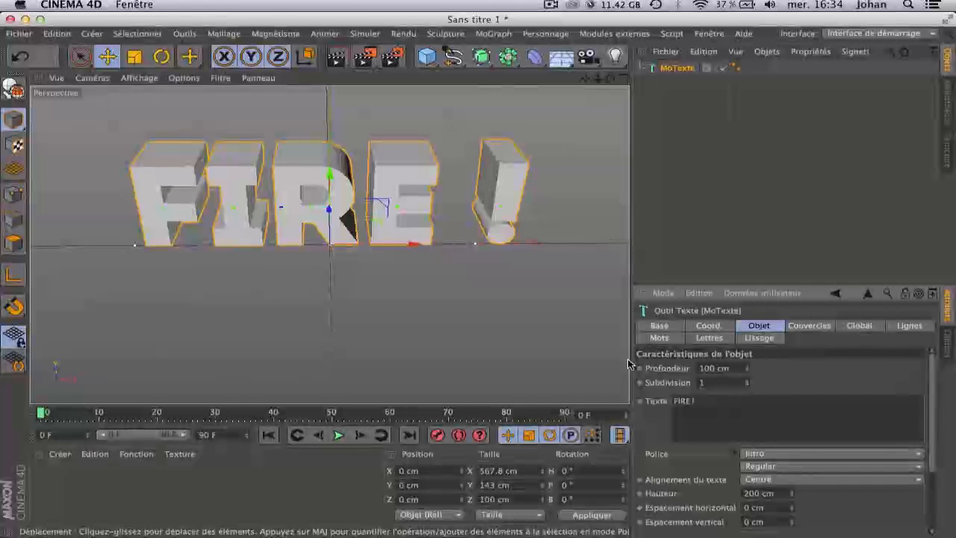
Tighten the letter spacing of the FIRE ! text by setting its horizontal spacing to -10 cm.
{"action": "mouse_move", "coordinate": [610, 78]}
{"action": "left_mouse_down"}
{"action": "mouse_move", "coordinate": [568, 82]}
{"action": "mouse_move", "coordinate": [610, 78]}
{"action": "left_mouse_up"}
{"action": "left_click_drag", "start_coordinate": [930, 392], "coordinate": [927, 443]}
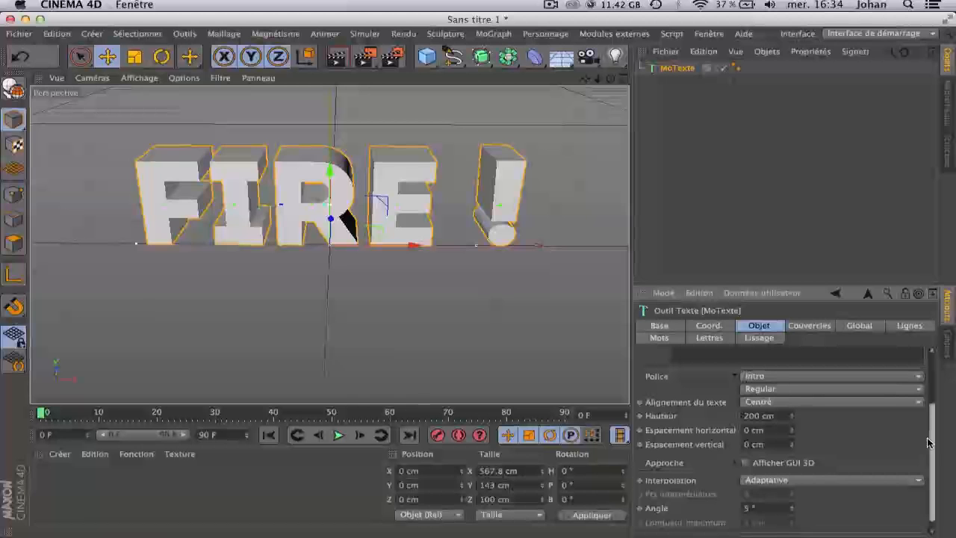
{"action": "left_click_drag", "start_coordinate": [610, 77], "coordinate": [608, 79]}
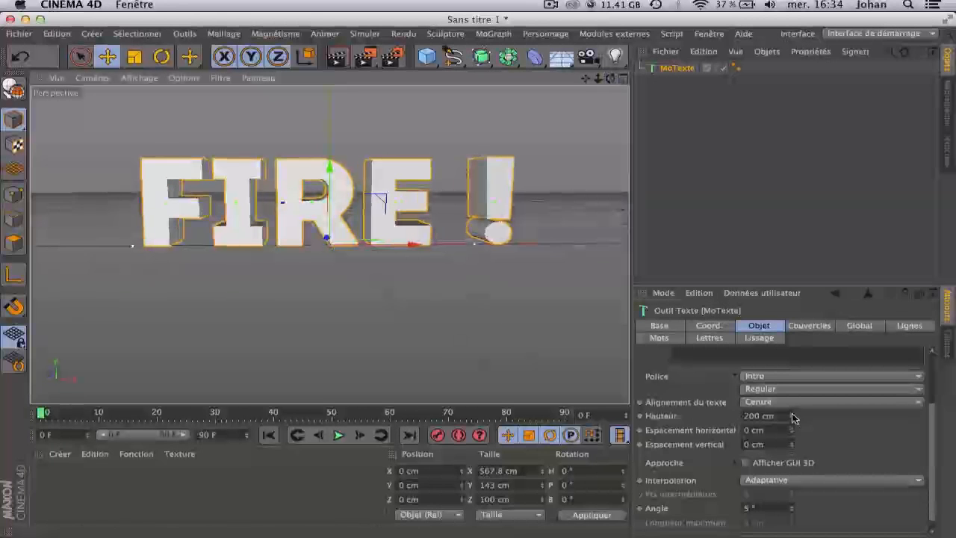
{"action": "key", "text": "super+z"}
{"action": "left_click_drag", "start_coordinate": [798, 508], "coordinate": [796, 517]}
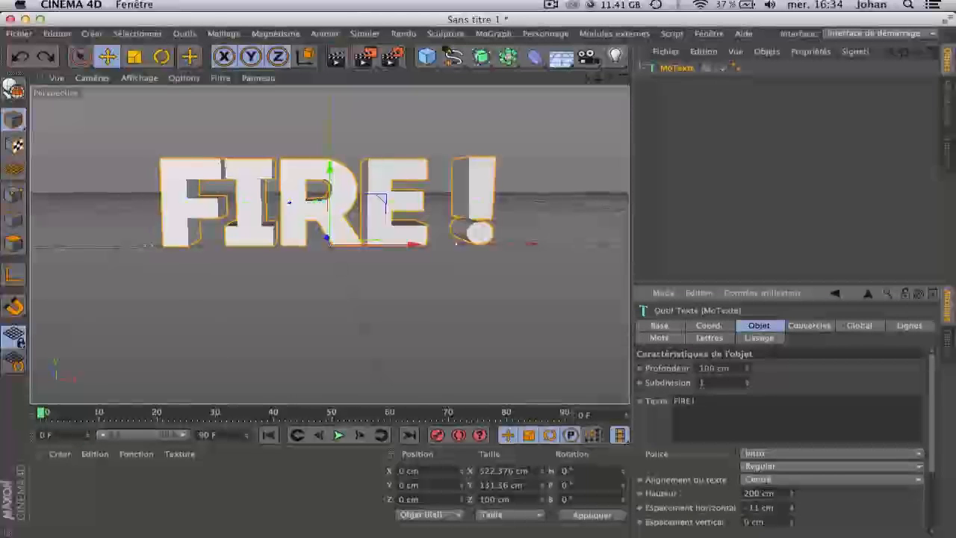
{"action": "left_click_drag", "start_coordinate": [796, 517], "coordinate": [655, 487]}
{"action": "type", "text": "-10"}
{"action": "key", "text": "Return"}
Create a new material and open it in the material editor, keeping the FIRE ! text in view.
{"action": "left_click_drag", "start_coordinate": [611, 78], "coordinate": [590, 90]}
{"action": "left_click", "coordinate": [772, 154]}
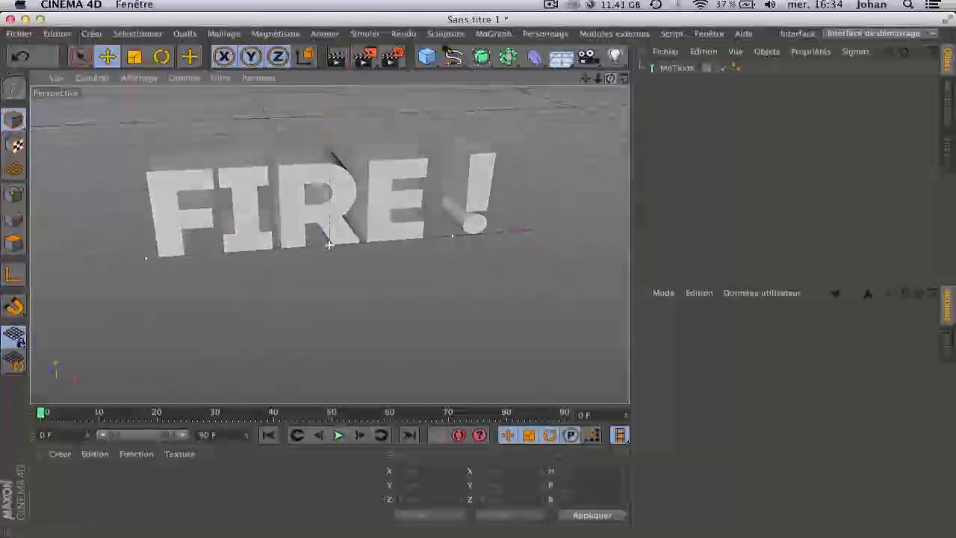
{"action": "double_click", "coordinate": [213, 492]}
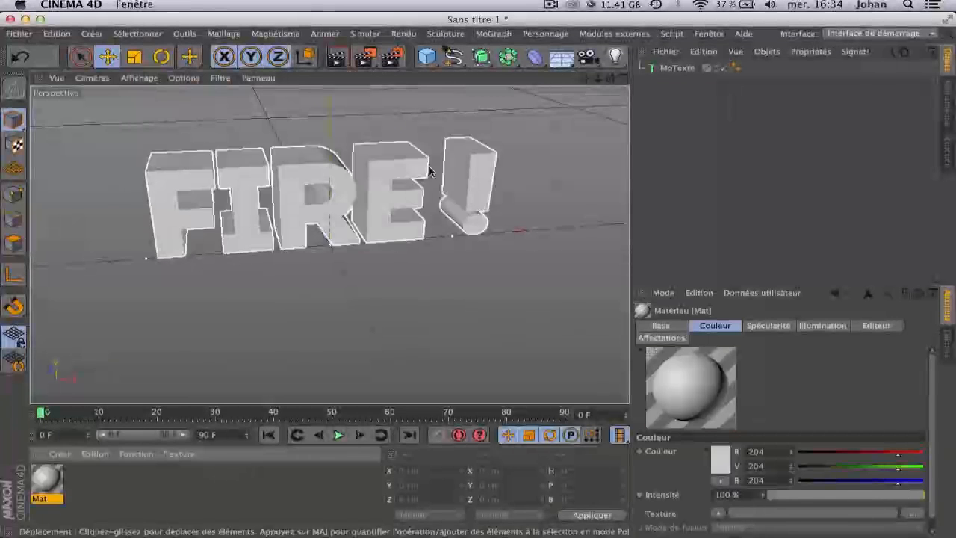
{"action": "double_click", "coordinate": [43, 472]}
{"action": "left_click_drag", "start_coordinate": [343, 103], "coordinate": [294, 254]}
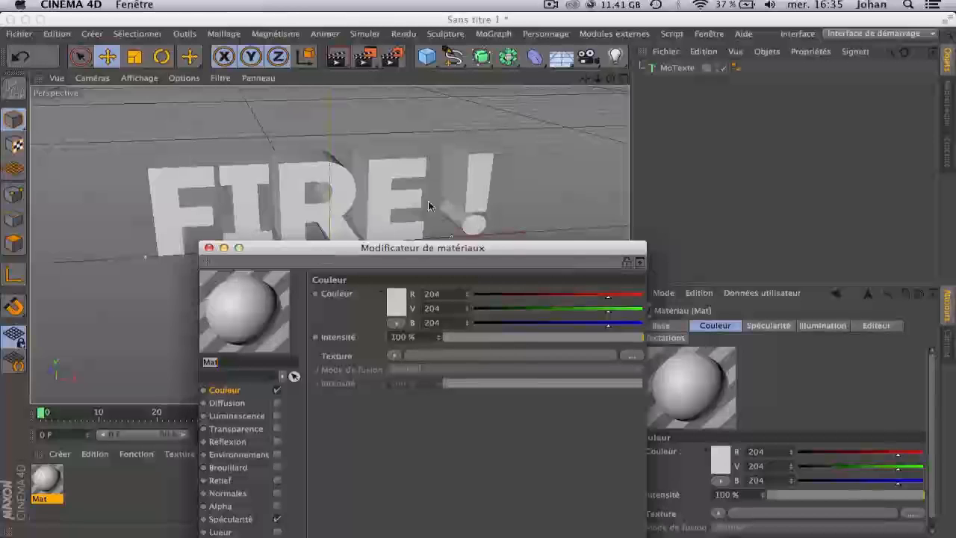
Adjust the material's specularity (Spécularité) to a width (Largeur) of 80 % and a height (Hauteur) of 17 %.
{"action": "left_click_drag", "start_coordinate": [429, 247], "coordinate": [677, 114]}
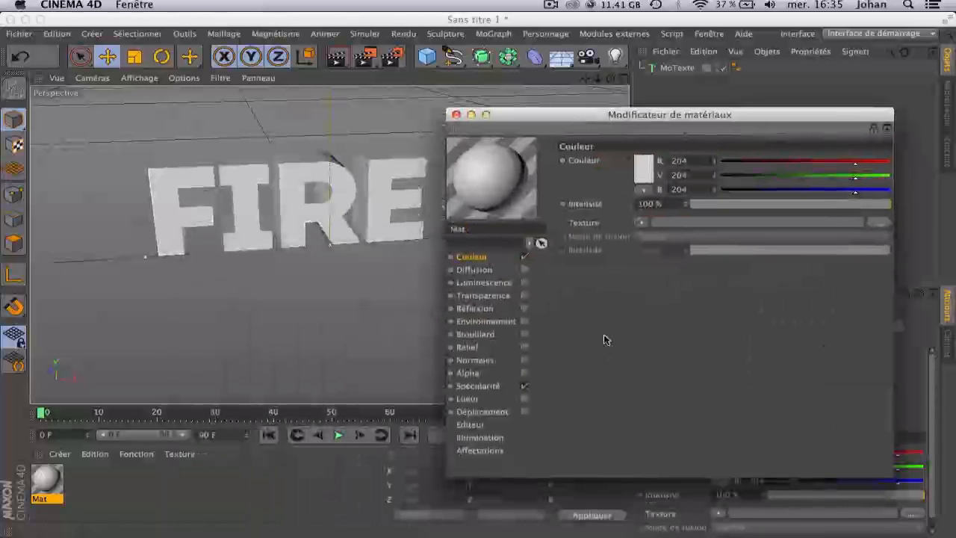
{"action": "left_click_drag", "start_coordinate": [545, 117], "coordinate": [622, 64]}
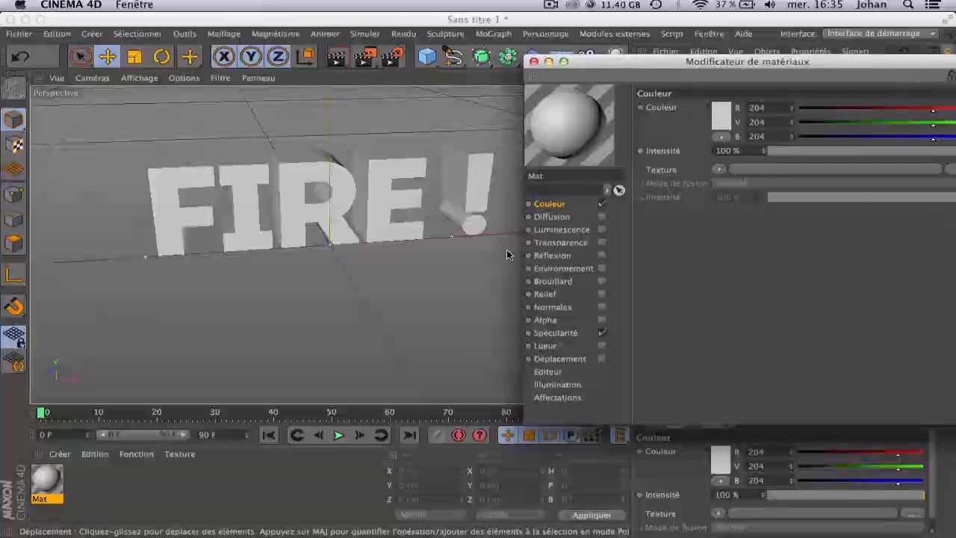
{"action": "left_click", "coordinate": [569, 337]}
{"action": "left_click_drag", "start_coordinate": [661, 69], "coordinate": [561, 69]}
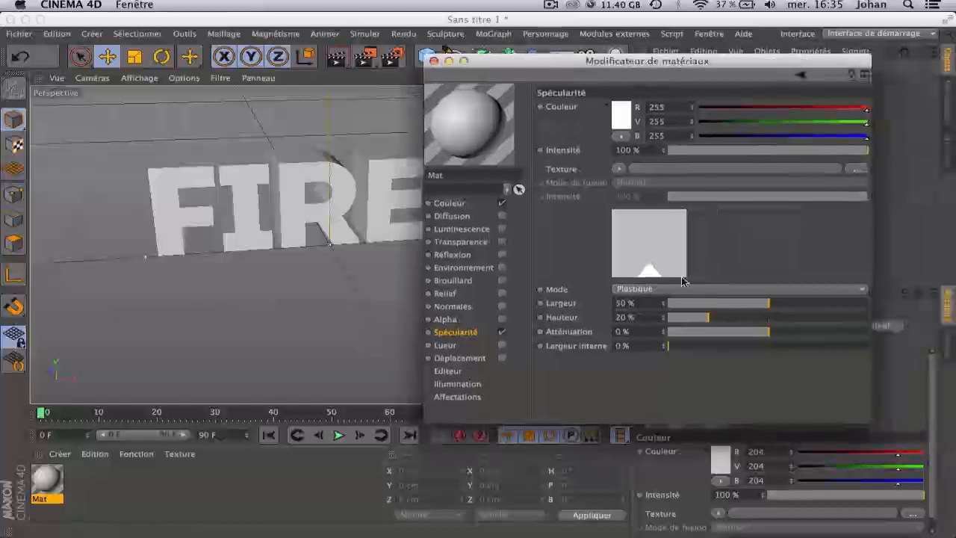
{"action": "left_click_drag", "start_coordinate": [769, 302], "coordinate": [723, 304]}
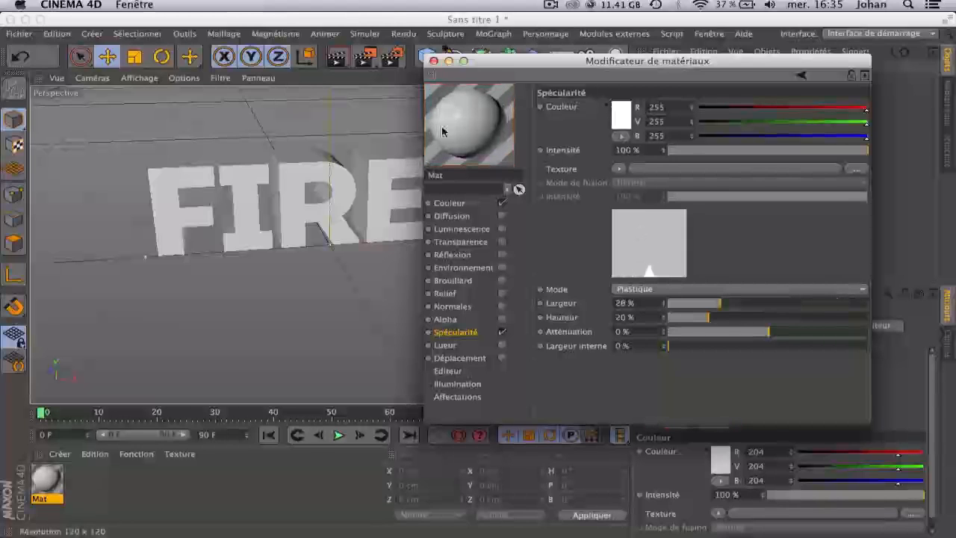
{"action": "left_click_drag", "start_coordinate": [747, 318], "coordinate": [825, 303]}
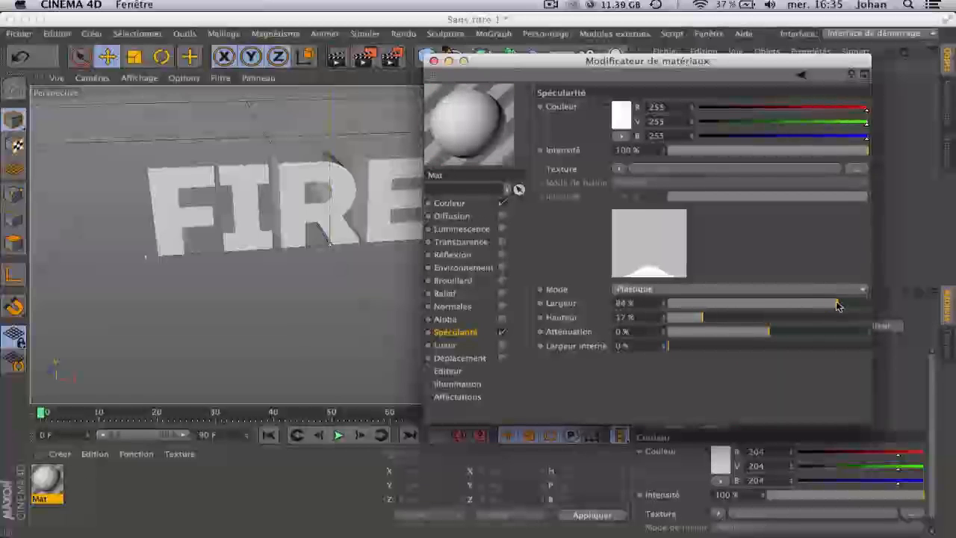
{"action": "left_click_drag", "start_coordinate": [832, 306], "coordinate": [830, 307]}
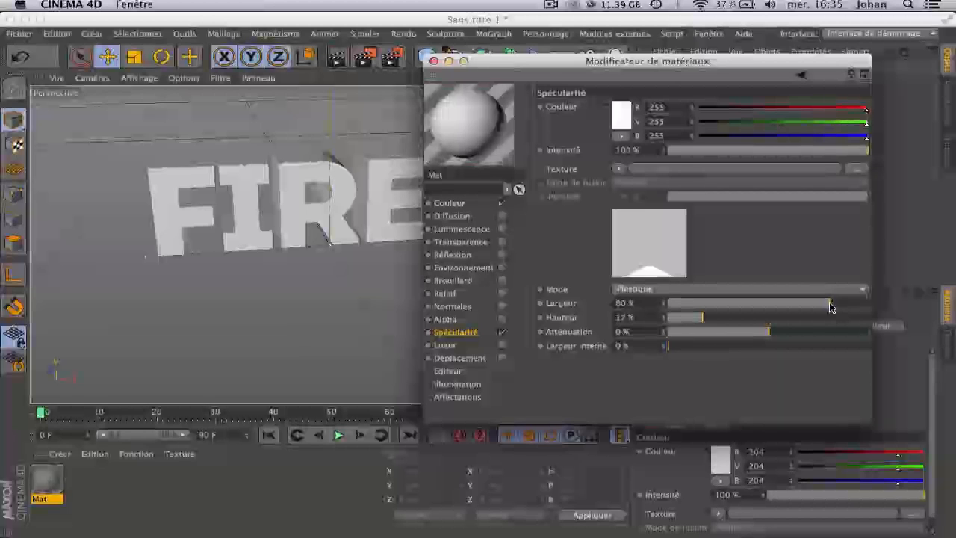
Enable displacement (Déplacement) on the material and load a Bruit shader as its texture.
{"action": "left_click", "coordinate": [459, 357]}
{"action": "left_click_drag", "start_coordinate": [489, 60], "coordinate": [675, 166]}
{"action": "left_click_drag", "start_coordinate": [612, 82], "coordinate": [629, 118]}
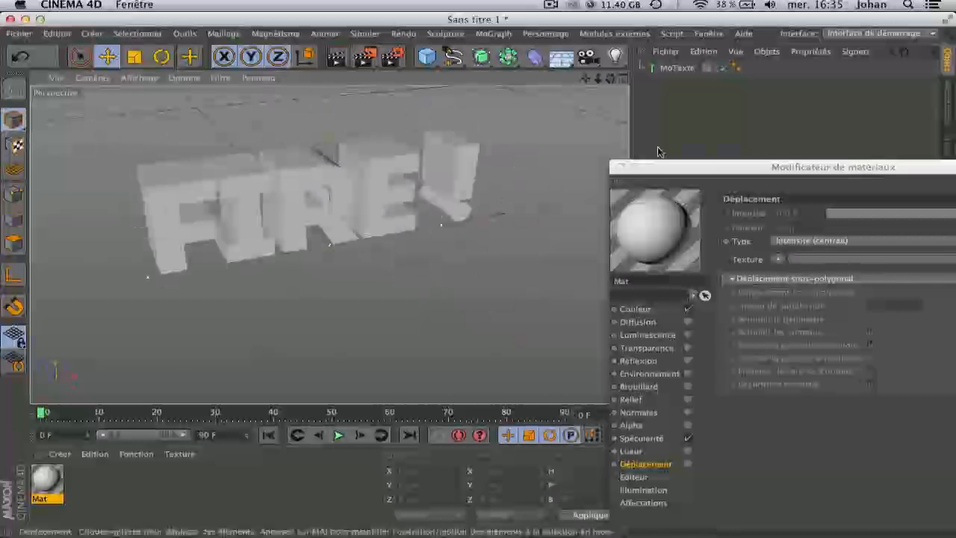
{"action": "left_click_drag", "start_coordinate": [733, 162], "coordinate": [630, 115]}
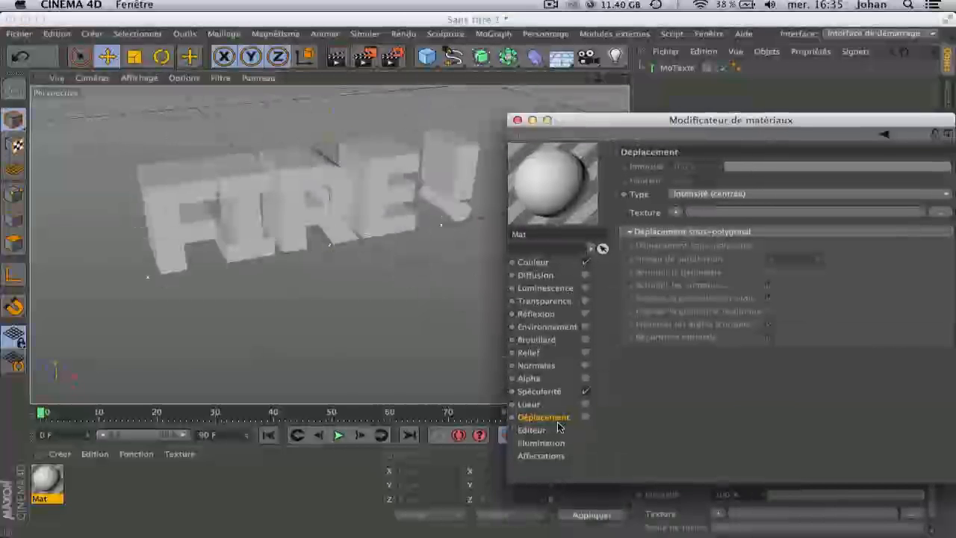
{"action": "left_click", "coordinate": [586, 416]}
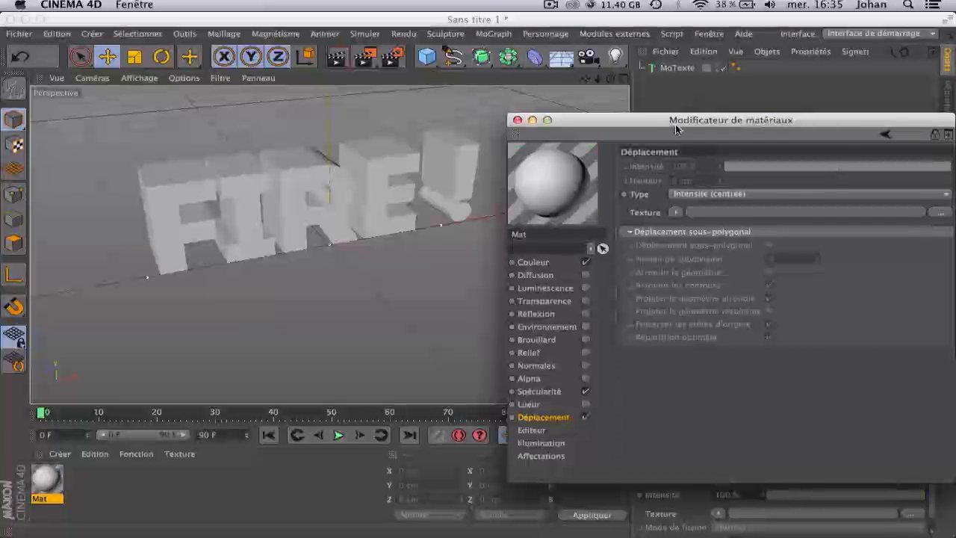
{"action": "left_click_drag", "start_coordinate": [675, 129], "coordinate": [562, 103]}
{"action": "left_click", "coordinate": [563, 186]}
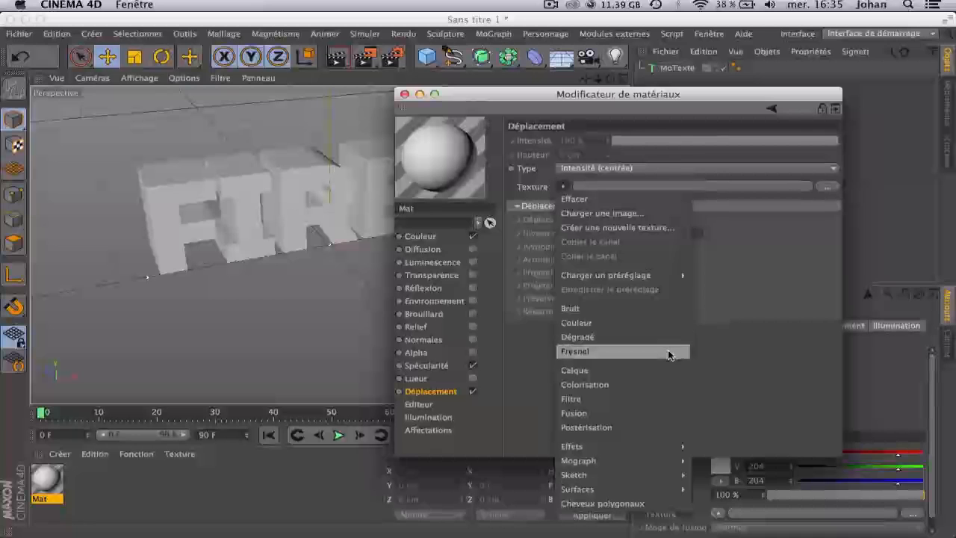
{"action": "left_click", "coordinate": [647, 309]}
Change the displacement shader's noise type to Naki and set its global scale (Echelle globale) to 400 %.
{"action": "left_click", "coordinate": [619, 186]}
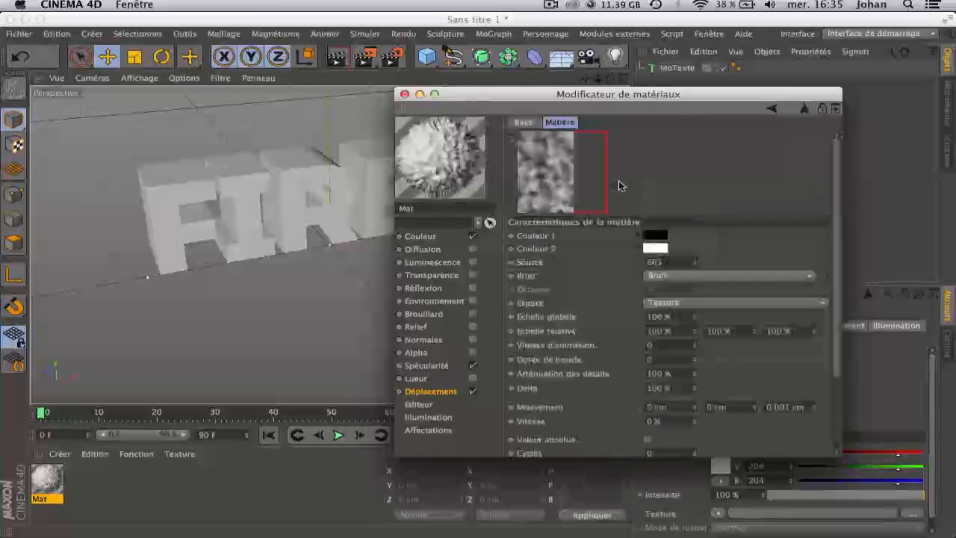
{"action": "left_click", "coordinate": [772, 109]}
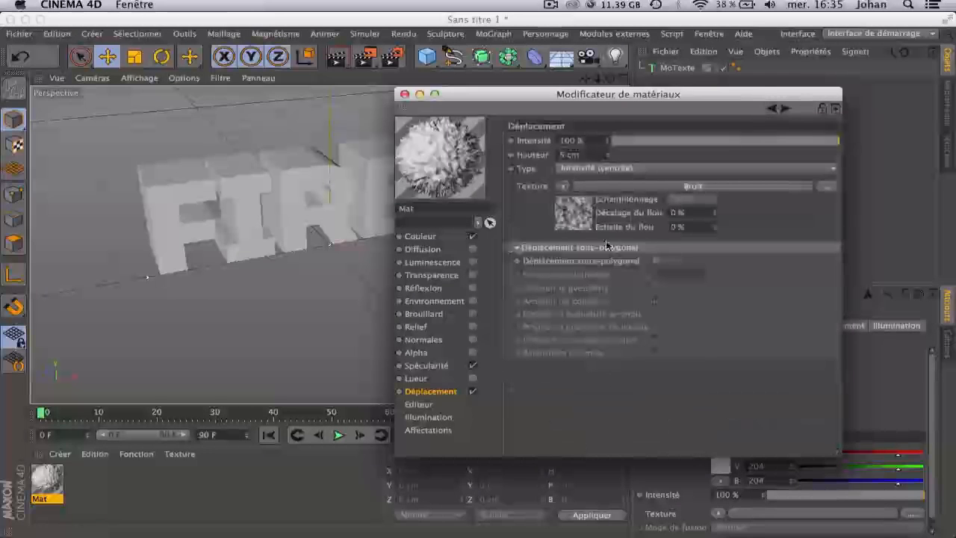
{"action": "left_click", "coordinate": [714, 188]}
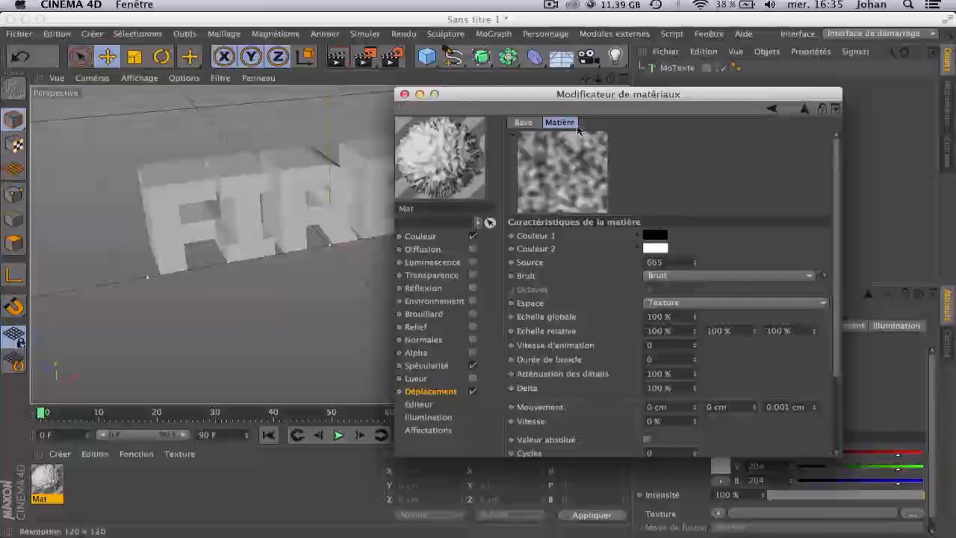
{"action": "left_click_drag", "start_coordinate": [573, 96], "coordinate": [610, 61]}
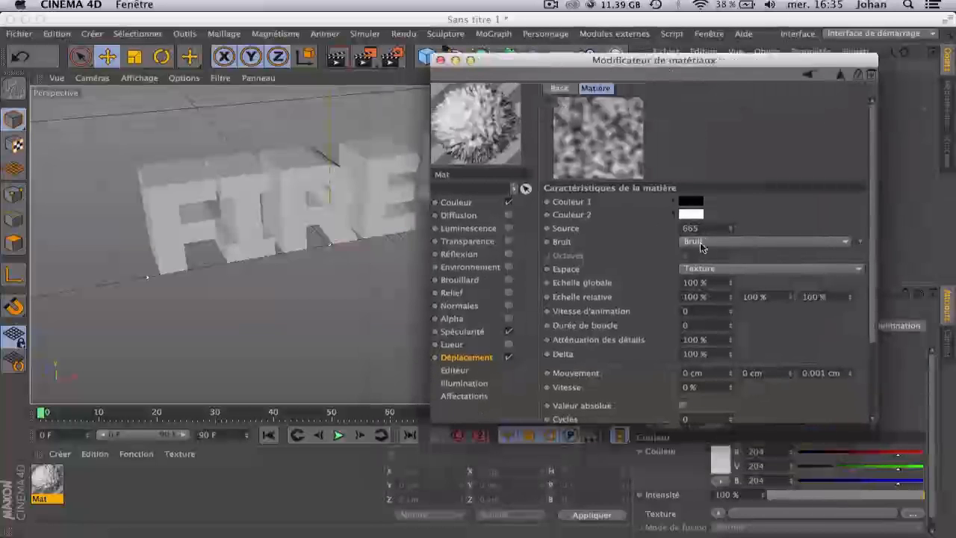
{"action": "left_click", "coordinate": [849, 243]}
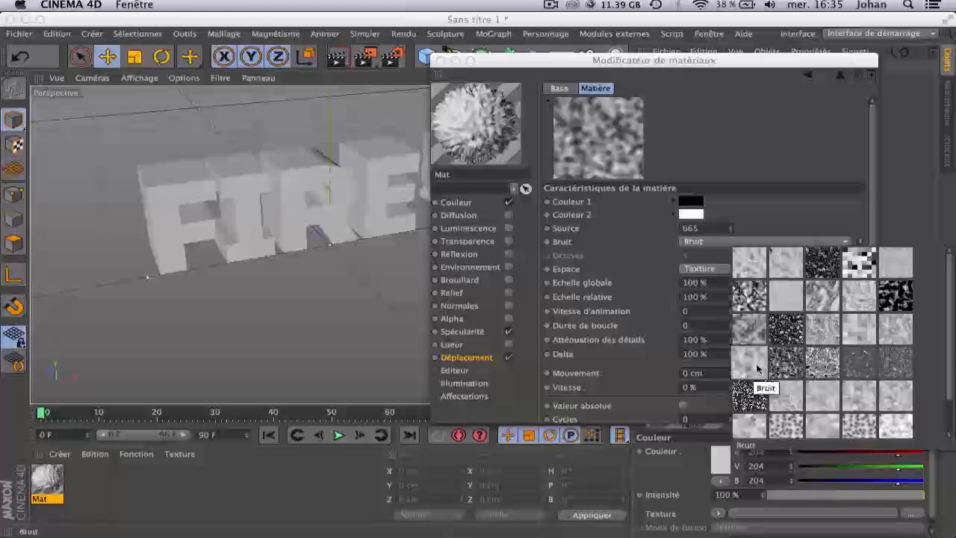
{"action": "left_click", "coordinate": [892, 324]}
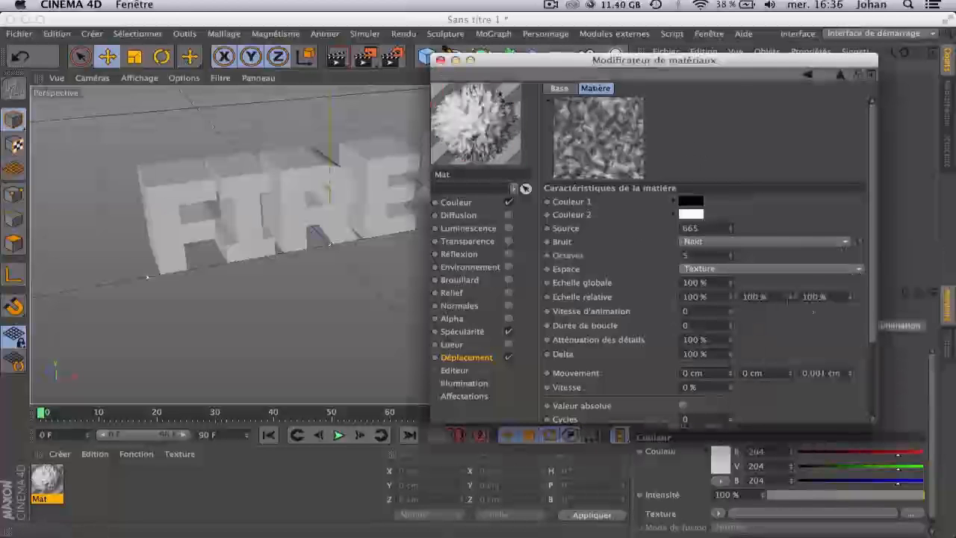
{"action": "left_click_drag", "start_coordinate": [731, 283], "coordinate": [728, 290]}
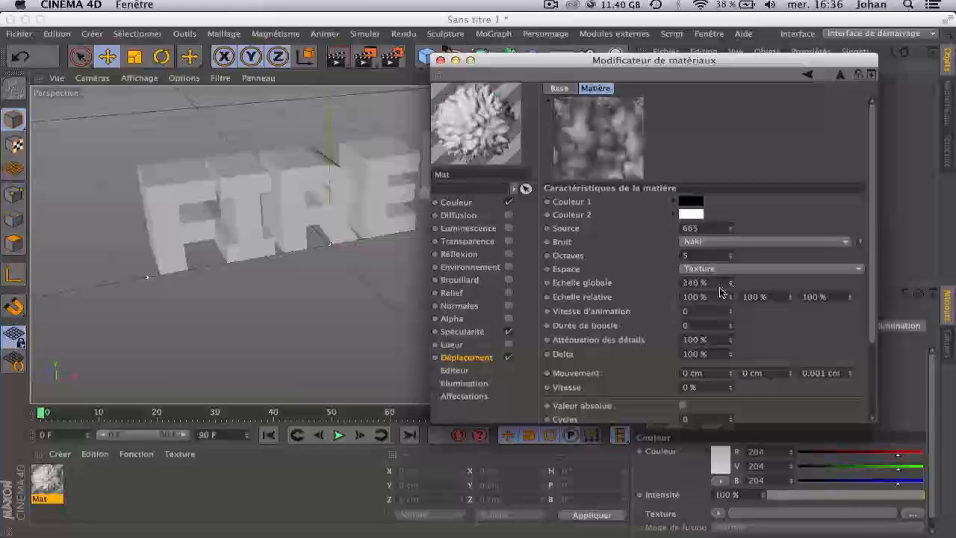
{"action": "type", "text": "0"}
{"action": "key", "text": "Return"}
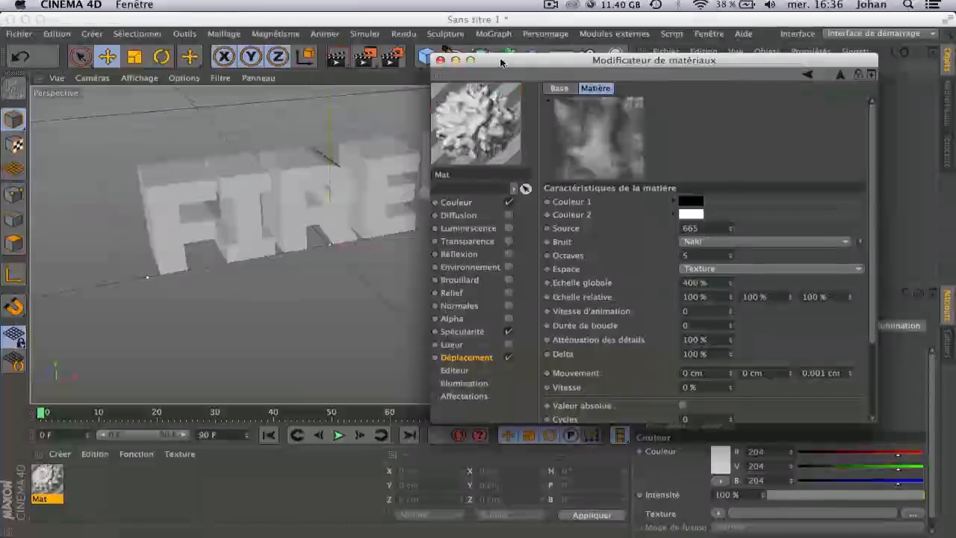
Turn on sub-polygon displacement (Déplacement sous-polygonal) for the material and apply the material to the FIRE ! text.
{"action": "left_click_drag", "start_coordinate": [500, 62], "coordinate": [514, 62]}
{"action": "left_click", "coordinate": [821, 74]}
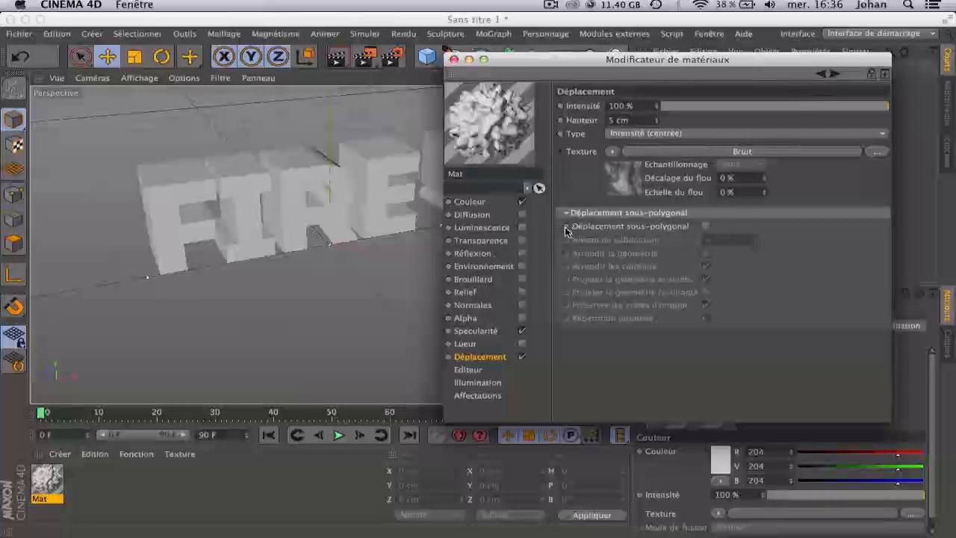
{"action": "left_click", "coordinate": [705, 226]}
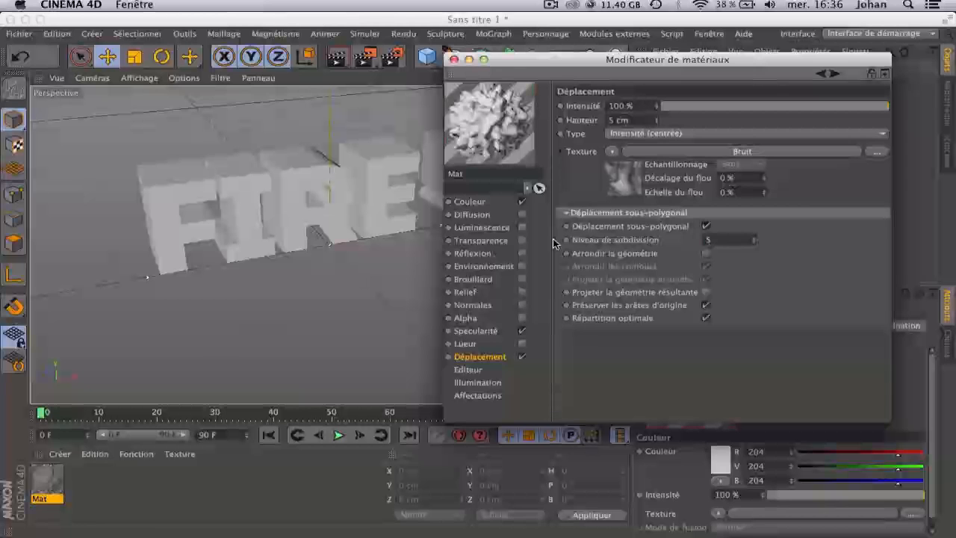
{"action": "left_click", "coordinate": [84, 463]}
{"action": "left_click_drag", "start_coordinate": [216, 254], "coordinate": [204, 227]}
{"action": "mouse_move", "coordinate": [612, 78]}
{"action": "left_mouse_down"}
{"action": "mouse_move", "coordinate": [617, 110]}
{"action": "mouse_move", "coordinate": [614, 66]}
{"action": "left_mouse_up"}
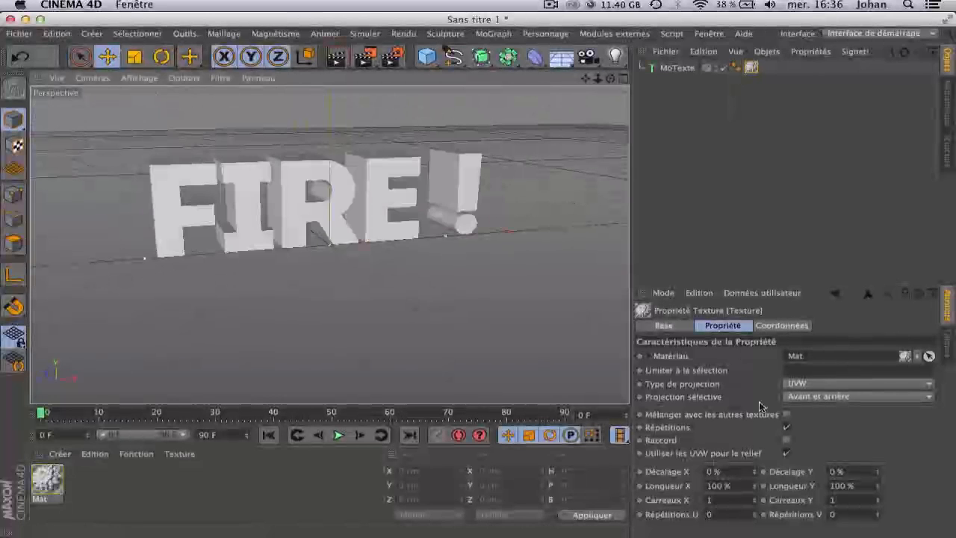
Set the texture tag's projection type to Cubique and render the view to preview the displaced text.
{"action": "left_click", "coordinate": [822, 383]}
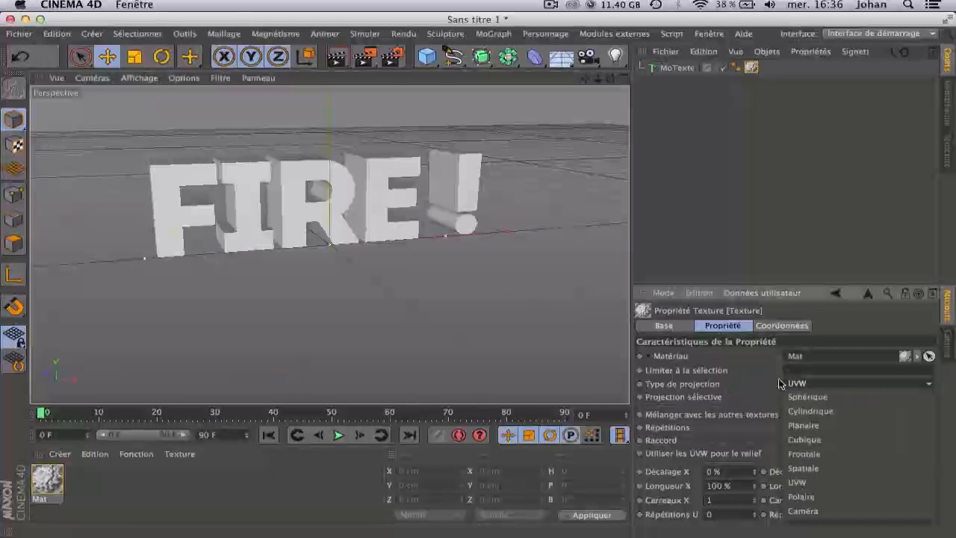
{"action": "left_click", "coordinate": [799, 440]}
{"action": "left_click_drag", "start_coordinate": [611, 78], "coordinate": [635, 78]}
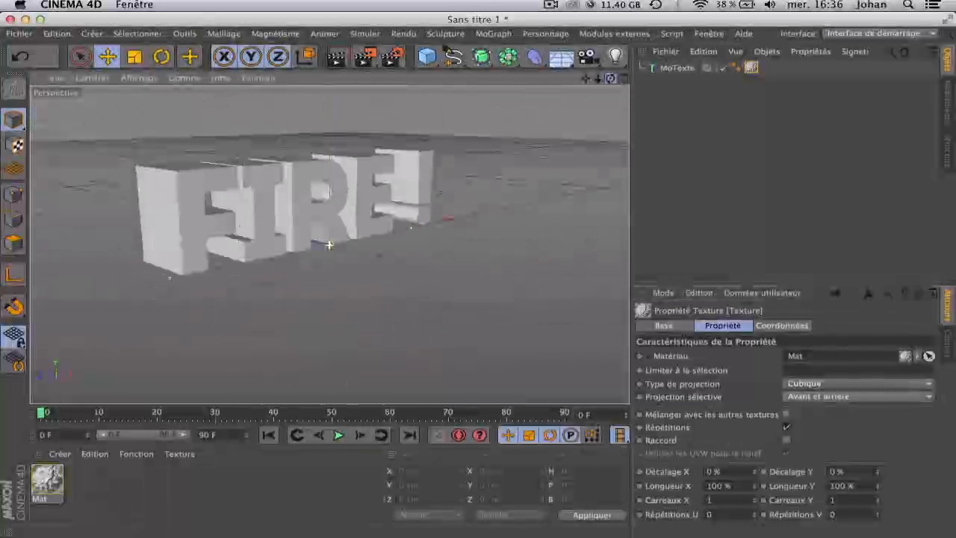
{"action": "left_click", "coordinate": [337, 59]}
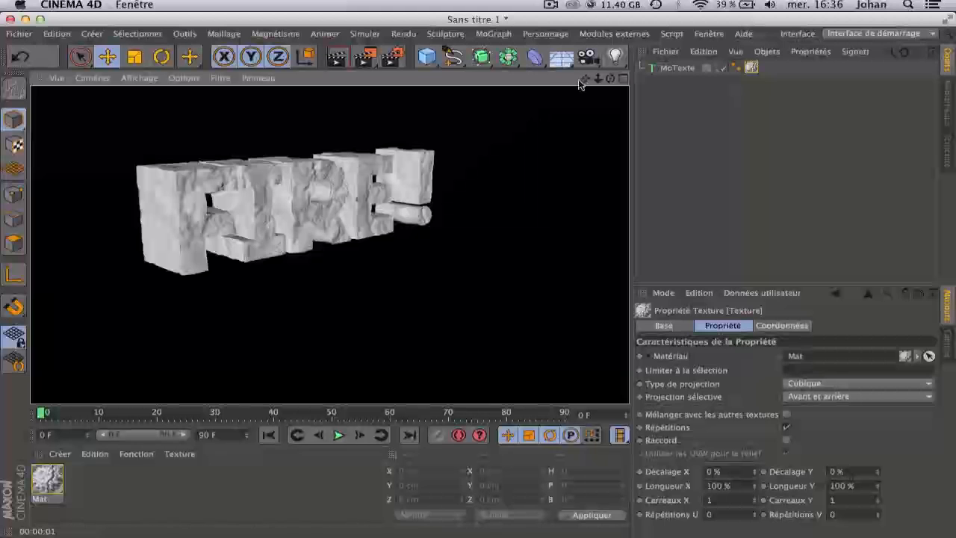
Set the material's displacement height (Hauteur) to 20 cm and render the text from an angled side view.
{"action": "left_click_drag", "start_coordinate": [611, 80], "coordinate": [621, 82]}
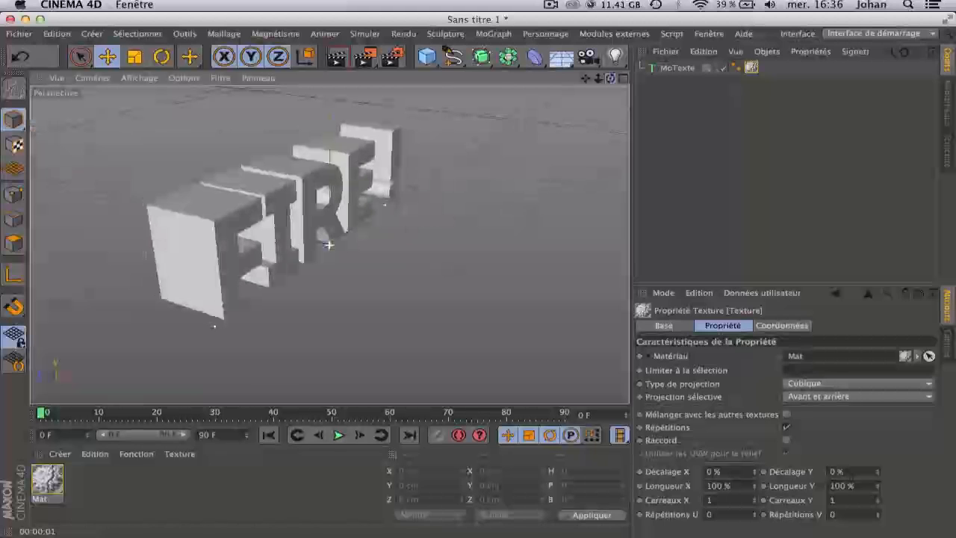
{"action": "double_click", "coordinate": [750, 68]}
{"action": "double_click", "coordinate": [47, 482]}
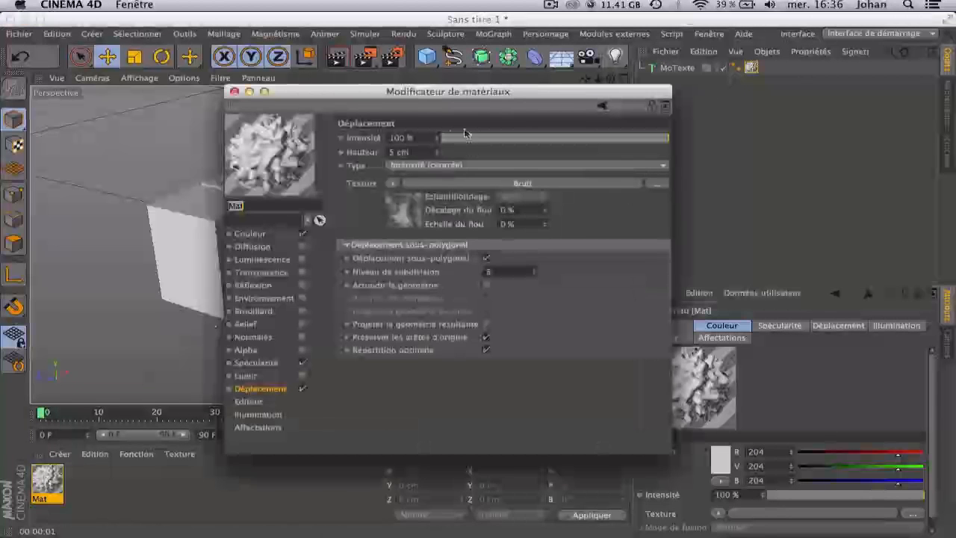
{"action": "left_click_drag", "start_coordinate": [380, 97], "coordinate": [647, 86]}
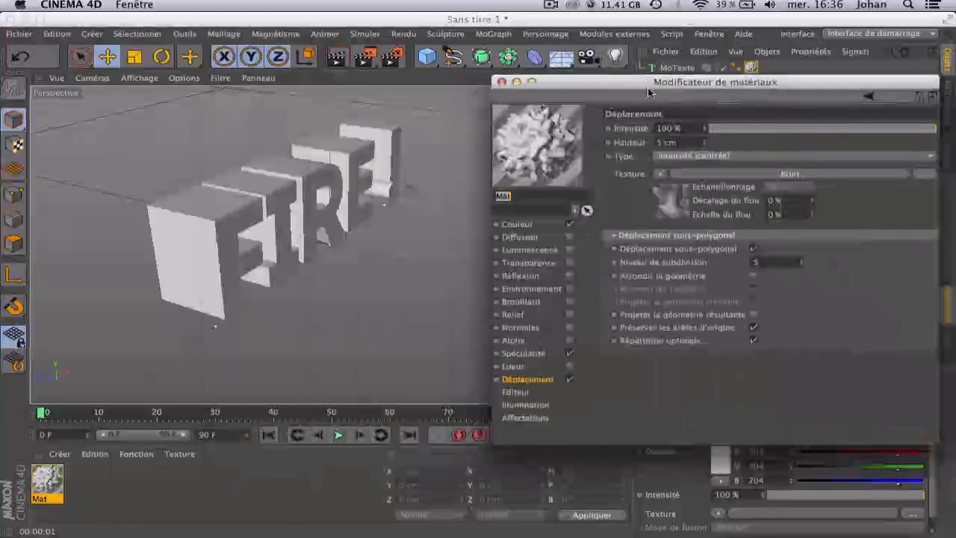
{"action": "left_click", "coordinate": [683, 142]}
{"action": "type", "text": "20"}
{"action": "key", "text": "Return"}
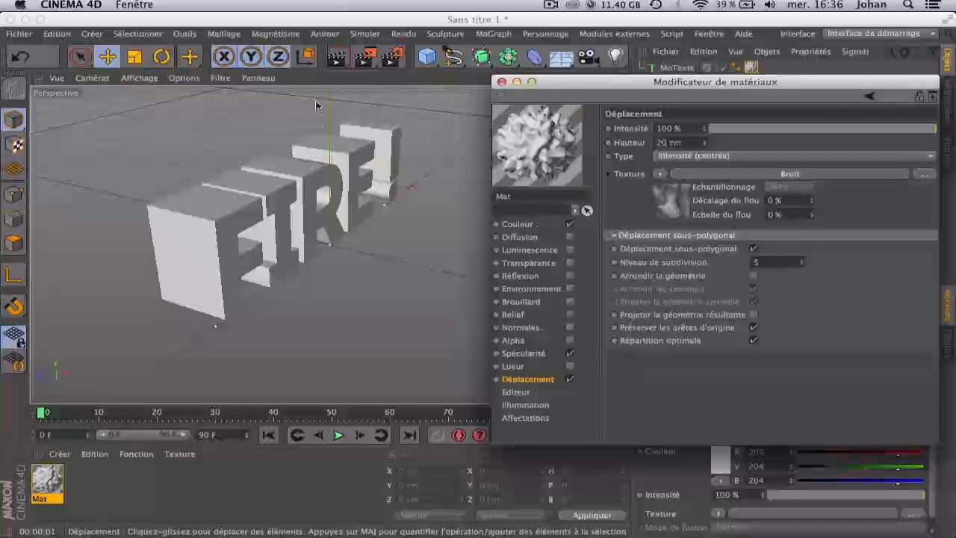
{"action": "left_click", "coordinate": [337, 62]}
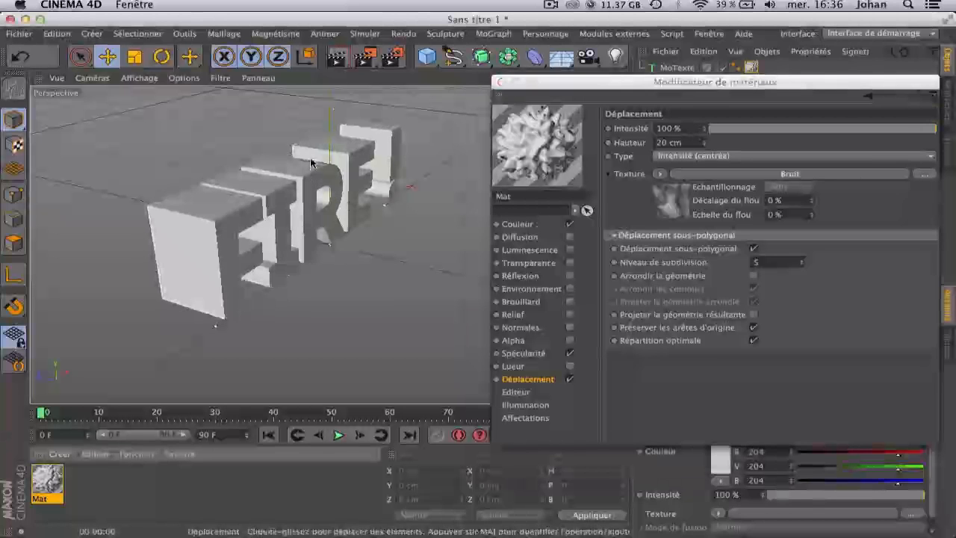
{"action": "left_click", "coordinate": [337, 58]}
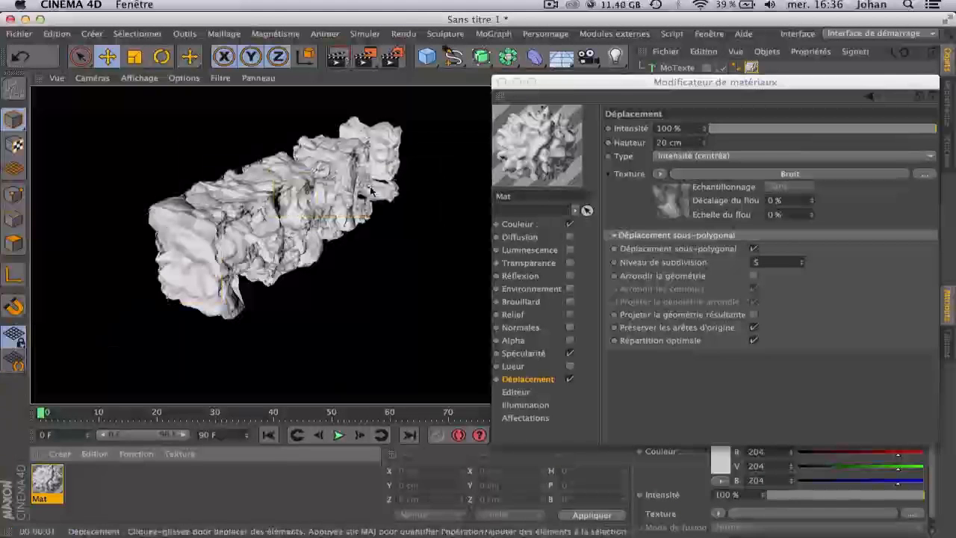
Change the displacement type to Intensité, render the view again and close the material editor.
{"action": "left_click", "coordinate": [687, 155]}
{"action": "left_click", "coordinate": [687, 155]}
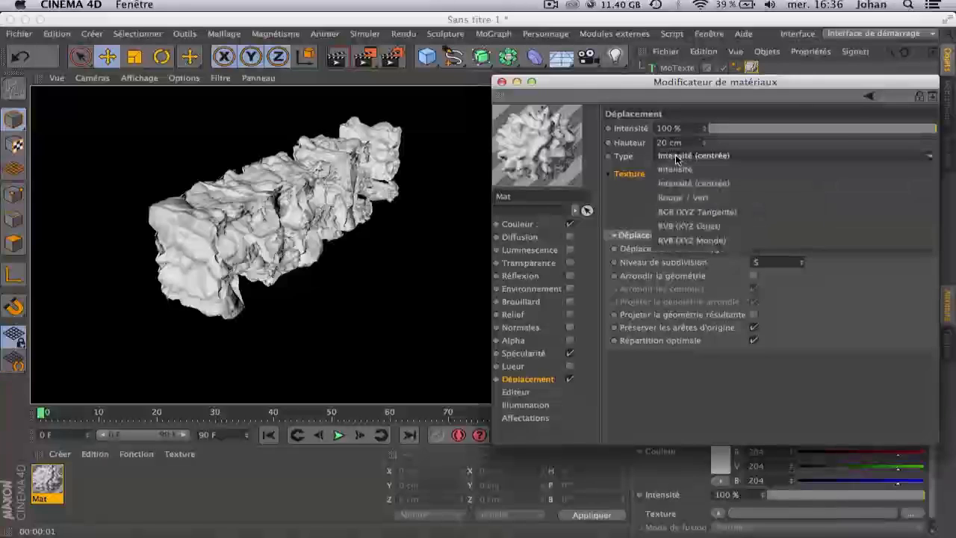
{"action": "left_click", "coordinate": [670, 171]}
{"action": "left_click", "coordinate": [709, 156]}
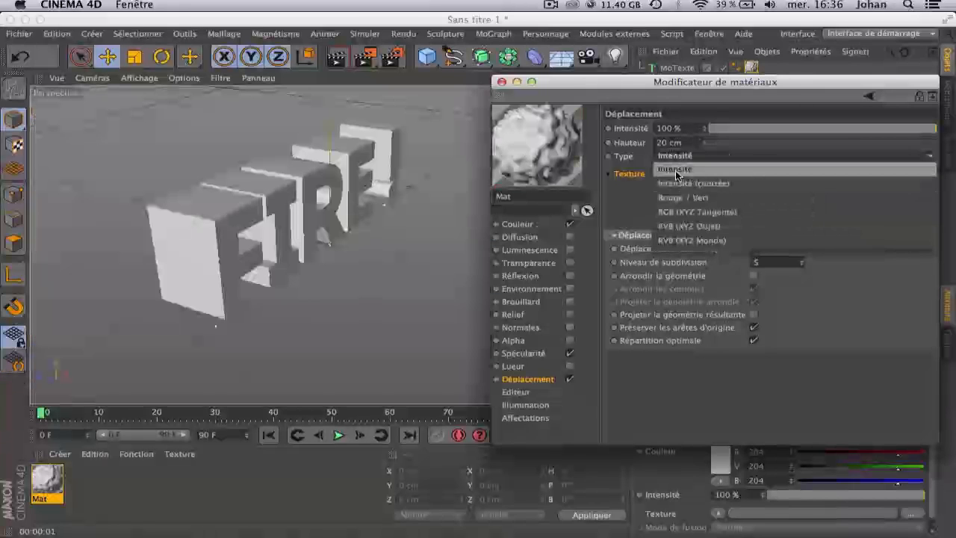
{"action": "left_click", "coordinate": [712, 160]}
{"action": "left_click_drag", "start_coordinate": [560, 82], "coordinate": [506, 95]}
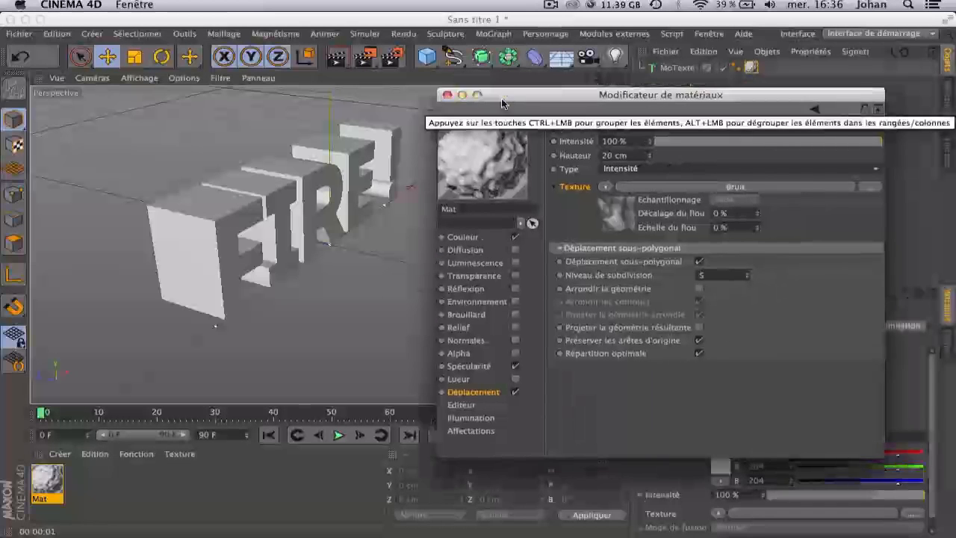
{"action": "left_click", "coordinate": [340, 67]}
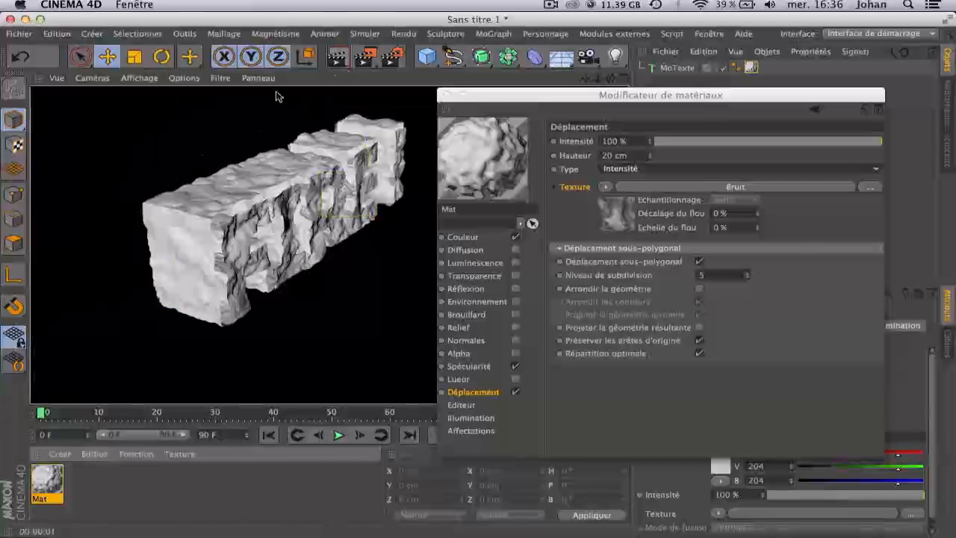
{"action": "left_click", "coordinate": [446, 95]}
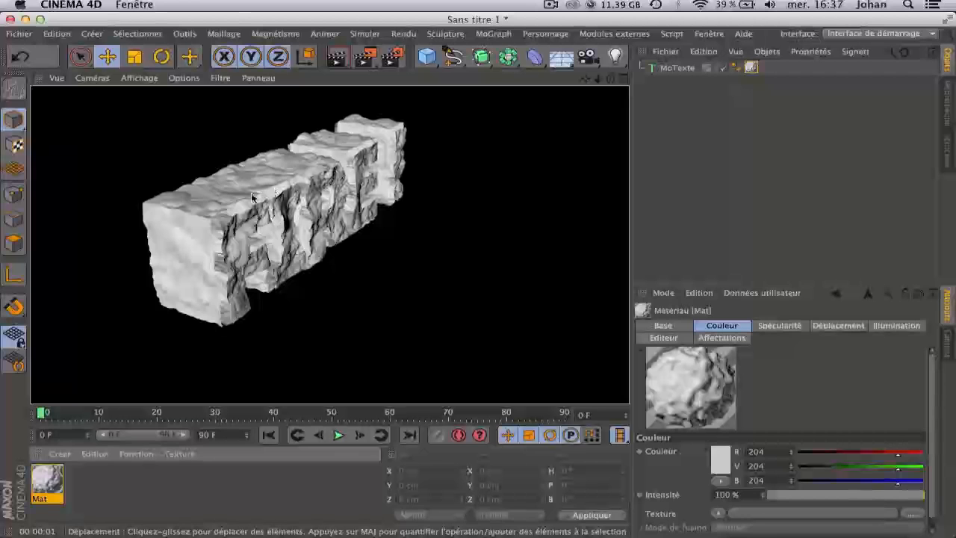
{"action": "left_click", "coordinate": [655, 216]}
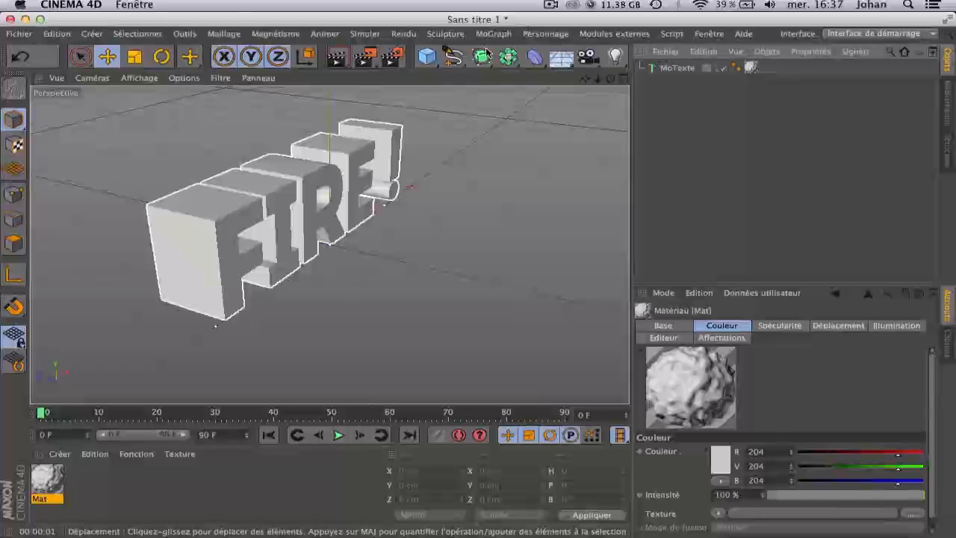
{"action": "left_click", "coordinate": [508, 56]}
{"action": "left_click", "coordinate": [508, 56]}
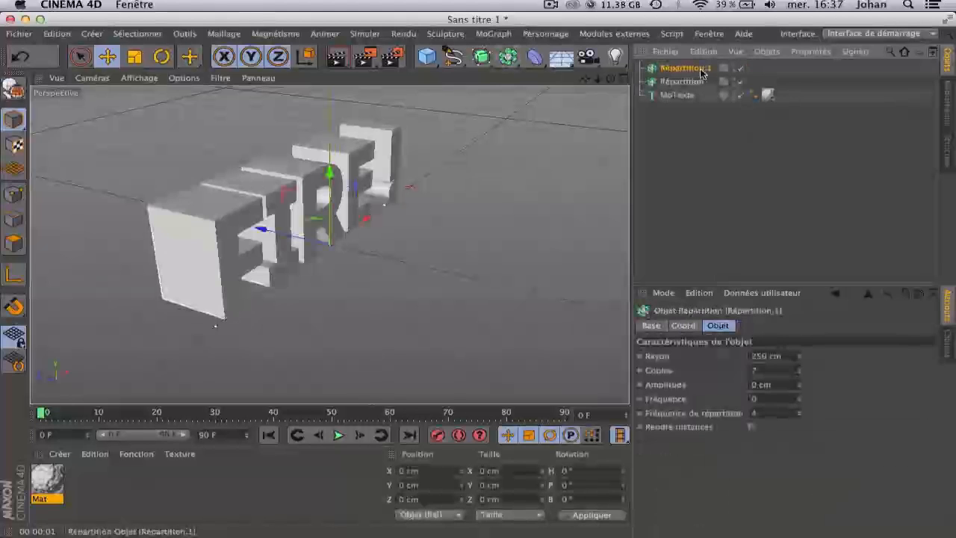
{"action": "key", "text": "super+z"}
{"action": "key", "text": "super+z"}
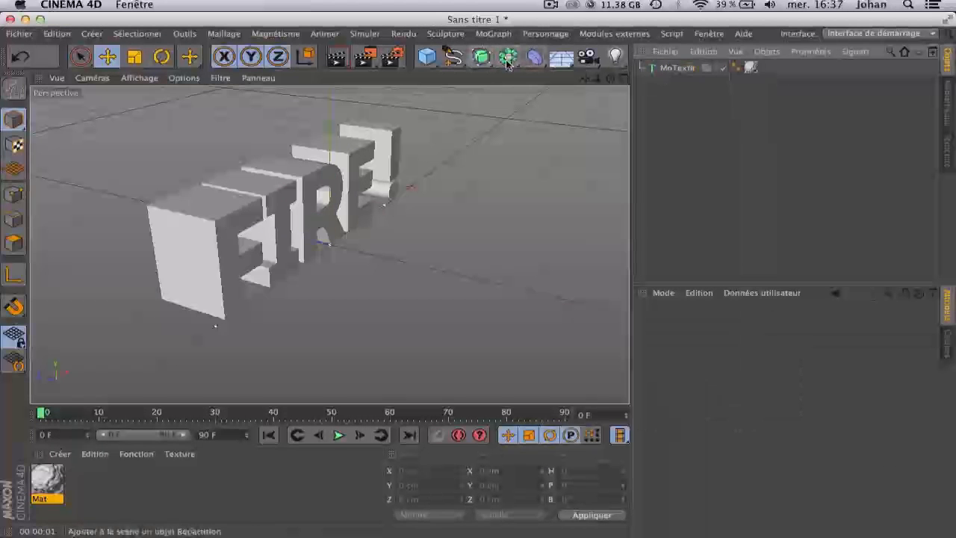
Add a Connecter object, make MoTexte its child, and move the texture tag from MoTexte to Connecter.
{"action": "left_click", "coordinate": [508, 56]}
{"action": "left_click", "coordinate": [653, 100]}
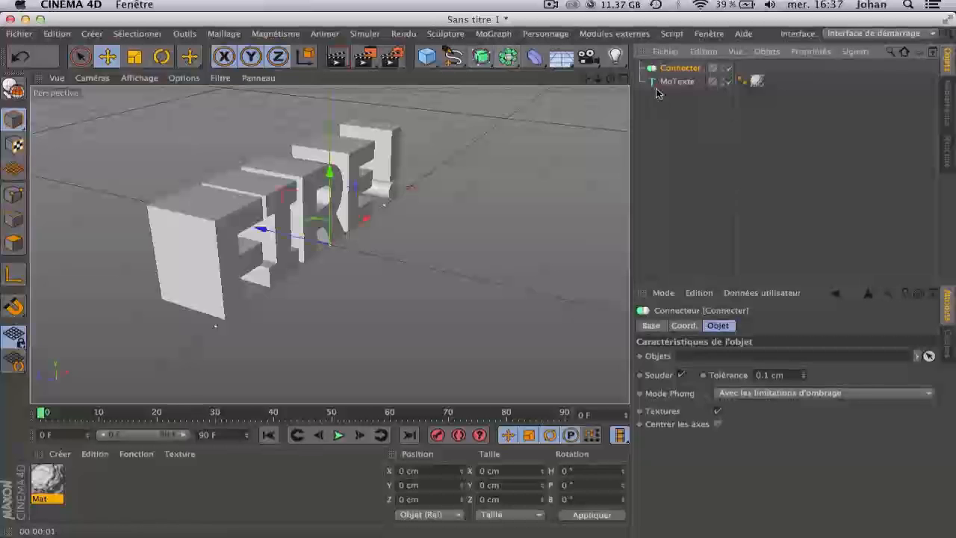
{"action": "left_click_drag", "start_coordinate": [670, 81], "coordinate": [698, 78]}
{"action": "left_click_drag", "start_coordinate": [758, 81], "coordinate": [767, 116]}
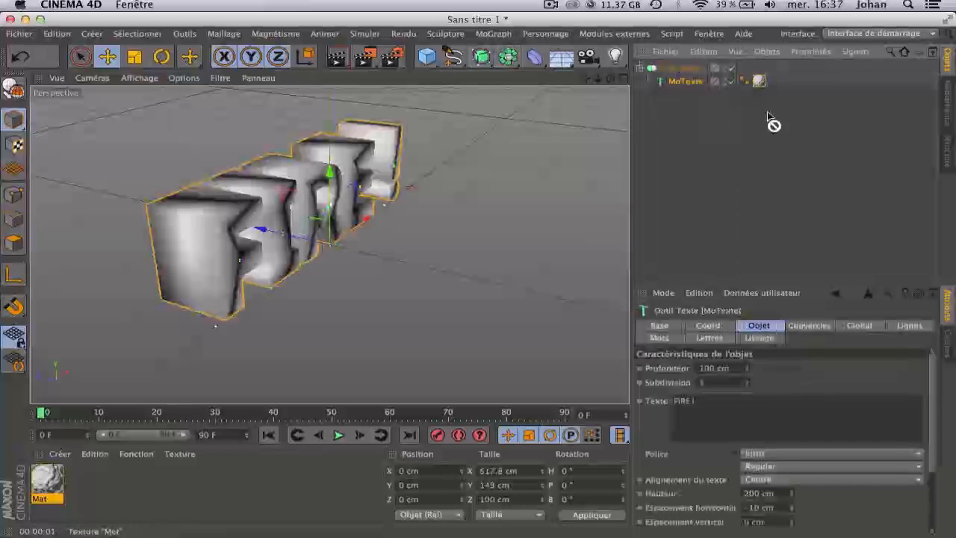
{"action": "left_click_drag", "start_coordinate": [674, 75], "coordinate": [672, 68]}
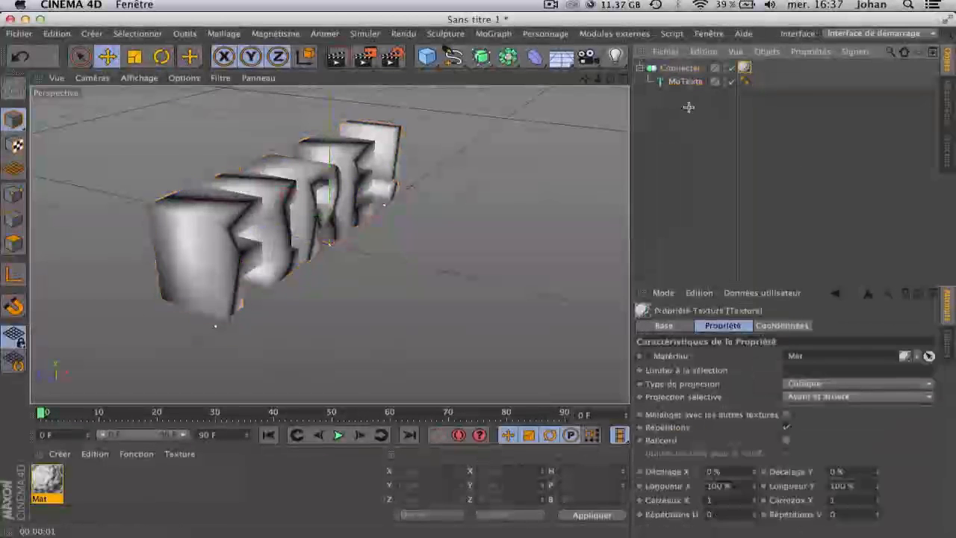
Render the connected FIRE ! text from a more frontal angle to check the displacement.
{"action": "left_click", "coordinate": [688, 108]}
{"action": "left_click_drag", "start_coordinate": [611, 78], "coordinate": [583, 86]}
{"action": "left_click_drag", "start_coordinate": [329, 244], "coordinate": [330, 245]}
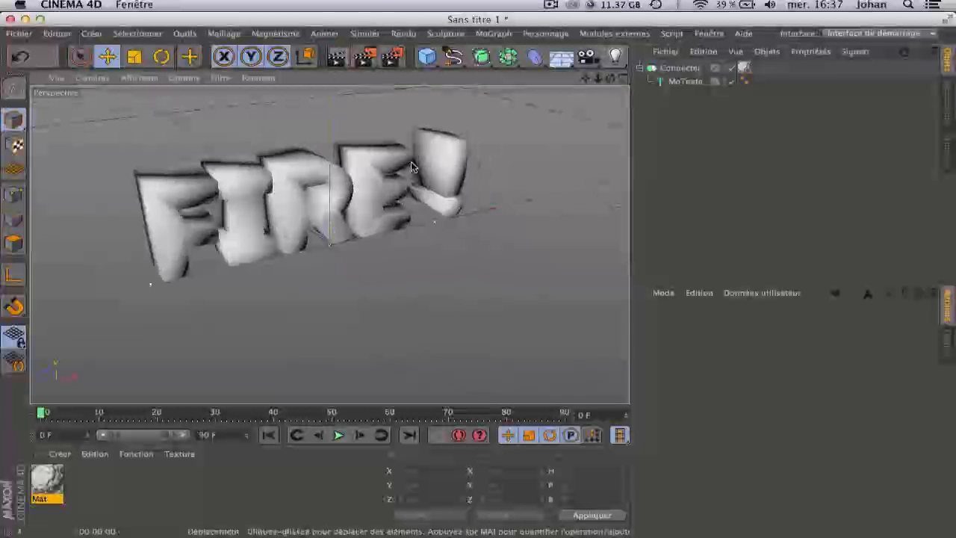
{"action": "key", "text": "super+r"}
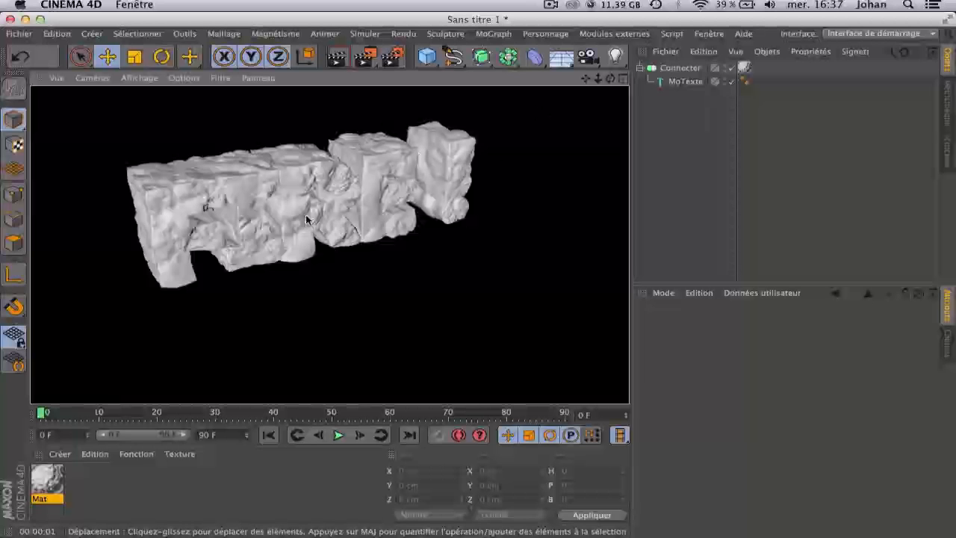
Reduce the Mat material's displacement height (Hauteur) to 10 cm and render the view.
{"action": "left_click", "coordinate": [53, 482]}
{"action": "left_click", "coordinate": [92, 483]}
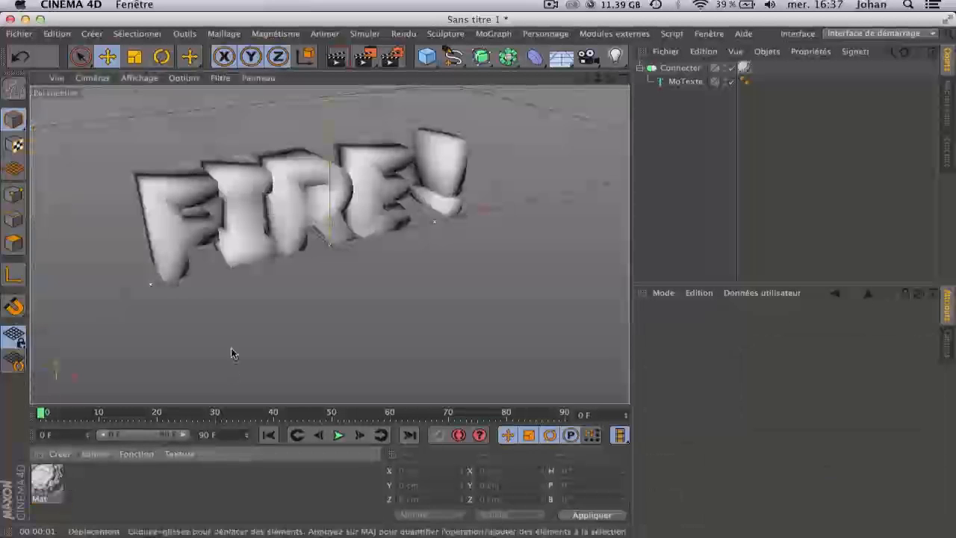
{"action": "double_click", "coordinate": [42, 505]}
{"action": "left_click_drag", "start_coordinate": [352, 90], "coordinate": [591, 88]}
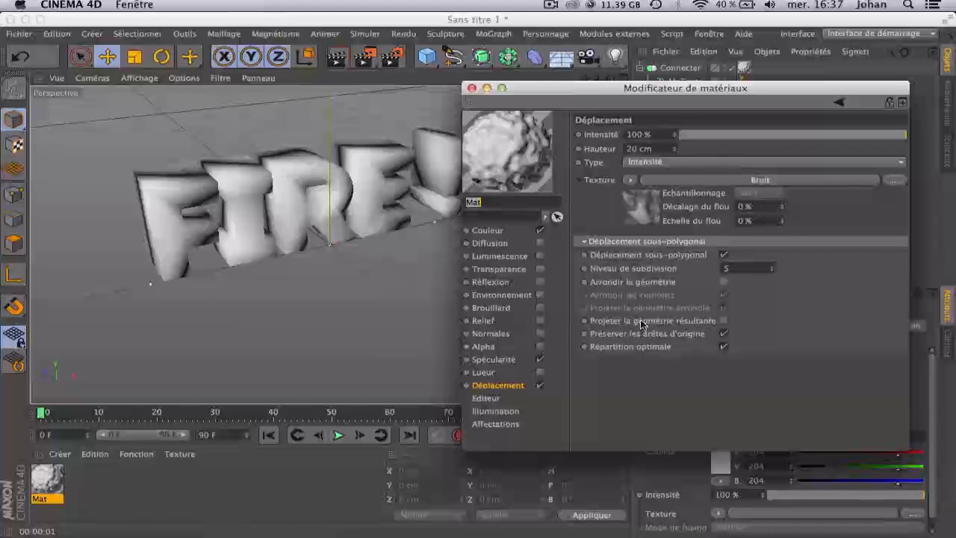
{"action": "key", "text": "Return"}
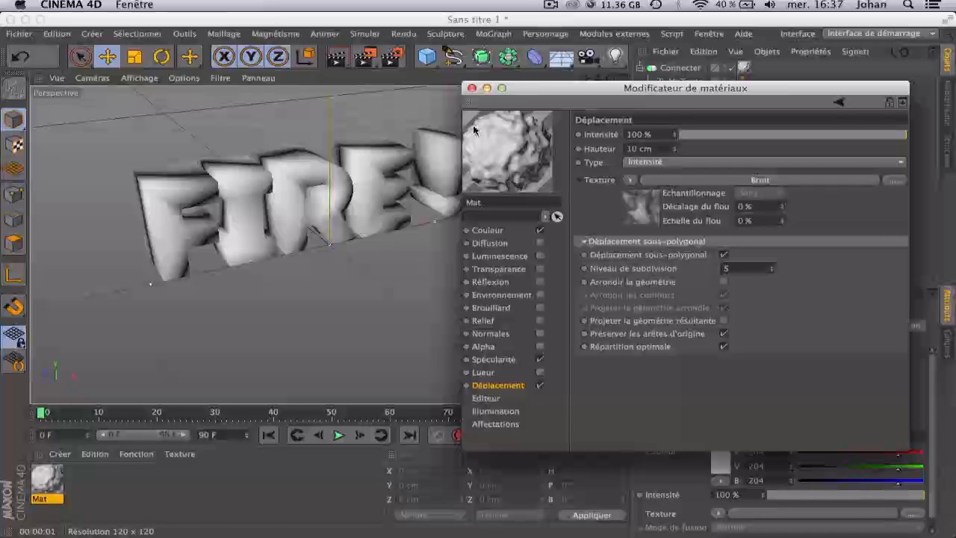
{"action": "left_click", "coordinate": [336, 57]}
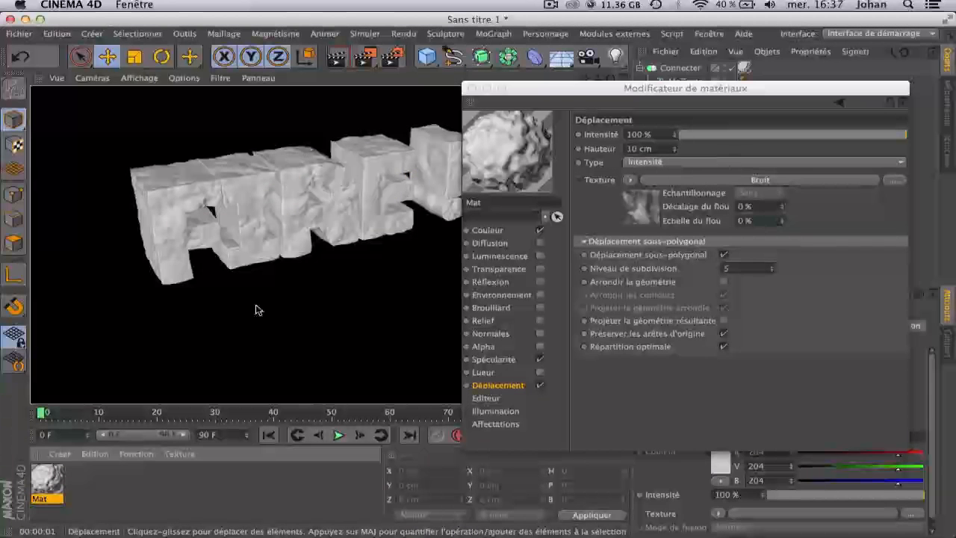
{"action": "left_click", "coordinate": [482, 340]}
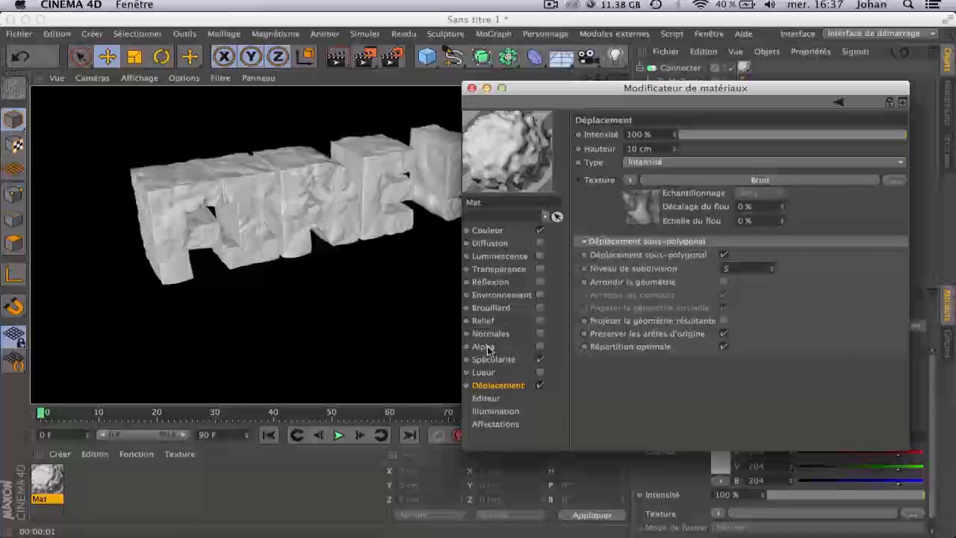
{"action": "left_click", "coordinate": [483, 320]}
{"action": "left_click", "coordinate": [540, 320]}
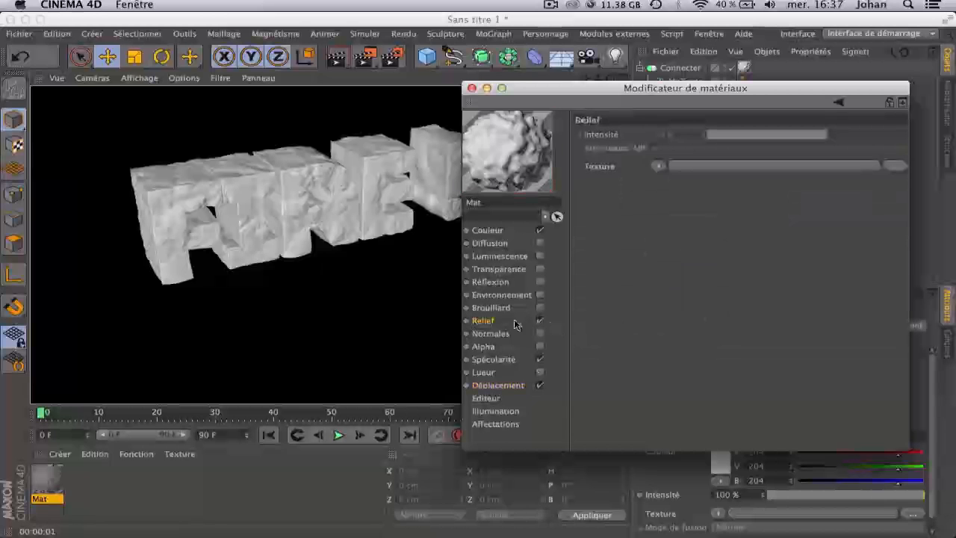
{"action": "left_click", "coordinate": [498, 385]}
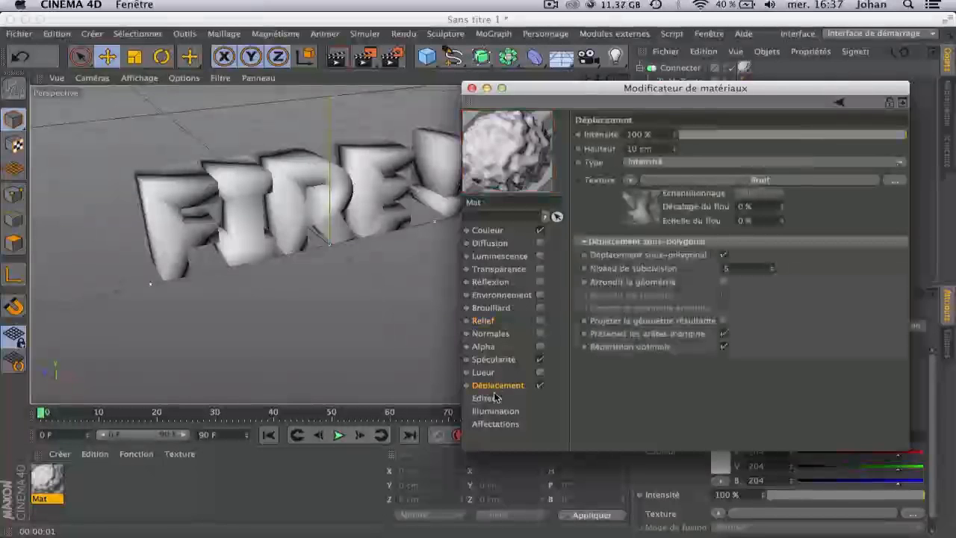
{"action": "left_click", "coordinate": [482, 321]}
{"action": "left_click", "coordinate": [515, 386]}
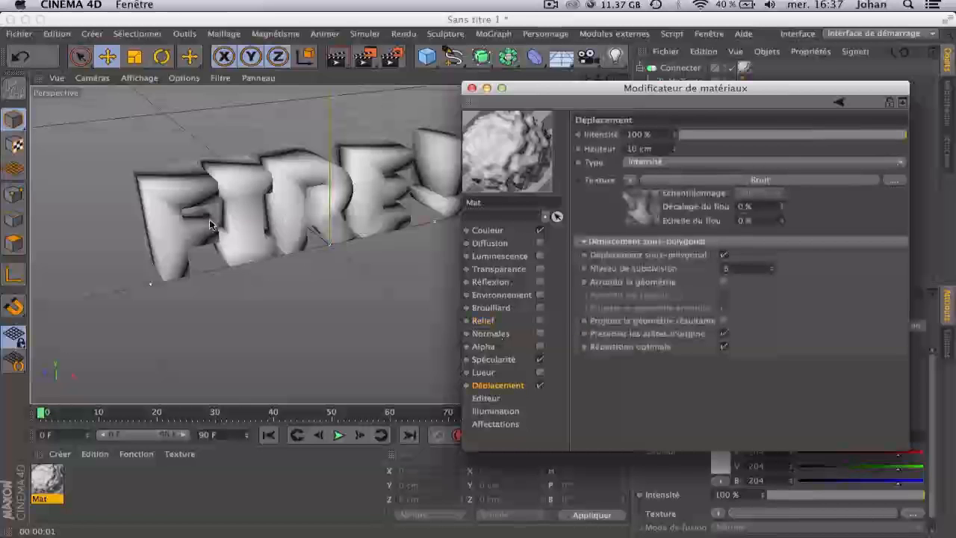
{"action": "left_click", "coordinate": [313, 211]}
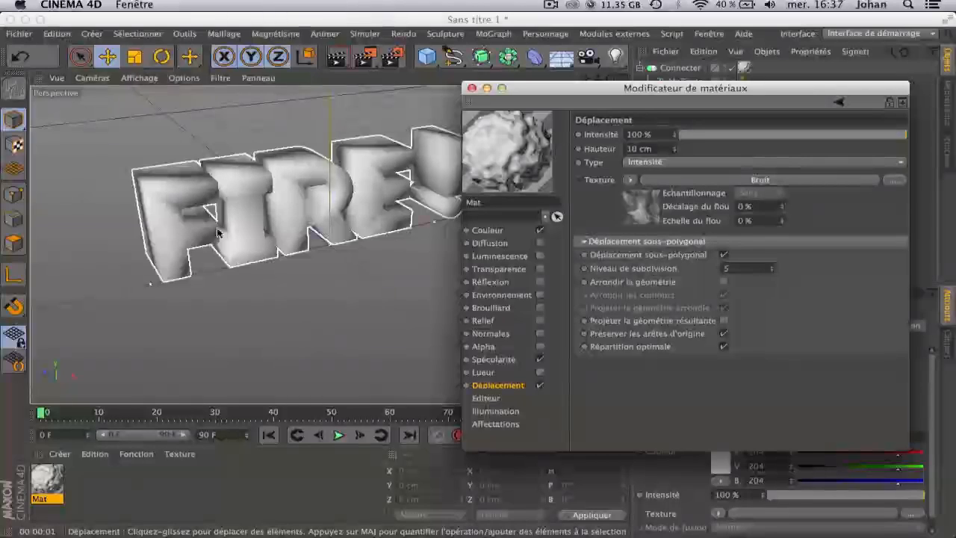
Enable the material's Relief channel and load a Bruit texture into it.
{"action": "left_click", "coordinate": [484, 320]}
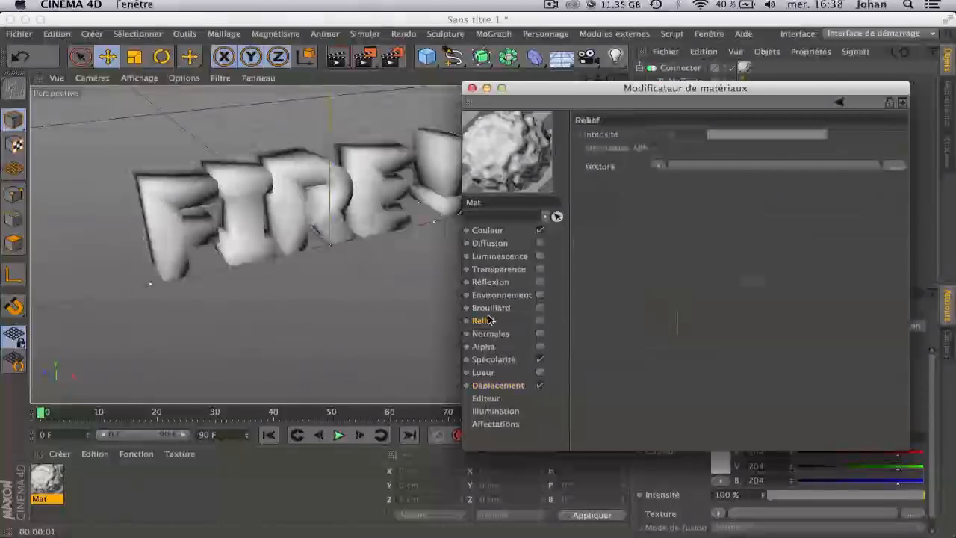
{"action": "left_click", "coordinate": [539, 321]}
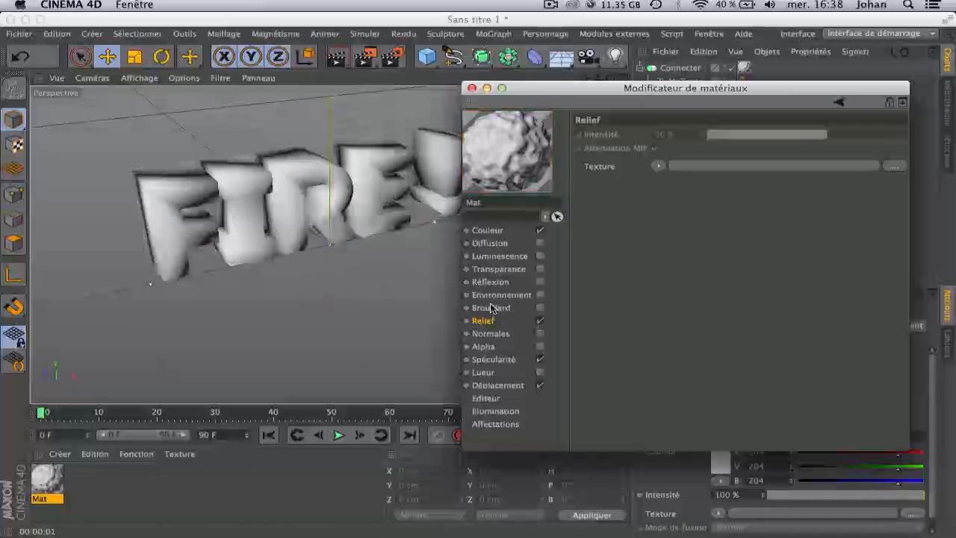
{"action": "left_click_drag", "start_coordinate": [676, 88], "coordinate": [677, 120]}
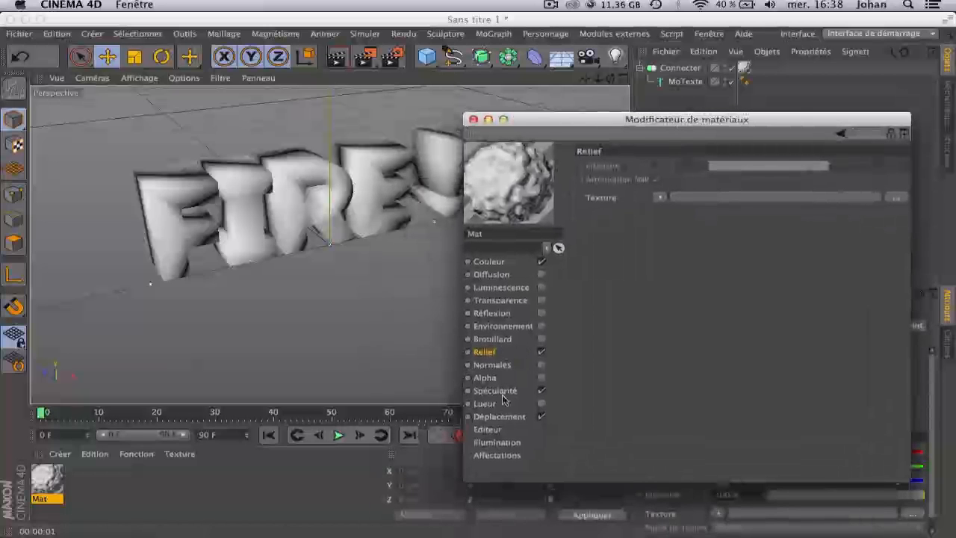
{"action": "left_click", "coordinate": [660, 198]}
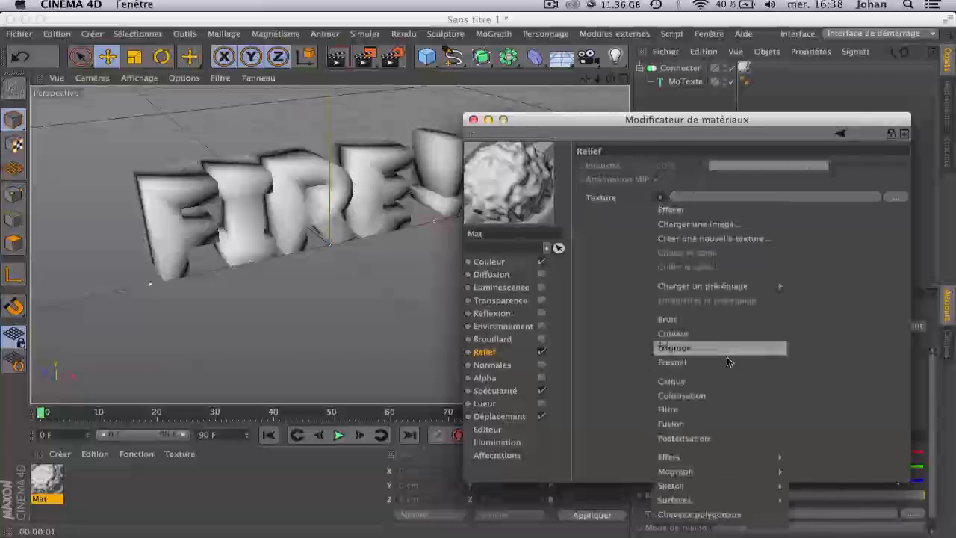
{"action": "left_click", "coordinate": [731, 320]}
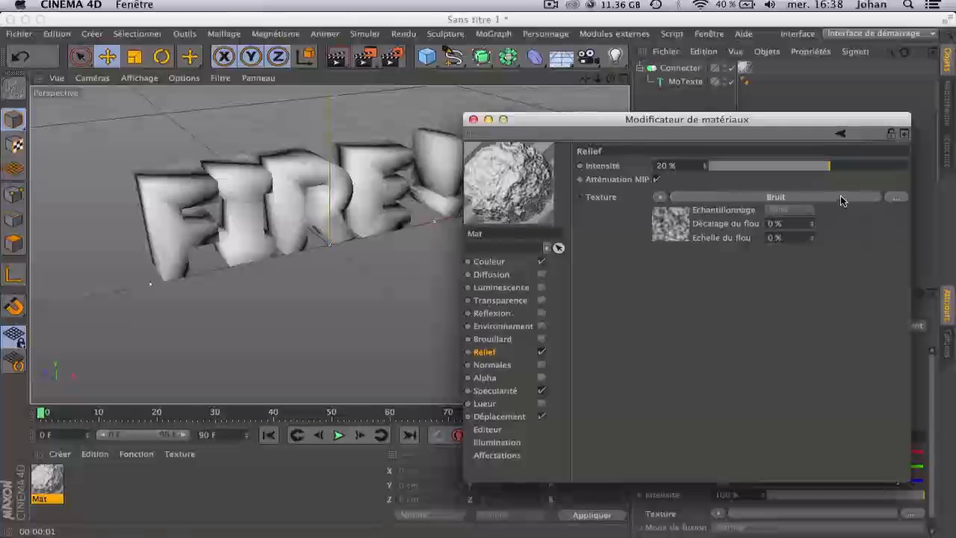
Change the noise type of the Relief channel's Bruit texture to Electrique.
{"action": "left_click", "coordinate": [777, 196]}
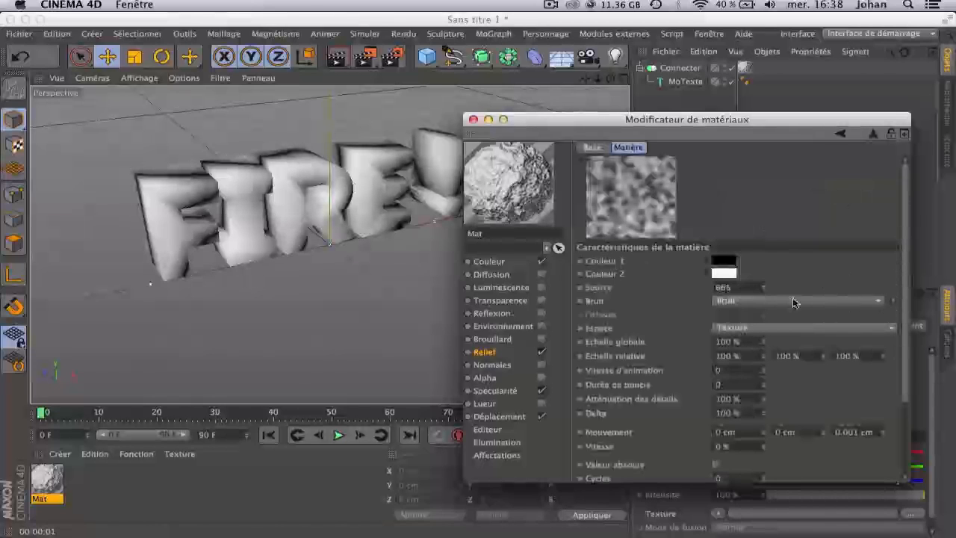
{"action": "left_click", "coordinate": [888, 302]}
{"action": "left_click", "coordinate": [807, 298]}
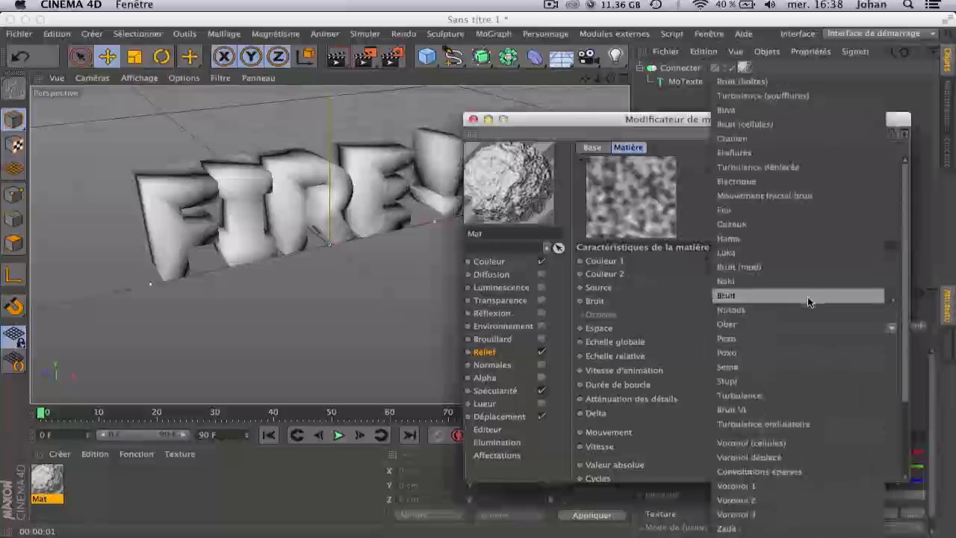
{"action": "left_click", "coordinate": [903, 214]}
{"action": "left_click", "coordinate": [892, 301]}
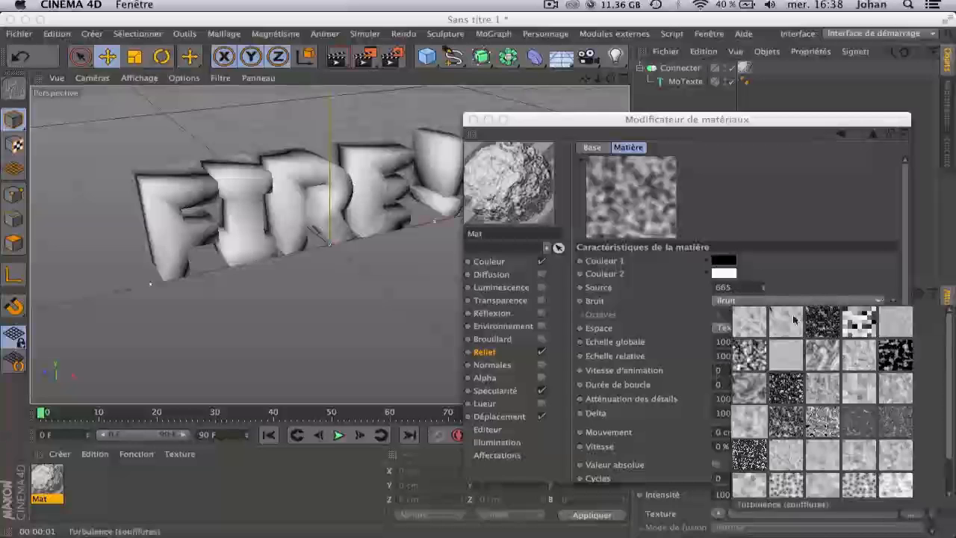
{"action": "left_click", "coordinate": [834, 356]}
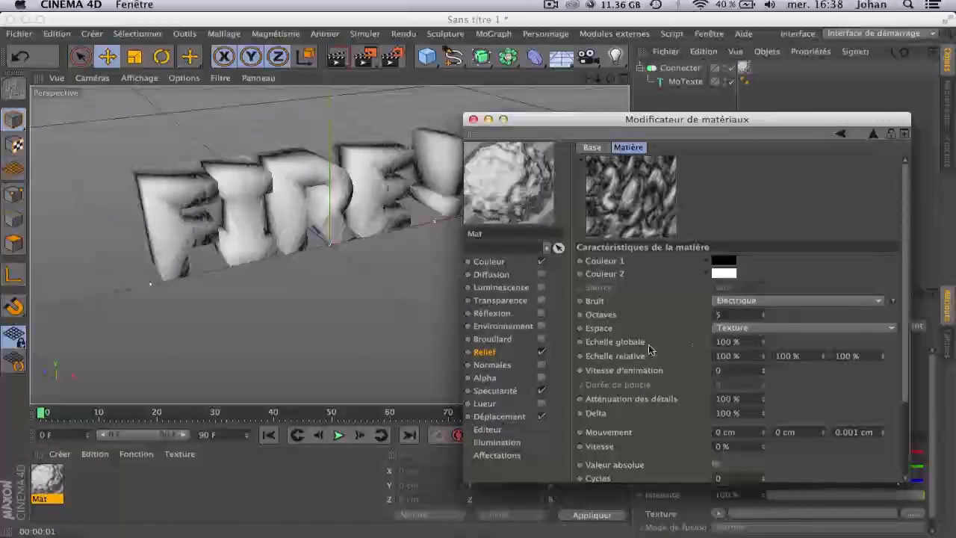
Try a global scale (Echelle globale) of 50 % and then 18 % for the Relief noise.
{"action": "left_click", "coordinate": [748, 341]}
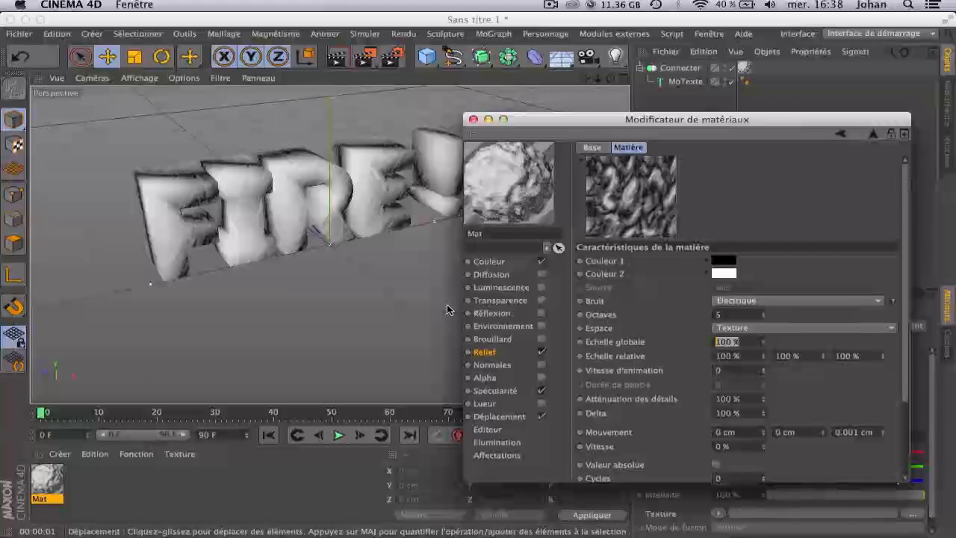
{"action": "type", "text": "50"}
{"action": "key", "text": "Return"}
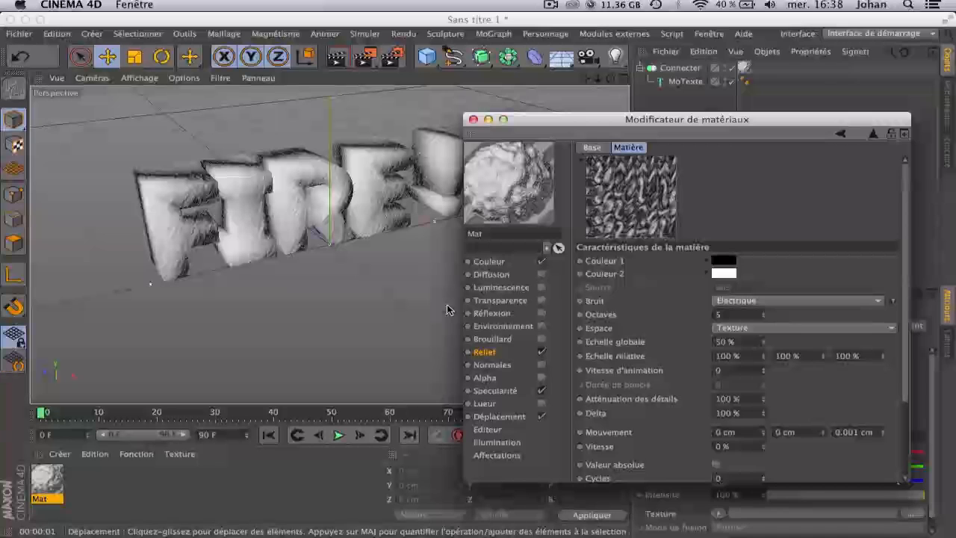
{"action": "left_click_drag", "start_coordinate": [763, 342], "coordinate": [573, 340]}
Set the Relief noise's global scale (Echelle globale) to 40 % and render the view.
{"action": "left_click", "coordinate": [762, 344]}
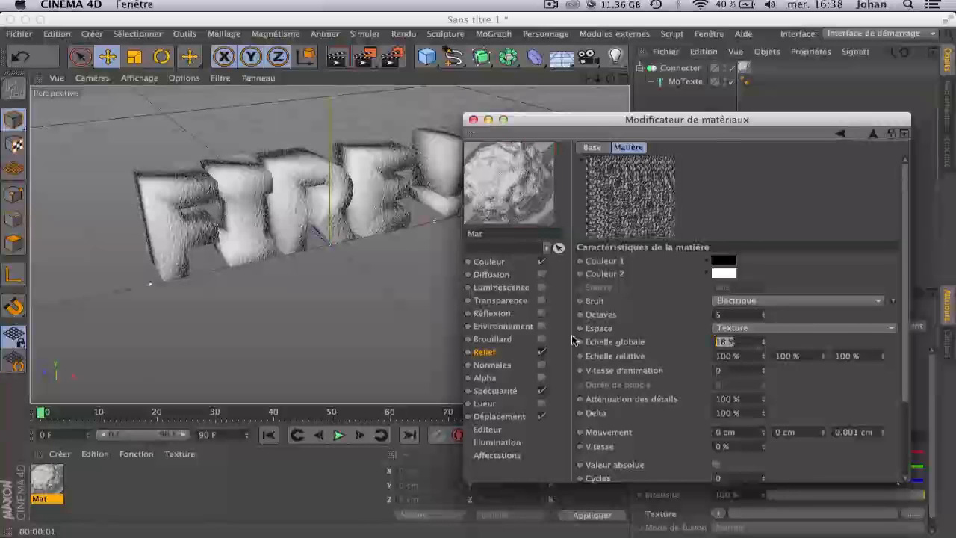
{"action": "type", "text": "40"}
{"action": "key", "text": "Return"}
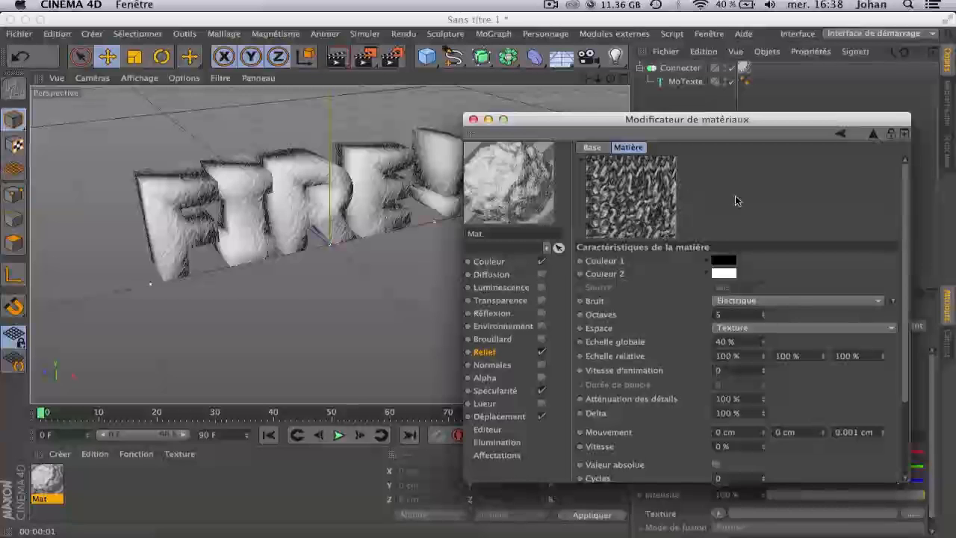
{"action": "left_click", "coordinate": [337, 57]}
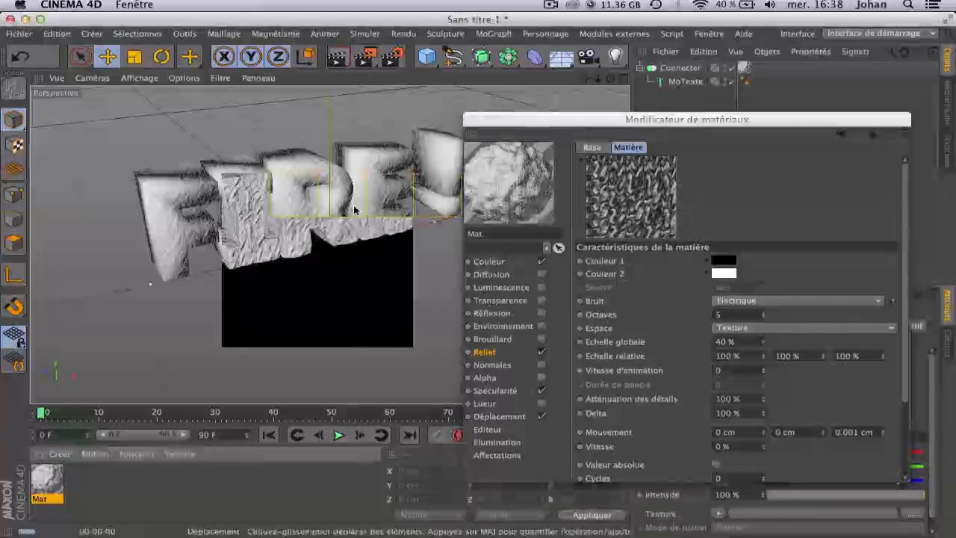
Return to the Relief channel's main settings, lower its intensity to 10 %, and render the view again.
{"action": "left_click_drag", "start_coordinate": [682, 120], "coordinate": [674, 106]}
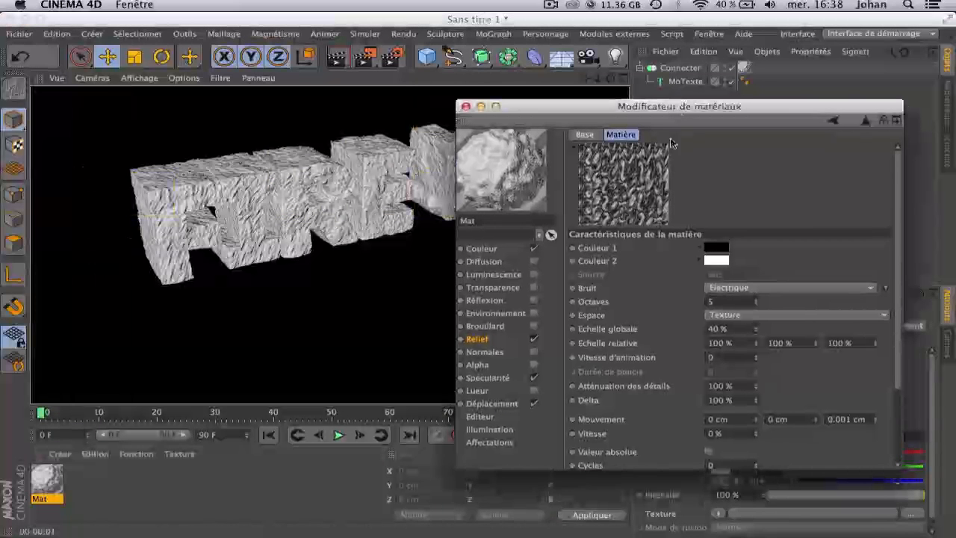
{"action": "left_click", "coordinate": [833, 120]}
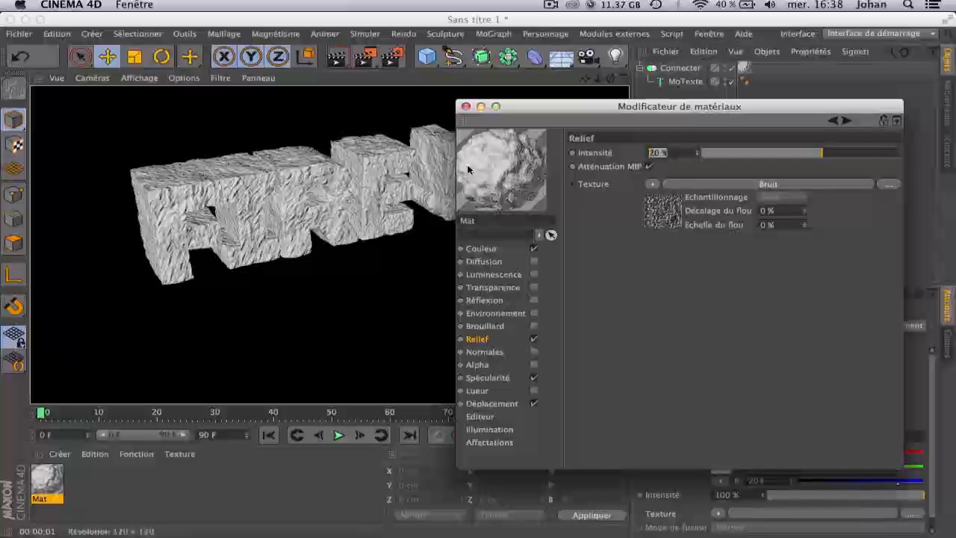
{"action": "type", "text": "10"}
{"action": "key", "text": "Return"}
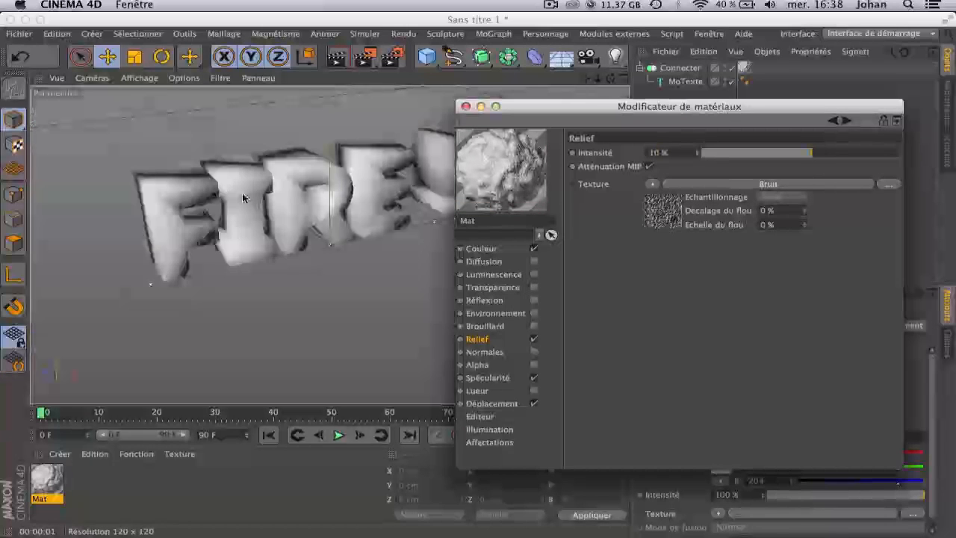
{"action": "left_click", "coordinate": [342, 58]}
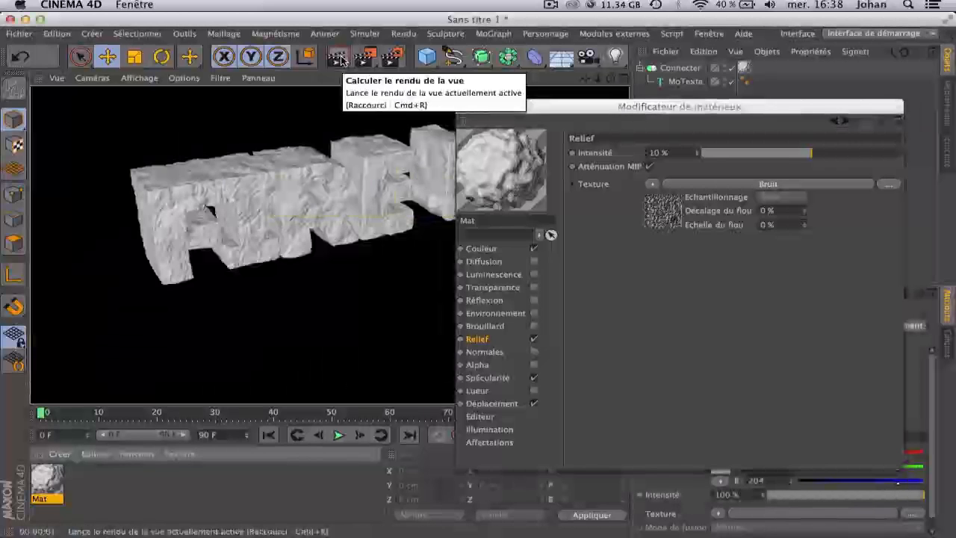
Set the Relief channel's intensity to 5 % and render the view.
{"action": "left_click", "coordinate": [540, 133]}
{"action": "type", "text": "5"}
{"action": "key", "text": "Return"}
{"action": "left_click", "coordinate": [343, 60]}
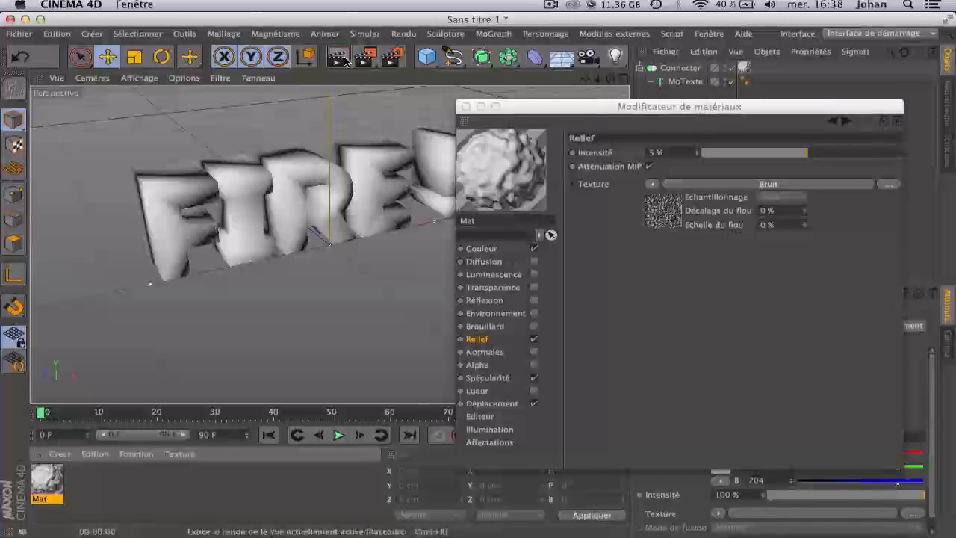
{"action": "left_click", "coordinate": [342, 58]}
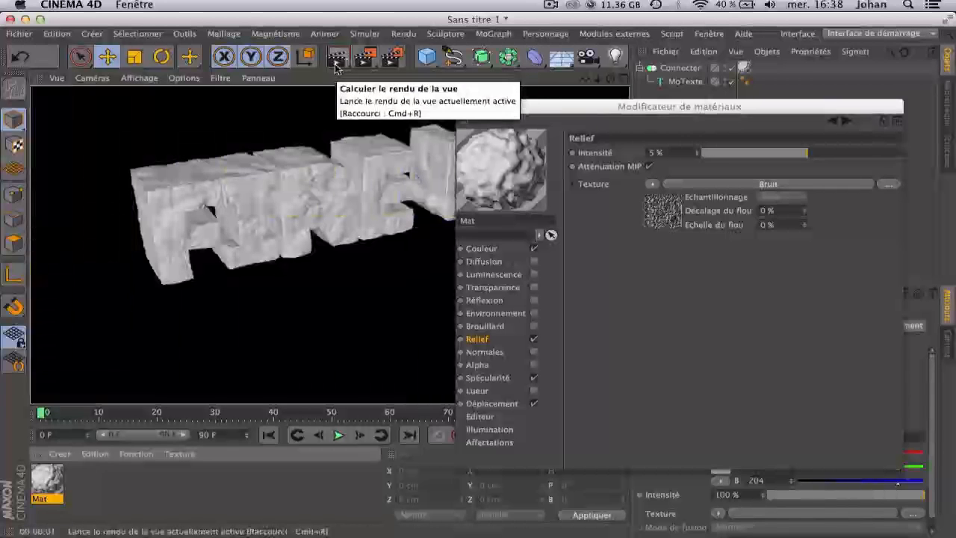
Render a closer view of the text to examine its rock-like surface.
{"action": "mouse_move", "coordinate": [466, 106]}
{"action": "left_mouse_down"}
{"action": "mouse_move", "coordinate": [441, 167]}
{"action": "mouse_move", "coordinate": [631, 182]}
{"action": "left_mouse_up"}
{"action": "left_click", "coordinate": [602, 85]}
{"action": "left_click_drag", "start_coordinate": [601, 82], "coordinate": [601, 141]}
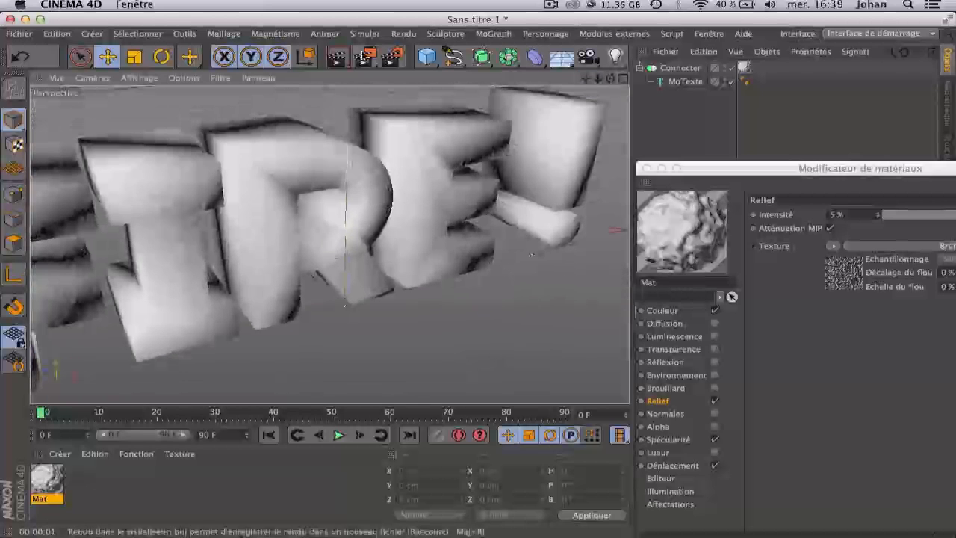
{"action": "left_click", "coordinate": [338, 57]}
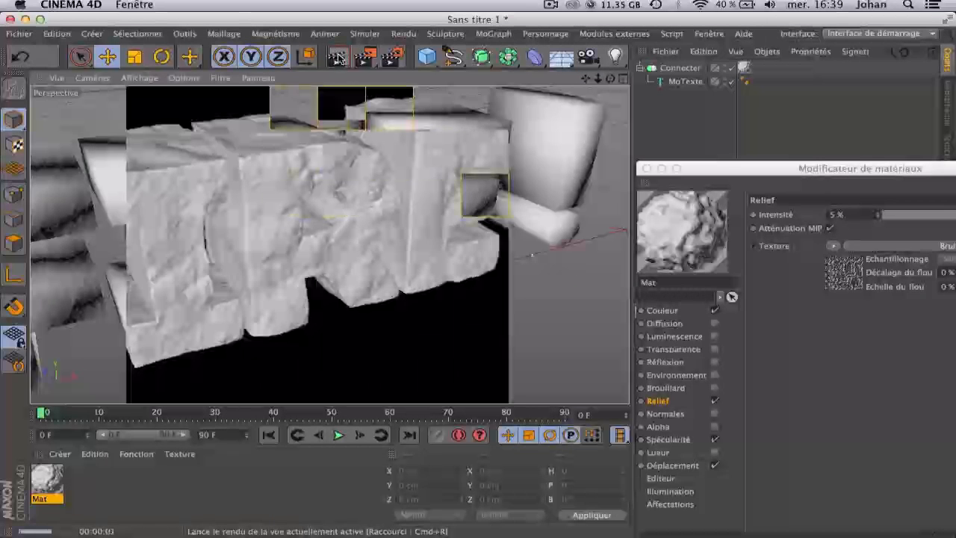
{"action": "left_click_drag", "start_coordinate": [610, 79], "coordinate": [657, 82]}
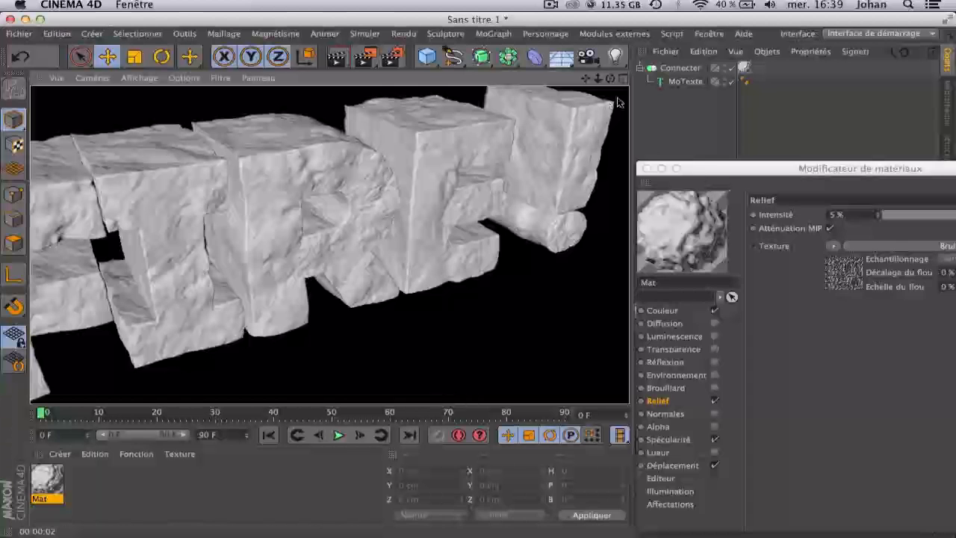
Copy the Bruit texture from the Déplacement channel and paste it into the Couleur channel's texture.
{"action": "left_click_drag", "start_coordinate": [739, 175], "coordinate": [636, 135]}
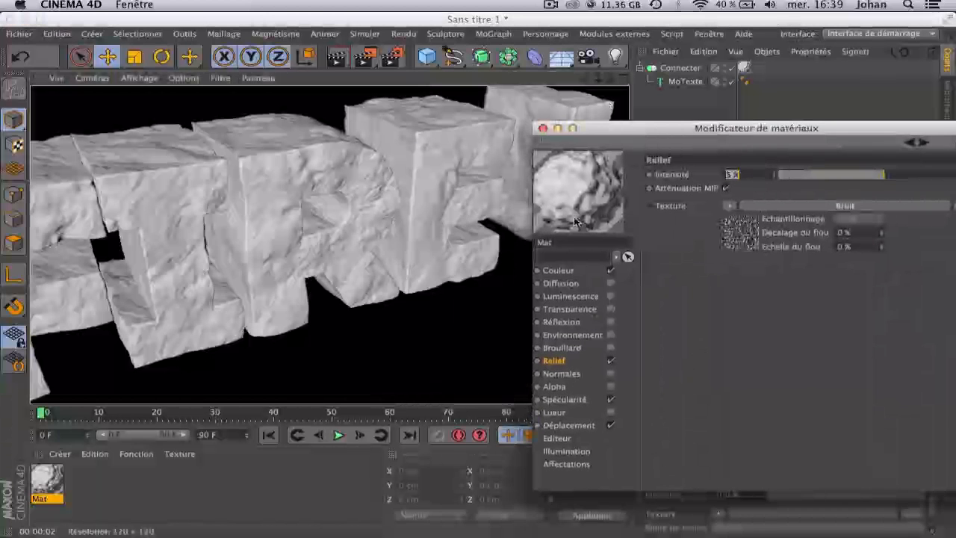
{"action": "left_click", "coordinate": [569, 425]}
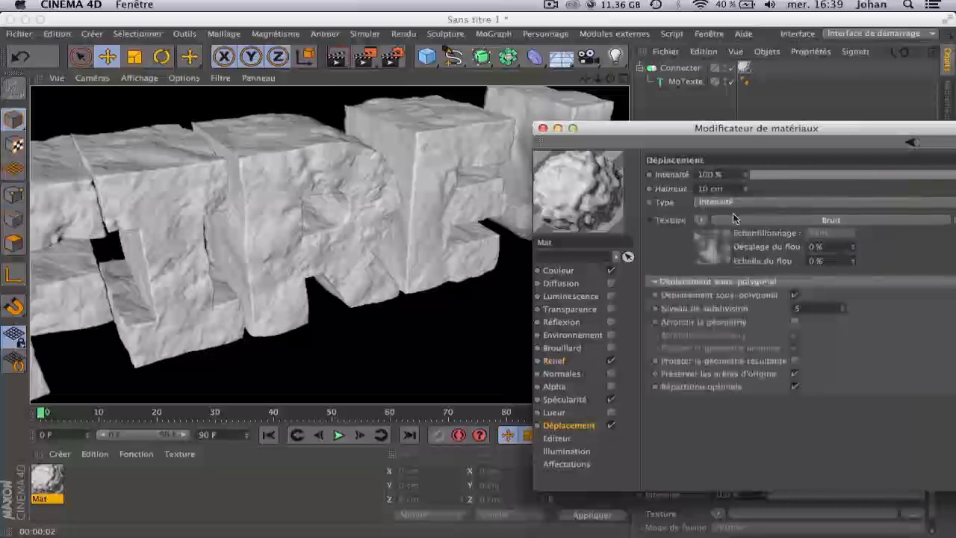
{"action": "left_click", "coordinate": [699, 218]}
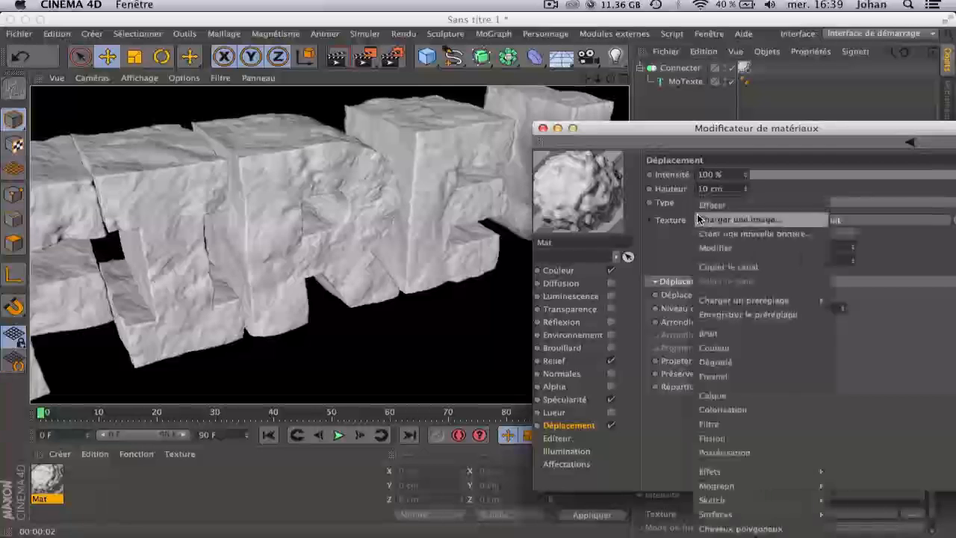
{"action": "left_click", "coordinate": [776, 266]}
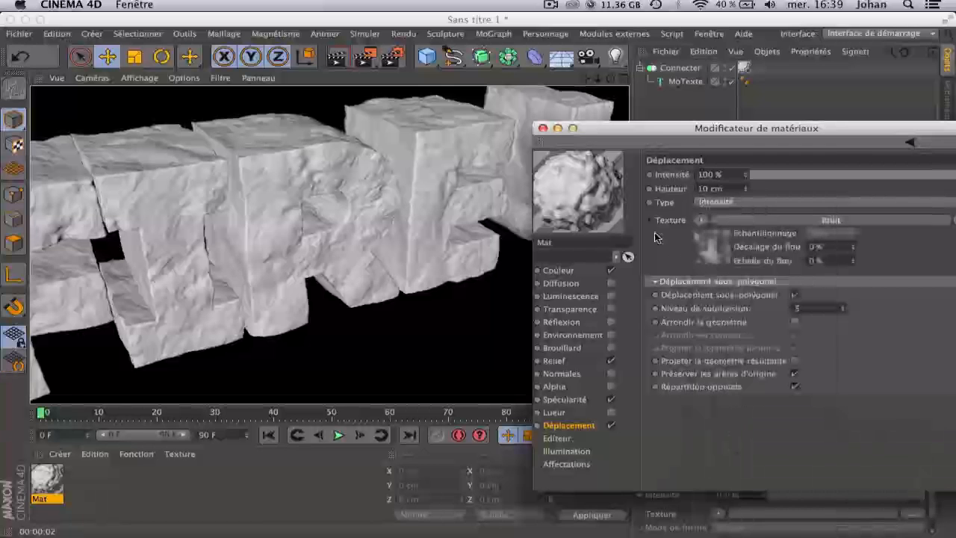
{"action": "left_click", "coordinate": [746, 229]}
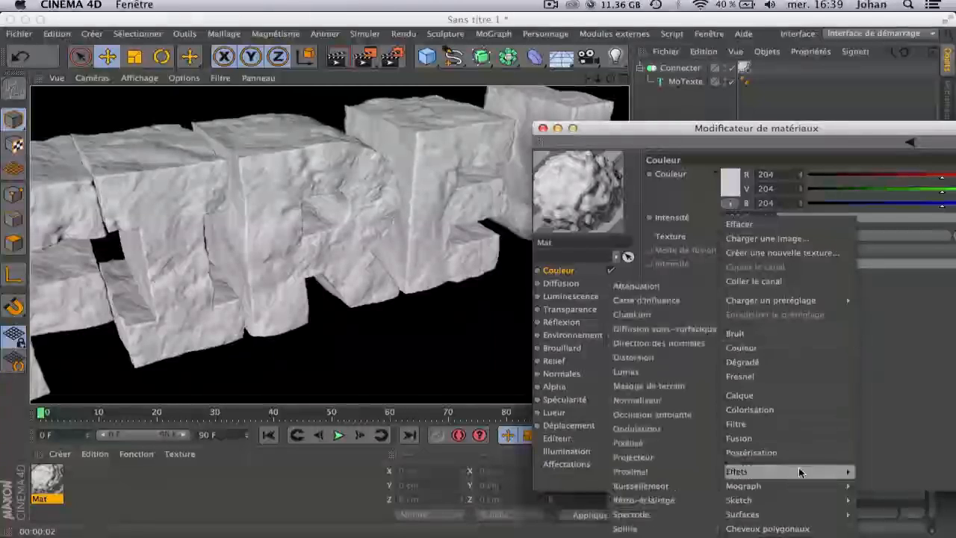
{"action": "left_click", "coordinate": [786, 279]}
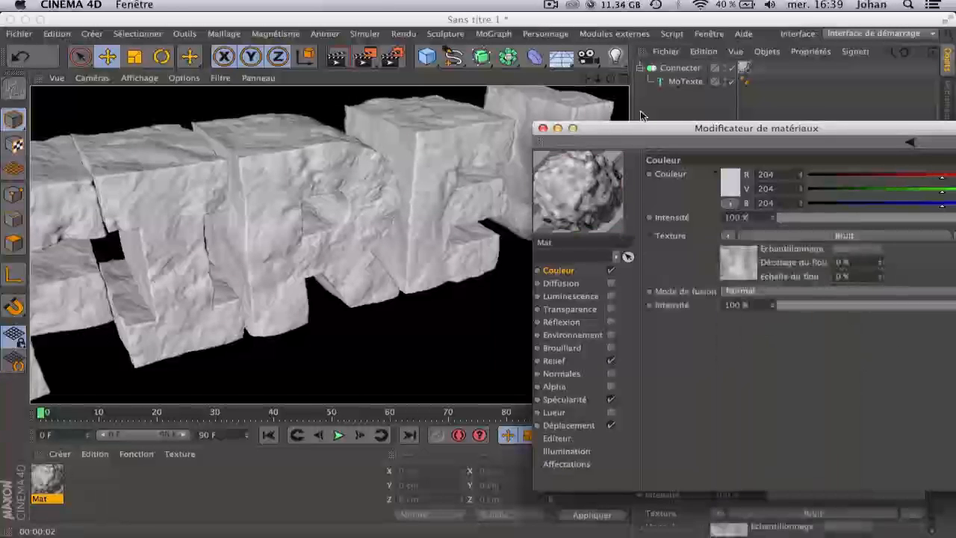
Lower the Couleur channel's colour intensity to 0 % and render the view.
{"action": "left_click_drag", "start_coordinate": [786, 129], "coordinate": [526, 149]}
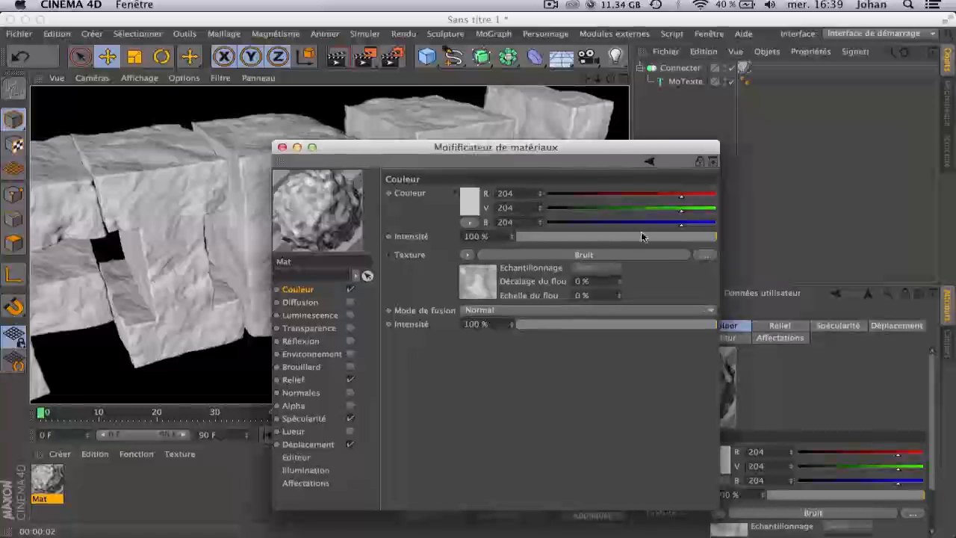
{"action": "left_click_drag", "start_coordinate": [583, 239], "coordinate": [479, 236]}
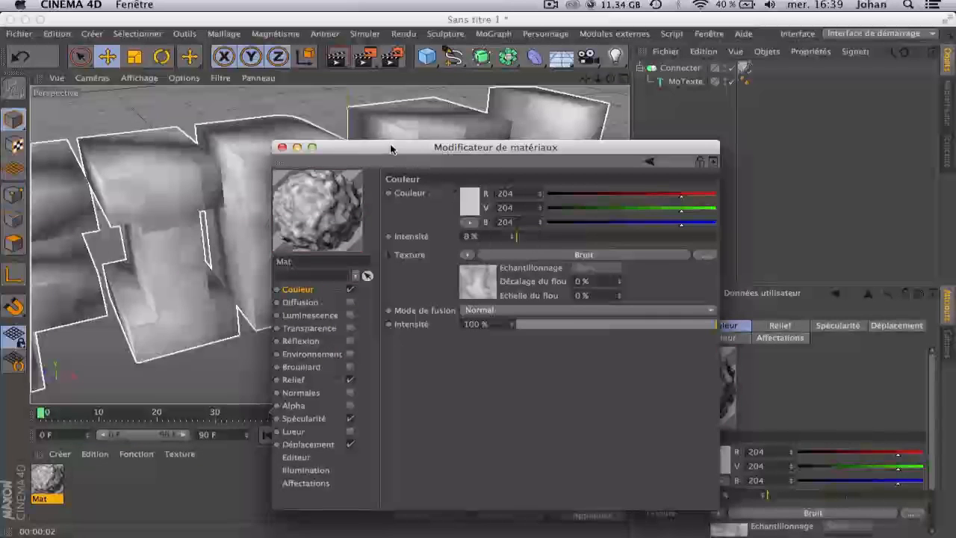
{"action": "left_click_drag", "start_coordinate": [389, 148], "coordinate": [535, 102]}
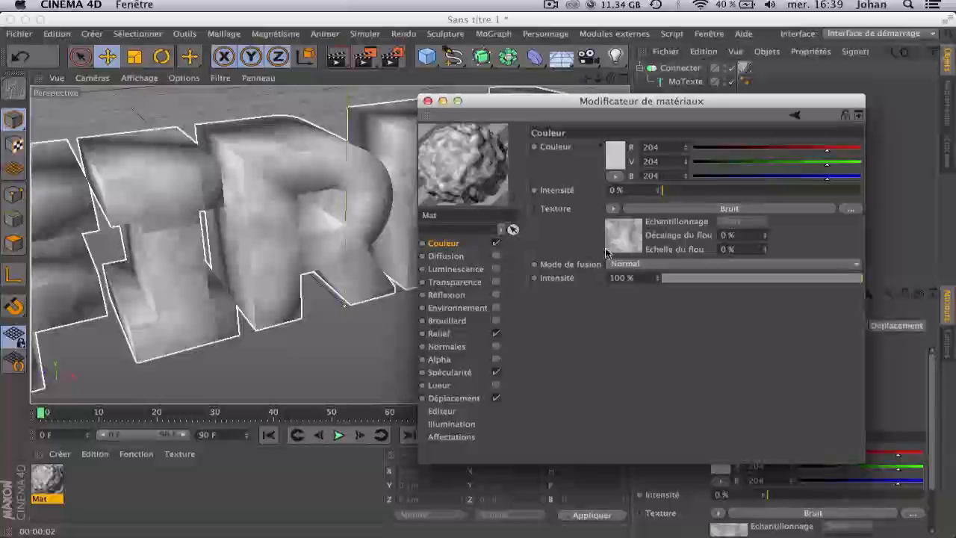
{"action": "left_click_drag", "start_coordinate": [530, 105], "coordinate": [595, 93]}
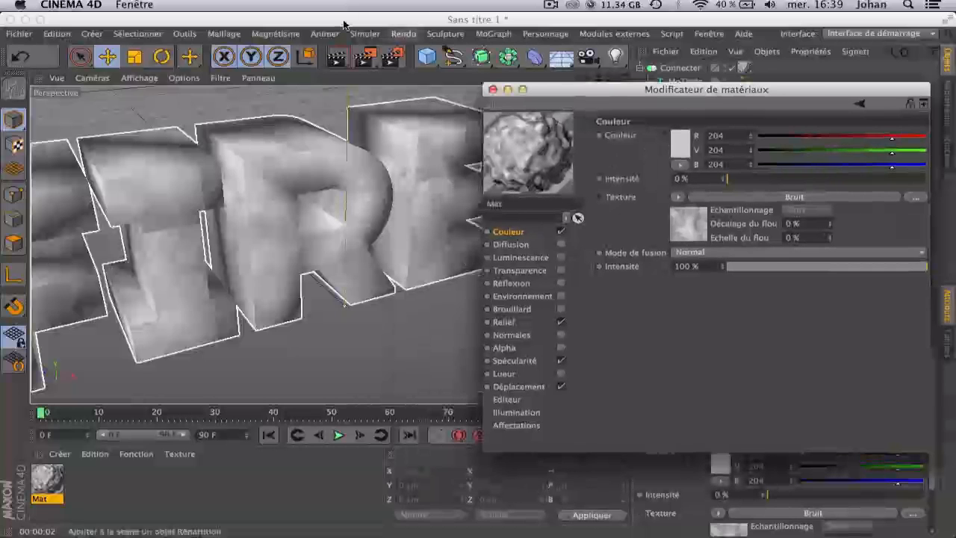
{"action": "left_click", "coordinate": [345, 59]}
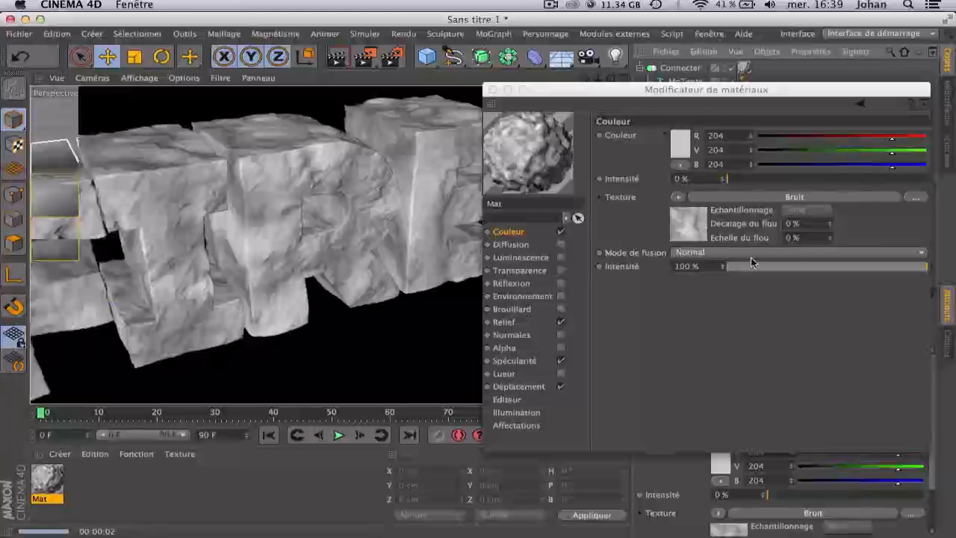
Wrap the Couleur channel's Bruit texture in a Calque shader and add a Colorisation effect to its layers.
{"action": "left_click", "coordinate": [678, 198]}
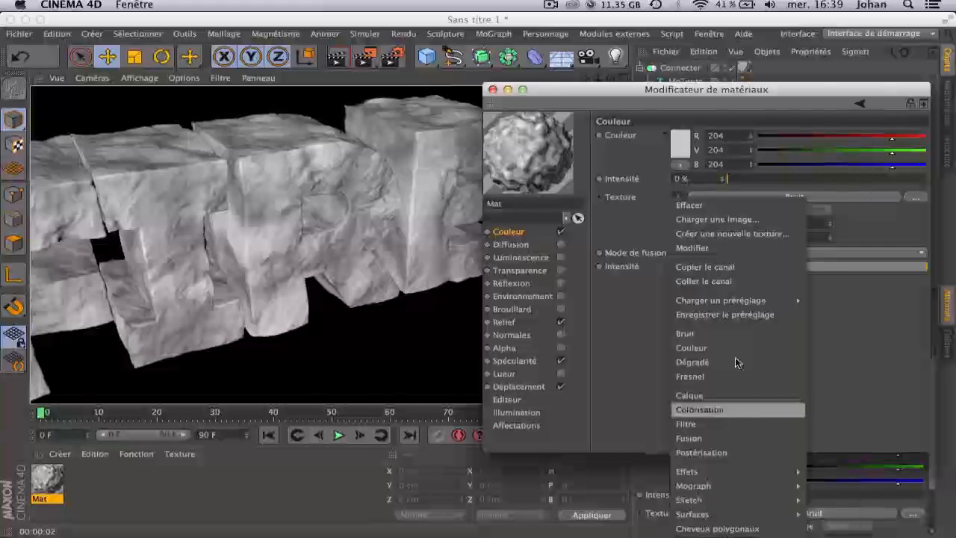
{"action": "left_click", "coordinate": [743, 396]}
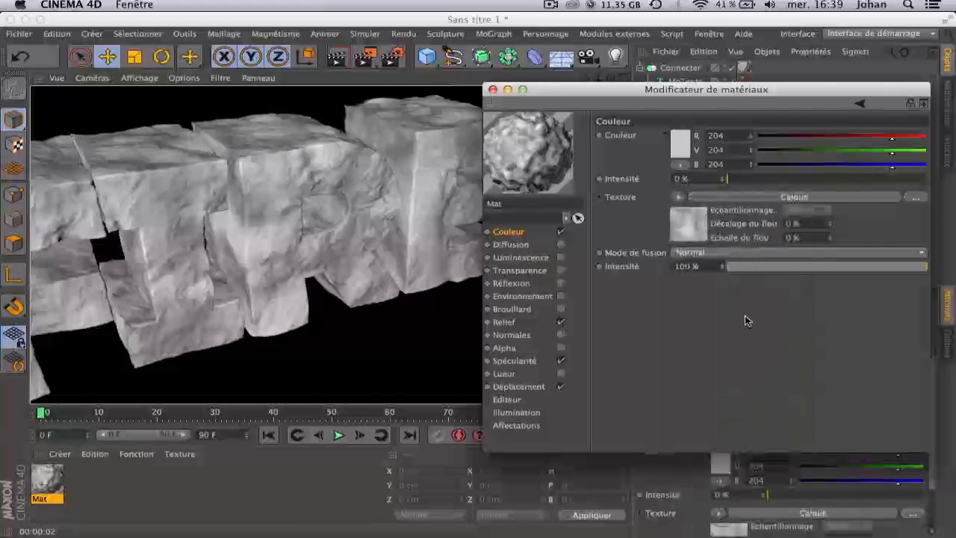
{"action": "left_click", "coordinate": [736, 198]}
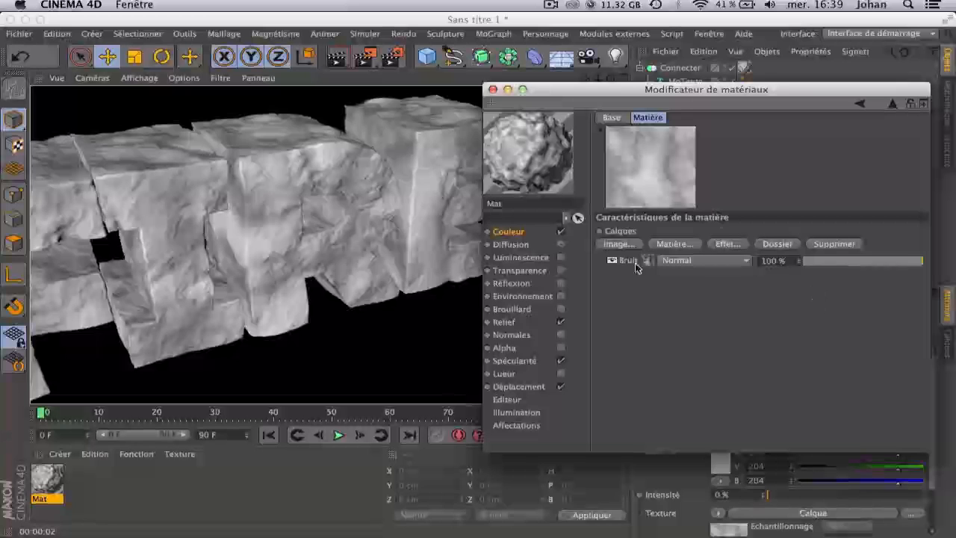
{"action": "left_click", "coordinate": [717, 244]}
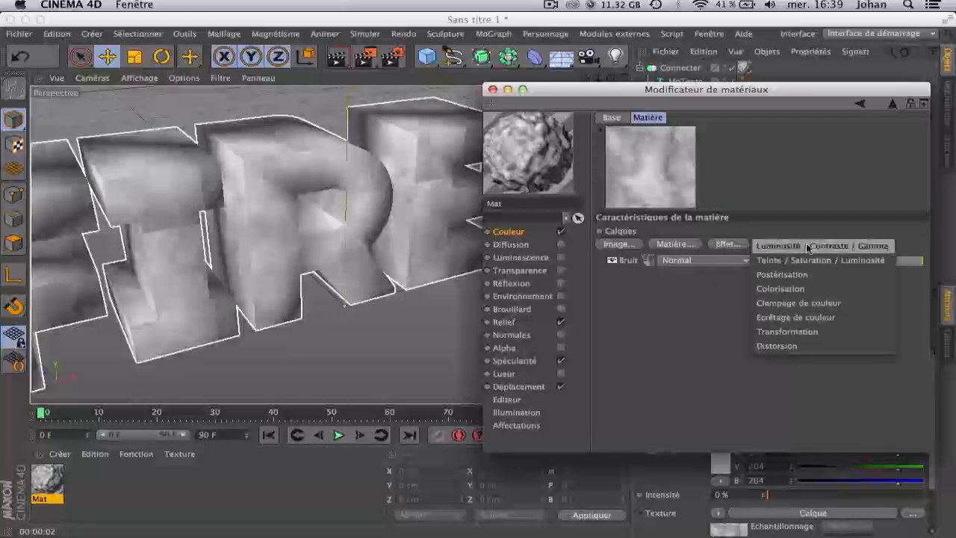
{"action": "left_click", "coordinate": [780, 289]}
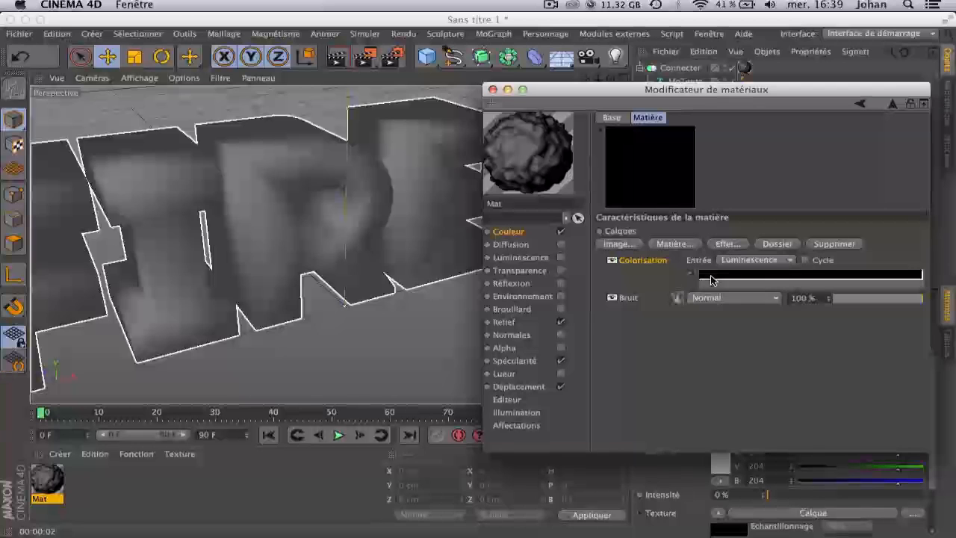
Add a black knot to the Colorisation gradient and place it at the gradient's start.
{"action": "left_click", "coordinate": [707, 284]}
{"action": "double_click", "coordinate": [707, 283]}
{"action": "left_click", "coordinate": [736, 344]}
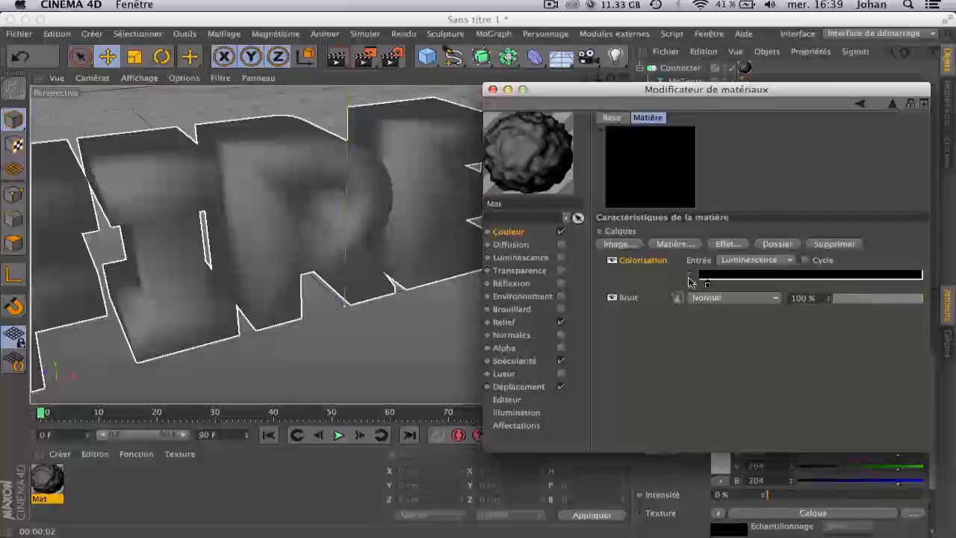
{"action": "left_click_drag", "start_coordinate": [707, 283], "coordinate": [696, 284]}
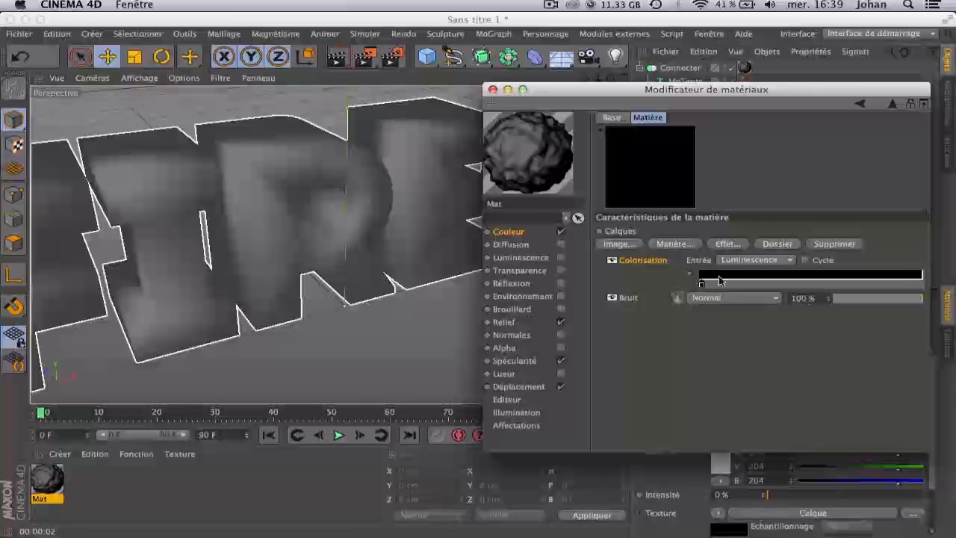
Set the colour of the Colorisation gradient's first knot to yellow (RGB 255, 225, 0).
{"action": "double_click", "coordinate": [702, 283]}
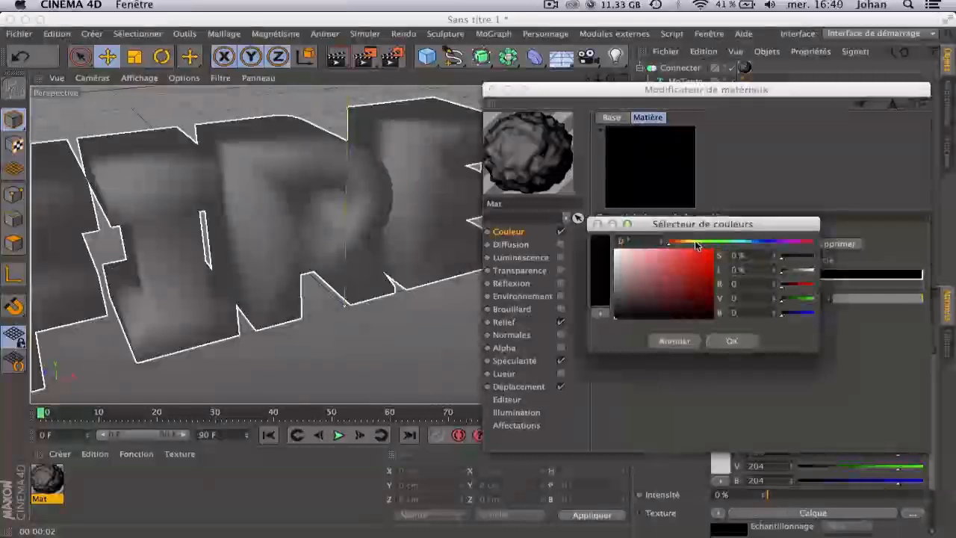
{"action": "left_click", "coordinate": [696, 242]}
{"action": "left_click", "coordinate": [712, 248]}
{"action": "left_click", "coordinate": [729, 341]}
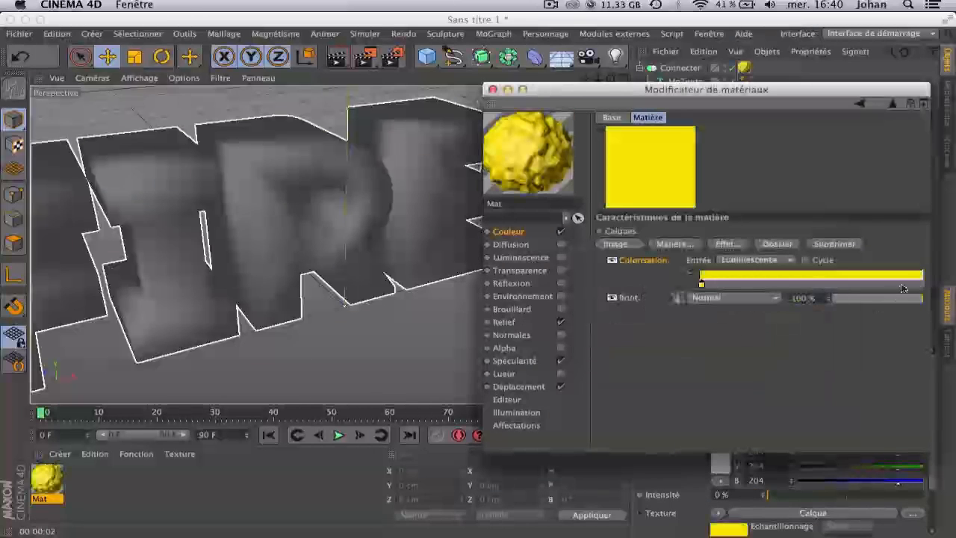
Add a light blue knot (RGB 0, 212, 255) at the gradient's end and toggle the Colorisation effect off and on to compare.
{"action": "double_click", "coordinate": [922, 284]}
{"action": "left_click", "coordinate": [809, 340]}
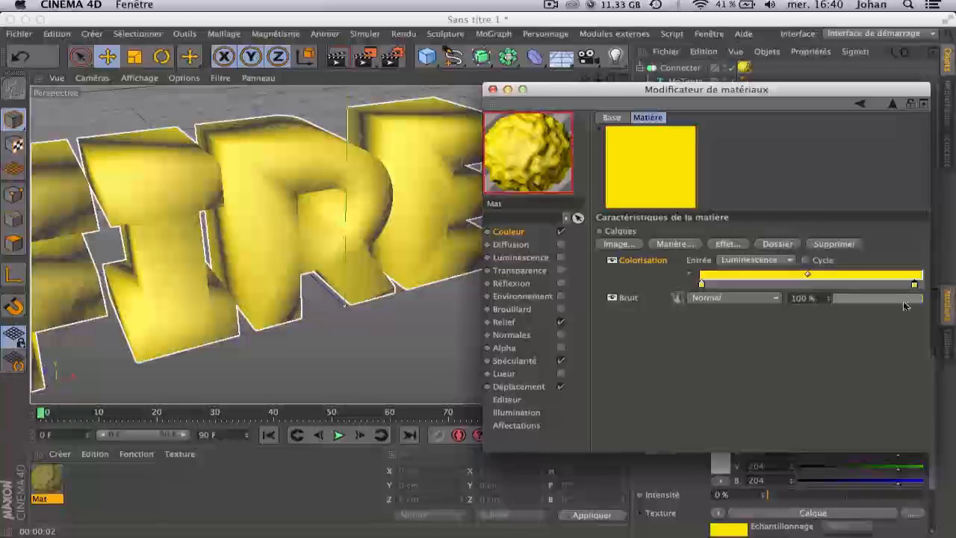
{"action": "double_click", "coordinate": [921, 284]}
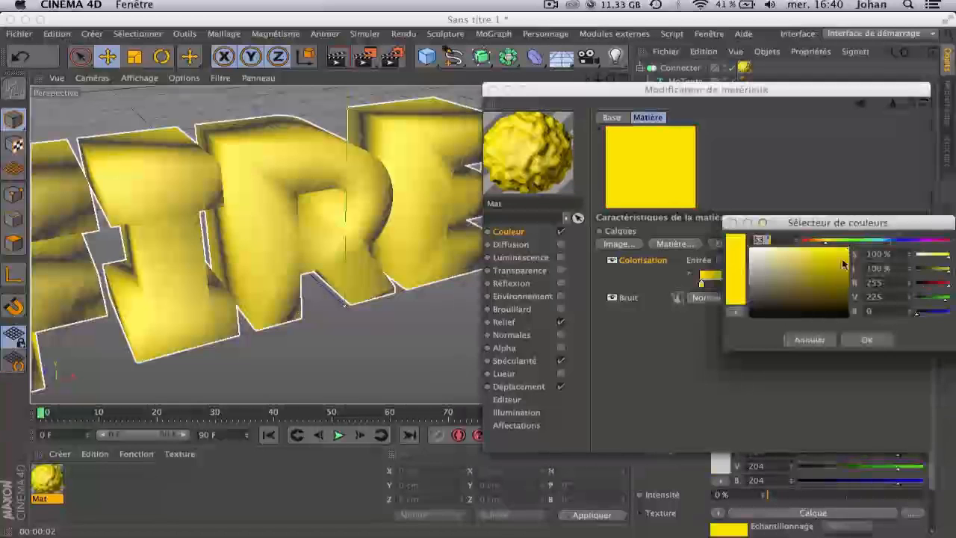
{"action": "left_click", "coordinate": [882, 242]}
{"action": "left_click", "coordinate": [866, 340]}
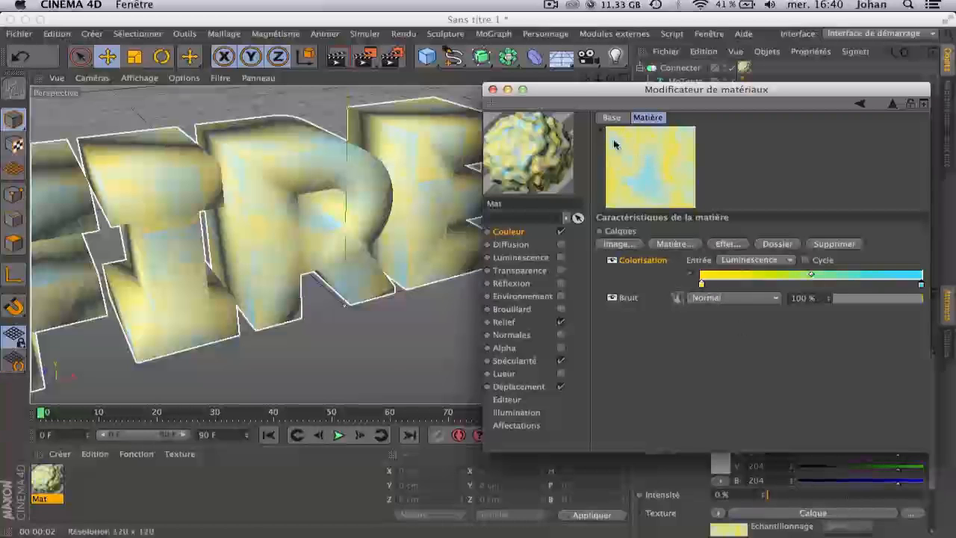
{"action": "left_click", "coordinate": [612, 261]}
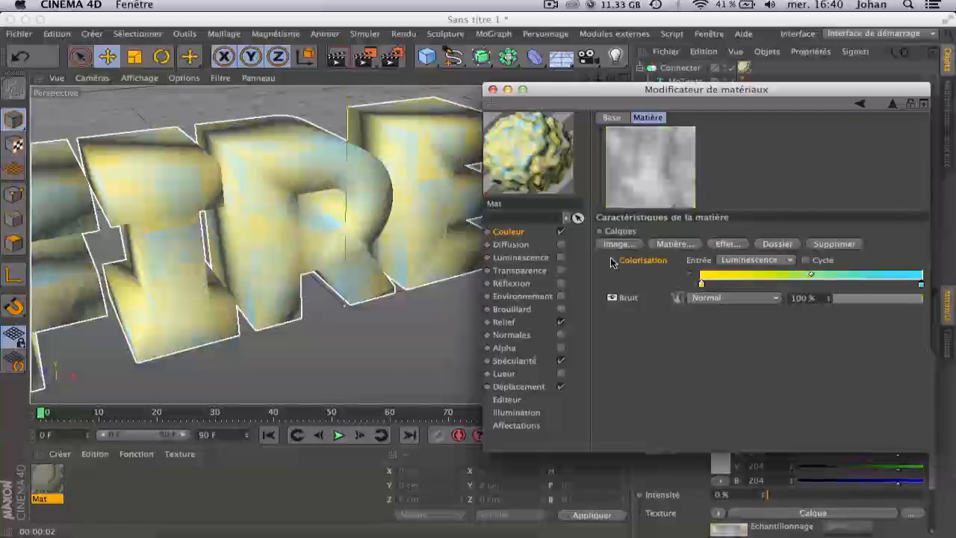
{"action": "left_click", "coordinate": [613, 261]}
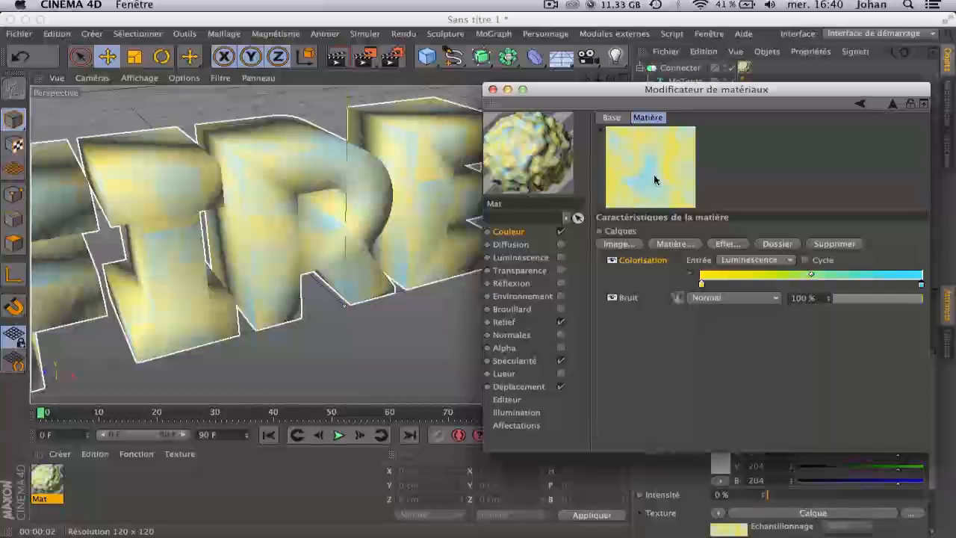
Change the colour of the Colorisation gradient's first knot to a very dark, nearly black grey.
{"action": "double_click", "coordinate": [703, 285]}
{"action": "mouse_move", "coordinate": [648, 278]}
{"action": "left_mouse_down"}
{"action": "mouse_move", "coordinate": [609, 310]}
{"action": "mouse_move", "coordinate": [610, 295]}
{"action": "mouse_move", "coordinate": [614, 302]}
{"action": "left_mouse_up"}
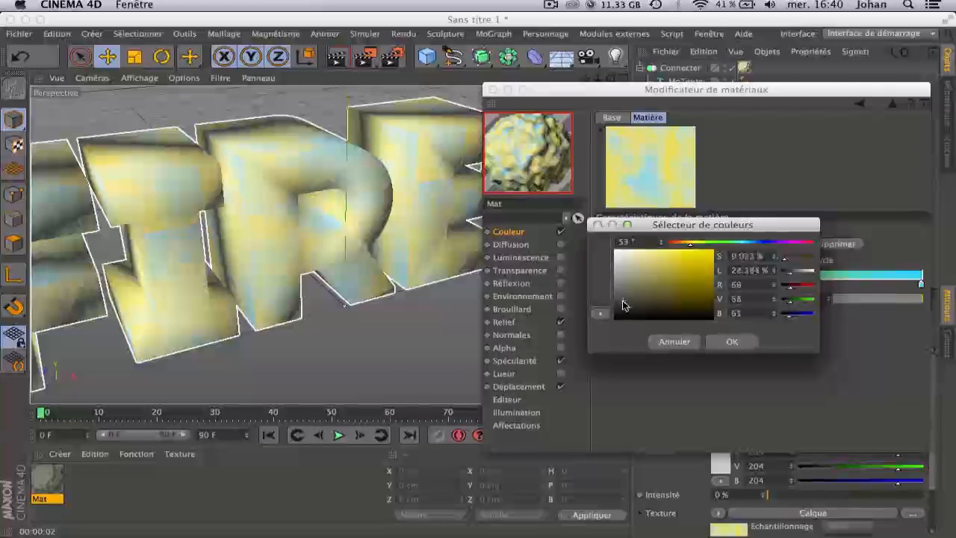
{"action": "left_click_drag", "start_coordinate": [624, 302], "coordinate": [619, 314]}
{"action": "left_click", "coordinate": [732, 341]}
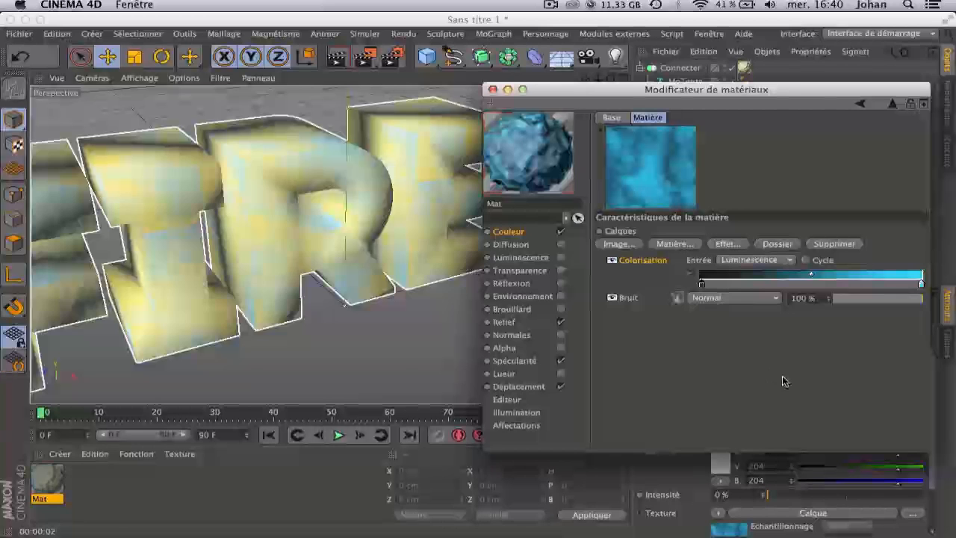
{"action": "left_click", "coordinate": [560, 231]}
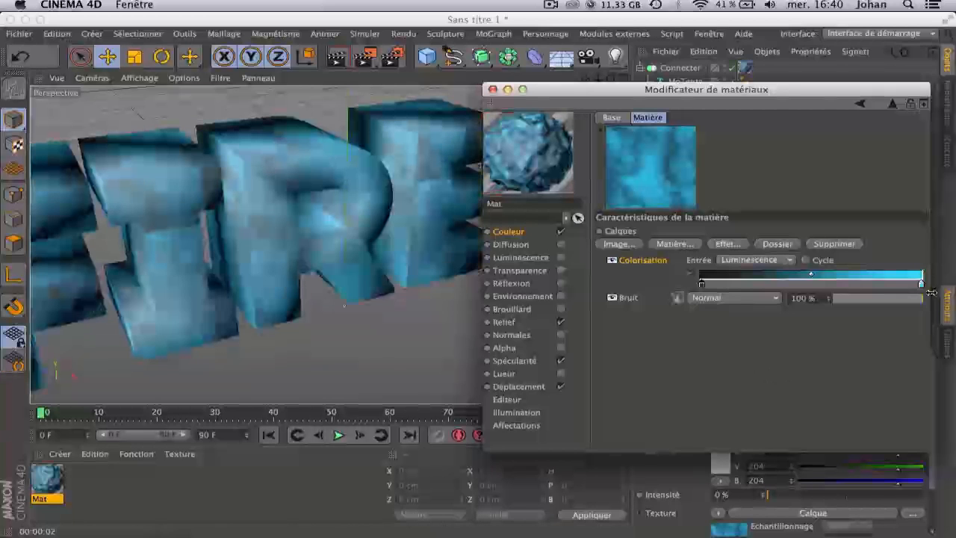
Change the colour of the Colorisation gradient's last knot to dark grey, close the material editor and render a preview.
{"action": "double_click", "coordinate": [922, 284]}
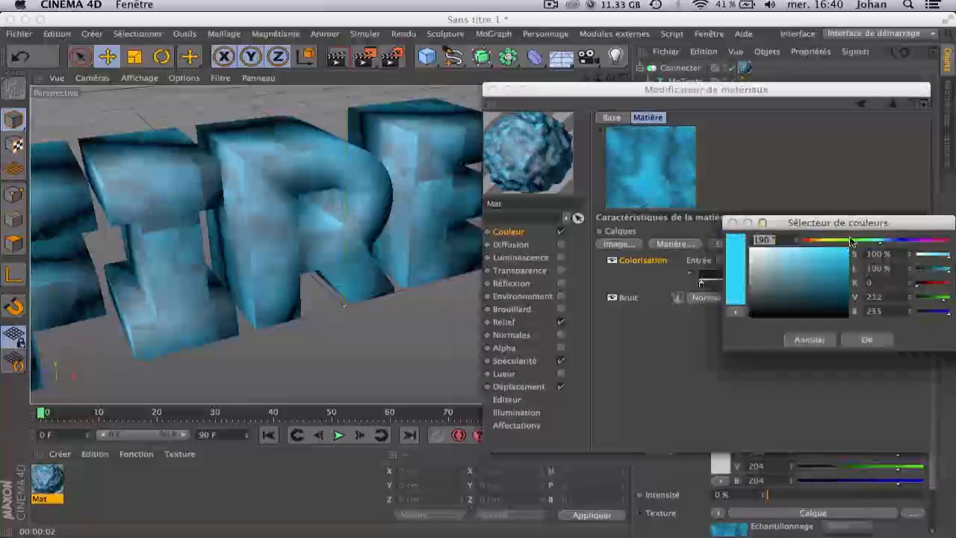
{"action": "left_click_drag", "start_coordinate": [872, 242], "coordinate": [619, 252]}
{"action": "left_click_drag", "start_coordinate": [775, 307], "coordinate": [756, 306]}
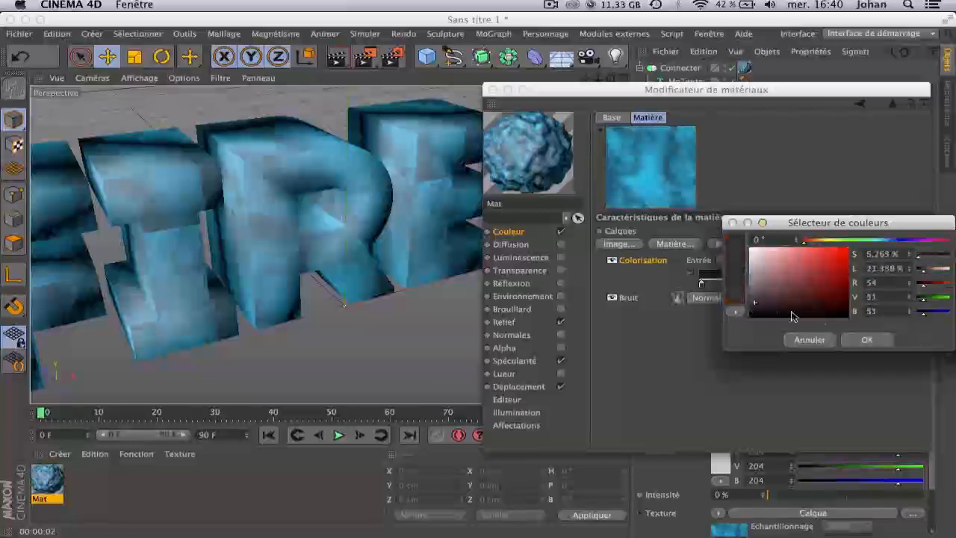
{"action": "left_click", "coordinate": [866, 339]}
{"action": "left_click", "coordinate": [492, 89]}
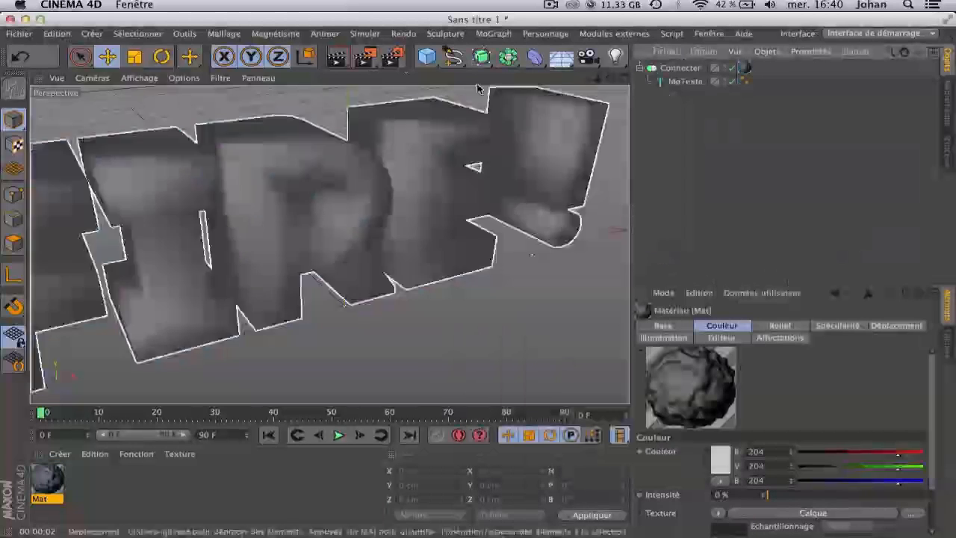
{"action": "left_click", "coordinate": [344, 61]}
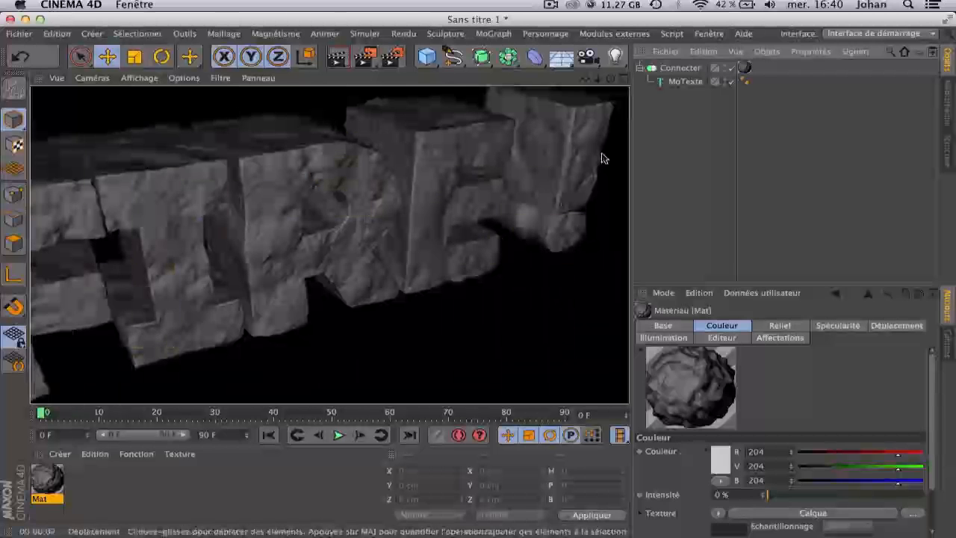
Add a camera facing the whole text and set its X and Y positions to 0 cm.
{"action": "mouse_move", "coordinate": [599, 78]}
{"action": "left_mouse_down"}
{"action": "mouse_move", "coordinate": [330, 245]}
{"action": "mouse_move", "coordinate": [617, 79]}
{"action": "mouse_move", "coordinate": [329, 245]}
{"action": "left_mouse_up"}
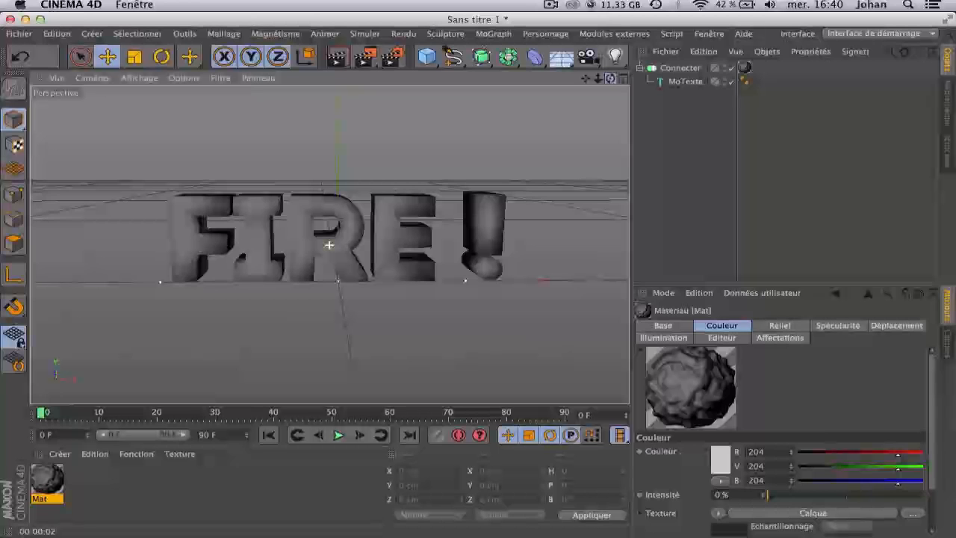
{"action": "left_click_drag", "start_coordinate": [598, 78], "coordinate": [656, 79]}
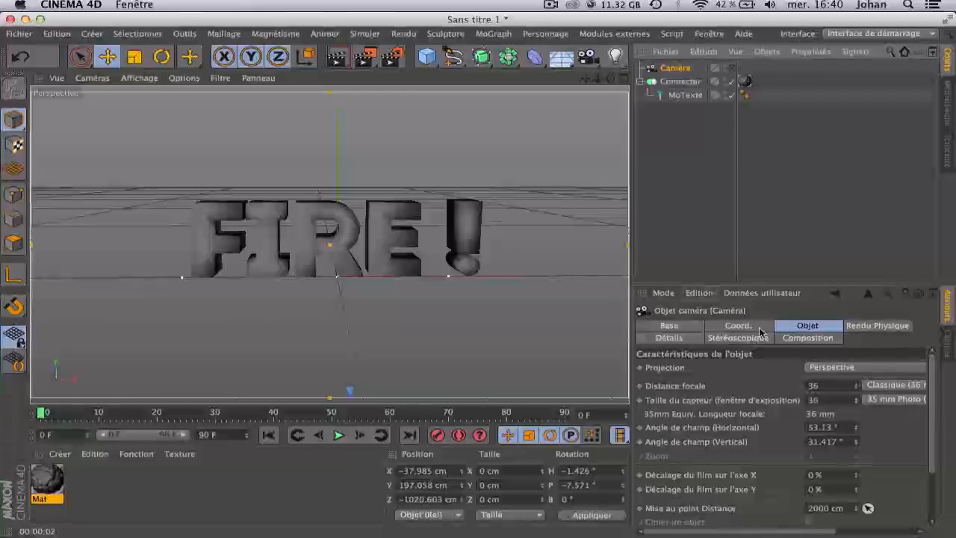
{"action": "left_click", "coordinate": [760, 330]}
{"action": "double_click", "coordinate": [731, 365]}
{"action": "type", "text": "0"}
{"action": "key", "text": "Tab"}
{"action": "type", "text": "0"}
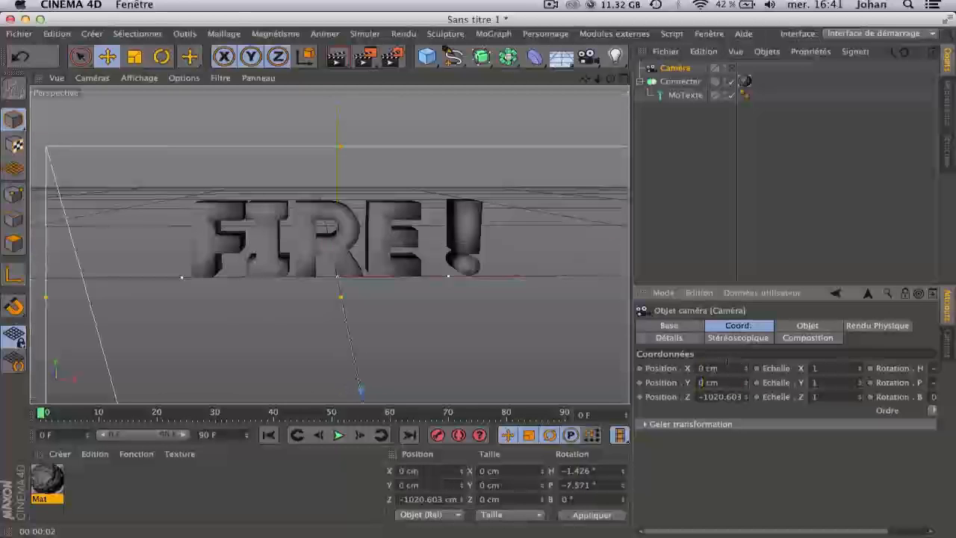
Set the camera's H and P rotations to 0°.
{"action": "left_click_drag", "start_coordinate": [747, 534], "coordinate": [883, 483]}
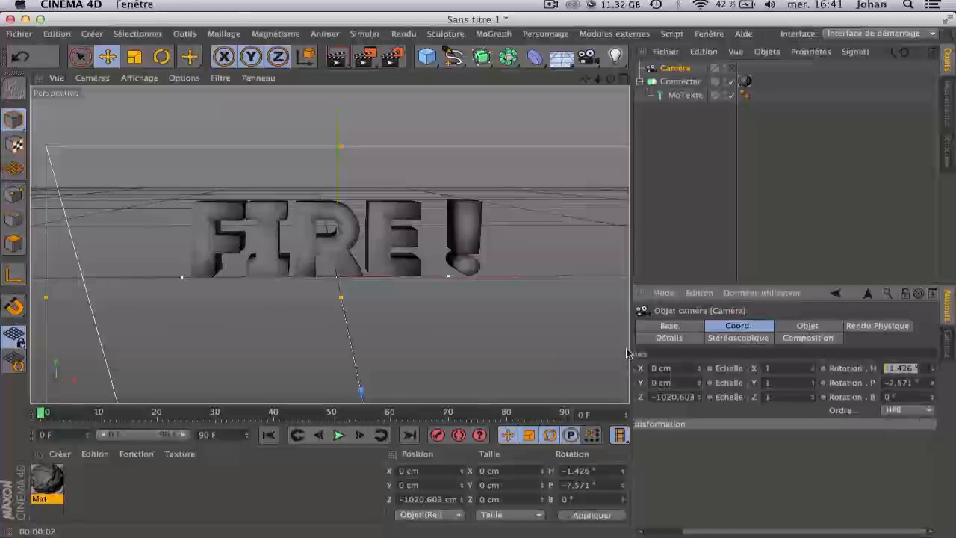
{"action": "type", "text": "0"}
{"action": "key", "text": "Tab"}
{"action": "type", "text": "0"}
{"action": "key", "text": "Tab"}
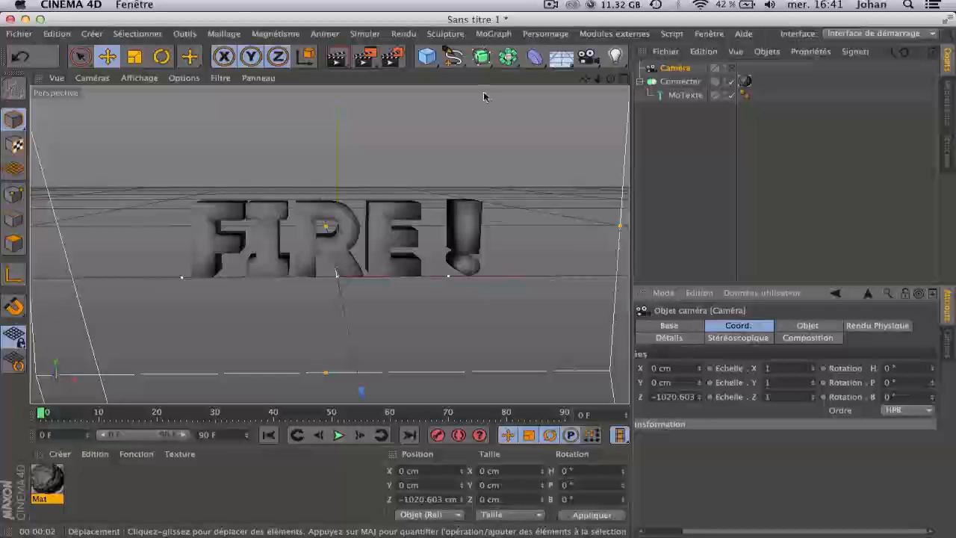
Look through the camera, pull it back to about Z -1297 cm and set its P rotation to -12°.
{"action": "scroll", "coordinate": [624, 104], "scroll_direction": "down", "scroll_amount": 4}
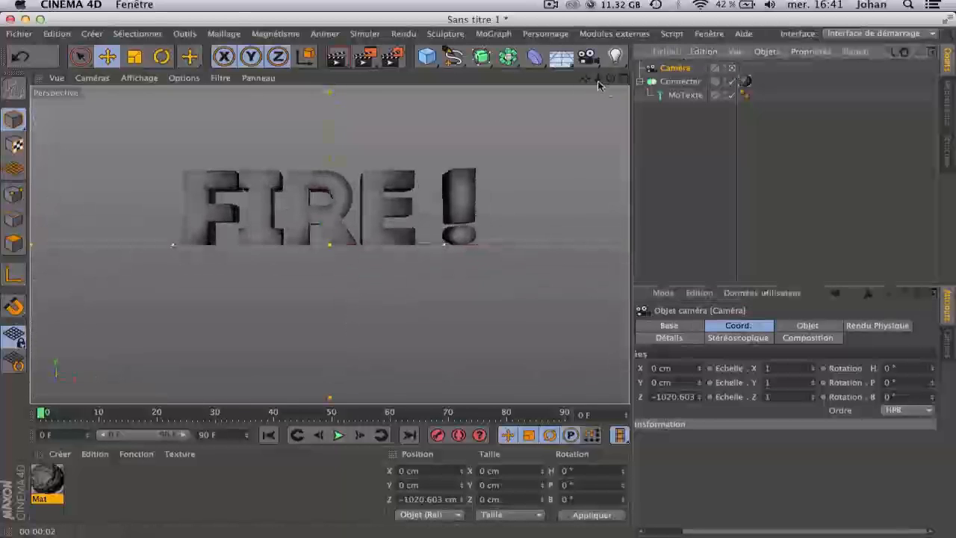
{"action": "left_click_drag", "start_coordinate": [598, 78], "coordinate": [875, 328]}
{"action": "left_click_drag", "start_coordinate": [932, 381], "coordinate": [932, 400]}
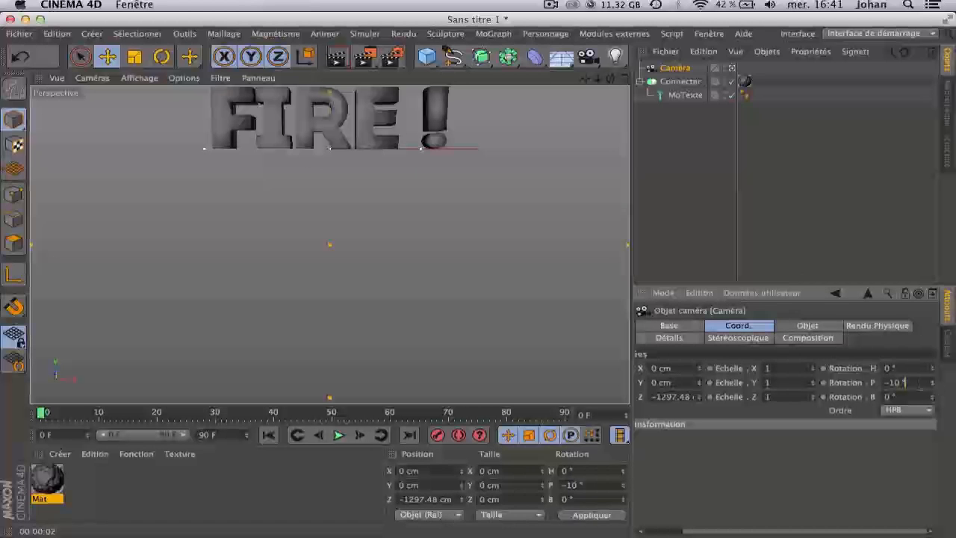
{"action": "key", "text": "Return"}
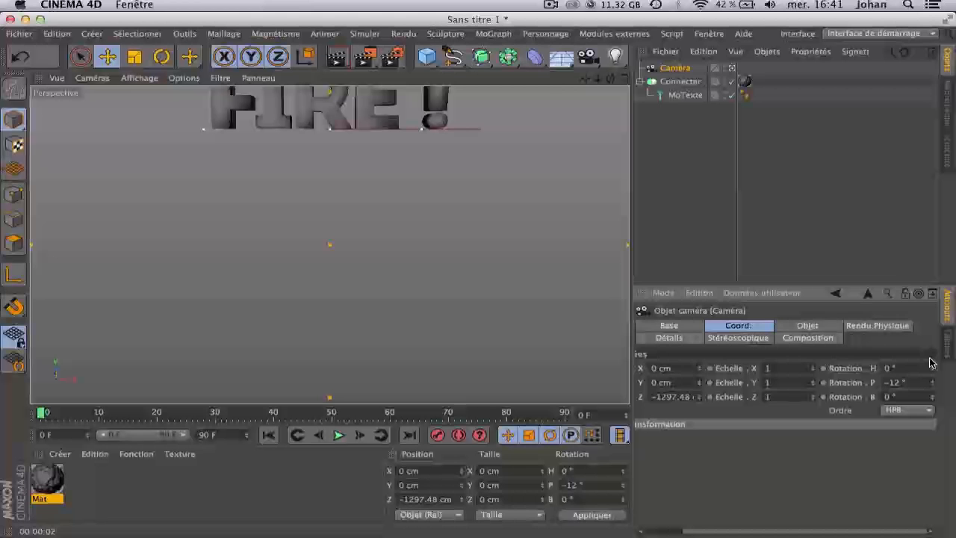
Reposition the camera at about Y 235 cm and Z -1075 cm to frame the text, and render a preview.
{"action": "left_click_drag", "start_coordinate": [708, 385], "coordinate": [708, 359]}
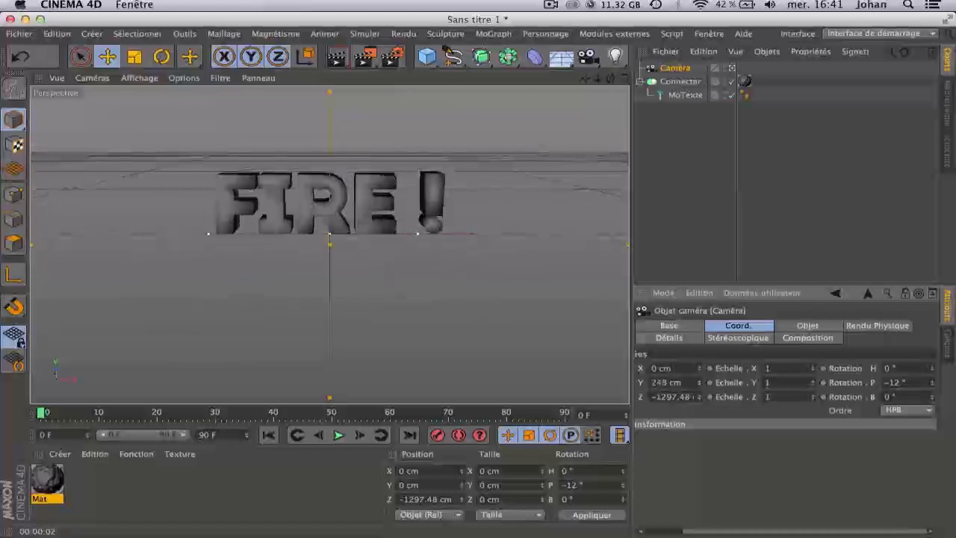
{"action": "left_click_drag", "start_coordinate": [605, 82], "coordinate": [601, 84]}
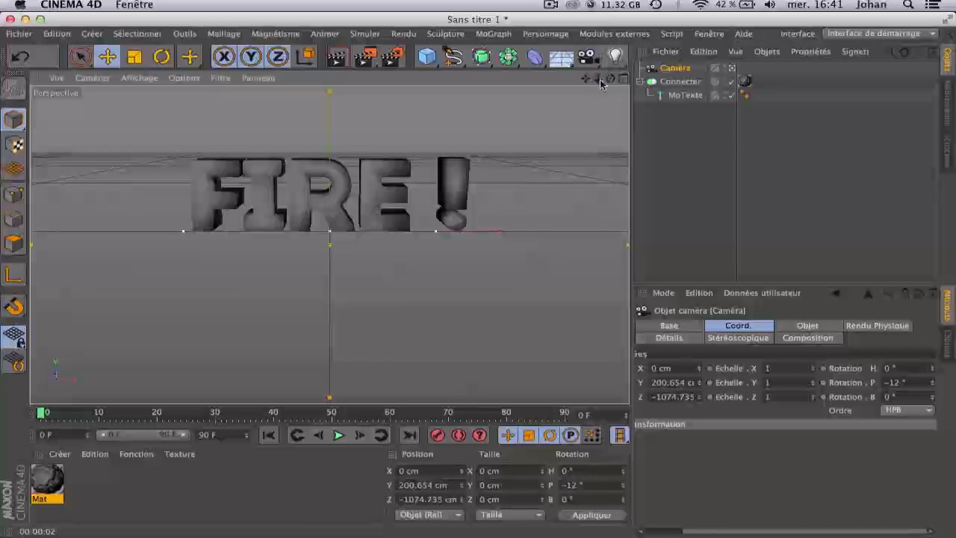
{"action": "left_click_drag", "start_coordinate": [707, 384], "coordinate": [702, 382]}
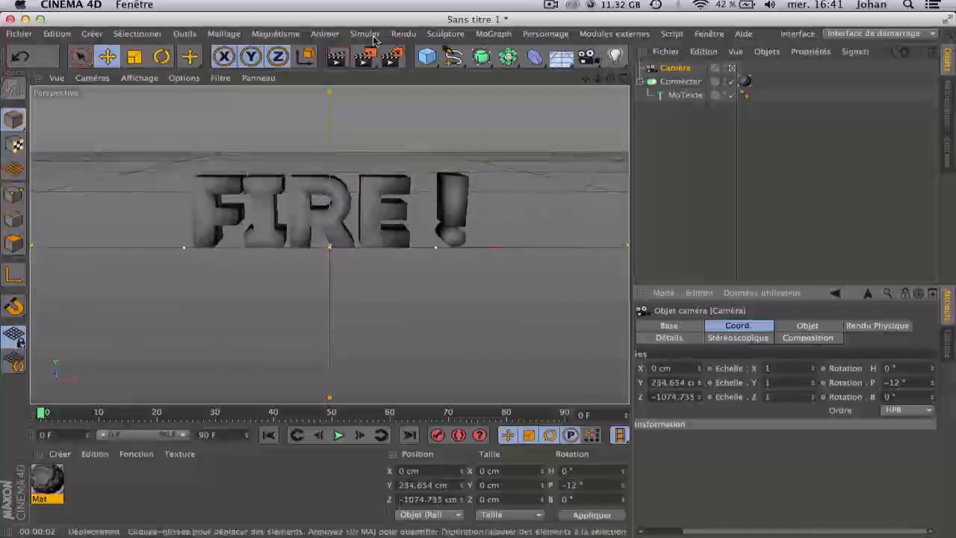
{"action": "left_click", "coordinate": [338, 59]}
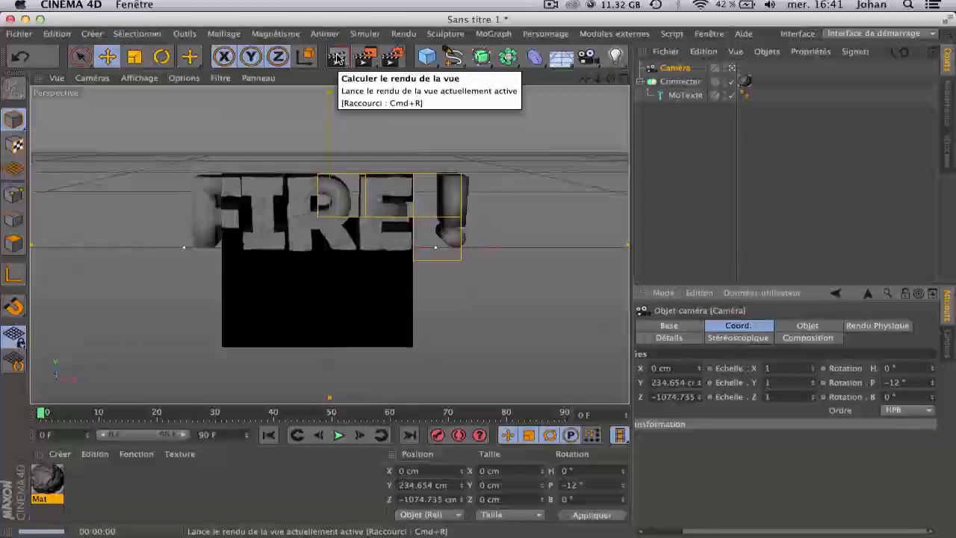
{"action": "left_click", "coordinate": [828, 197]}
Add a light and place it high behind the text at about Y 1460 cm and Z 800 cm, ending in the camera view.
{"action": "left_click", "coordinate": [607, 59]}
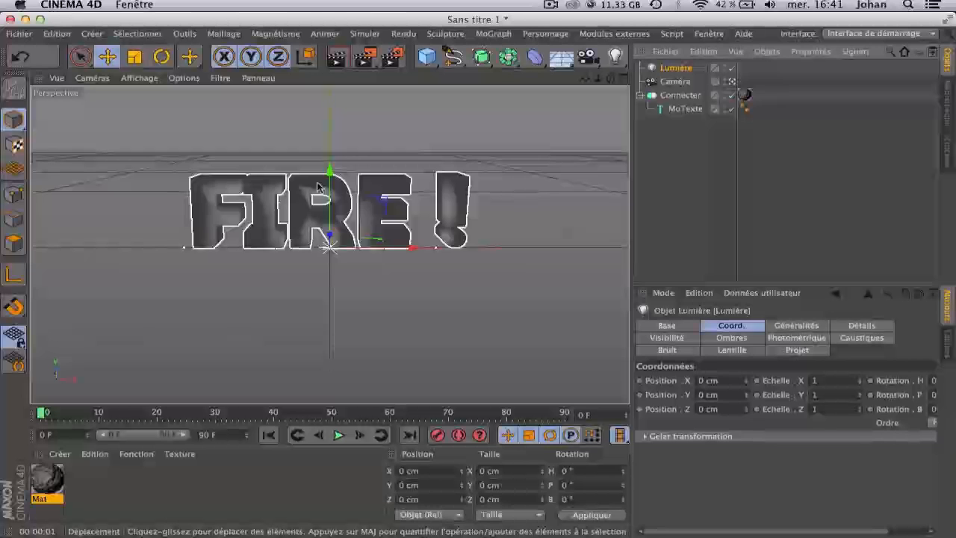
{"action": "left_click_drag", "start_coordinate": [334, 183], "coordinate": [332, 112]}
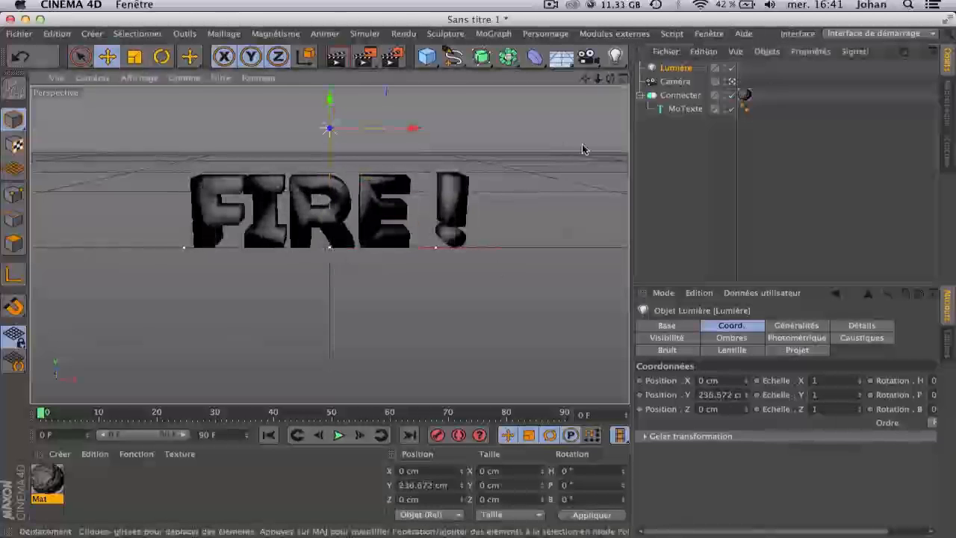
{"action": "left_click", "coordinate": [732, 82]}
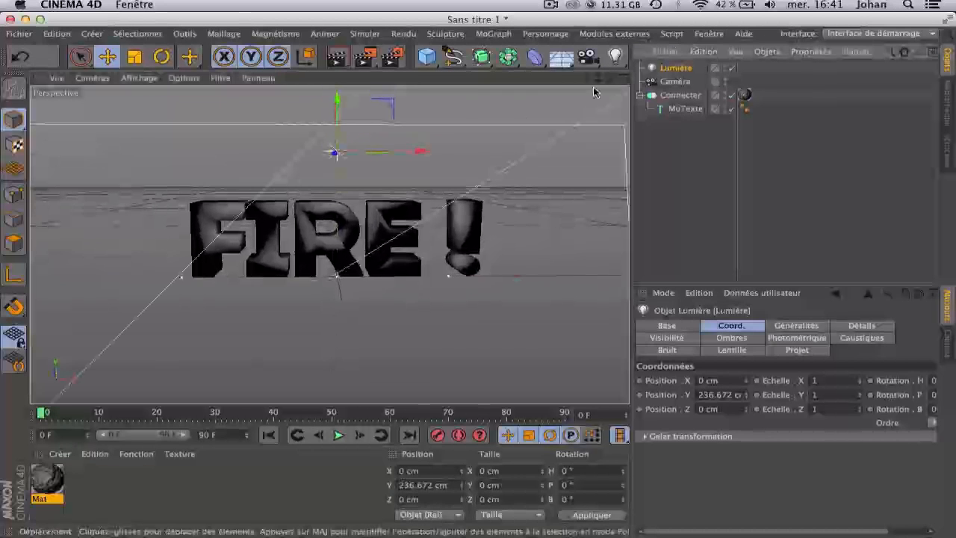
{"action": "left_click_drag", "start_coordinate": [598, 78], "coordinate": [530, 93]}
{"action": "left_click_drag", "start_coordinate": [610, 79], "coordinate": [391, 116]}
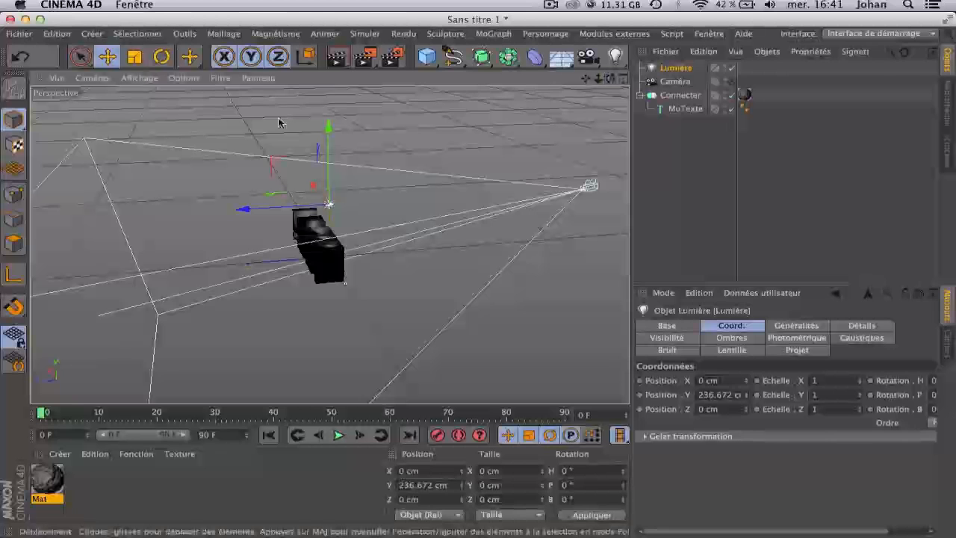
{"action": "left_click_drag", "start_coordinate": [330, 131], "coordinate": [330, 48]}
{"action": "left_click_drag", "start_coordinate": [262, 117], "coordinate": [69, 118]}
{"action": "left_click_drag", "start_coordinate": [124, 97], "coordinate": [125, 2]}
{"action": "left_click_drag", "start_coordinate": [590, 81], "coordinate": [589, 84]}
{"action": "left_click_drag", "start_coordinate": [270, 168], "coordinate": [213, 149]}
{"action": "left_click", "coordinate": [729, 81]}
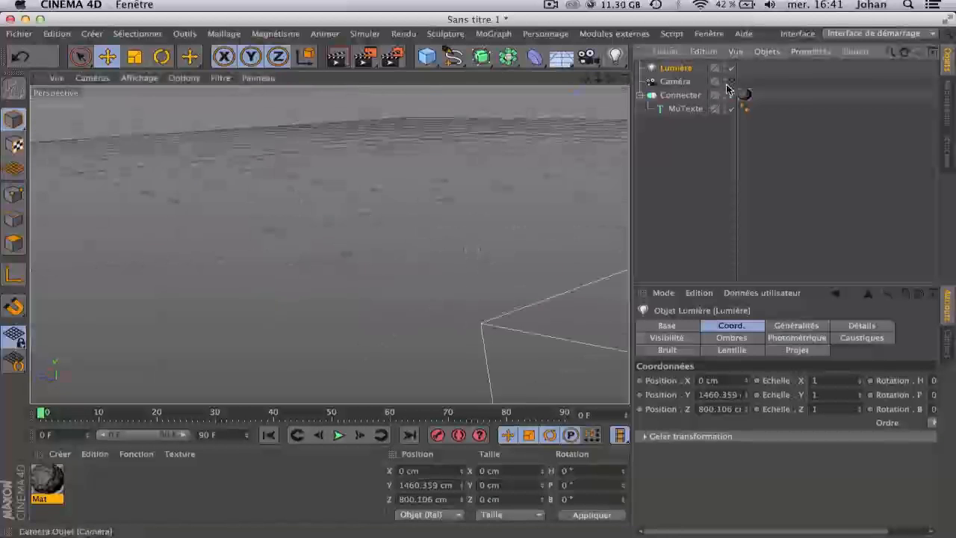
Render a preview of the lighting and pull the camera back to about Z -1187 cm.
{"action": "left_click", "coordinate": [335, 61]}
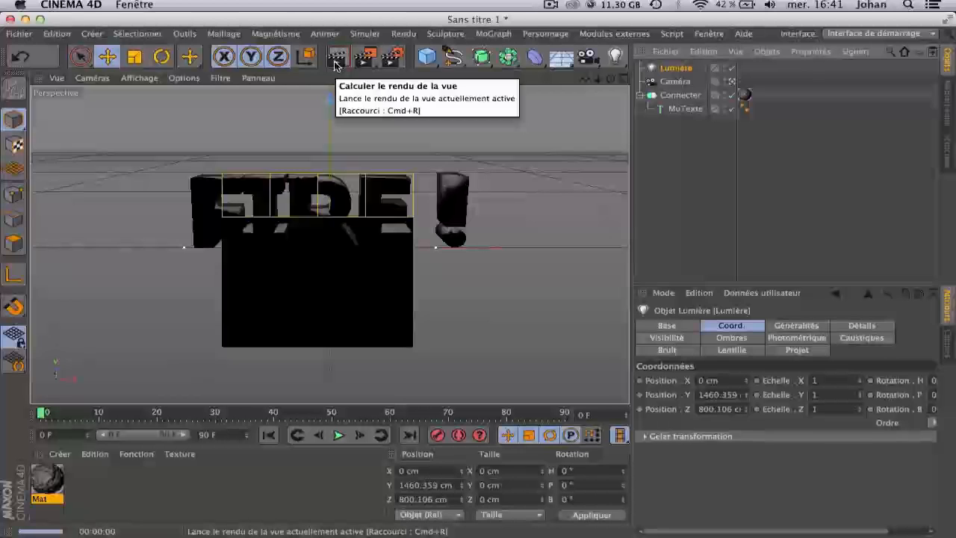
{"action": "left_click", "coordinate": [836, 159]}
{"action": "left_click_drag", "start_coordinate": [598, 78], "coordinate": [584, 80]}
Duplicate the light, move the copy to about X -2540 cm and Z -5166 cm in front of the text, and render a preview.
{"action": "left_click", "coordinate": [660, 72]}
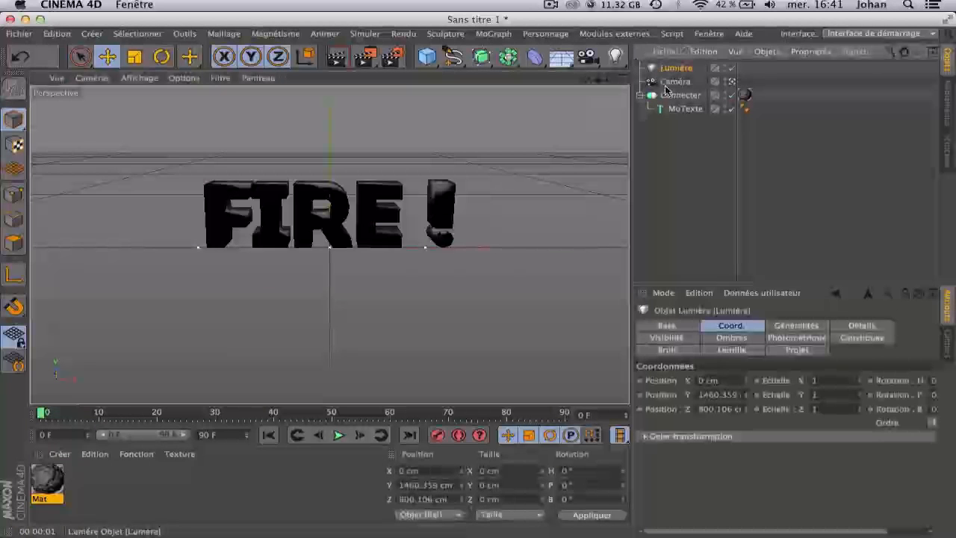
{"action": "left_click_drag", "start_coordinate": [681, 80], "coordinate": [687, 78], "text": "ctrl"}
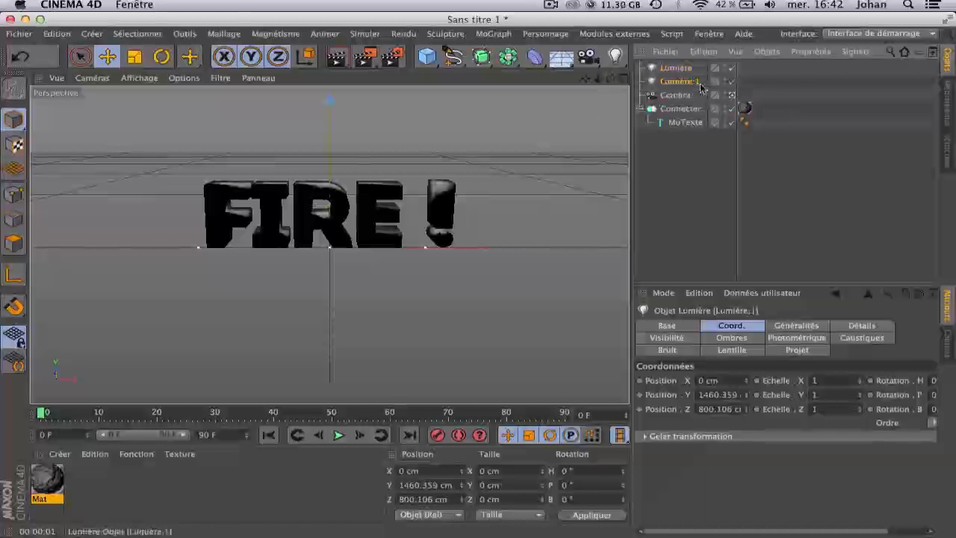
{"action": "left_click", "coordinate": [731, 96]}
{"action": "left_click_drag", "start_coordinate": [598, 79], "coordinate": [584, 80]}
{"action": "left_click_drag", "start_coordinate": [242, 186], "coordinate": [615, 226]}
{"action": "left_click_drag", "start_coordinate": [610, 79], "coordinate": [516, 66]}
{"action": "left_click_drag", "start_coordinate": [328, 246], "coordinate": [607, 85]}
{"action": "left_click", "coordinate": [339, 58]}
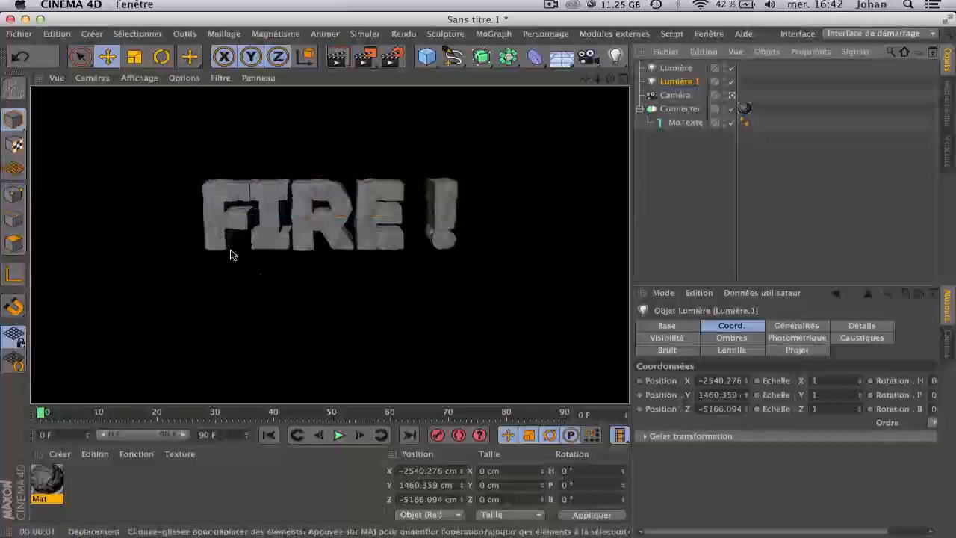
Raise the camera slightly to centre the text vertically in the frame and render a preview.
{"action": "left_click", "coordinate": [741, 97]}
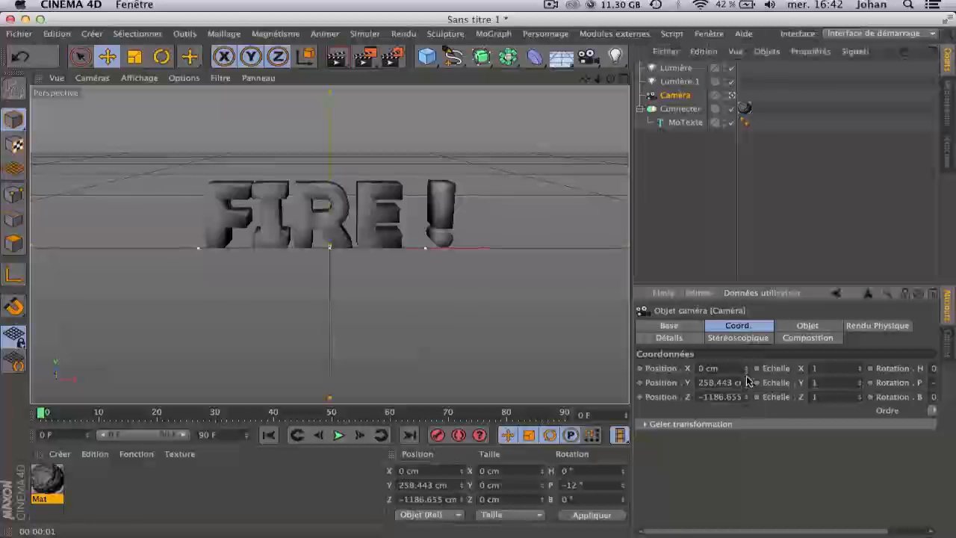
{"action": "left_click_drag", "start_coordinate": [744, 382], "coordinate": [744, 366]}
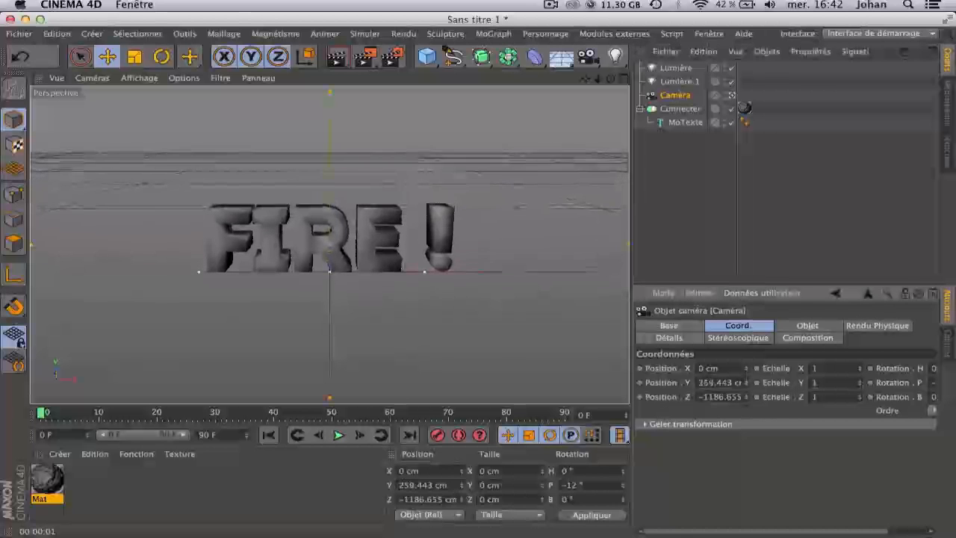
{"action": "left_click", "coordinate": [779, 237]}
{"action": "left_click", "coordinate": [329, 54]}
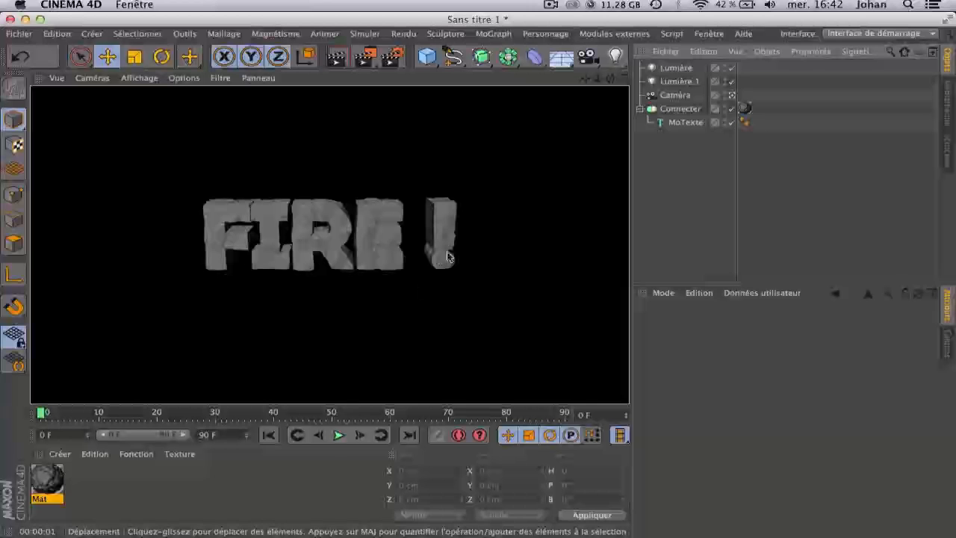
Set the intensity of the duplicated light to 80 % and render a preview.
{"action": "left_click", "coordinate": [670, 80]}
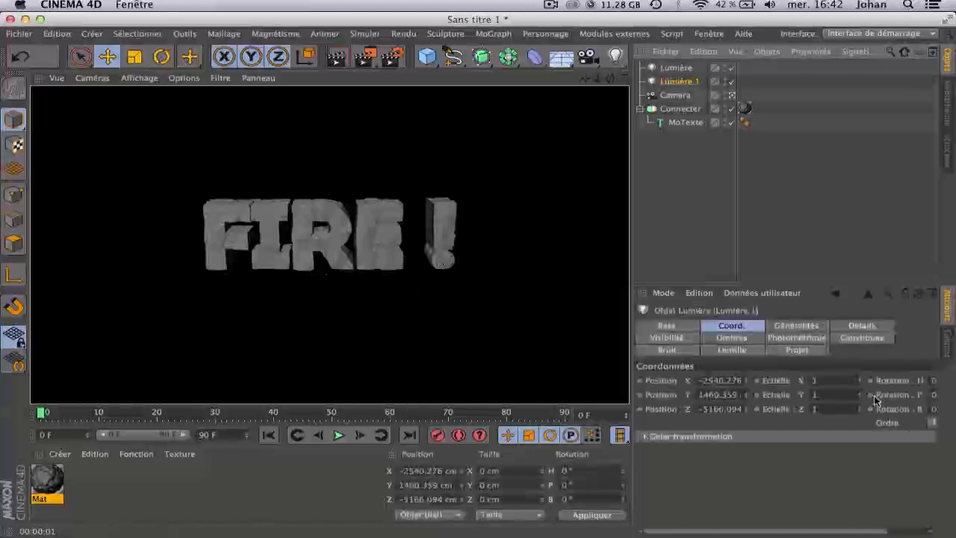
{"action": "left_click", "coordinate": [795, 326]}
{"action": "double_click", "coordinate": [728, 423]}
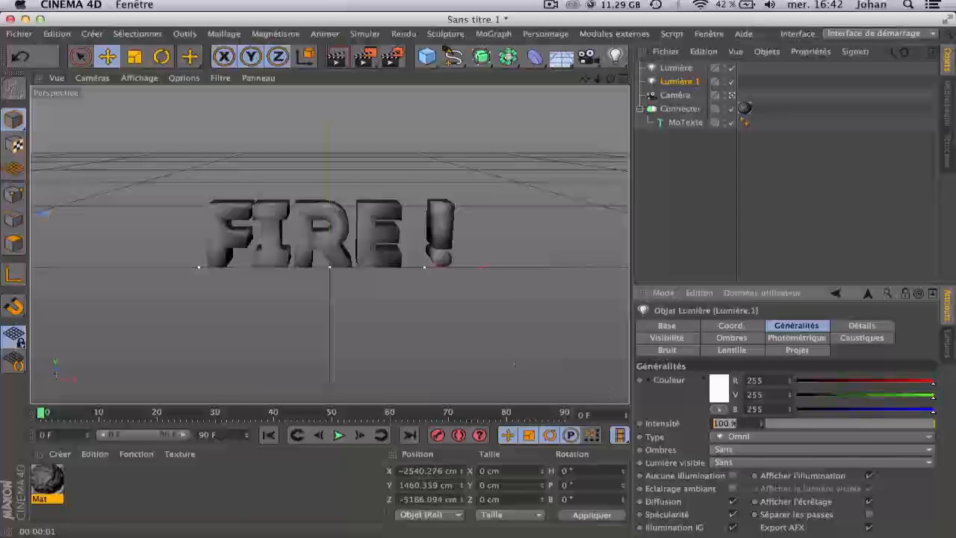
{"action": "type", "text": "80"}
{"action": "key", "text": "Return"}
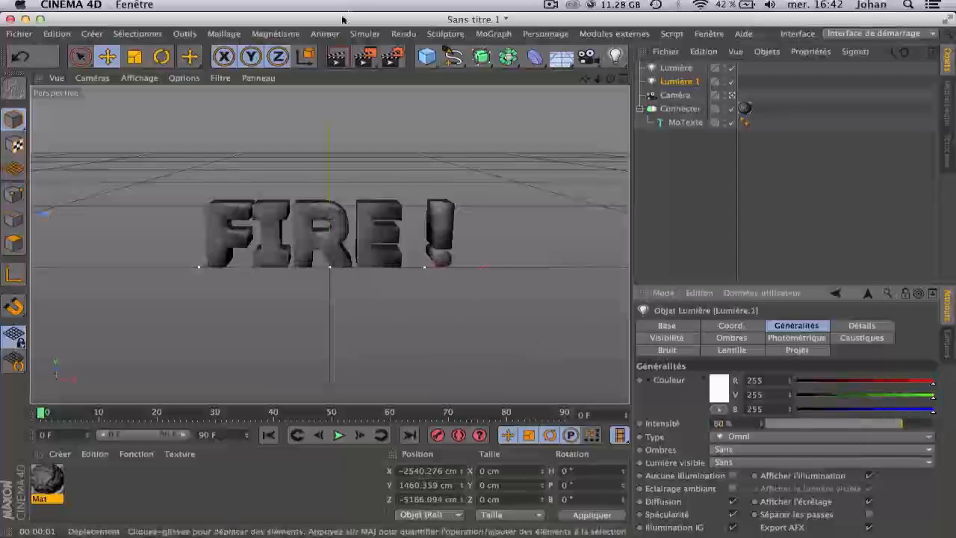
{"action": "left_click", "coordinate": [340, 60]}
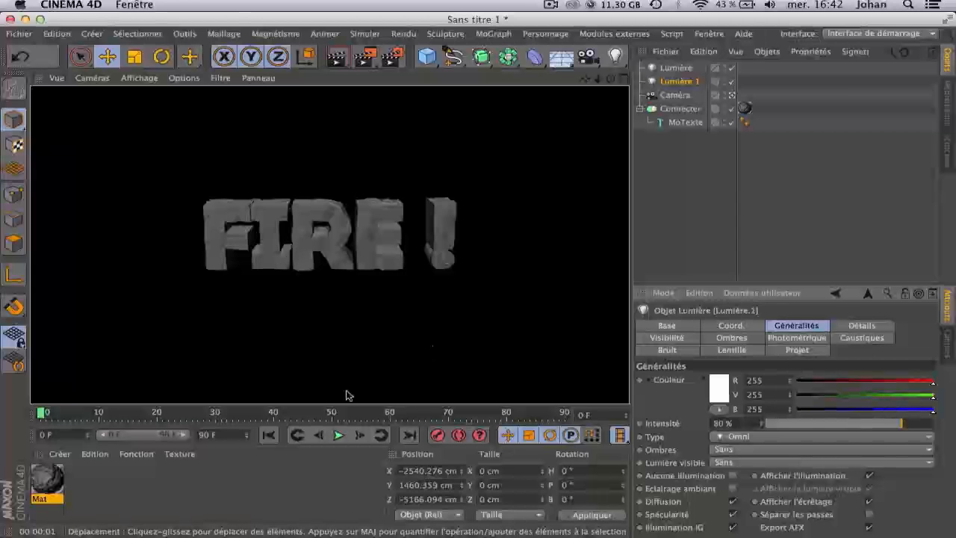
Choose the render save location by creating a new folder named Rendus_Tuto inside the Tests_Fire_text folder.
{"action": "left_click", "coordinate": [391, 56]}
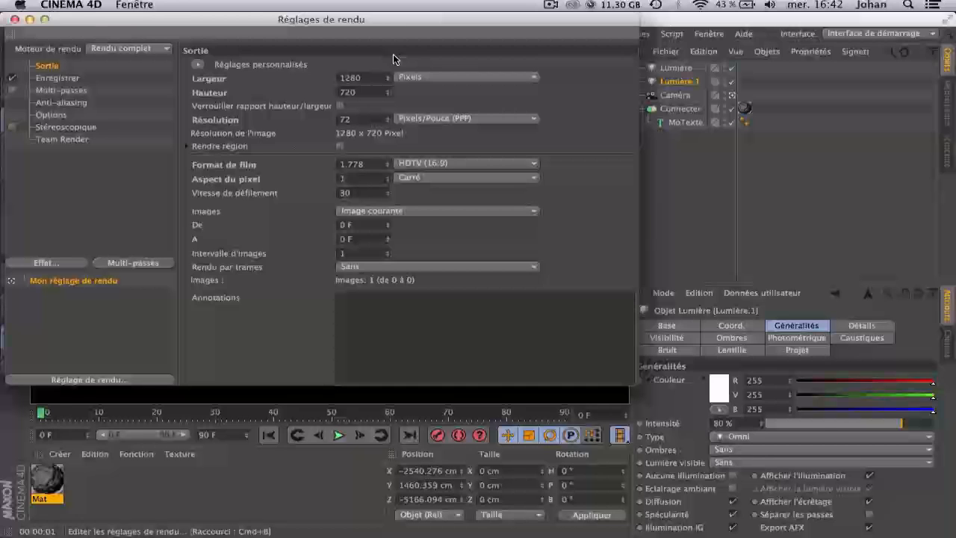
{"action": "left_click", "coordinate": [56, 78]}
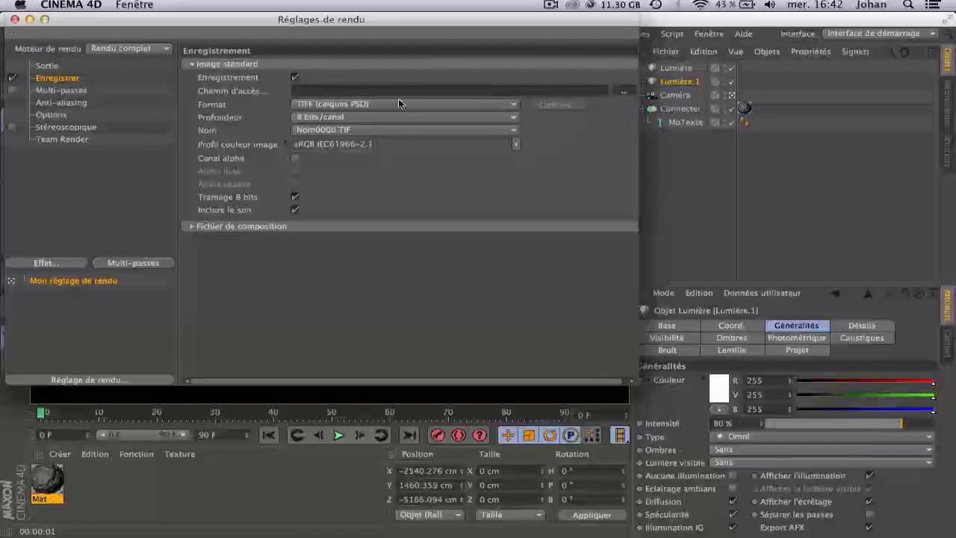
{"action": "left_click", "coordinate": [623, 91]}
{"action": "left_click_drag", "start_coordinate": [327, 71], "coordinate": [389, 77]}
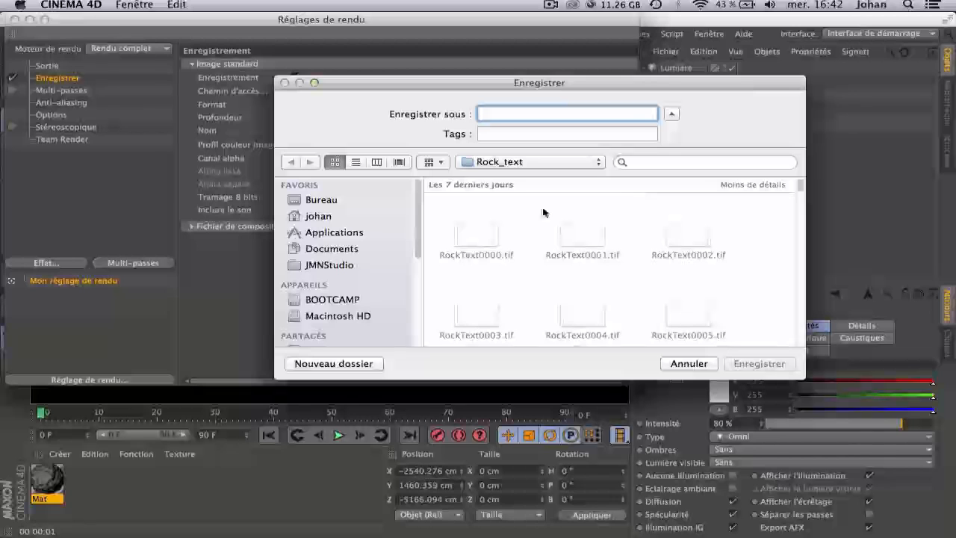
{"action": "left_click", "coordinate": [539, 159]}
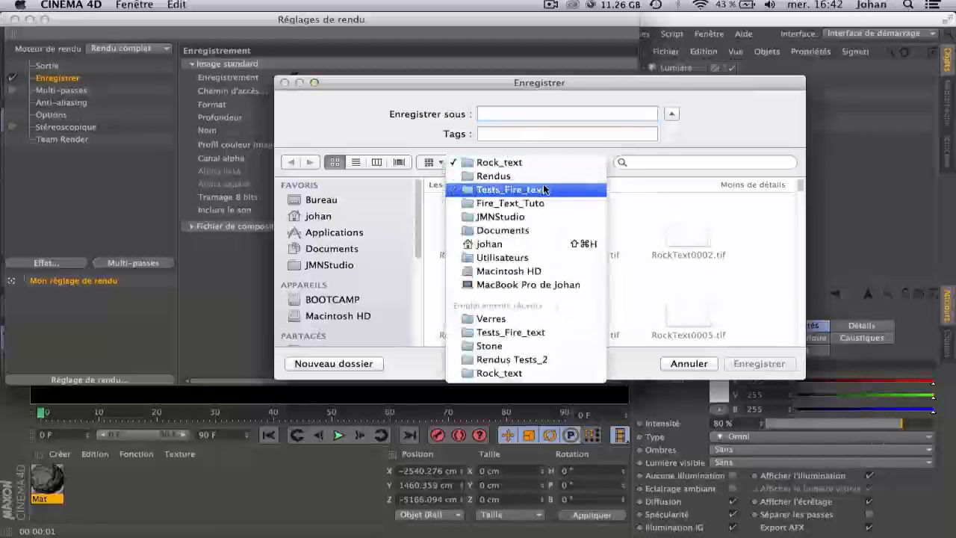
{"action": "left_click", "coordinate": [543, 187]}
{"action": "left_click", "coordinate": [694, 235]}
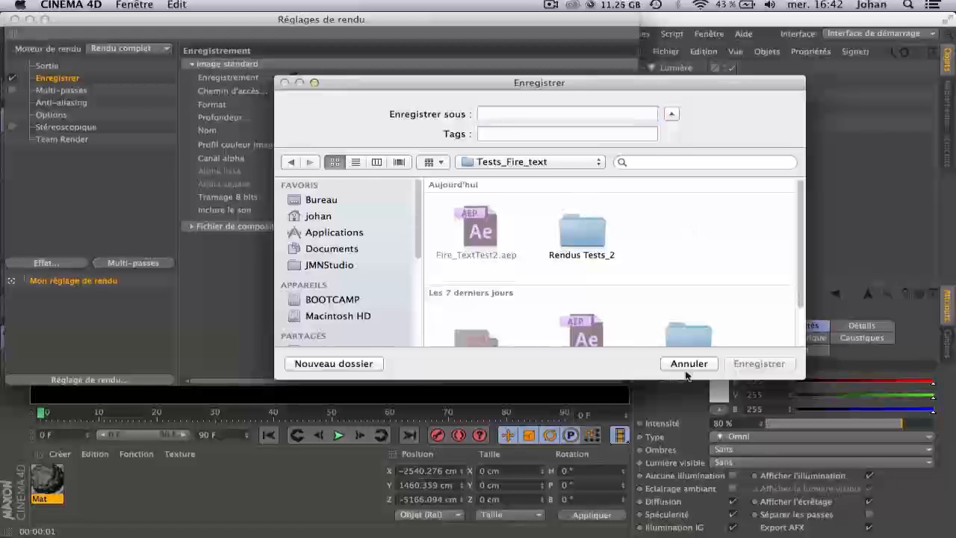
{"action": "left_click", "coordinate": [334, 363]}
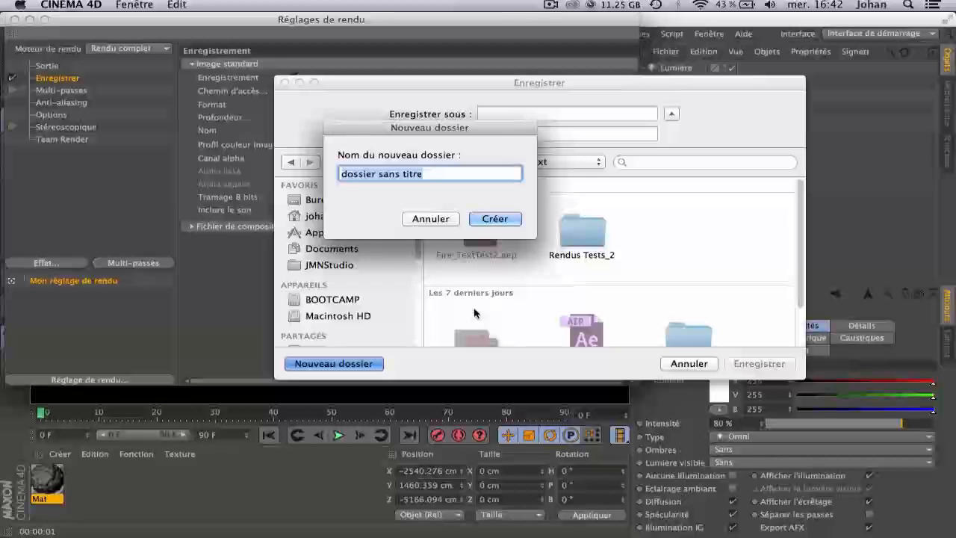
{"action": "type", "text": "Rendus_Tuto"}
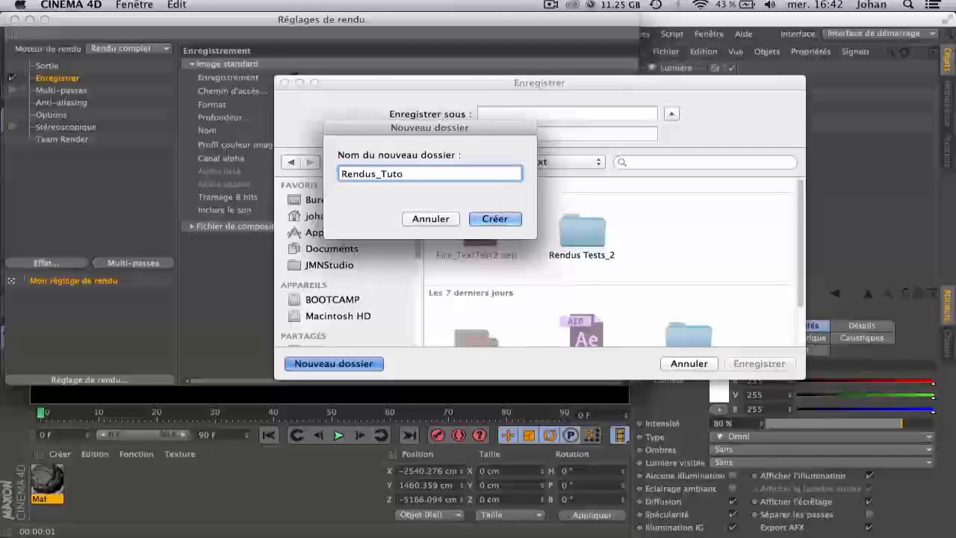
{"action": "key", "text": "Return"}
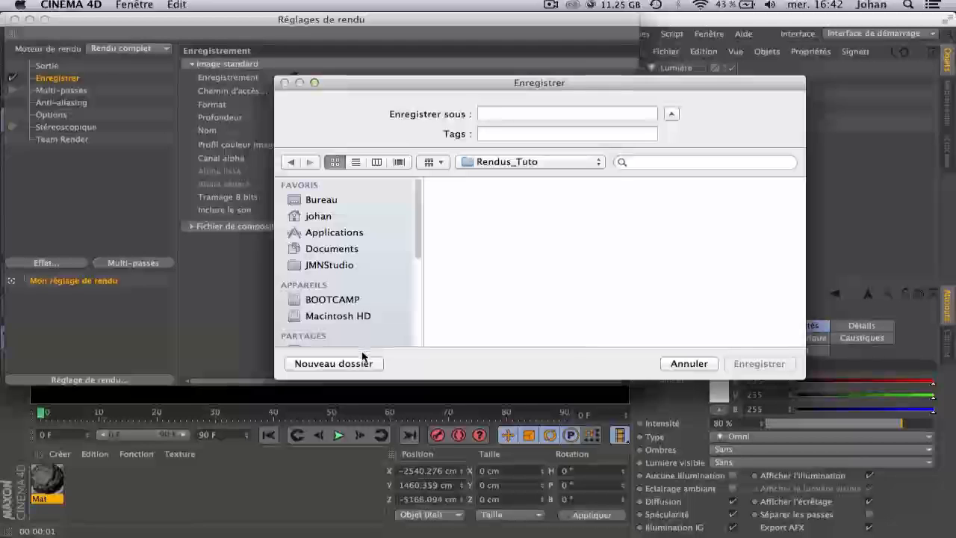
Name the render output file TextNoir and save it in the Rendus_Tuto folder.
{"action": "left_click", "coordinate": [555, 111]}
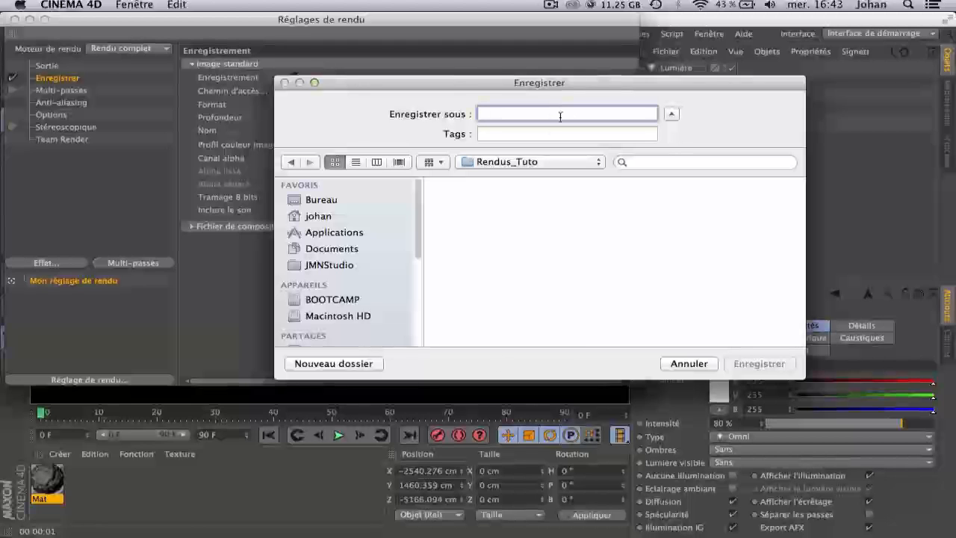
{"action": "type", "text": "TextNoir"}
{"action": "key", "text": "Return"}
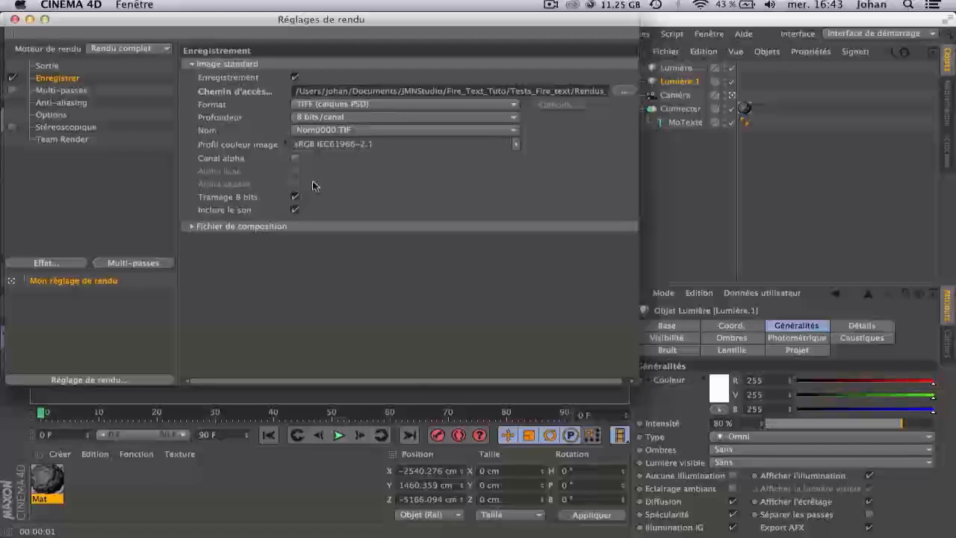
Enable the alpha channel (Canal alpha) and Alpha lissé for the saved image, check the output settings and close the render settings.
{"action": "left_click", "coordinate": [295, 160]}
{"action": "left_click", "coordinate": [296, 171]}
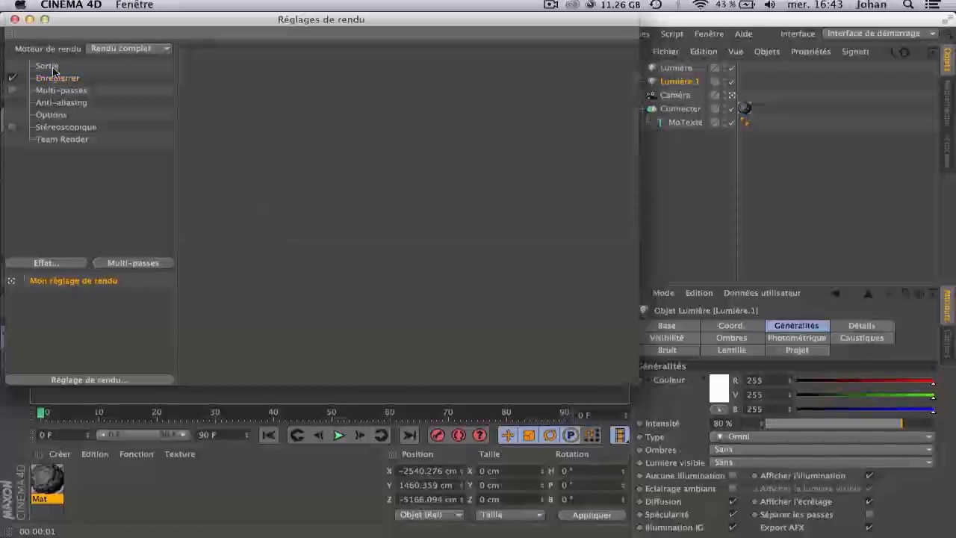
{"action": "left_click", "coordinate": [62, 78]}
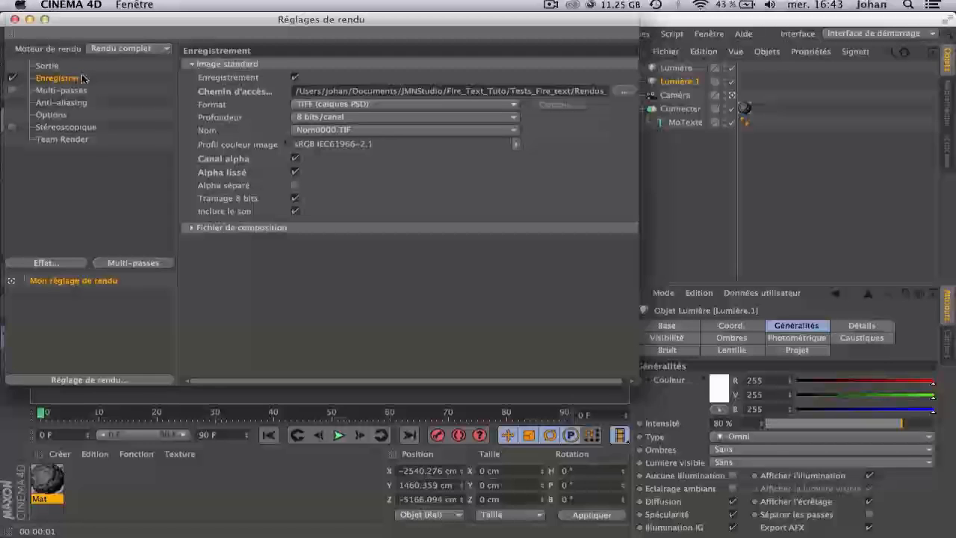
{"action": "left_click", "coordinate": [50, 67]}
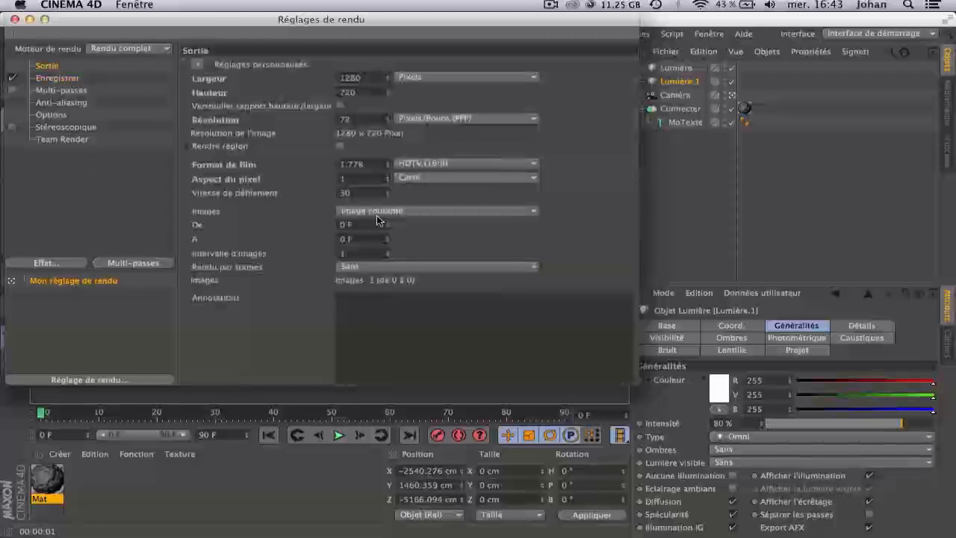
{"action": "left_click", "coordinate": [14, 19]}
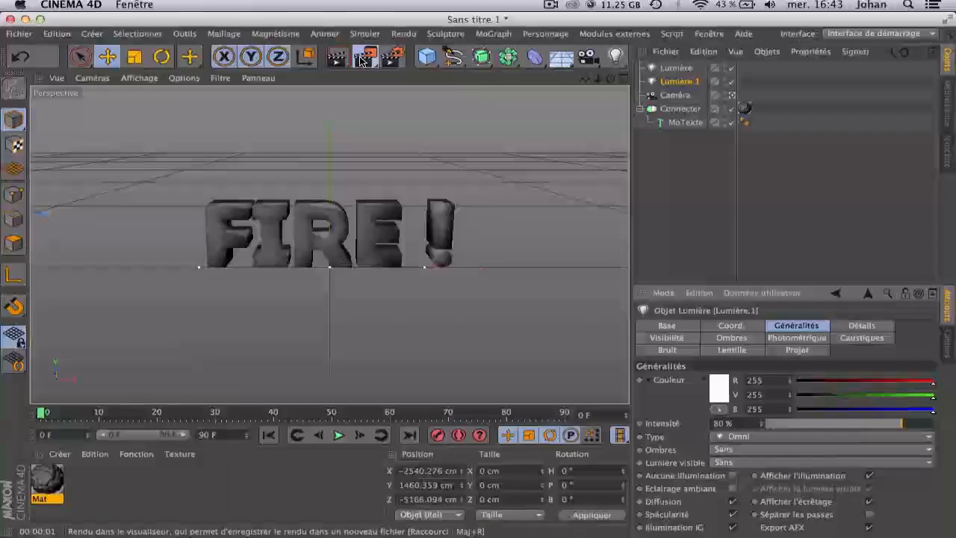
Render the scene in the Visualiseur, inspect the text and close the render window.
{"action": "left_click", "coordinate": [364, 57]}
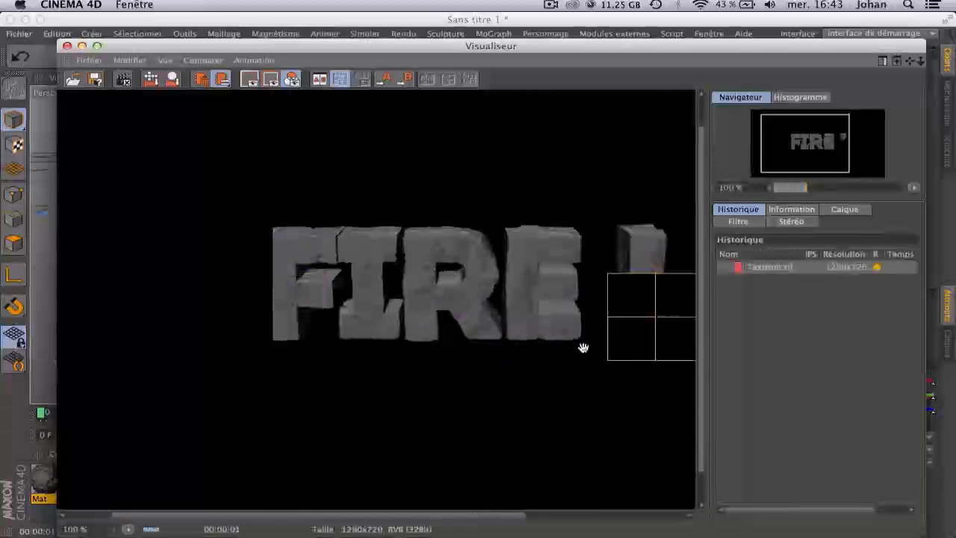
{"action": "left_click_drag", "start_coordinate": [563, 391], "coordinate": [473, 335]}
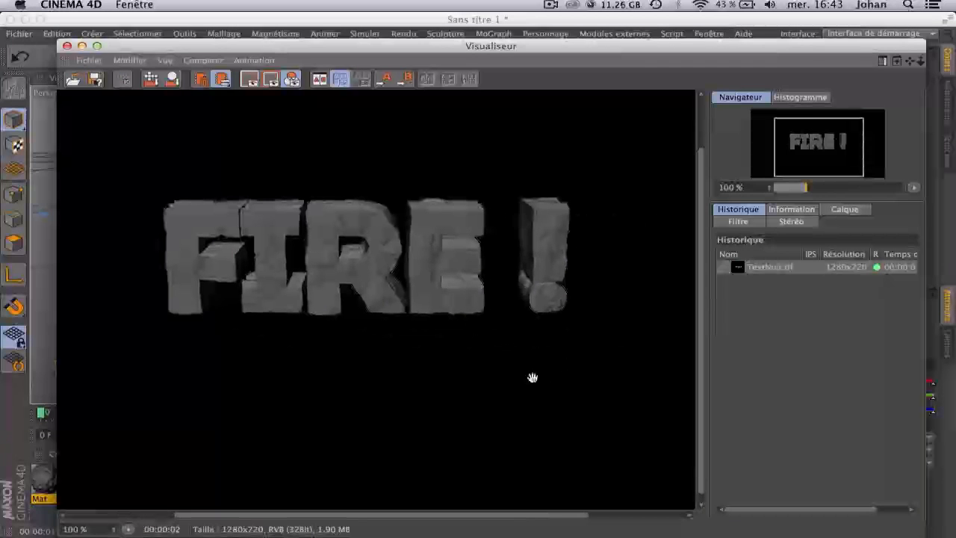
{"action": "left_click", "coordinate": [66, 46]}
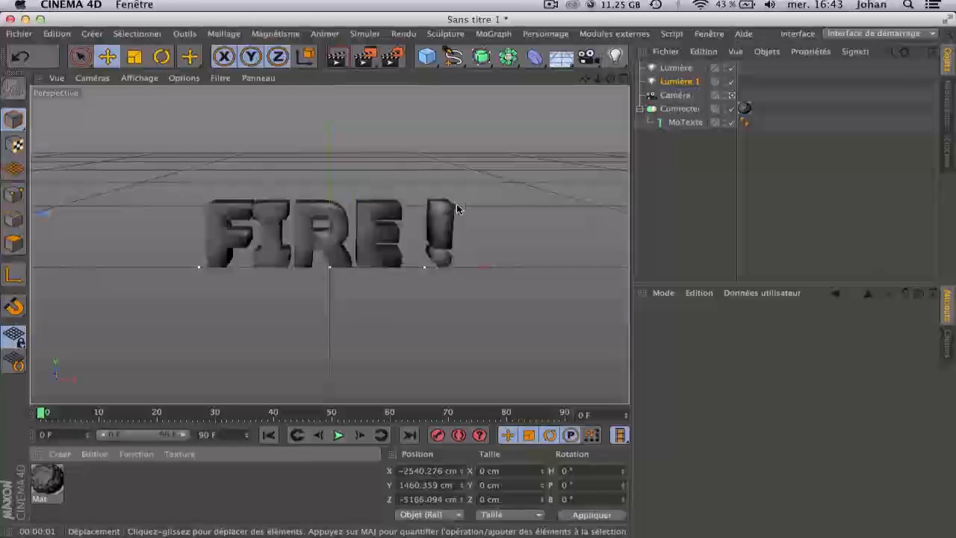
Duplicate the rock material and apply the copy to the Connecter object.
{"action": "left_click", "coordinate": [102, 496]}
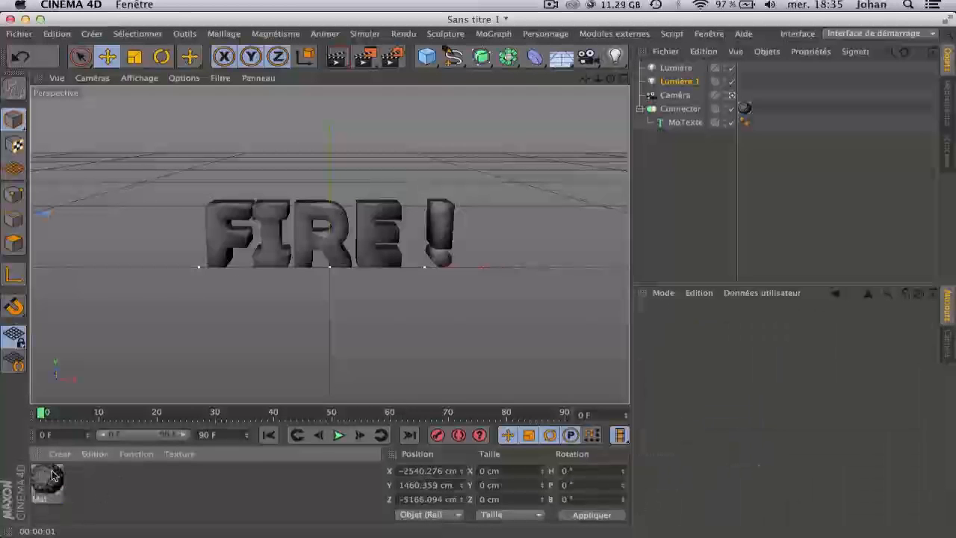
{"action": "left_click_drag", "start_coordinate": [56, 474], "coordinate": [95, 480]}
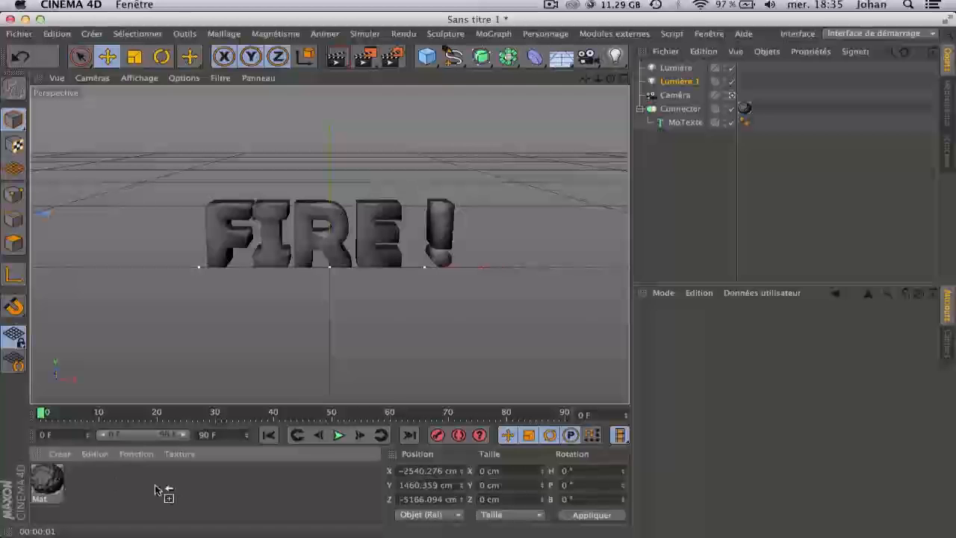
{"action": "left_click_drag", "start_coordinate": [156, 489], "coordinate": [155, 490], "text": "ctrl"}
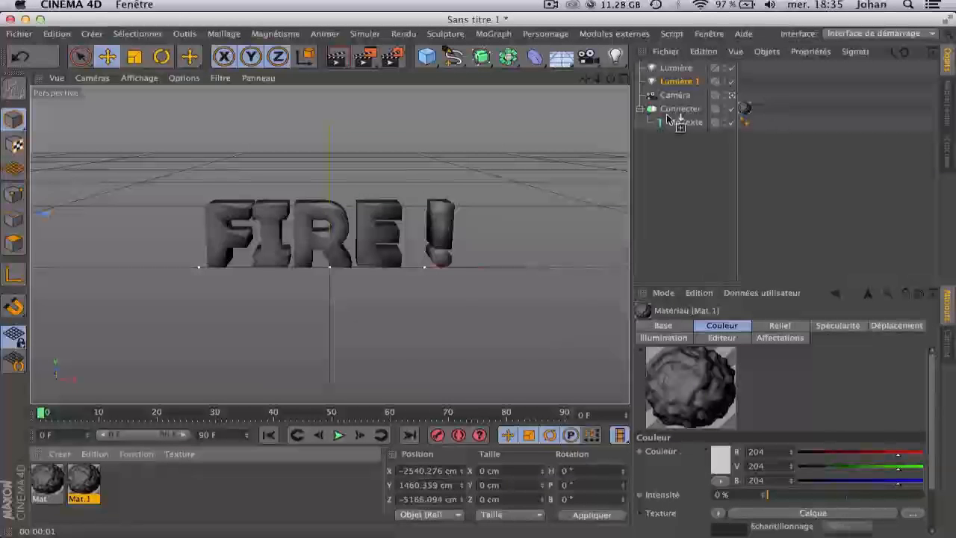
{"action": "left_click_drag", "start_coordinate": [670, 120], "coordinate": [672, 122]}
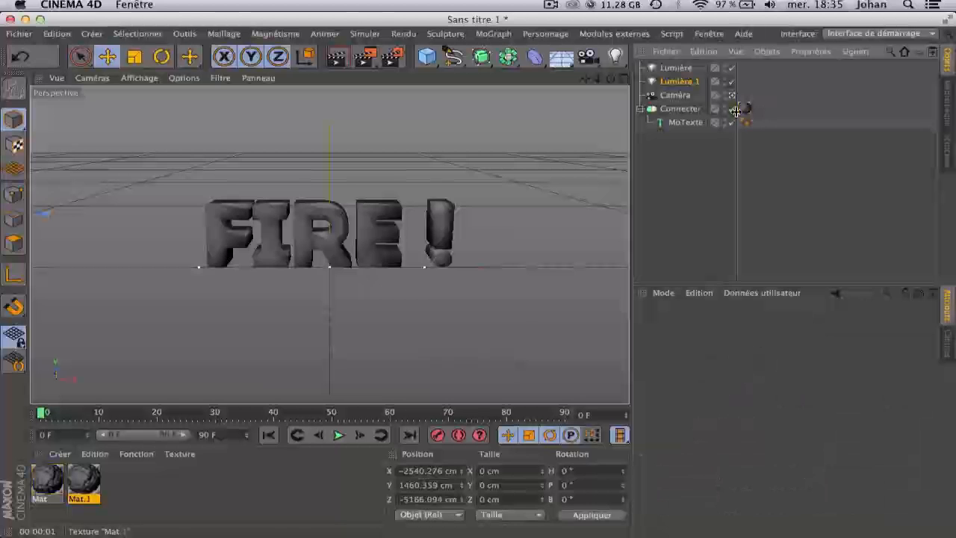
Open the copied material's colour layer texture and set the first knot of the Colorisation gradient to dark red.
{"action": "double_click", "coordinate": [84, 482]}
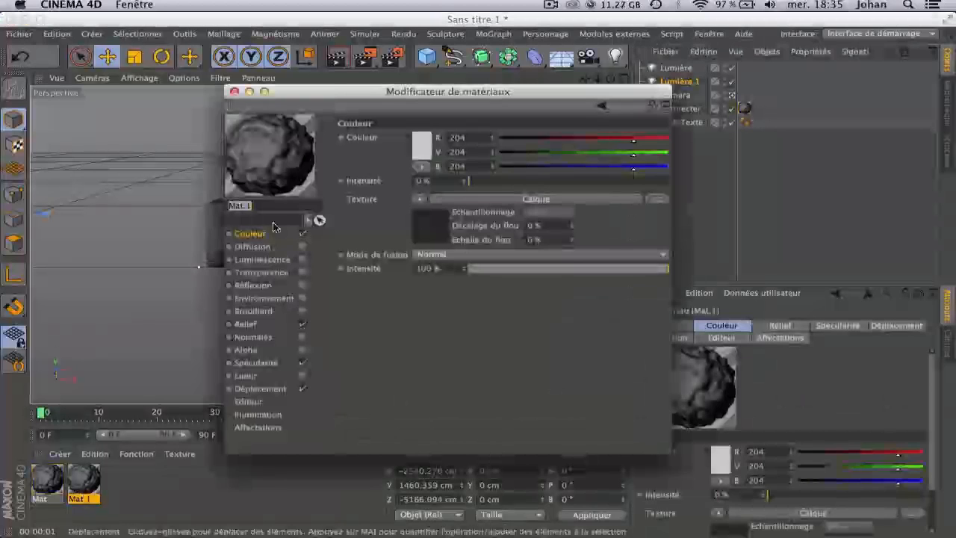
{"action": "left_click_drag", "start_coordinate": [291, 93], "coordinate": [489, 117]}
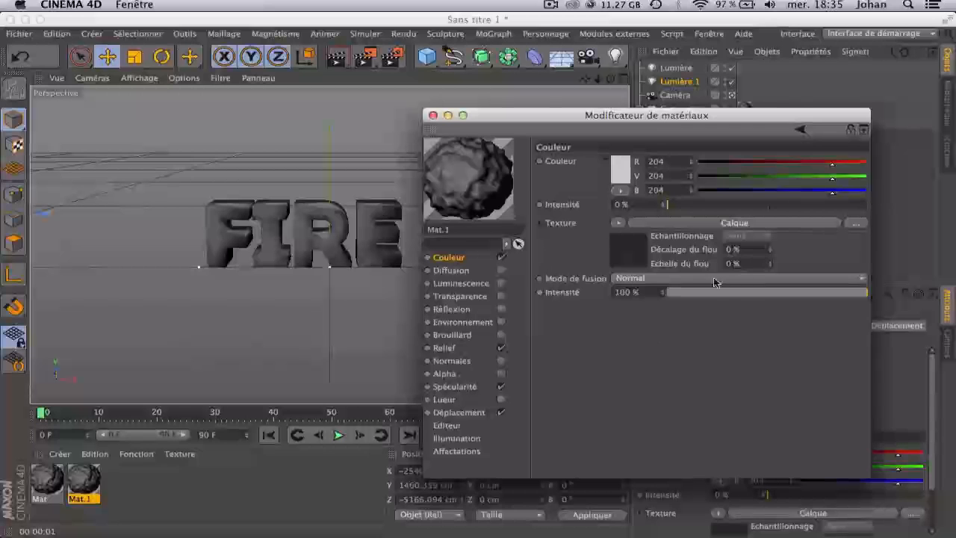
{"action": "left_click", "coordinate": [719, 224]}
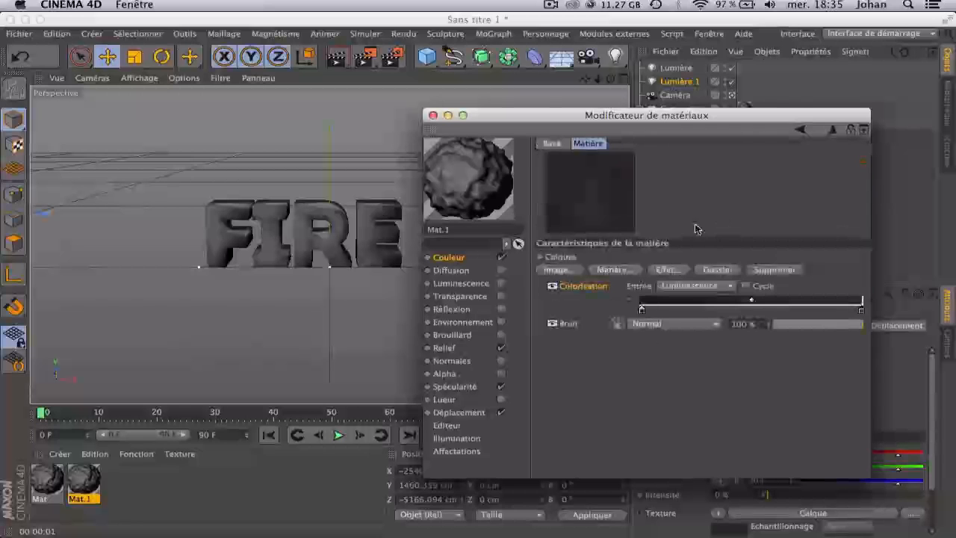
{"action": "double_click", "coordinate": [641, 308]}
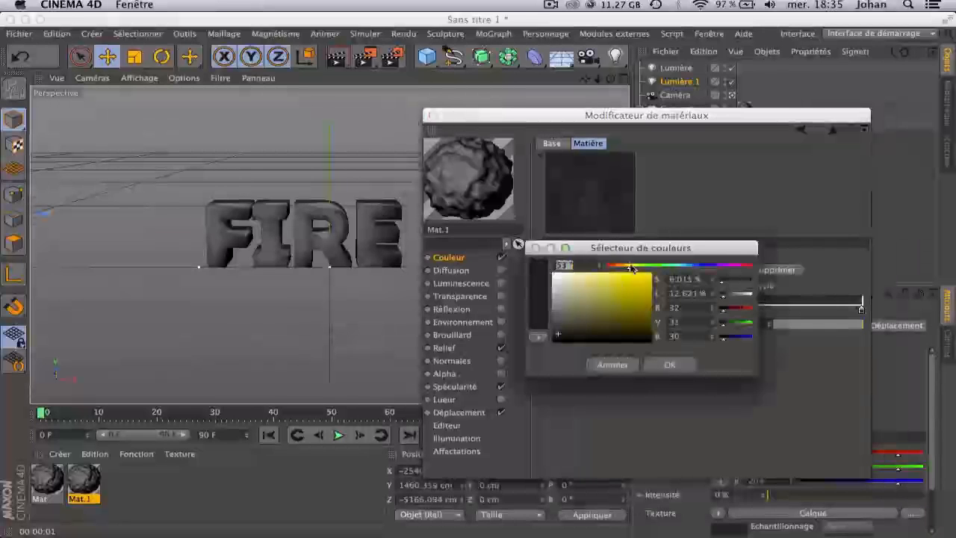
{"action": "left_click_drag", "start_coordinate": [631, 268], "coordinate": [611, 276]}
{"action": "left_click_drag", "start_coordinate": [621, 309], "coordinate": [648, 313]}
{"action": "left_click", "coordinate": [669, 365]}
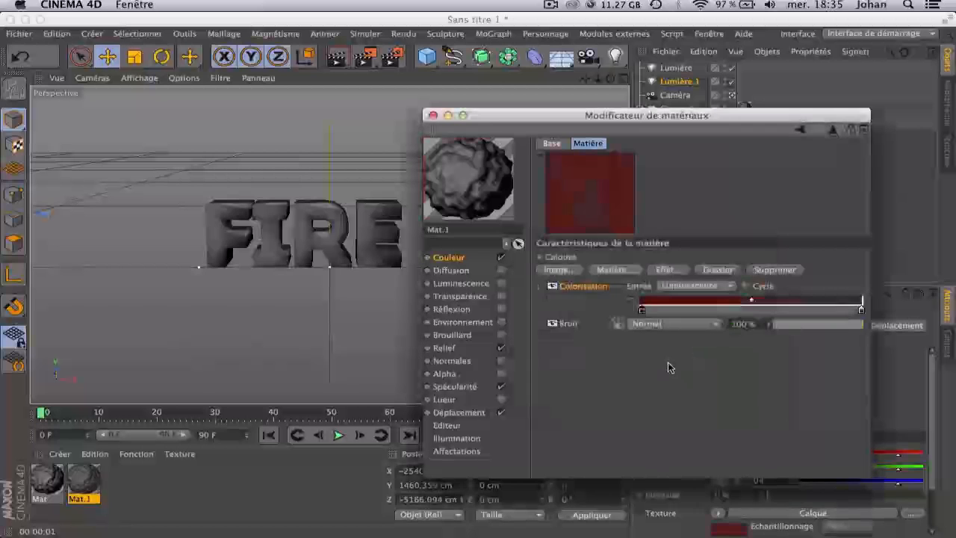
Set the last knot of the Colorisation gradient to a bright orange-red with 100 % saturation and brightness.
{"action": "double_click", "coordinate": [859, 311]}
{"action": "mouse_move", "coordinate": [828, 274]}
{"action": "left_mouse_down"}
{"action": "mouse_move", "coordinate": [810, 271]}
{"action": "mouse_move", "coordinate": [853, 279]}
{"action": "left_mouse_up"}
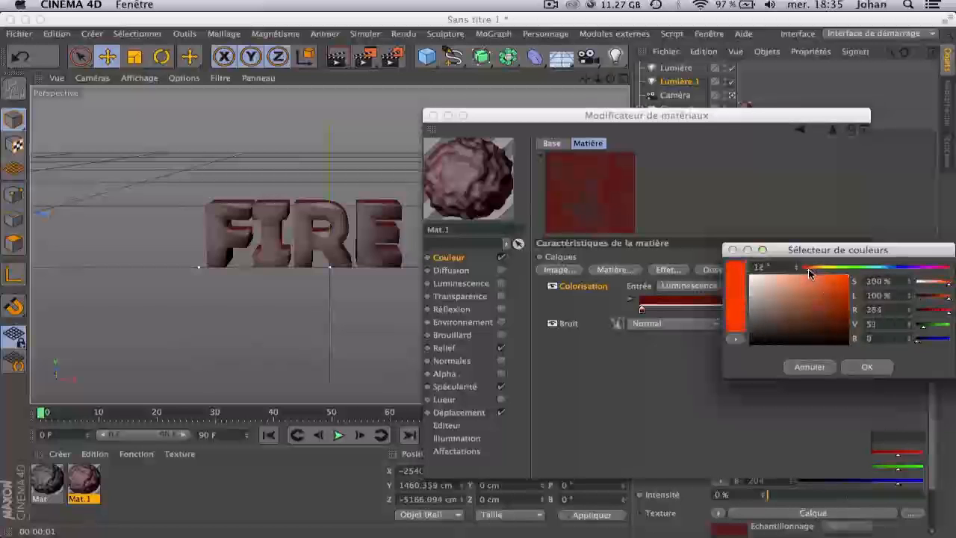
{"action": "left_click", "coordinate": [866, 366]}
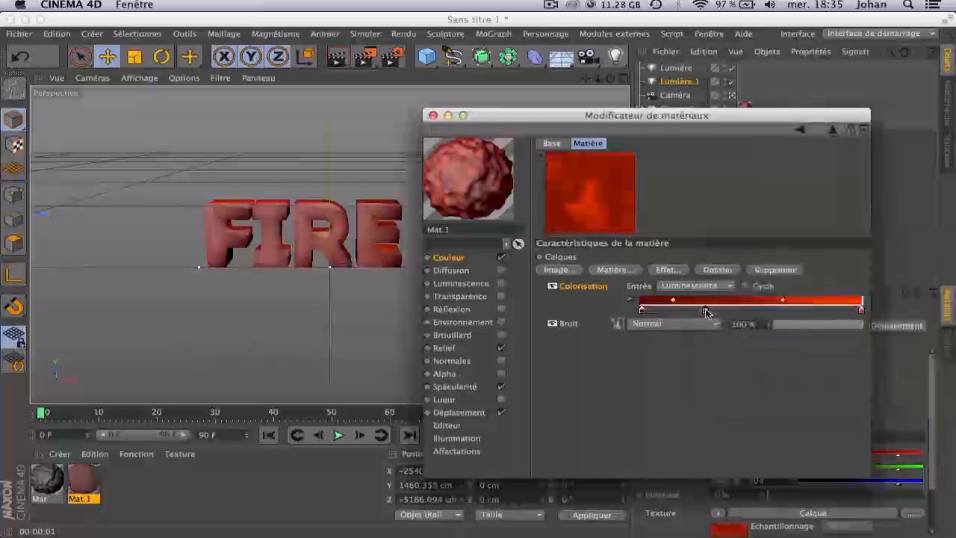
Add an orange knot to the Colorisation gradient and move it close to the dark red start.
{"action": "double_click", "coordinate": [707, 311]}
{"action": "mouse_move", "coordinate": [672, 267]}
{"action": "left_mouse_down"}
{"action": "mouse_move", "coordinate": [705, 281]}
{"action": "mouse_move", "coordinate": [716, 274]}
{"action": "mouse_move", "coordinate": [685, 272]}
{"action": "left_mouse_up"}
{"action": "left_click", "coordinate": [737, 365]}
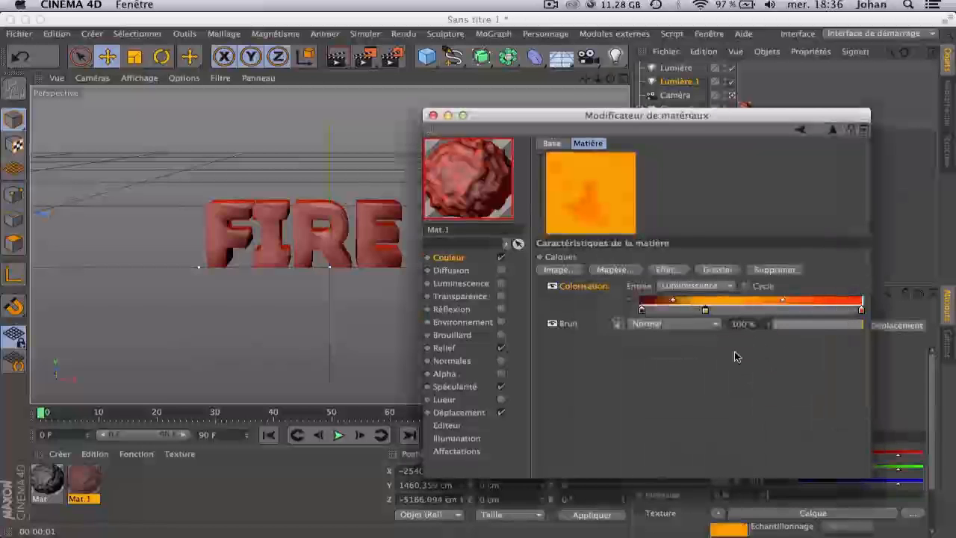
{"action": "left_click_drag", "start_coordinate": [702, 312], "coordinate": [674, 310]}
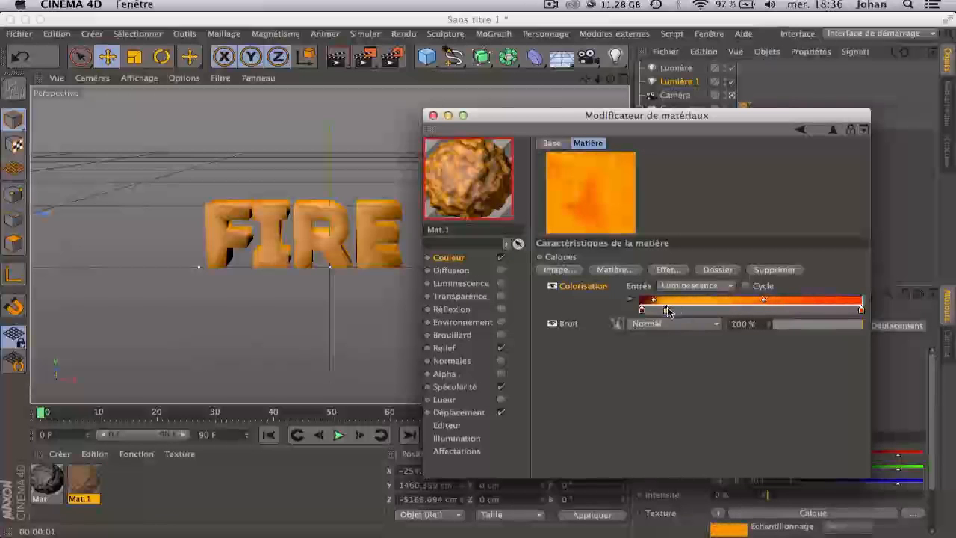
Add a red knot (RGB 203, 29, 29) between the orange and orange-red knots and move it to around mid-gradient.
{"action": "double_click", "coordinate": [667, 311]}
{"action": "left_click_drag", "start_coordinate": [717, 269], "coordinate": [735, 289]}
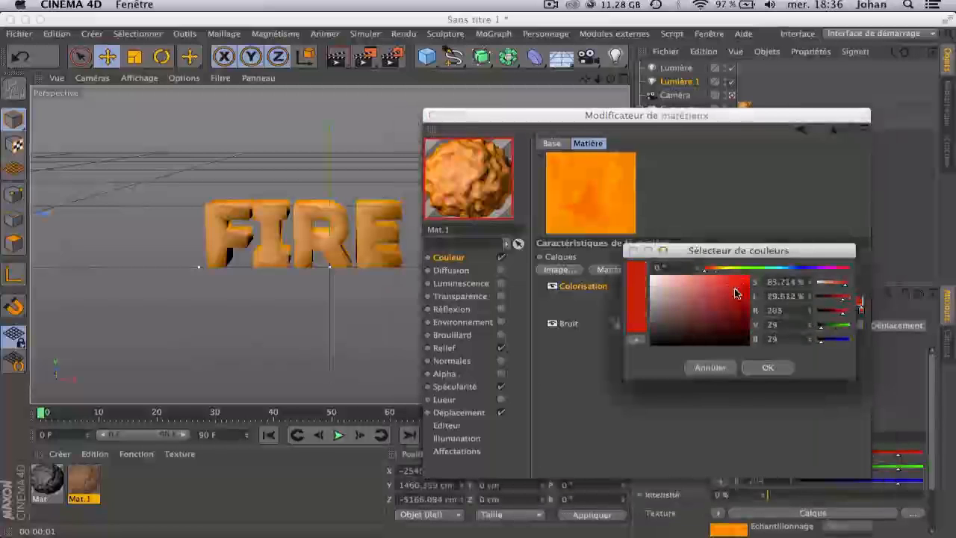
{"action": "left_click", "coordinate": [770, 366]}
{"action": "left_click_drag", "start_coordinate": [731, 312], "coordinate": [752, 313]}
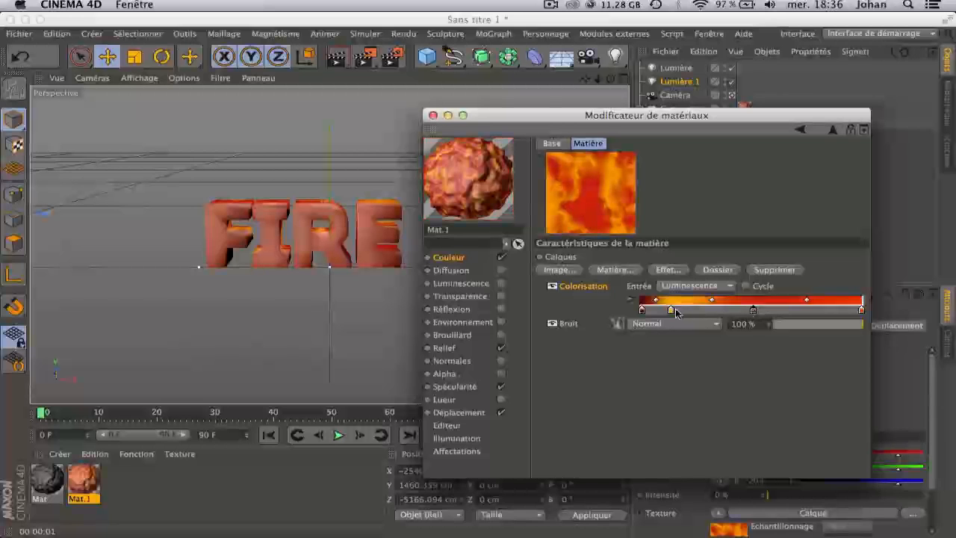
Shift the orange knot of the Colorisation gradient closer to the red middle knot.
{"action": "left_click_drag", "start_coordinate": [670, 310], "coordinate": [702, 312]}
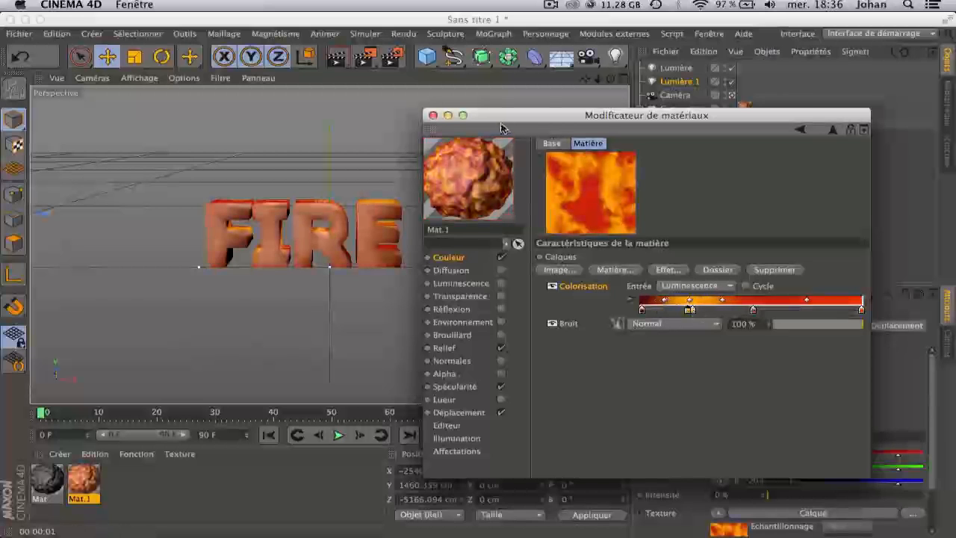
{"action": "left_click_drag", "start_coordinate": [514, 133], "coordinate": [476, 95]}
{"action": "left_click_drag", "start_coordinate": [651, 272], "coordinate": [665, 278]}
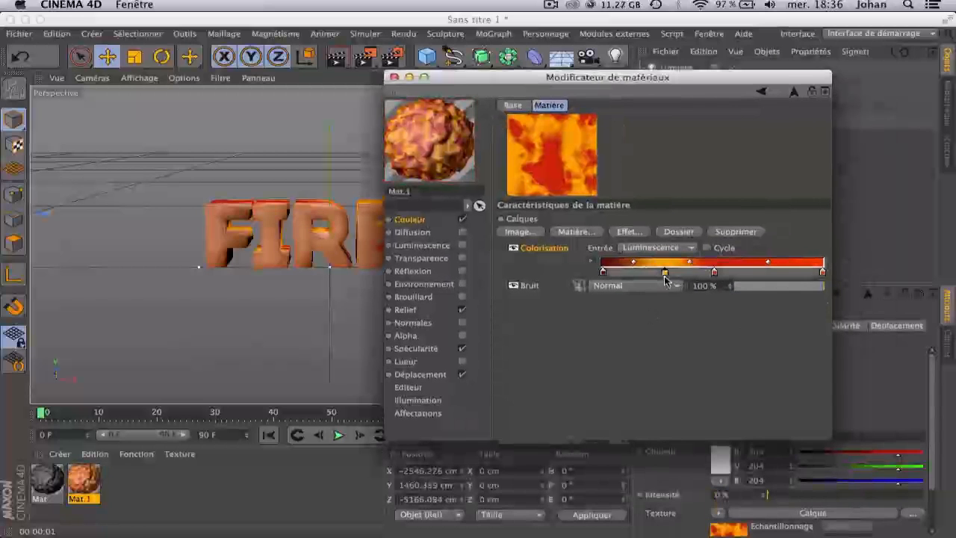
Shift the hue of the gradient's red middle knot slightly toward orange and move the knot a little closer to the orange-red end.
{"action": "double_click", "coordinate": [715, 272]}
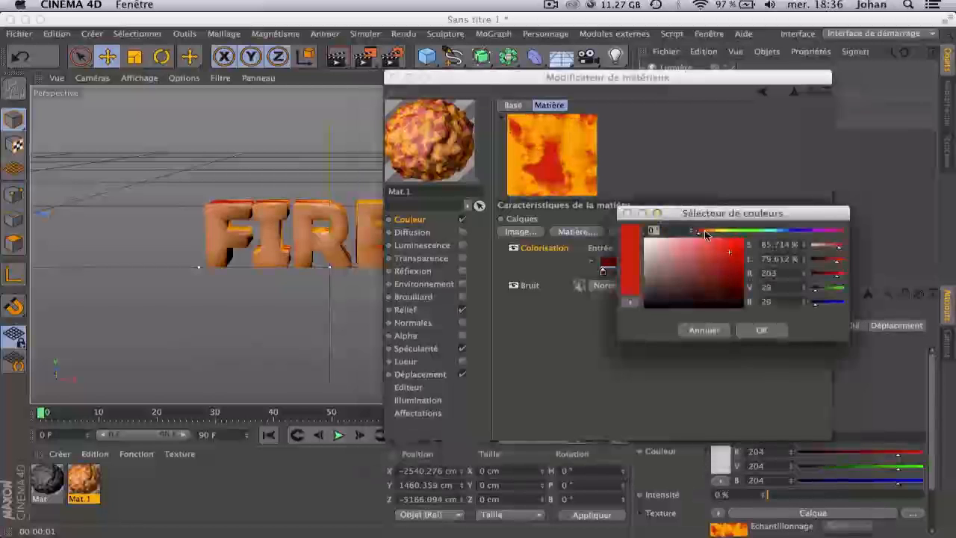
{"action": "left_click", "coordinate": [703, 232]}
{"action": "left_click", "coordinate": [748, 328]}
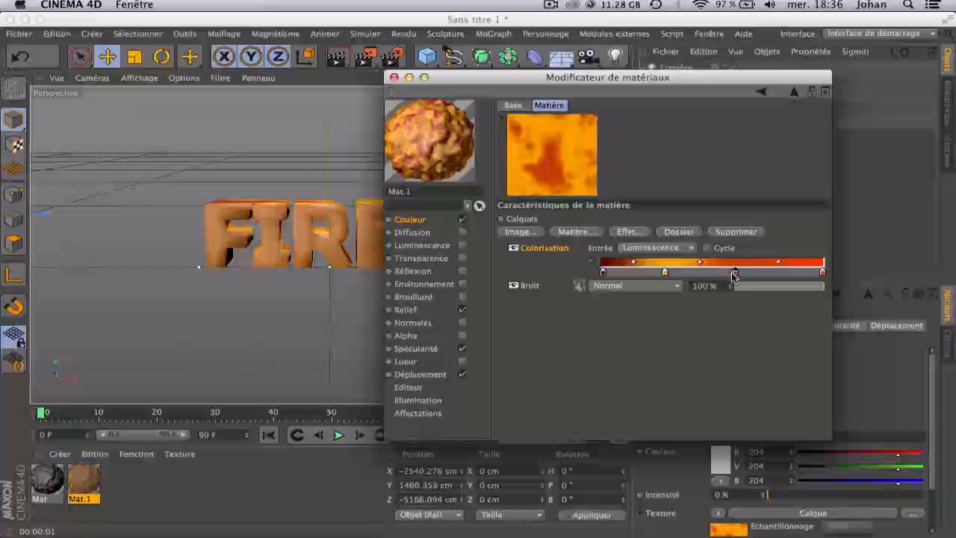
Try moving the orange and red knots of the Colorisation gradient closer to its bright orange-red end.
{"action": "left_click_drag", "start_coordinate": [664, 272], "coordinate": [694, 276]}
{"action": "left_click", "coordinate": [709, 273]}
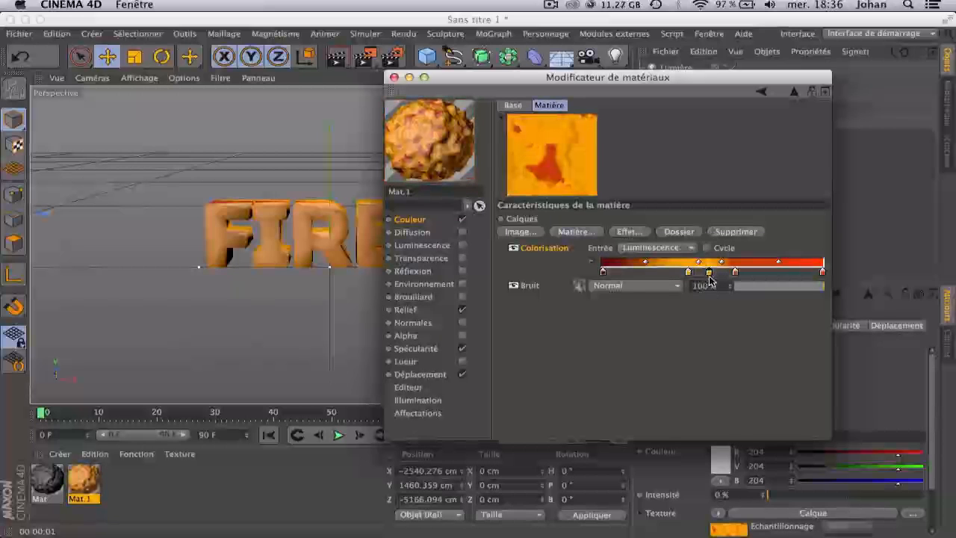
{"action": "key", "text": "super+z"}
{"action": "left_click_drag", "start_coordinate": [689, 274], "coordinate": [776, 273]}
{"action": "left_click_drag", "start_coordinate": [713, 274], "coordinate": [728, 273]}
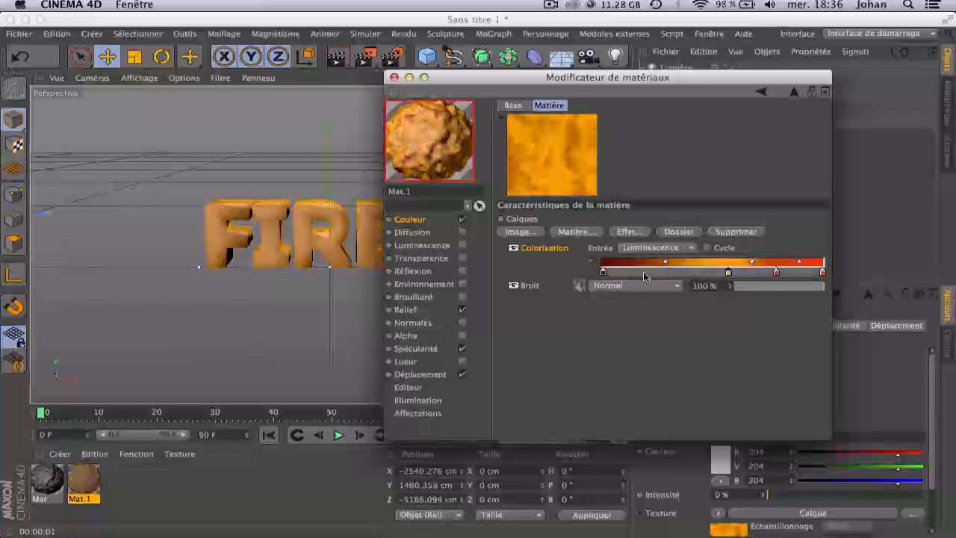
{"action": "left_click_drag", "start_coordinate": [603, 274], "coordinate": [657, 292]}
{"action": "left_click", "coordinate": [645, 274]}
Move the orange knot to about a third of the Colorisation gradient and the red knot just past its middle, and close the material editor.
{"action": "left_click_drag", "start_coordinate": [729, 274], "coordinate": [671, 274]}
{"action": "left_click_drag", "start_coordinate": [776, 273], "coordinate": [721, 275]}
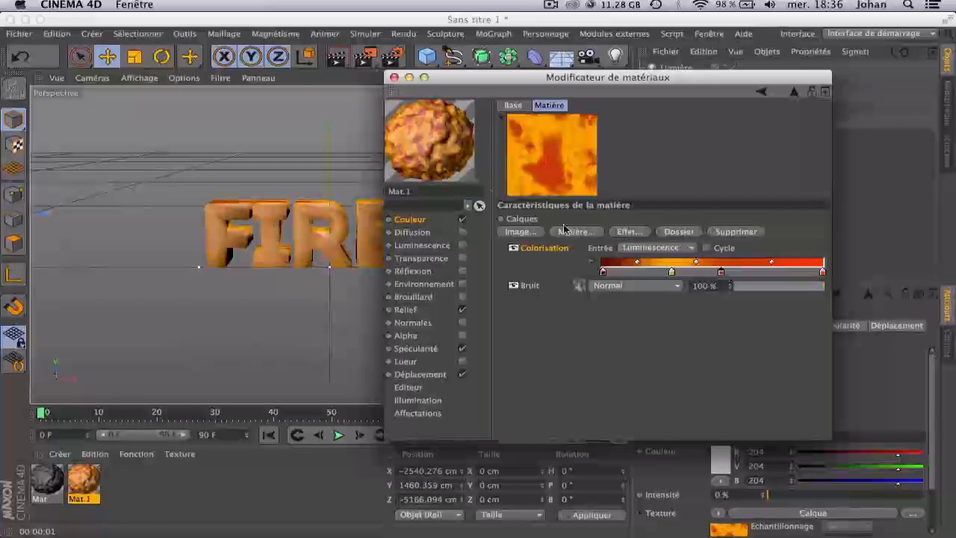
{"action": "left_click", "coordinate": [393, 76]}
Set the projection type of the Mat.1 texture tag on Connecter to Cubique and render the view.
{"action": "left_click_drag", "start_coordinate": [754, 114], "coordinate": [751, 111]}
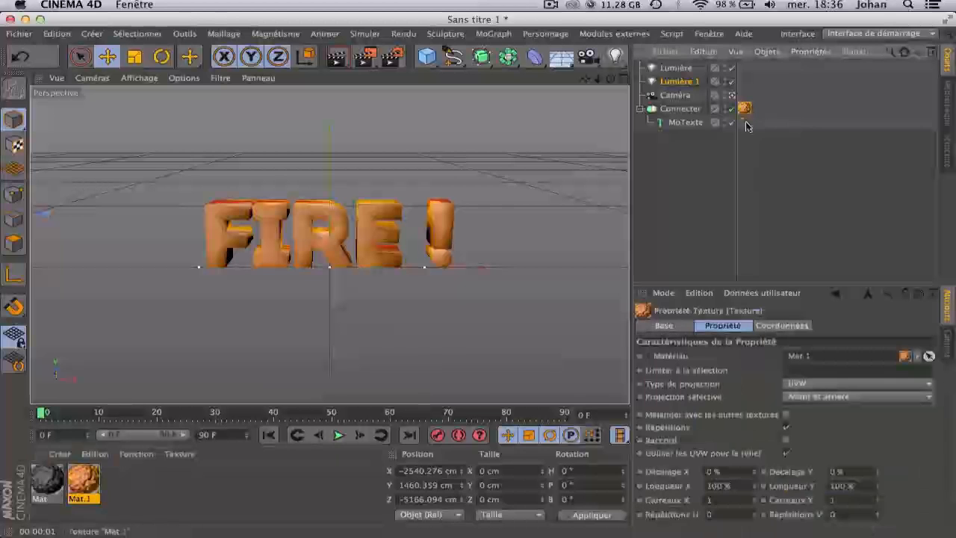
{"action": "left_click", "coordinate": [812, 382]}
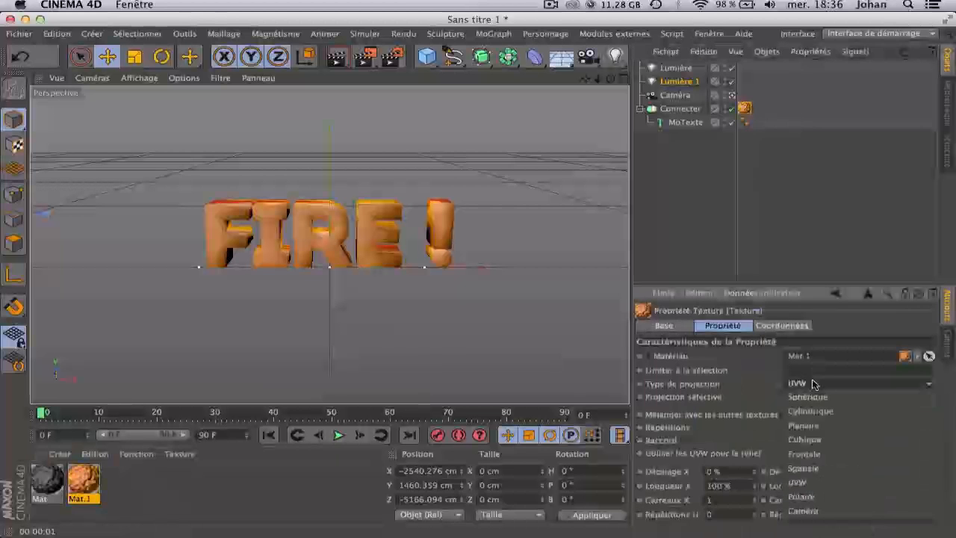
{"action": "left_click", "coordinate": [817, 433]}
{"action": "left_click", "coordinate": [328, 65]}
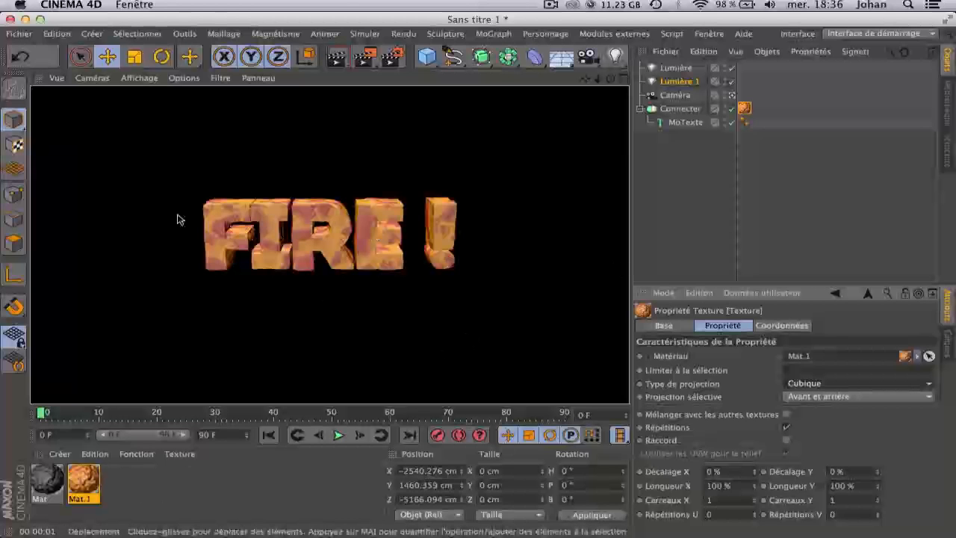
Set the animation speed of the Bruit layer in Mat.1's Couleur texture to 1 and close the material editor.
{"action": "left_click", "coordinate": [93, 485]}
{"action": "double_click", "coordinate": [92, 485]}
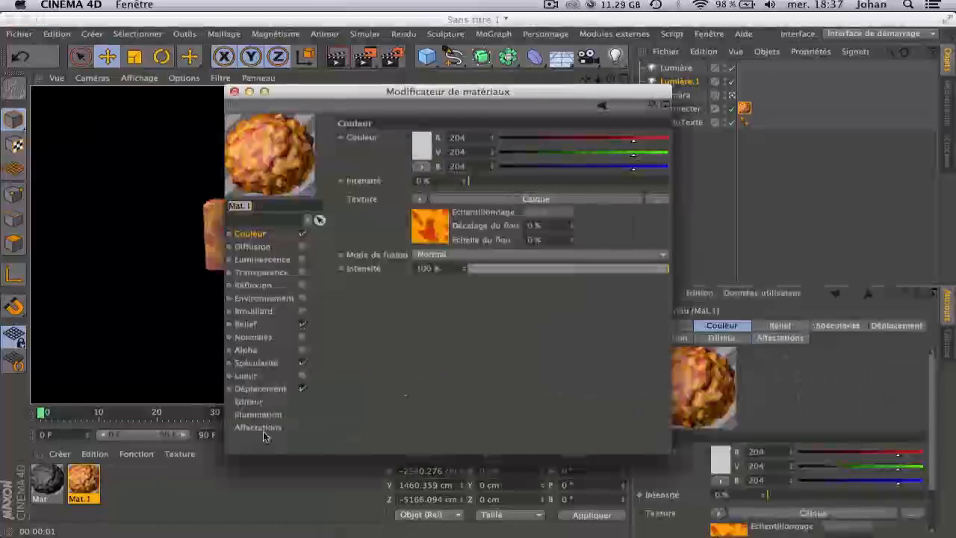
{"action": "left_click", "coordinate": [459, 200]}
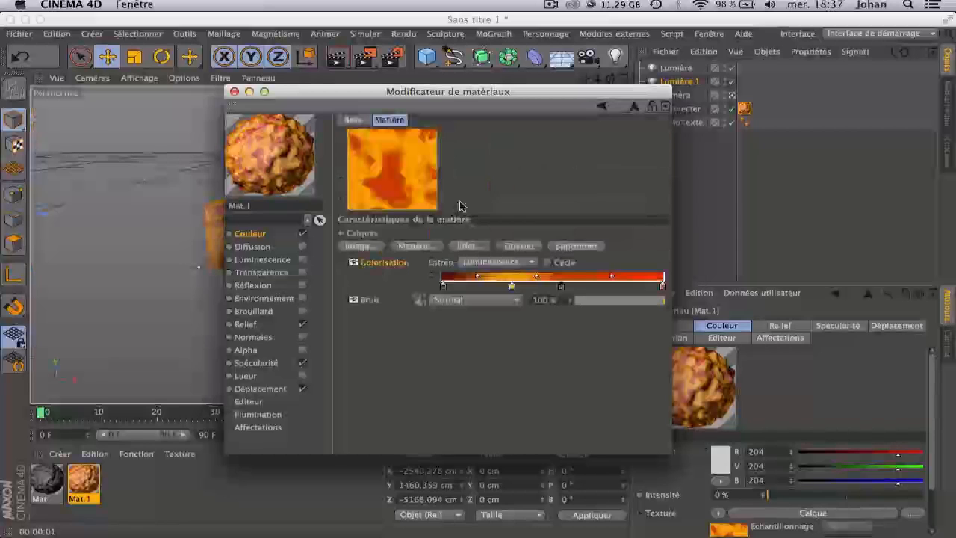
{"action": "left_click", "coordinate": [417, 300]}
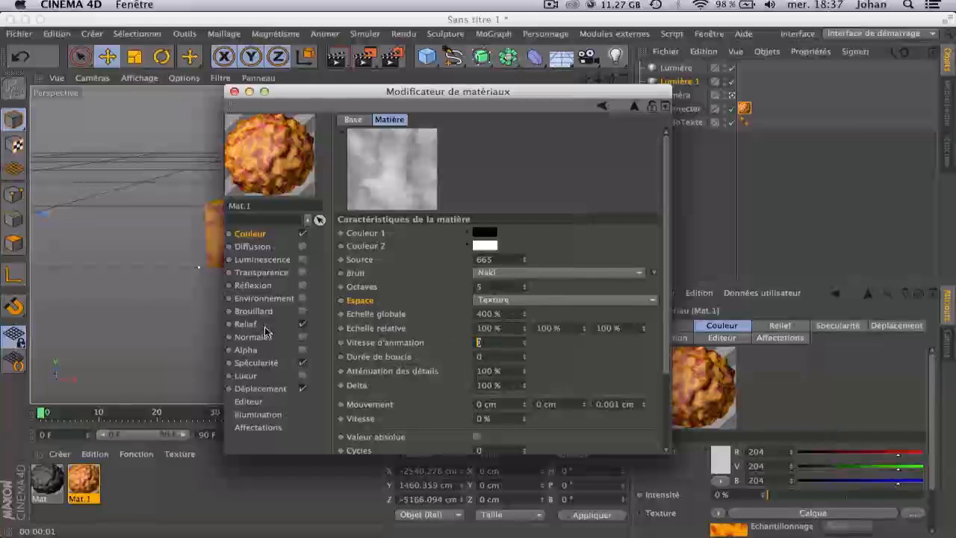
{"action": "key", "text": "Return"}
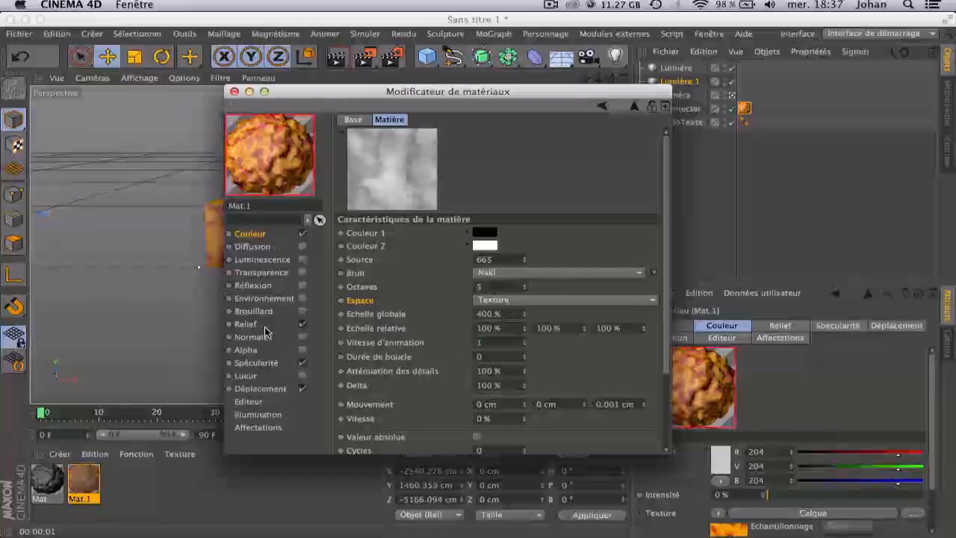
{"action": "left_click", "coordinate": [233, 92]}
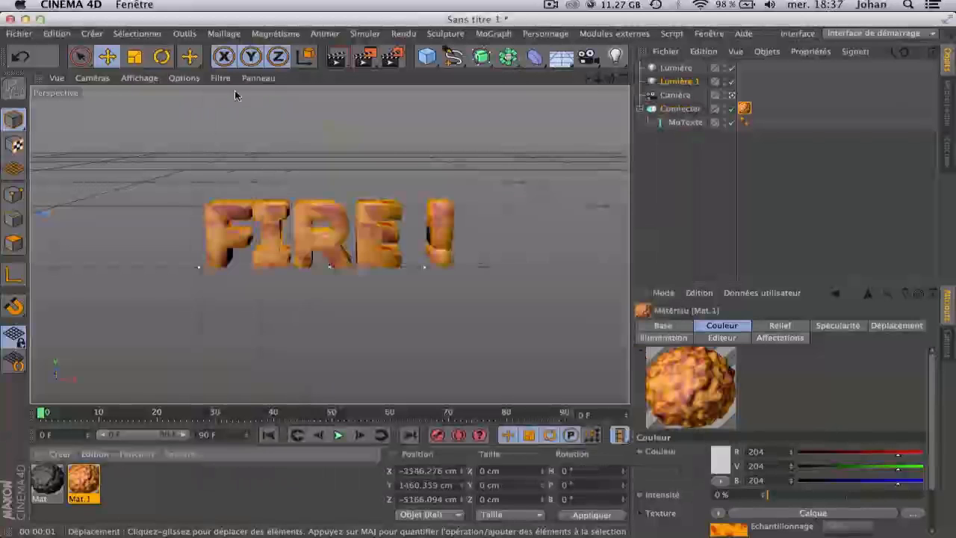
Render the view at frames 41 and 19 to compare the animated noise, and return to frame 0.
{"action": "left_click_drag", "start_coordinate": [51, 414], "coordinate": [278, 411]}
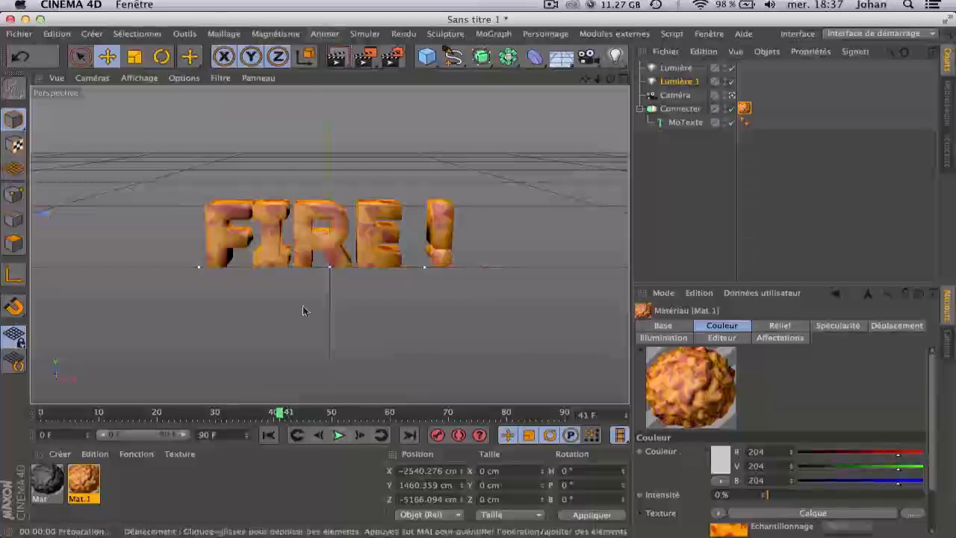
{"action": "key", "text": "super+r"}
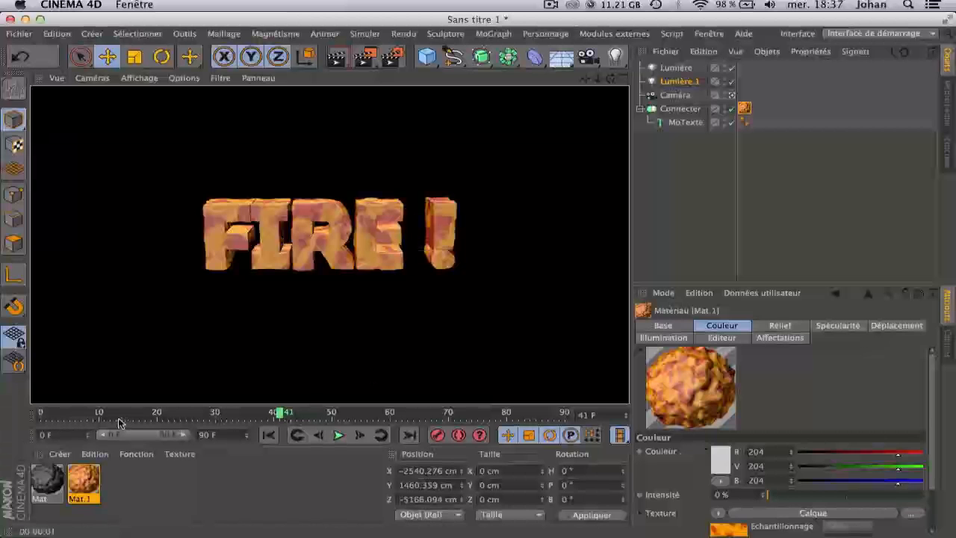
{"action": "left_click", "coordinate": [152, 413]}
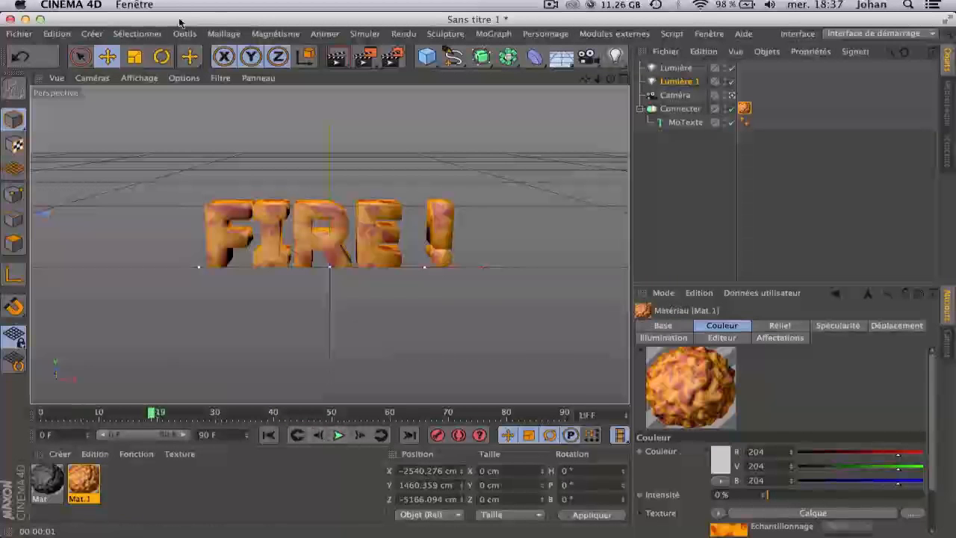
{"action": "left_click", "coordinate": [333, 57]}
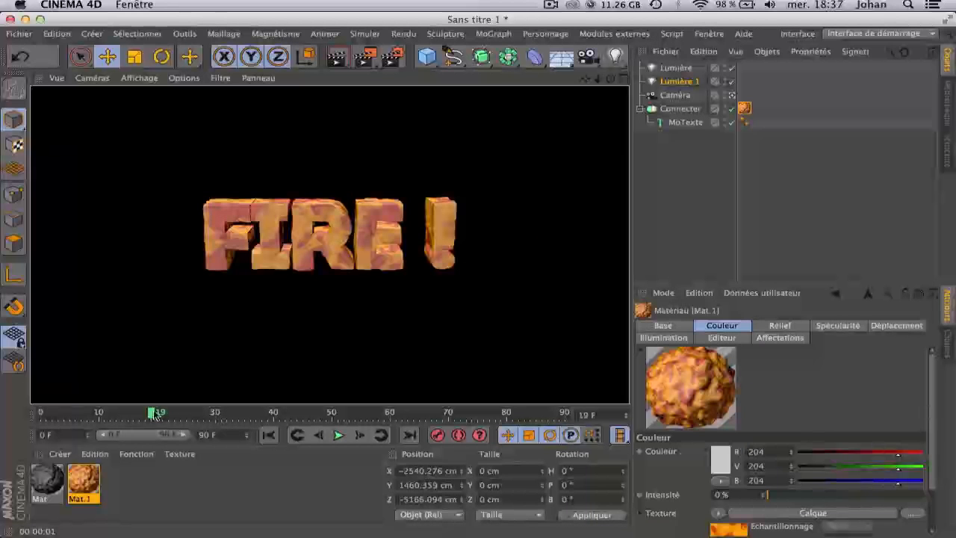
{"action": "left_click_drag", "start_coordinate": [156, 414], "coordinate": [53, 418]}
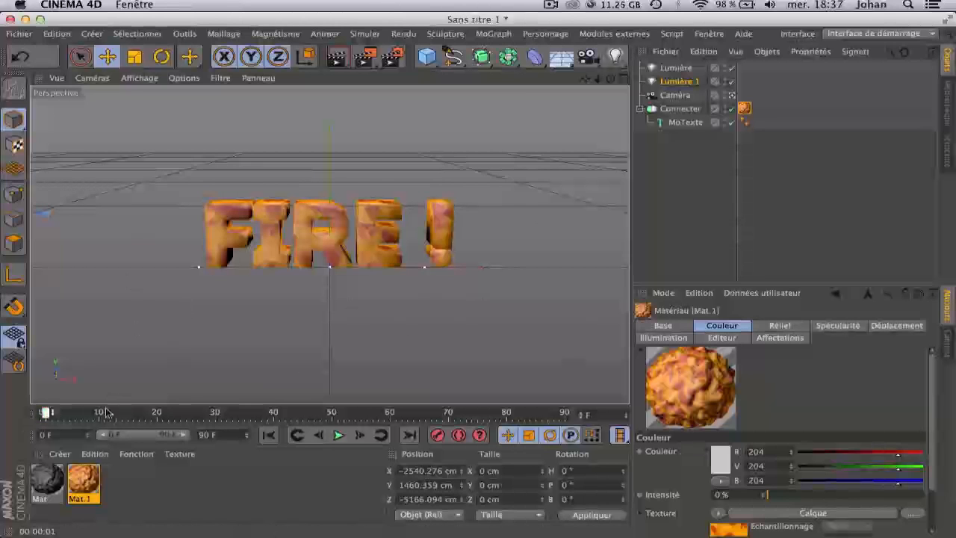
{"action": "left_click", "coordinate": [43, 412]}
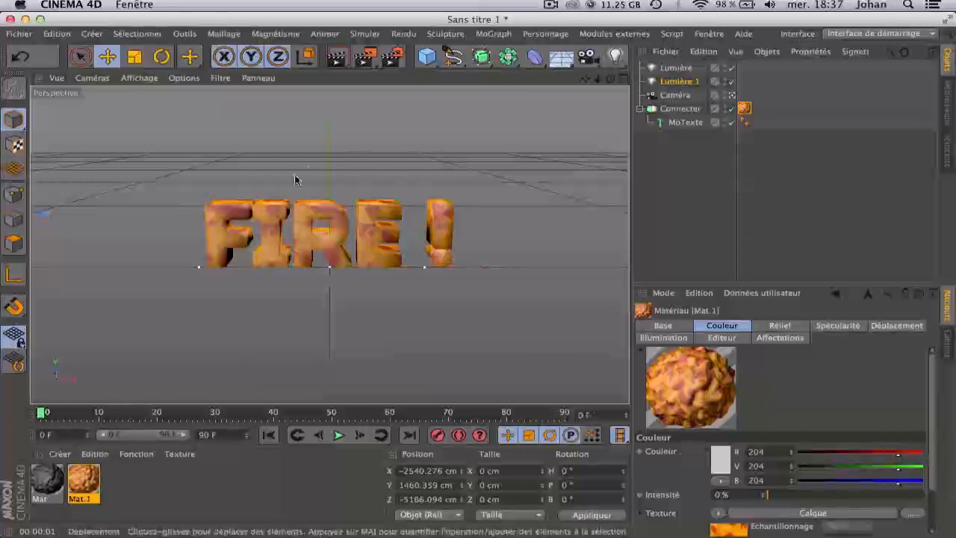
Change the render's save file name in the Rendus_Tuto folder by replacing "Noir" with "feu" in TextNoir.
{"action": "left_click", "coordinate": [392, 56]}
{"action": "left_click", "coordinate": [69, 90]}
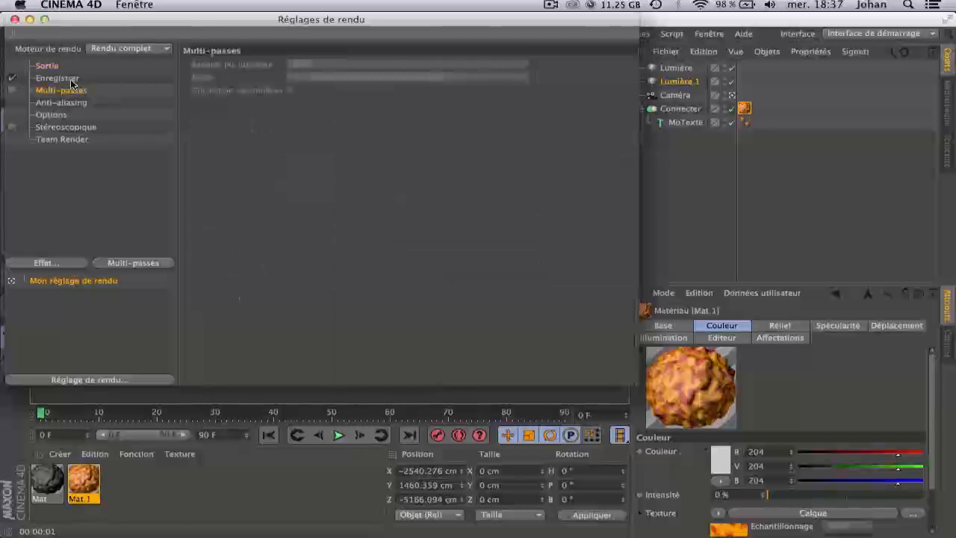
{"action": "left_click", "coordinate": [58, 78]}
{"action": "left_click", "coordinate": [627, 92]}
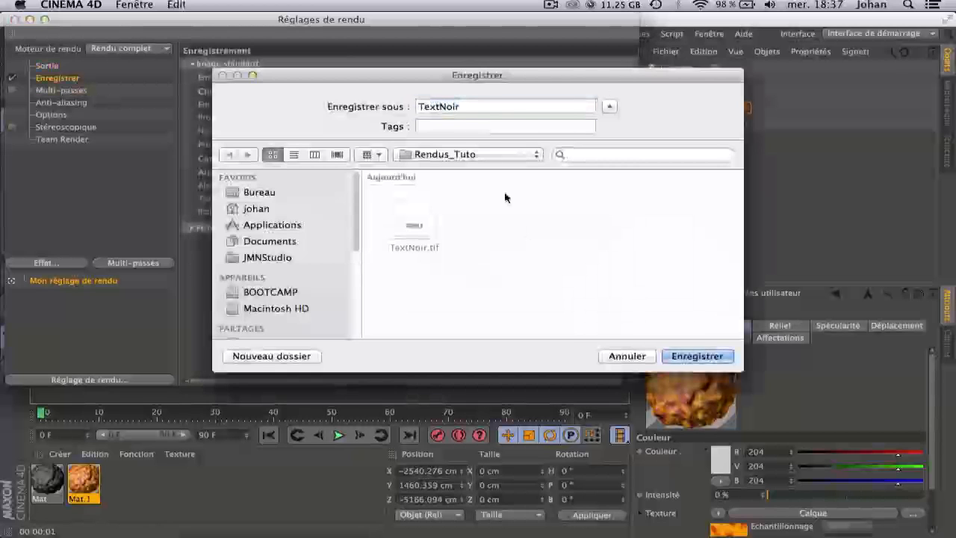
{"action": "left_click", "coordinate": [461, 106]}
{"action": "left_click_drag", "start_coordinate": [440, 107], "coordinate": [603, 158]}
{"action": "type", "text": "feu"}
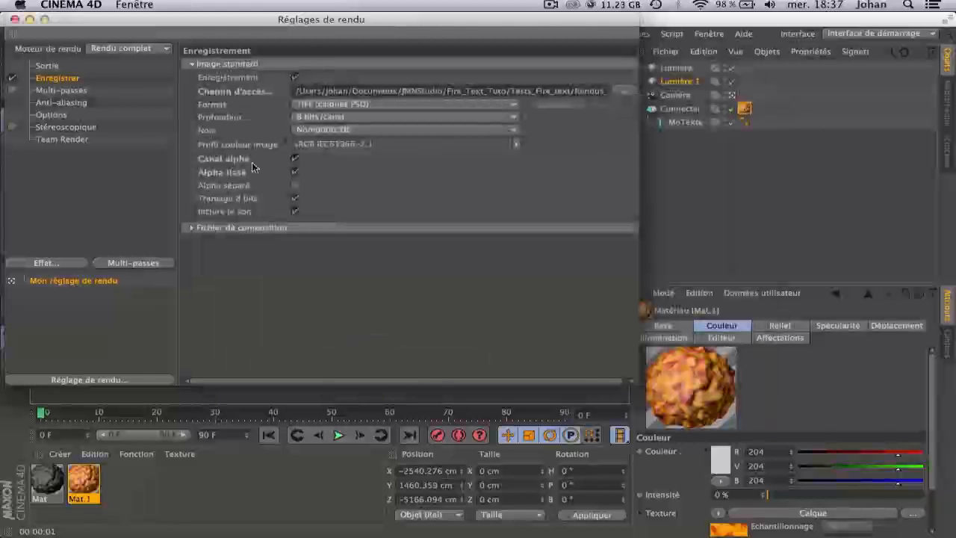
Set the render output's frame range to Toutes les images and close the render settings.
{"action": "left_click", "coordinate": [47, 66]}
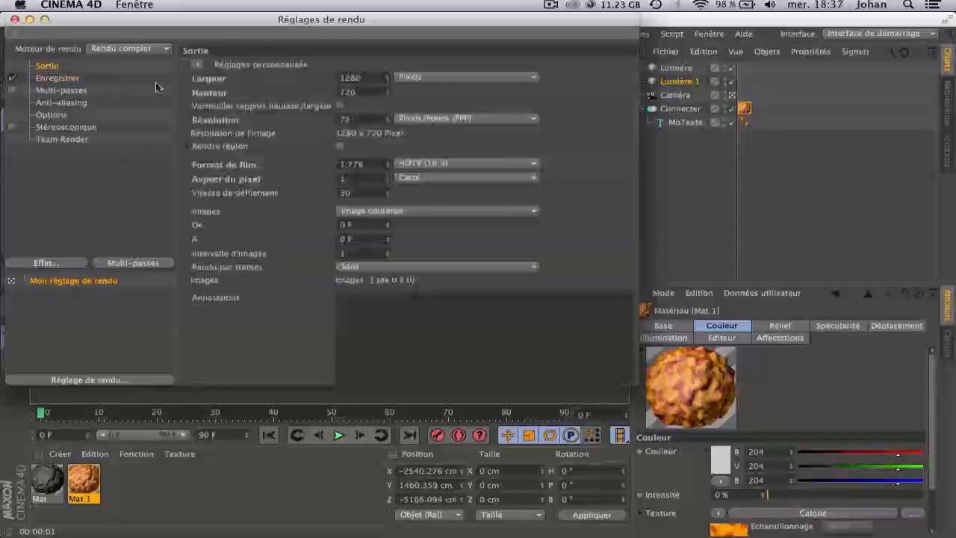
{"action": "left_click", "coordinate": [397, 223]}
{"action": "left_click", "coordinate": [396, 259]}
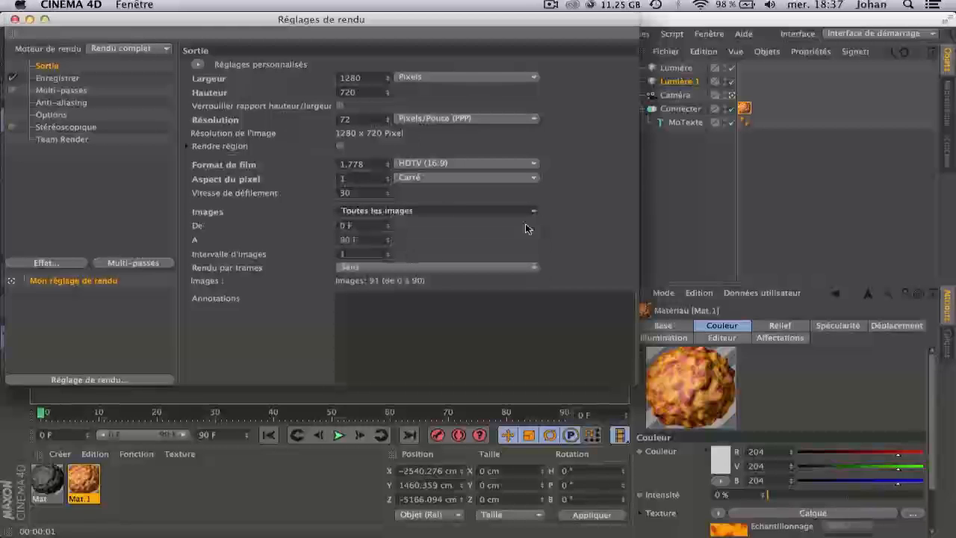
{"action": "left_click", "coordinate": [15, 19]}
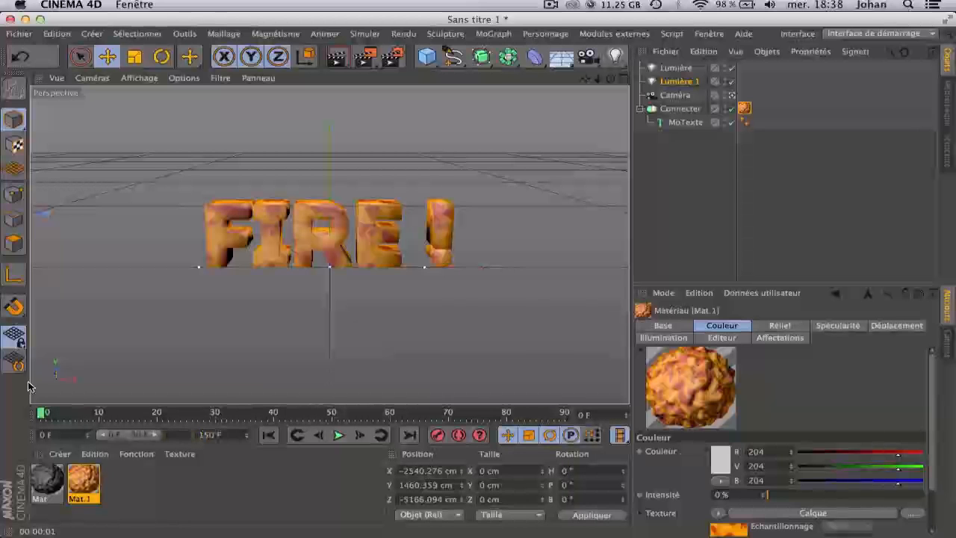
Extend the timeline to 150 F, stretch the preview range to its full length, and scrub through it back to frame 0.
{"action": "left_click_drag", "start_coordinate": [158, 434], "coordinate": [188, 434]}
{"action": "left_click_drag", "start_coordinate": [47, 417], "coordinate": [530, 419]}
{"action": "left_click_drag", "start_coordinate": [336, 413], "coordinate": [6, 413]}
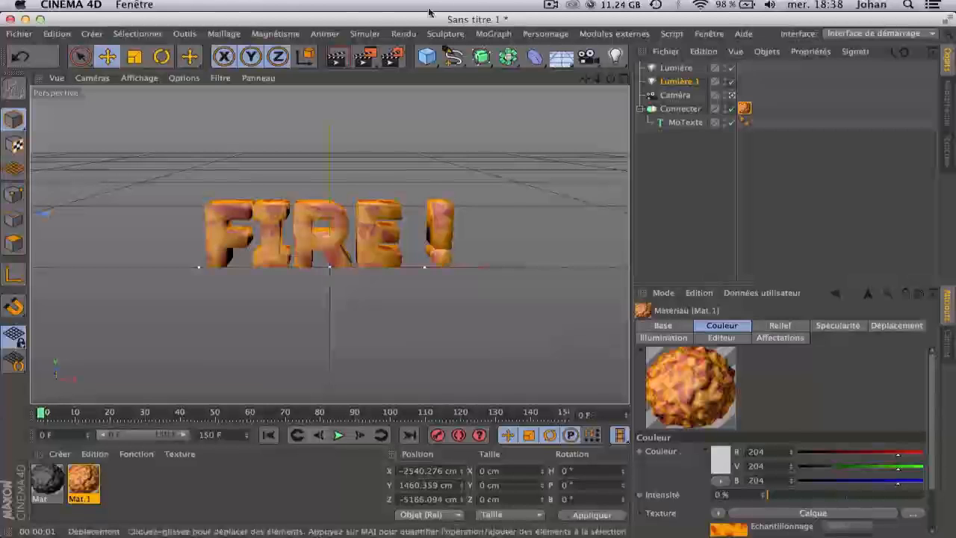
Check the output frame range in the render settings and render the whole animation to file.
{"action": "left_click", "coordinate": [390, 56]}
{"action": "left_click", "coordinate": [54, 78]}
{"action": "left_click", "coordinate": [47, 66]}
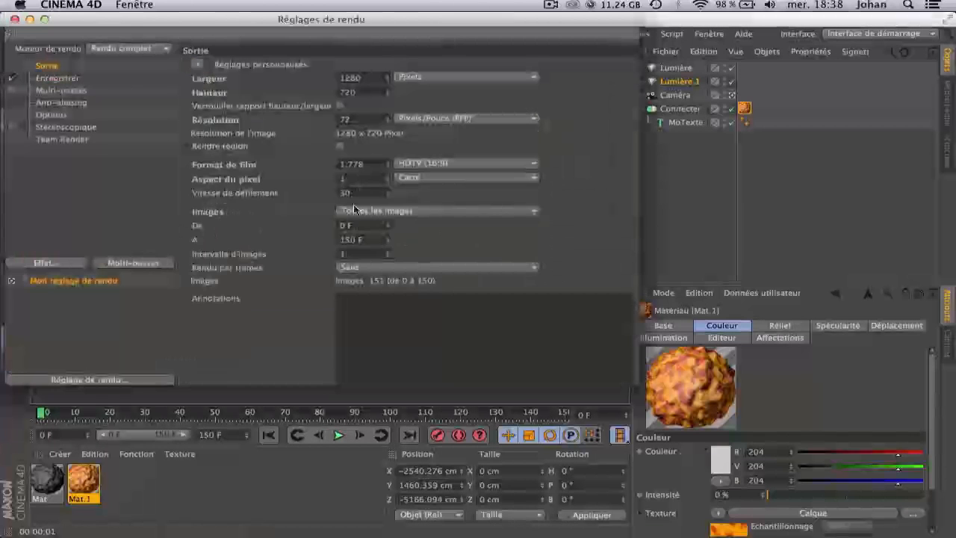
{"action": "left_click", "coordinate": [14, 19]}
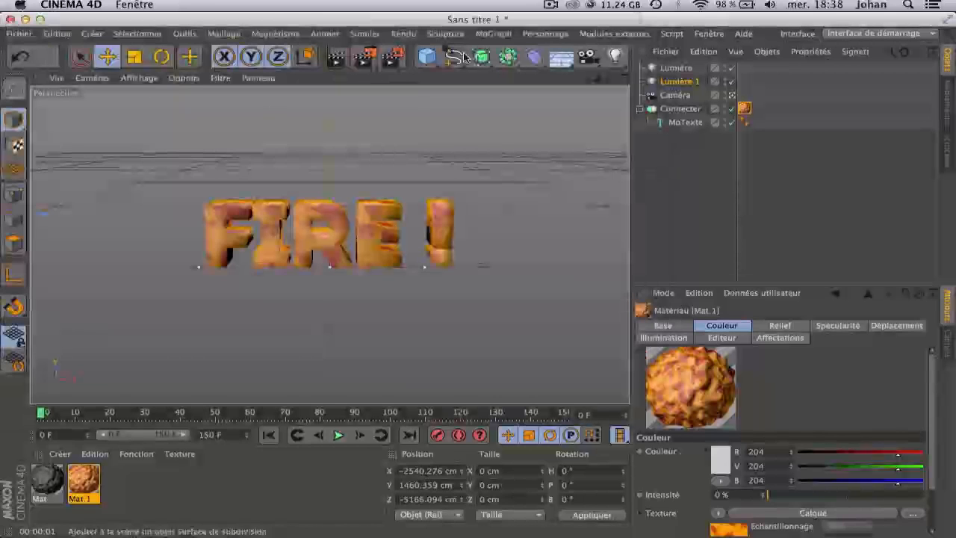
{"action": "left_click", "coordinate": [363, 60]}
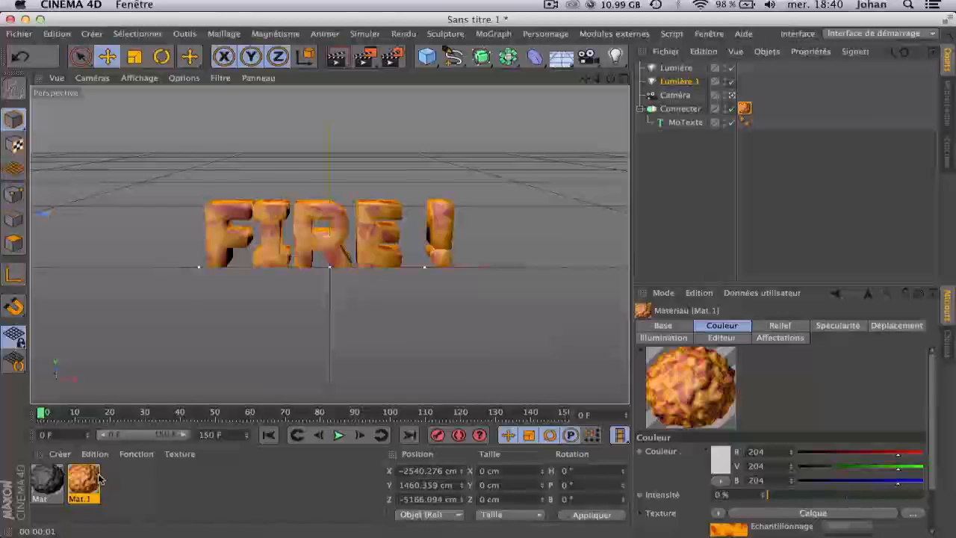
Copy the texture channel from Mat.1's Couleur, enable Luminescence, and paste the copied channel as its texture.
{"action": "double_click", "coordinate": [85, 480]}
{"action": "left_click_drag", "start_coordinate": [345, 99], "coordinate": [378, 103]}
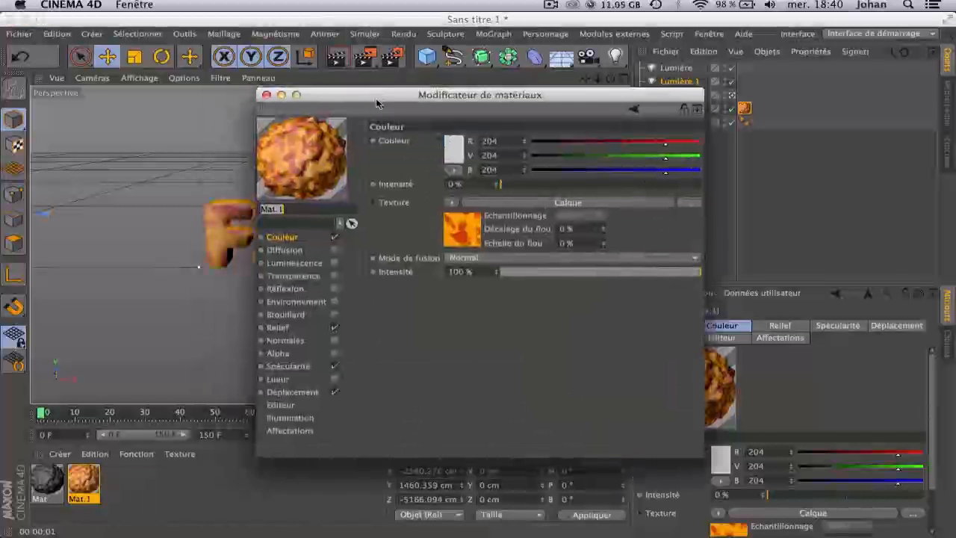
{"action": "left_click", "coordinate": [450, 202]}
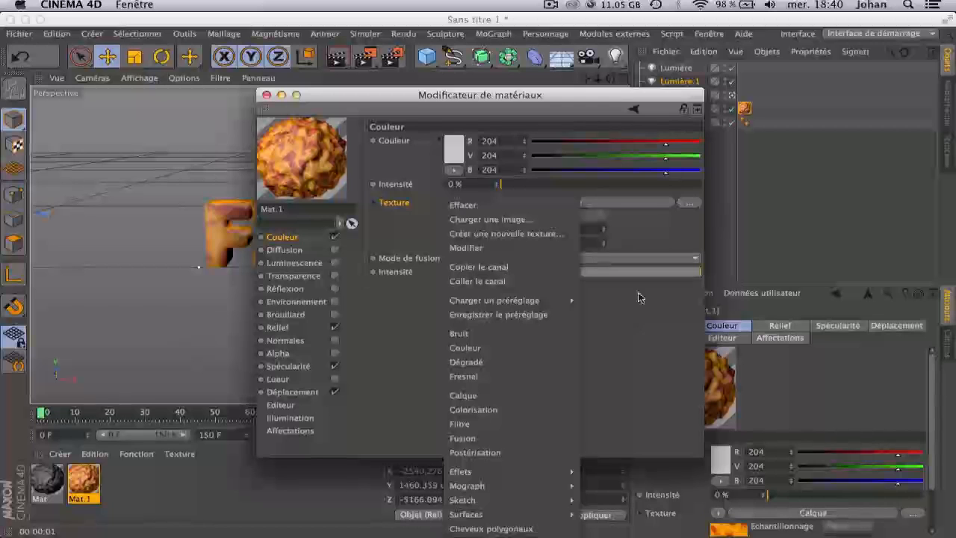
{"action": "left_click", "coordinate": [524, 267]}
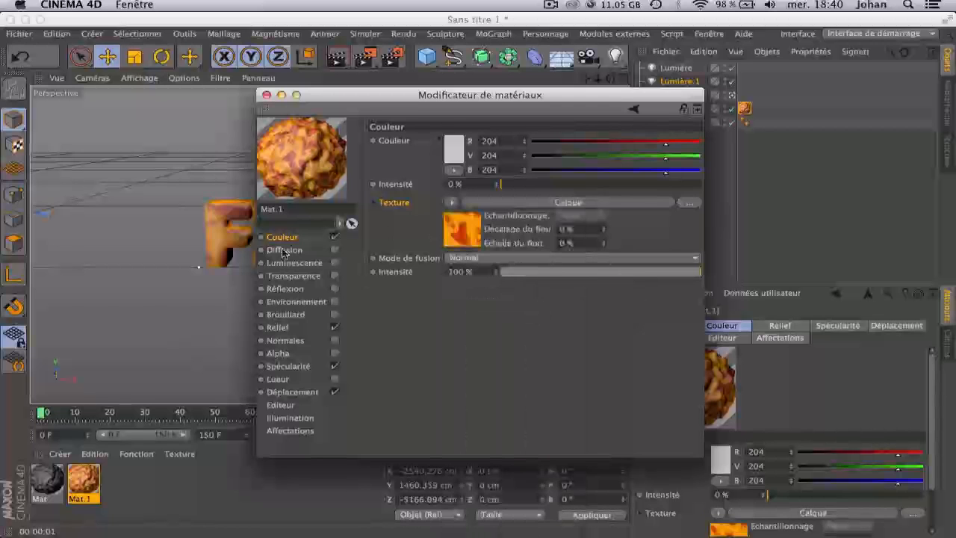
{"action": "left_click", "coordinate": [335, 263]}
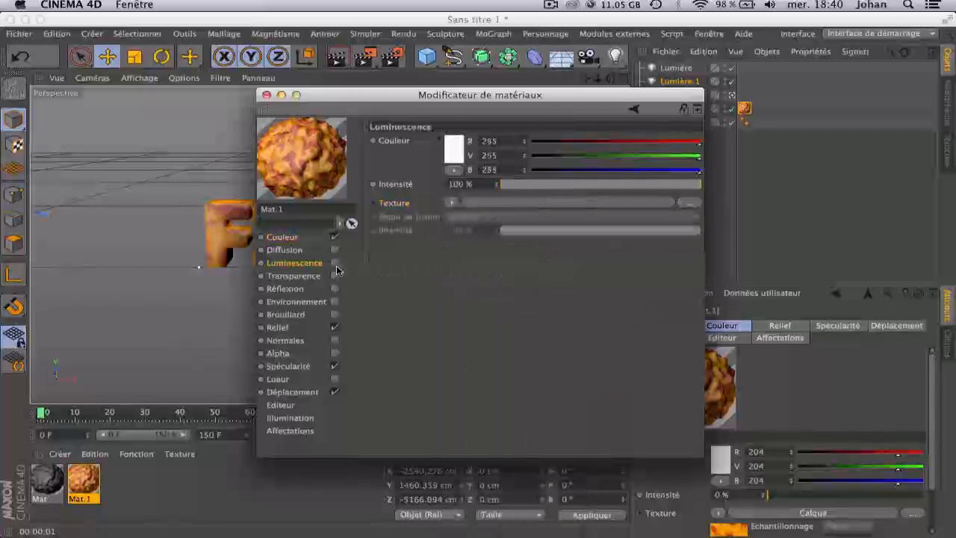
{"action": "left_click", "coordinate": [451, 202]}
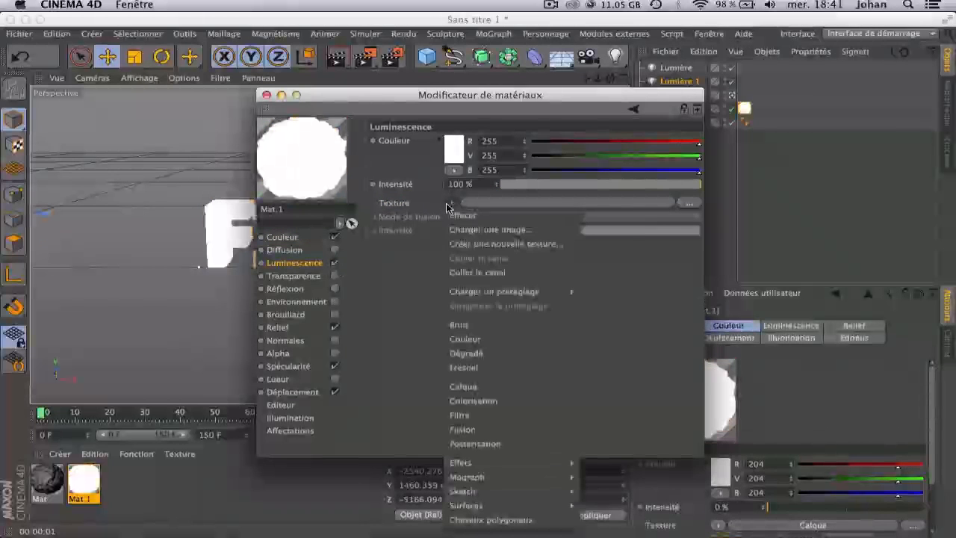
{"action": "left_click", "coordinate": [550, 272]}
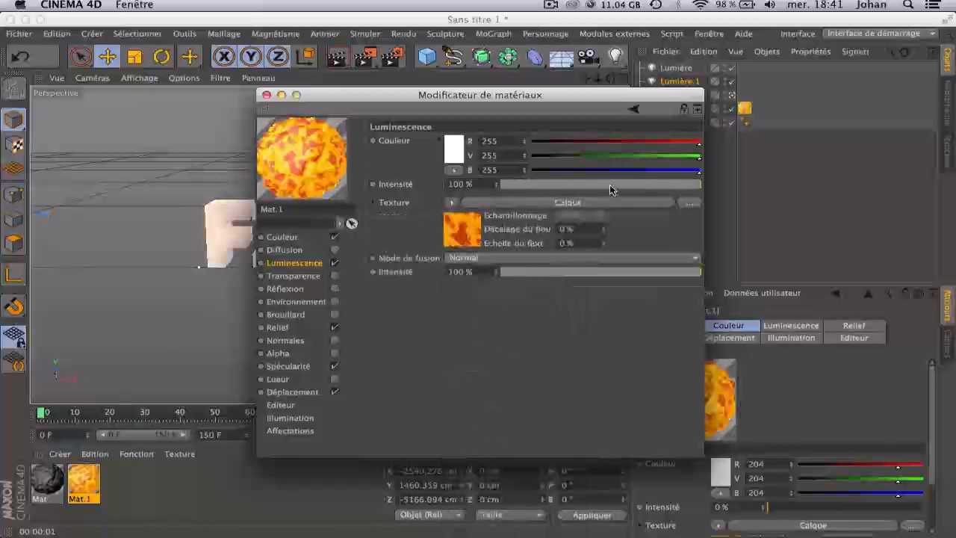
Set Mat.1's Luminescence colour intensity to 0% and its texture mix intensity to 60%, and test-render the view.
{"action": "left_click_drag", "start_coordinate": [669, 188], "coordinate": [486, 191]}
{"action": "left_click", "coordinate": [466, 271]}
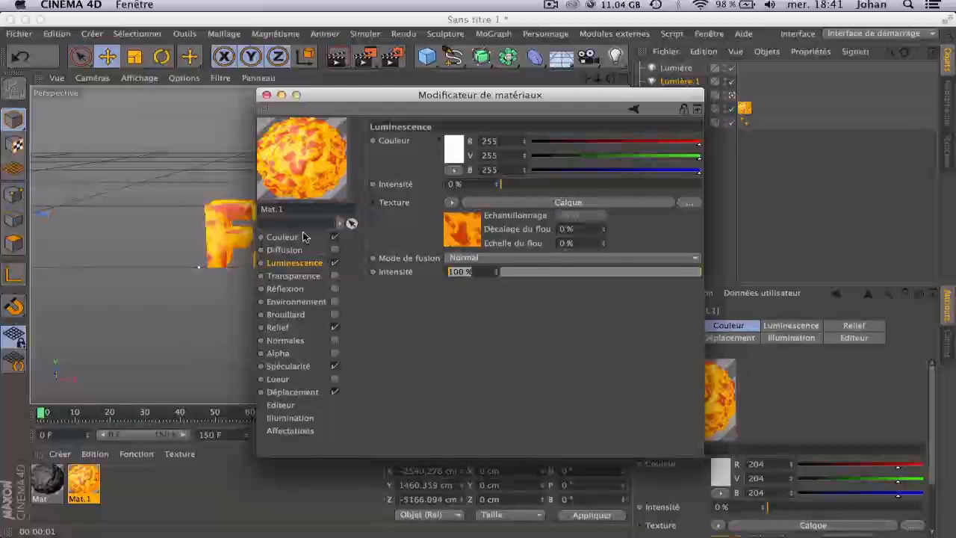
{"action": "type", "text": "60"}
{"action": "key", "text": "Return"}
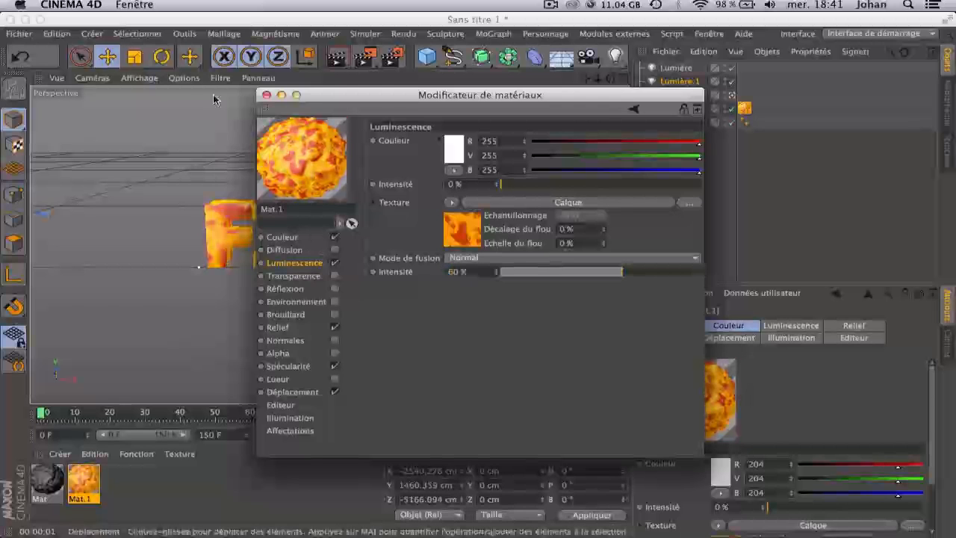
{"action": "left_click", "coordinate": [266, 94]}
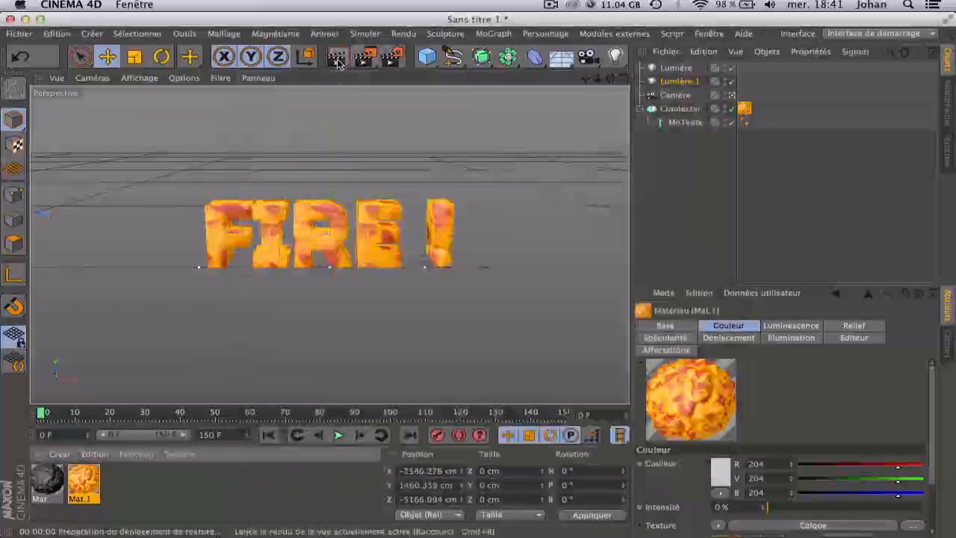
{"action": "key", "text": "ctrl+r"}
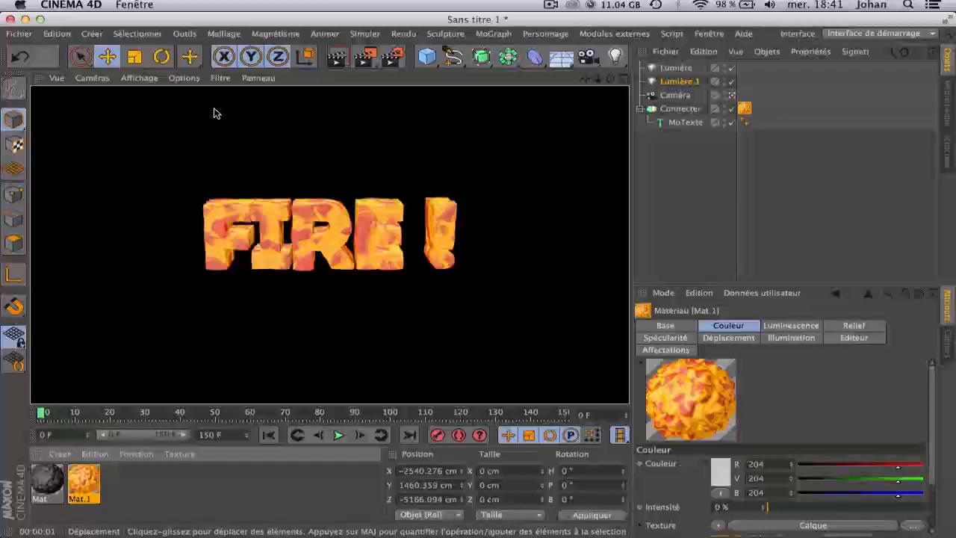
Deselect the material and render the whole animation to file, overwriting the existing Textfeu image files.
{"action": "left_click", "coordinate": [219, 490]}
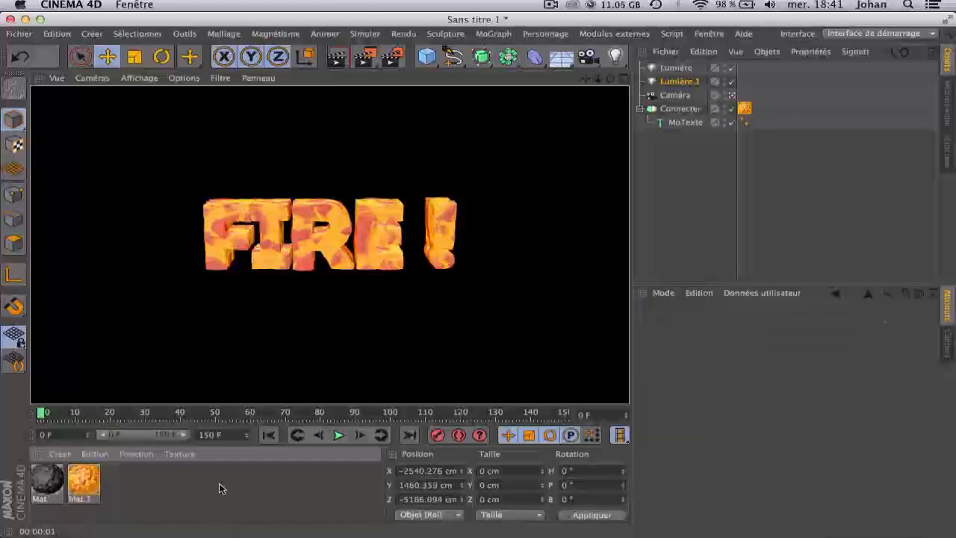
{"action": "left_click", "coordinate": [397, 12]}
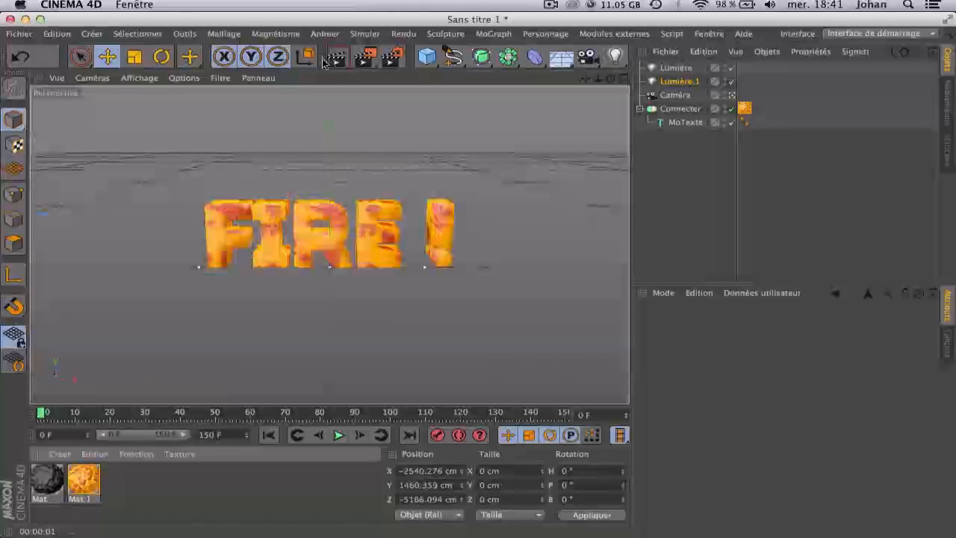
{"action": "left_click", "coordinate": [377, 53]}
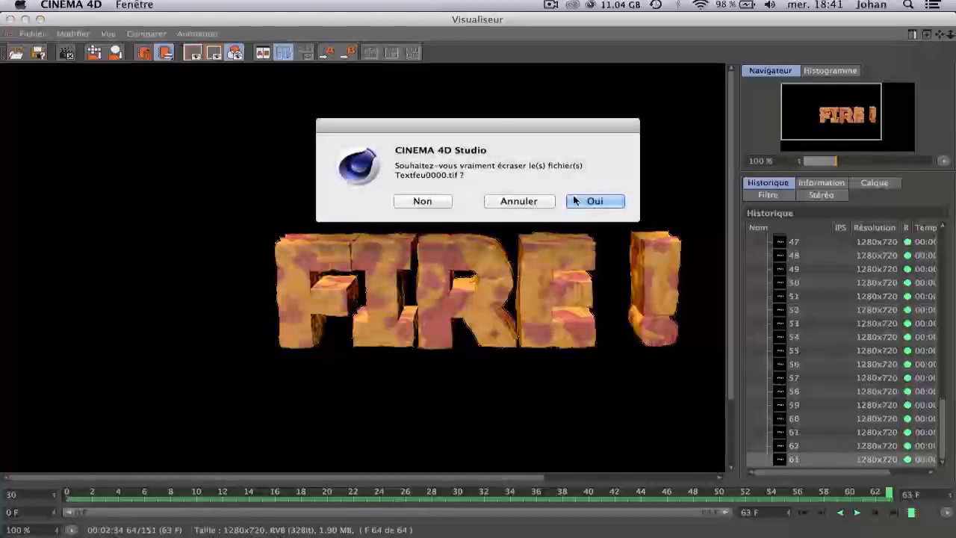
{"action": "left_click", "coordinate": [594, 201]}
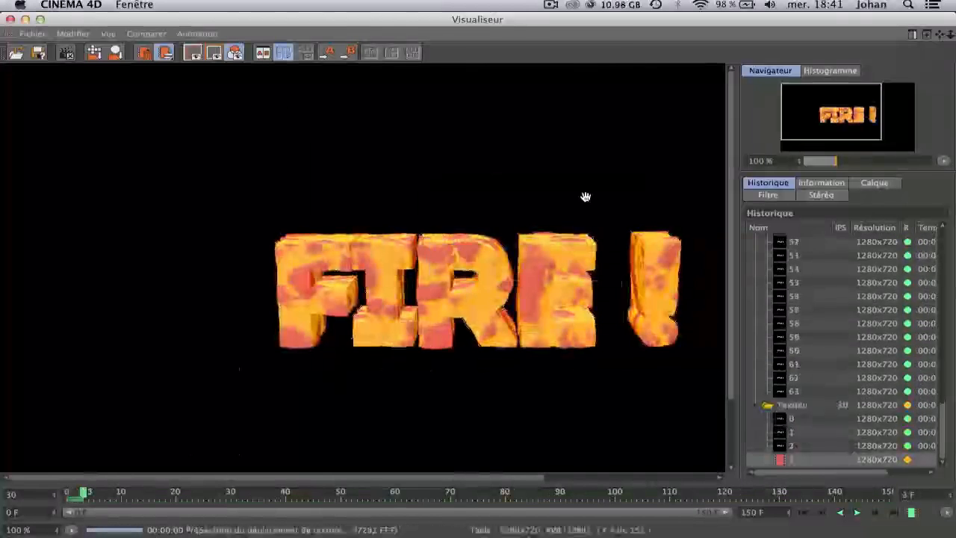
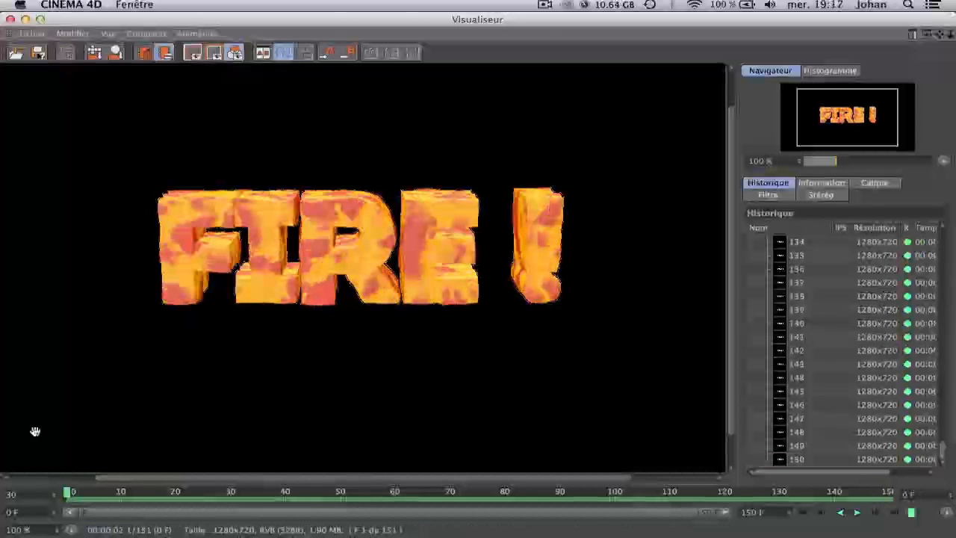
Play back the rendered FIRE ! animation and put away the render viewer.
{"action": "left_click", "coordinate": [857, 514]}
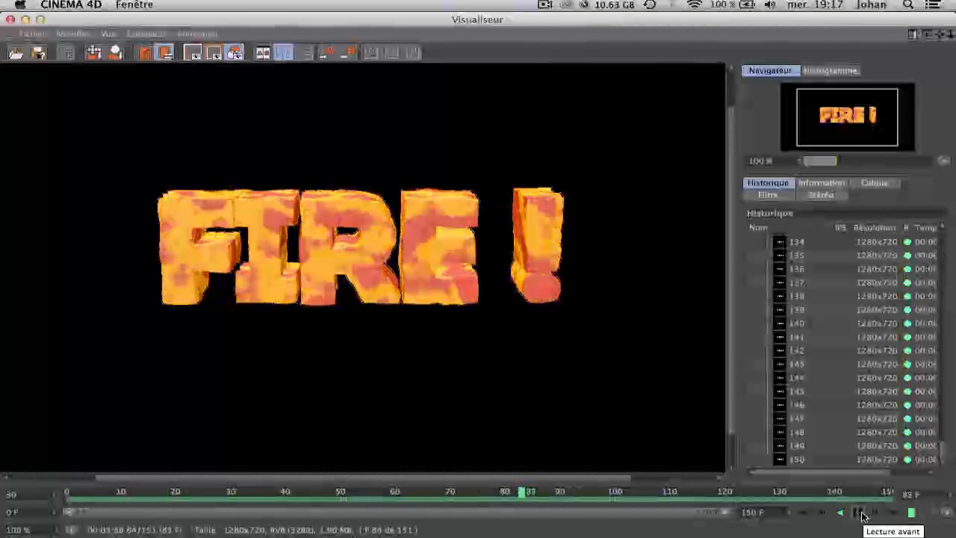
{"action": "left_click", "coordinate": [858, 513]}
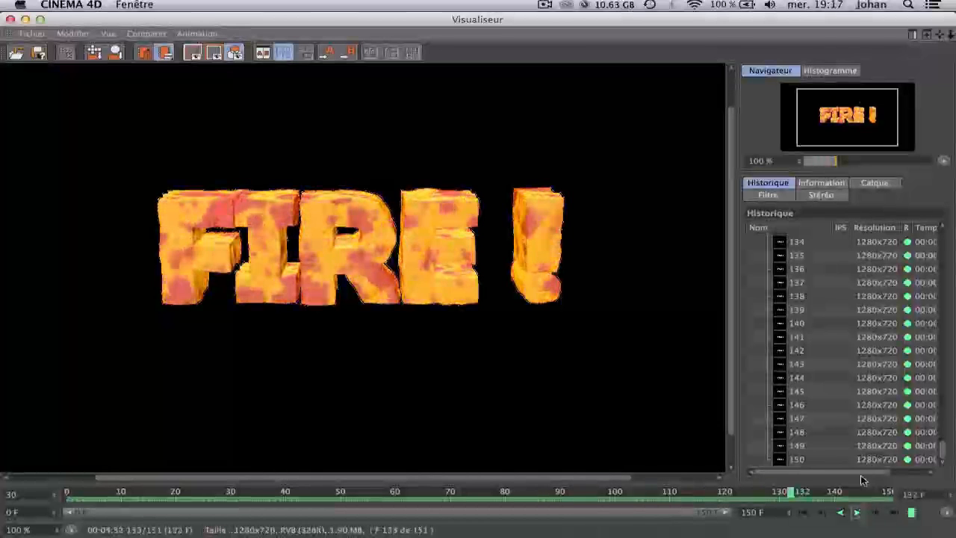
{"action": "left_click_drag", "start_coordinate": [797, 496], "coordinate": [554, 519]}
{"action": "left_click", "coordinate": [25, 20]}
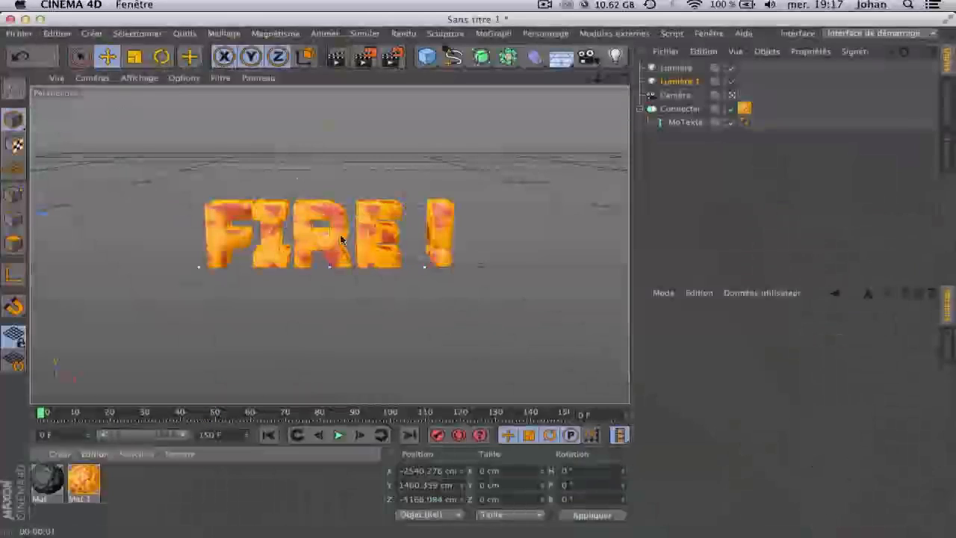
Switch to After Effects and create a 1280 x 720, 30 fps composition named Matte with a duration of 0:00:05:00.
{"action": "mouse_move", "coordinate": [478, 532]}
{"action": "left_click", "coordinate": [481, 532]}
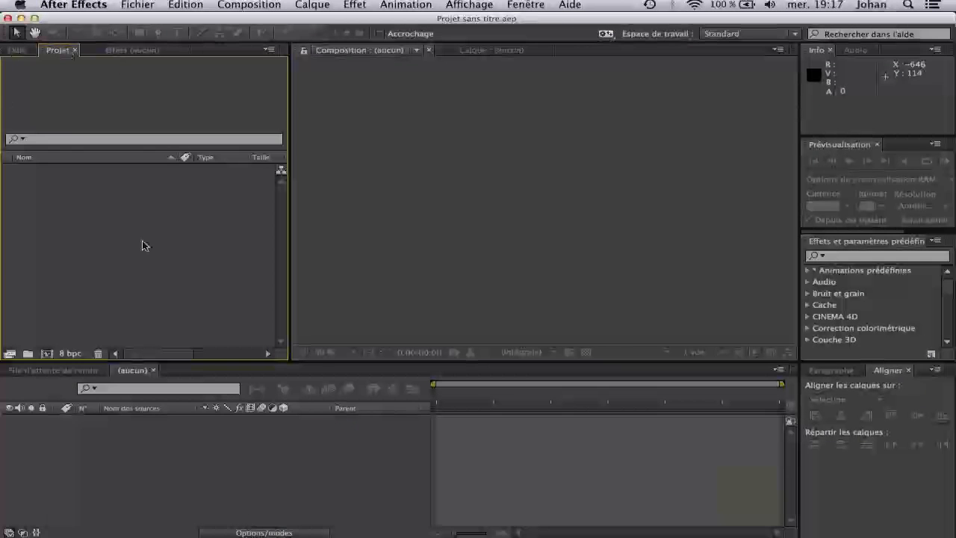
{"action": "left_click", "coordinate": [271, 4]}
{"action": "left_click", "coordinate": [269, 24]}
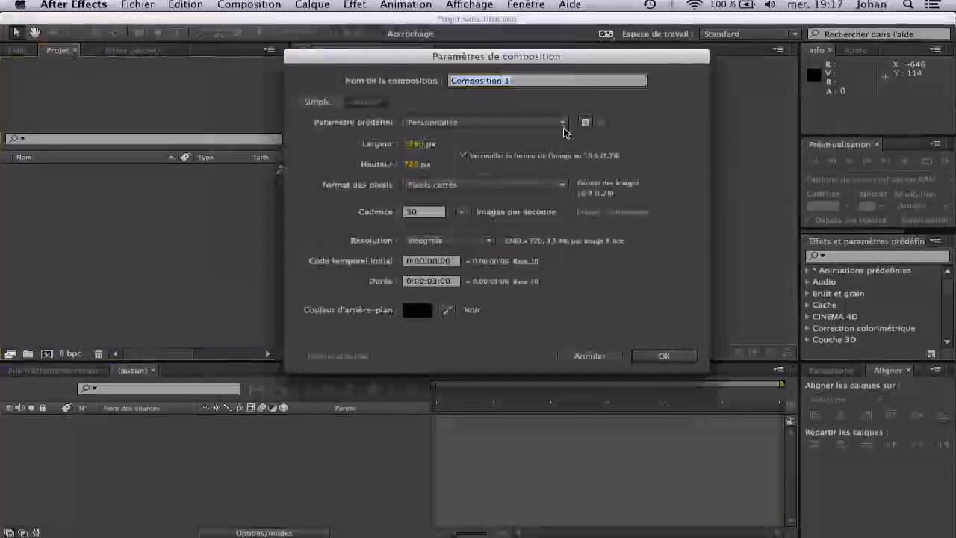
{"action": "type", "text": "Matte"}
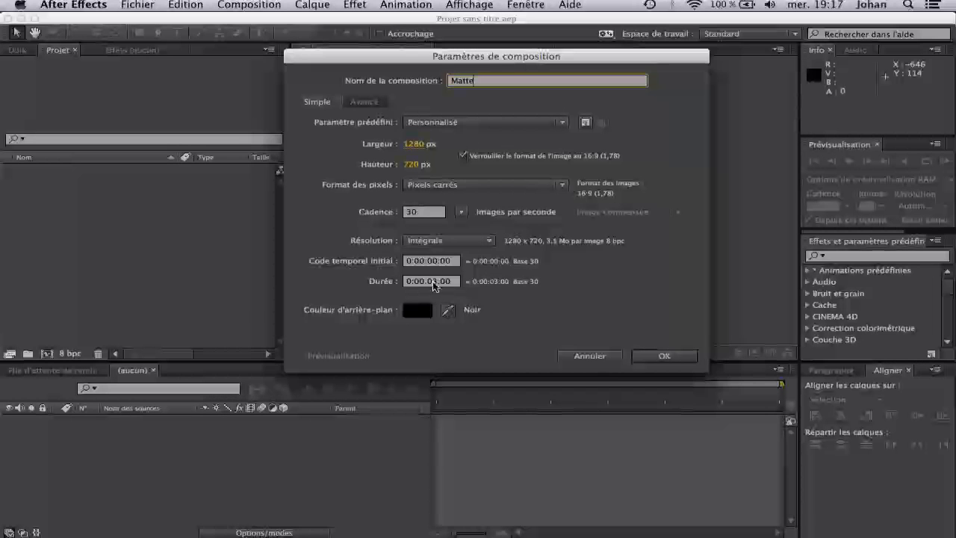
{"action": "left_click", "coordinate": [433, 282]}
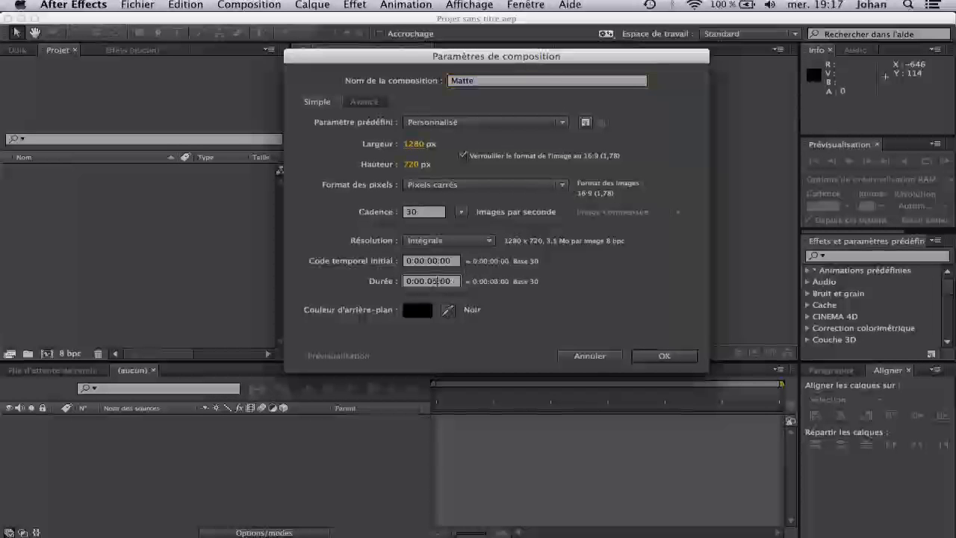
{"action": "key", "text": "Return"}
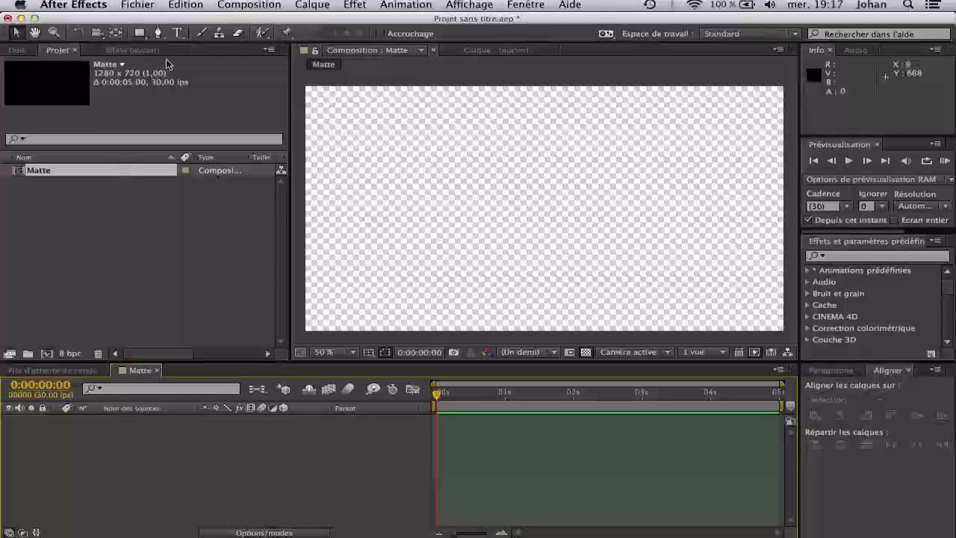
Add a white composition-size solid layer named Blanc.
{"action": "key", "text": "super+y"}
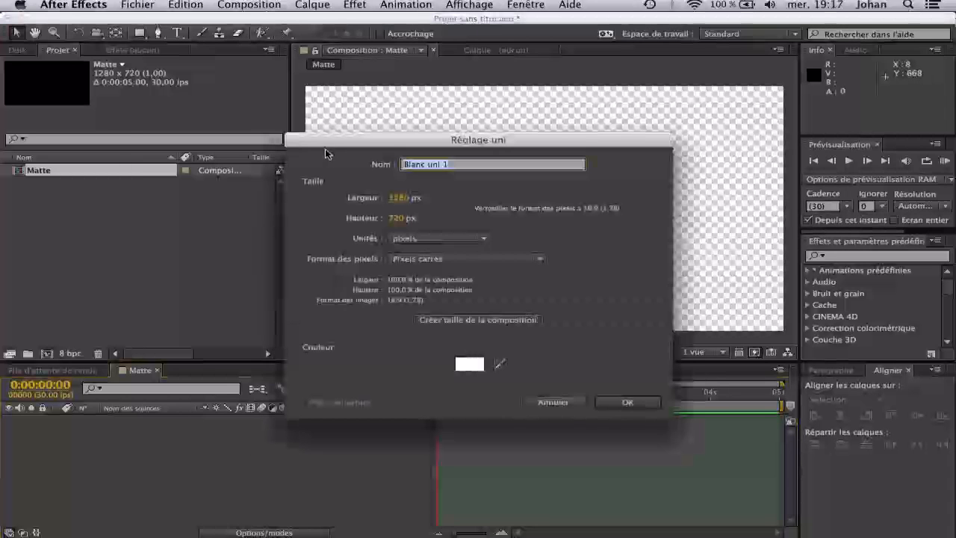
{"action": "left_click", "coordinate": [554, 403]}
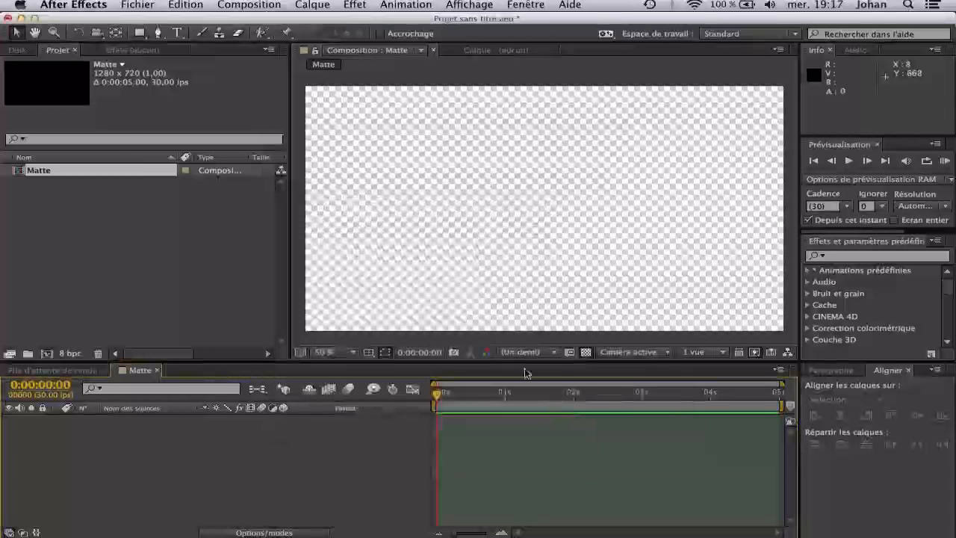
{"action": "left_click", "coordinate": [312, 5]}
{"action": "mouse_move", "coordinate": [326, 27]}
{"action": "left_click", "coordinate": [591, 37]}
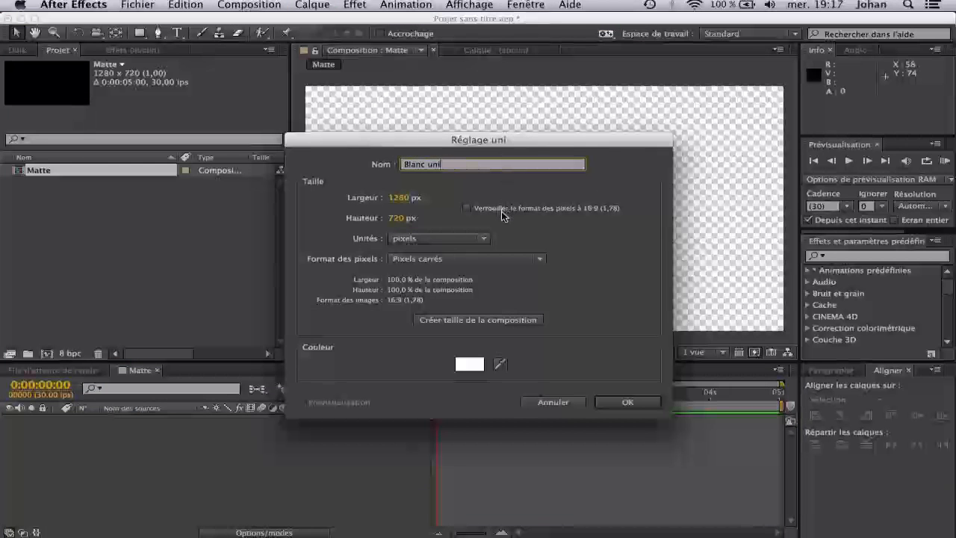
{"action": "key", "text": "Return"}
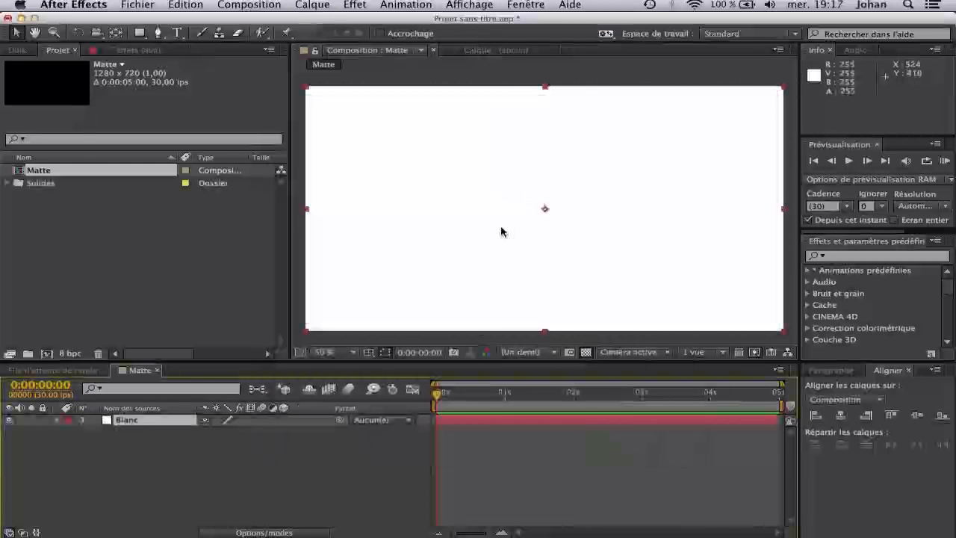
Add a black (000000) composition-size solid layer named Noir above the white one.
{"action": "key", "text": "super+y"}
{"action": "left_click", "coordinate": [467, 361]}
{"action": "left_click", "coordinate": [233, 467]}
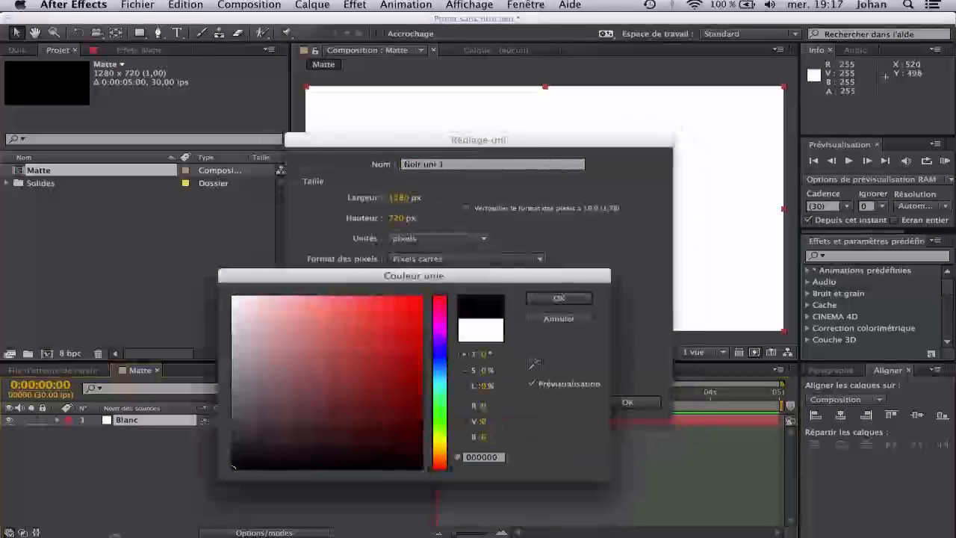
{"action": "left_click", "coordinate": [559, 298]}
{"action": "type", "text": "Noir"}
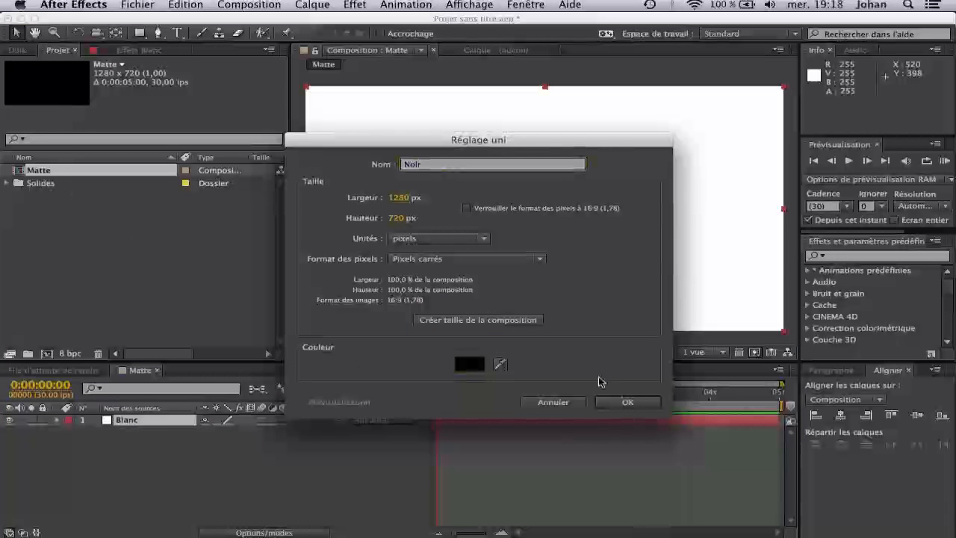
{"action": "left_click", "coordinate": [627, 402]}
Add another black composition-size solid layer named Bruit Fractale.
{"action": "key", "text": "super+y"}
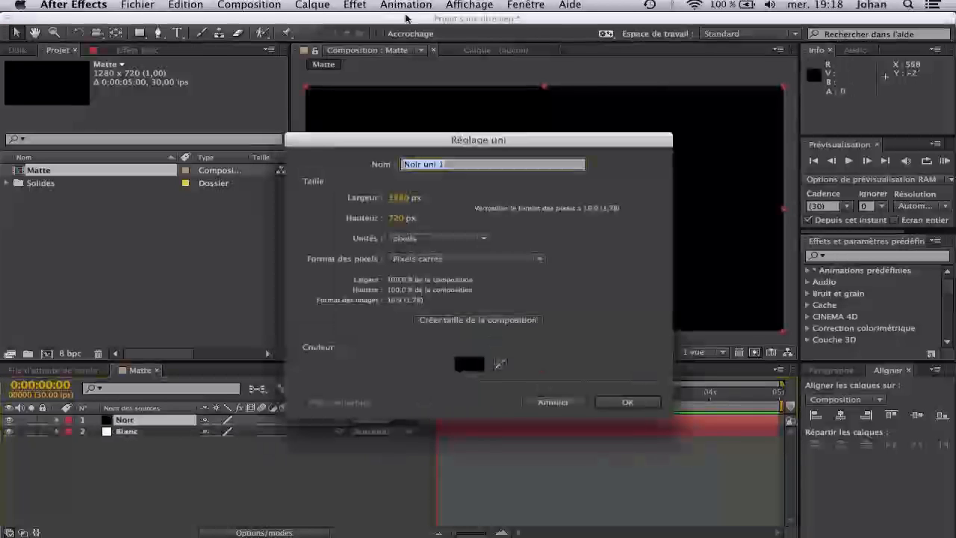
{"action": "type", "text": "Bruit"}
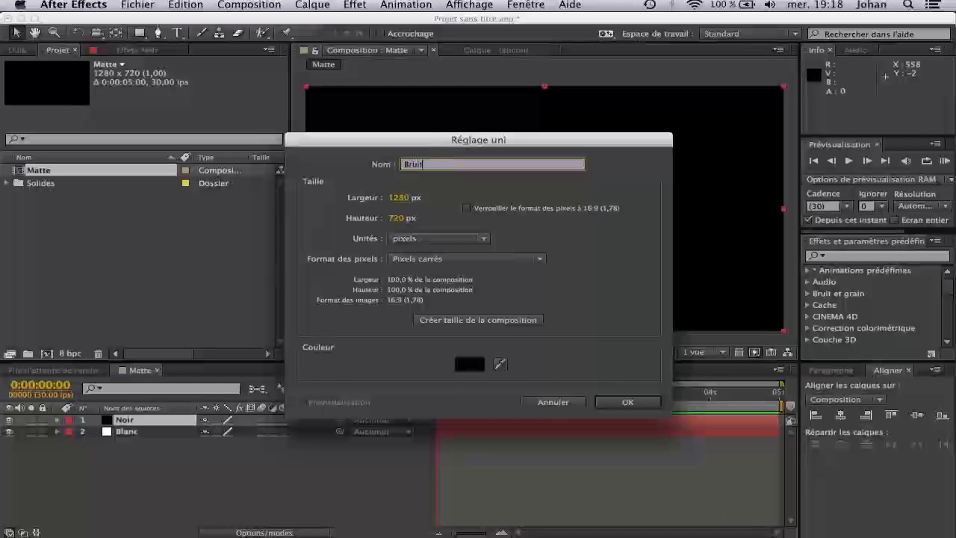
{"action": "type", "text": " Fractale"}
{"action": "key", "text": "Return"}
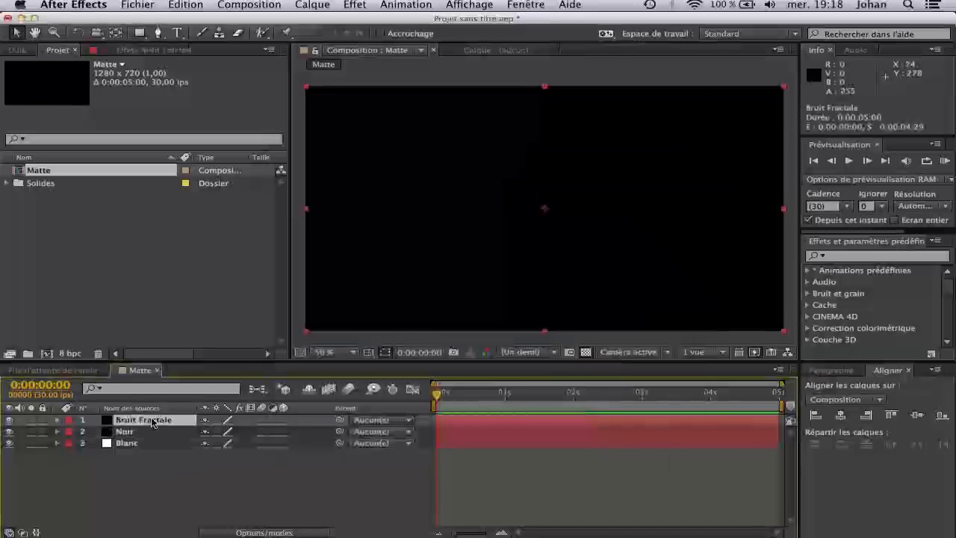
Rename the newest solid layer Bruit Fractal and place it below Noir as the only visible layer.
{"action": "key", "text": "Return"}
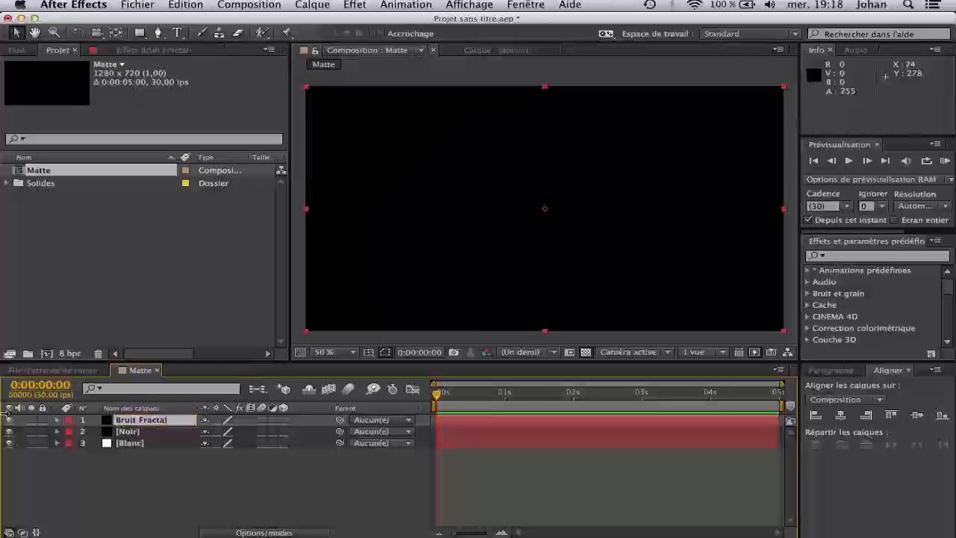
{"action": "key", "text": "Return"}
{"action": "key", "text": "super+bracketleft"}
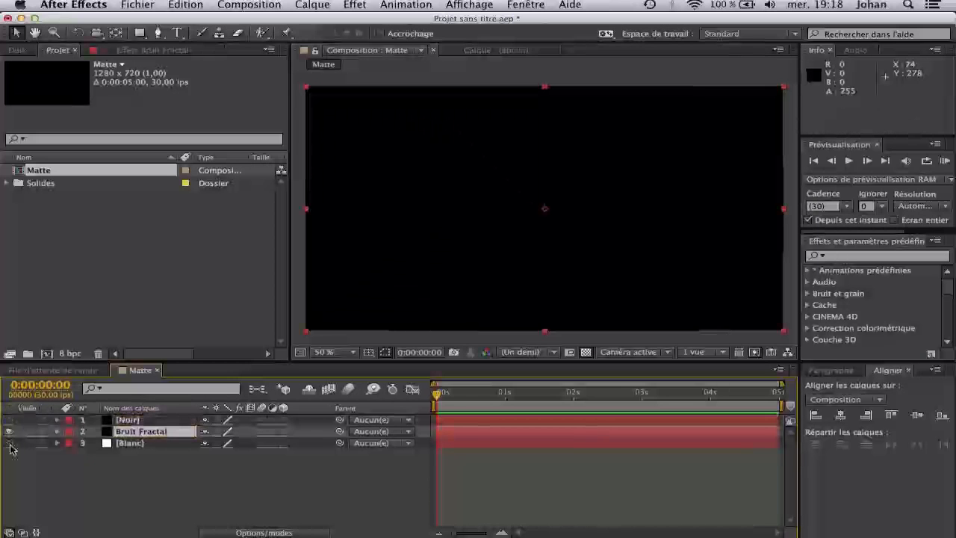
Find the Bruit fractal effect and apply it to the Bruit Fractal layer.
{"action": "left_click", "coordinate": [859, 256]}
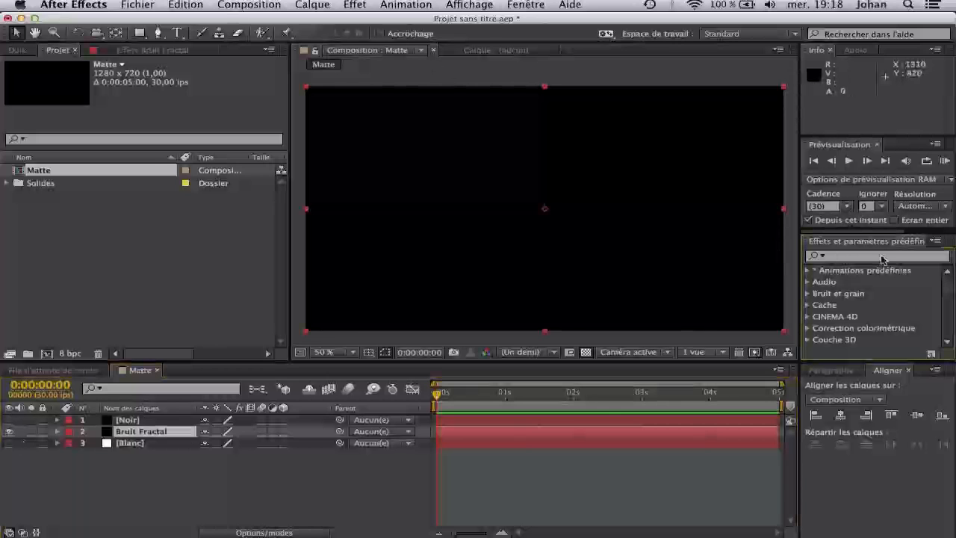
{"action": "type", "text": "Bruit"}
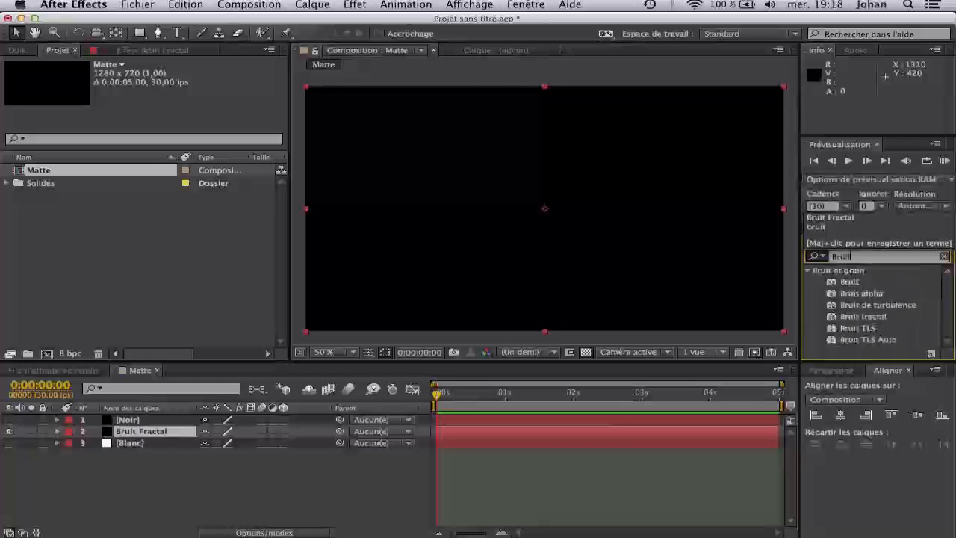
{"action": "type", "text": " Fra"}
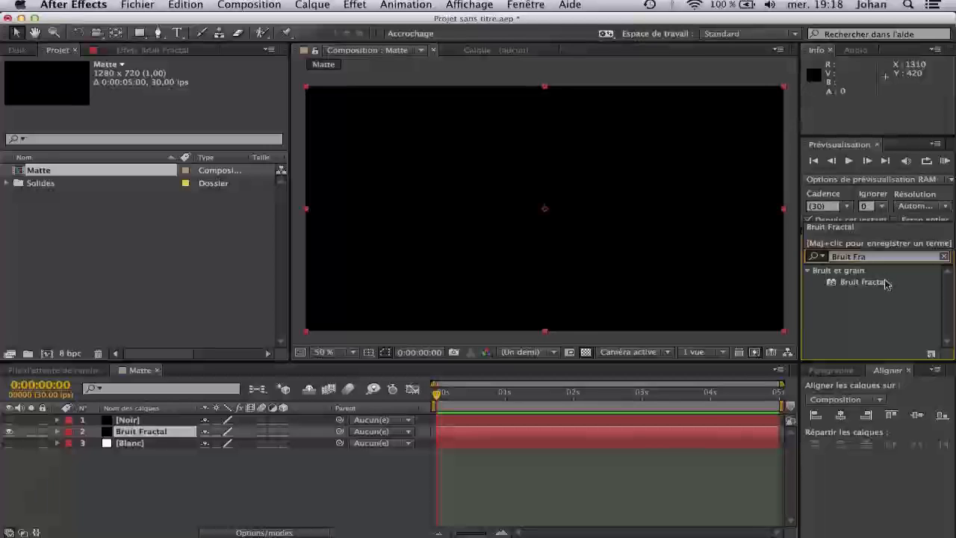
{"action": "left_click_drag", "start_coordinate": [885, 283], "coordinate": [540, 209]}
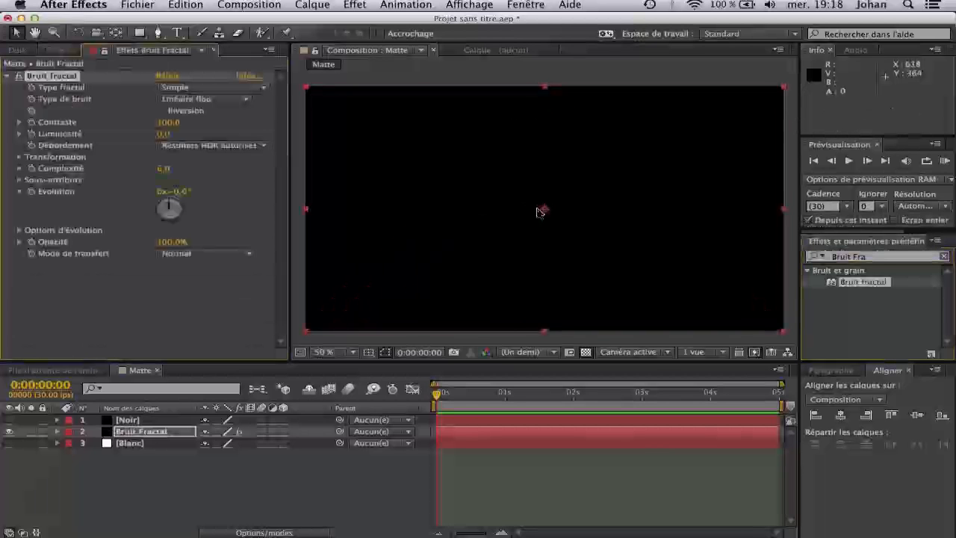
Try the Terrain, Petites bosses, Max and Dynamique fractal types on the Bruit fractal effect.
{"action": "left_click", "coordinate": [183, 89]}
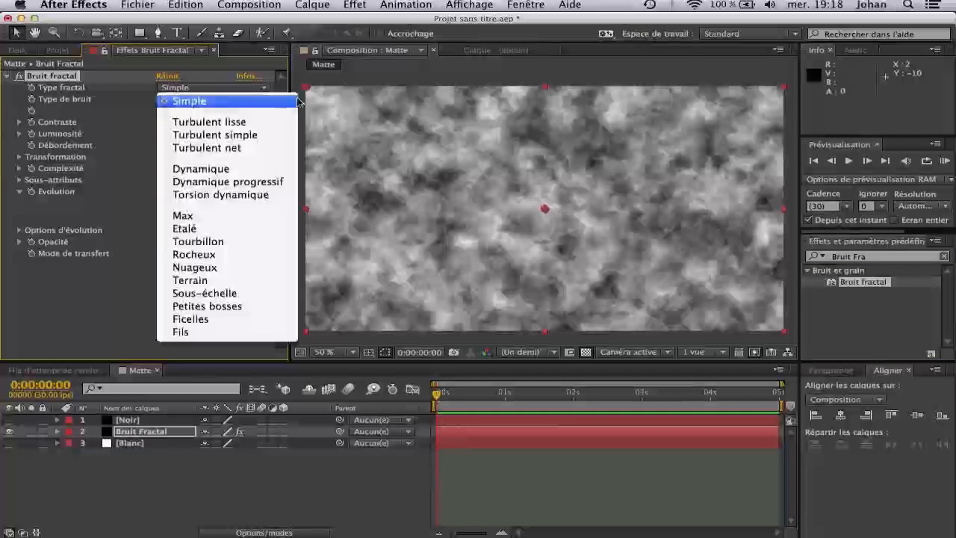
{"action": "left_click", "coordinate": [285, 284]}
{"action": "left_click", "coordinate": [210, 90]}
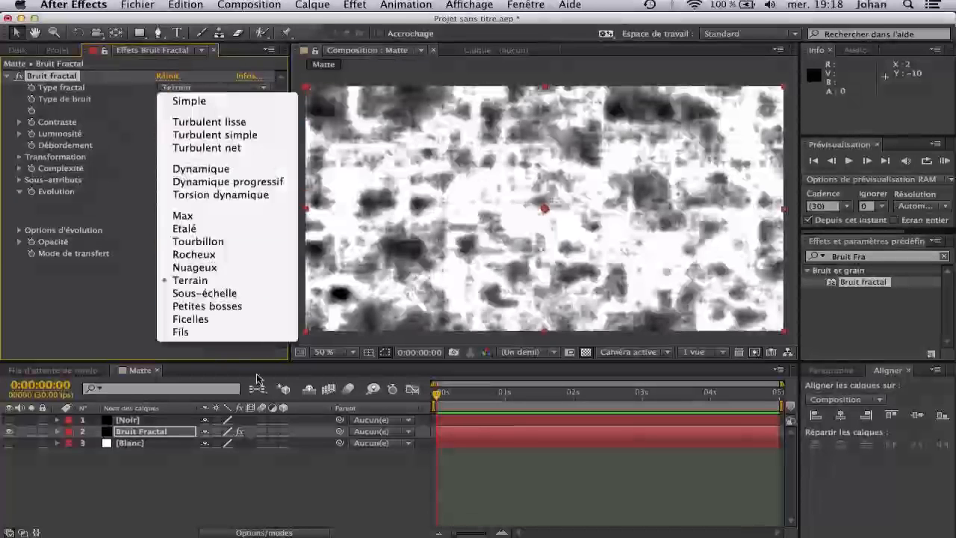
{"action": "key", "text": "Escape"}
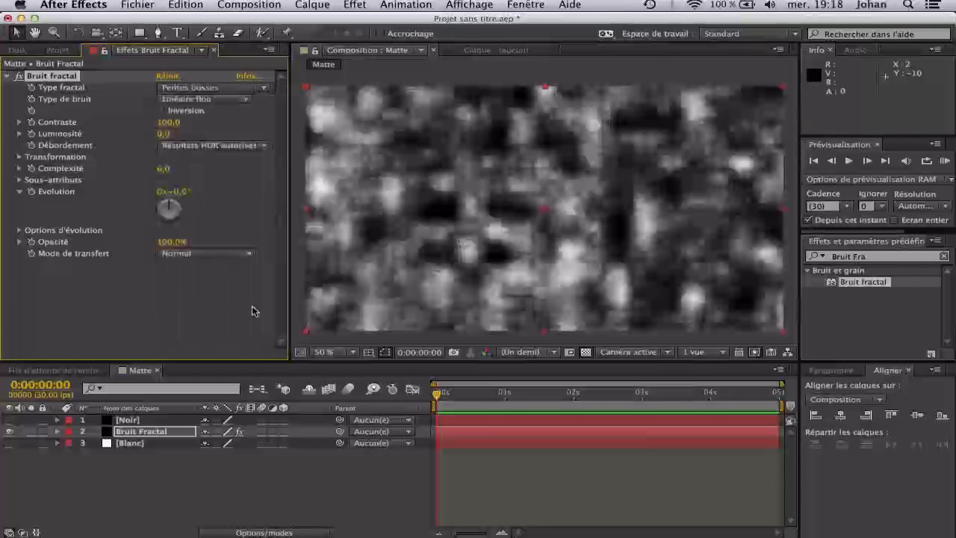
{"action": "left_click", "coordinate": [220, 92]}
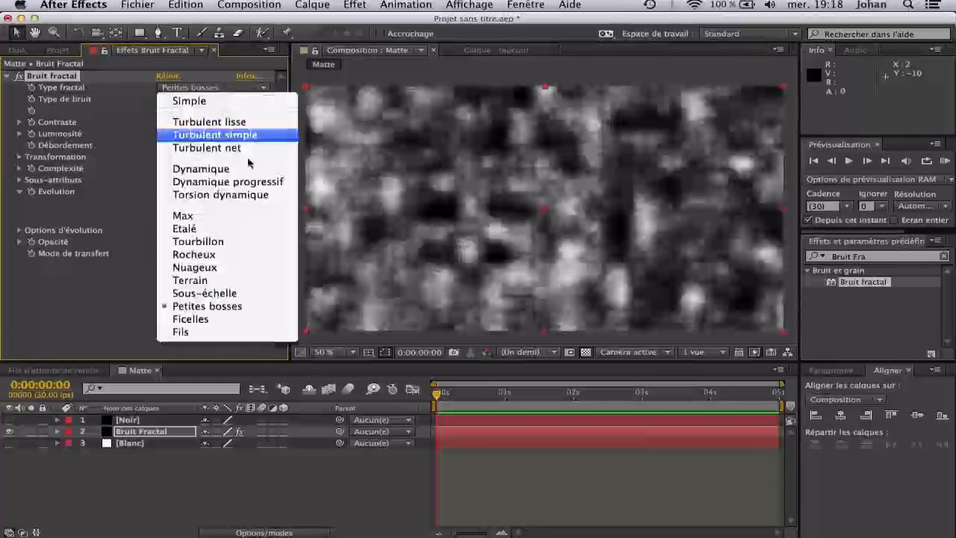
{"action": "left_click", "coordinate": [259, 215]}
{"action": "left_click", "coordinate": [224, 88]}
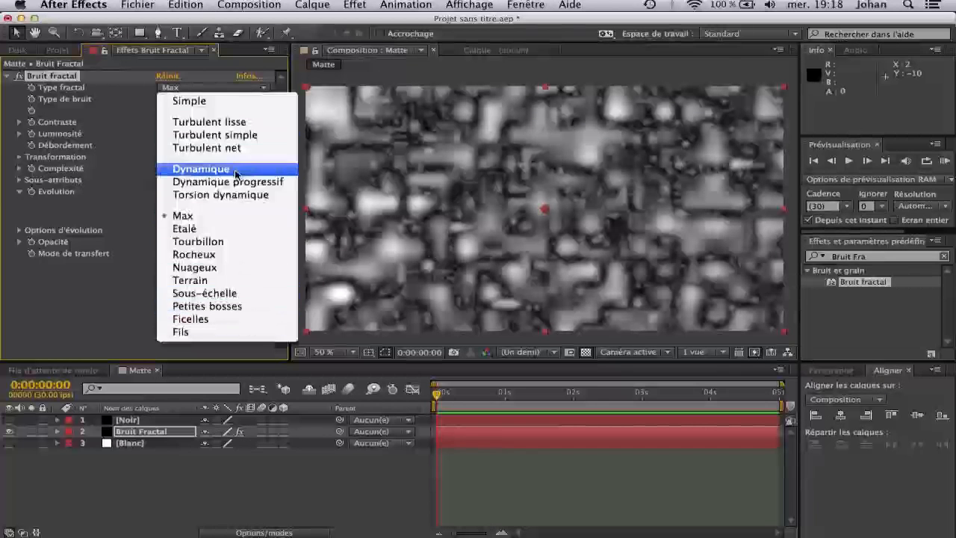
{"action": "left_click", "coordinate": [213, 169]}
Set the Bruit fractal effect to type Turbulent simple with contrast 163, brightness -12 and complexity 11.4, without inversion.
{"action": "left_click", "coordinate": [183, 91]}
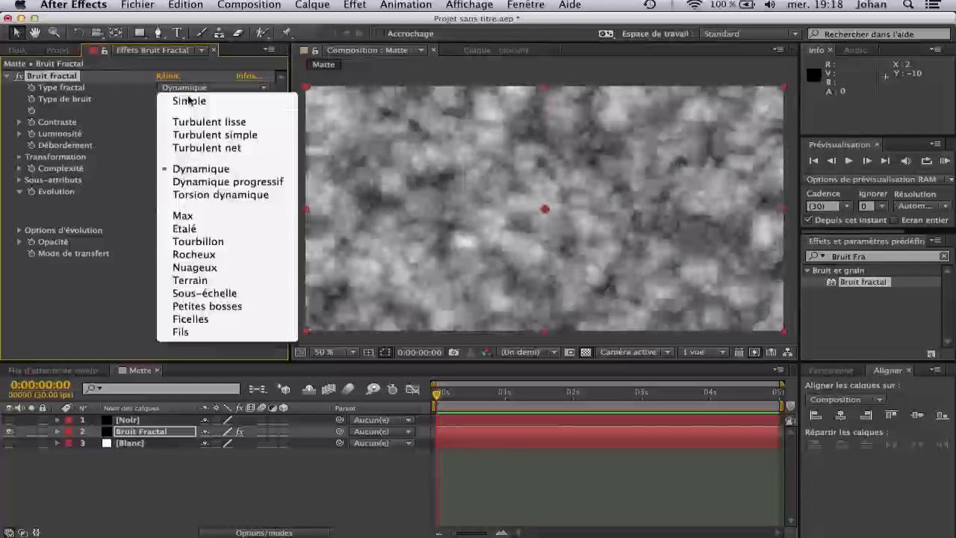
{"action": "left_click", "coordinate": [217, 135]}
{"action": "left_click_drag", "start_coordinate": [460, 396], "coordinate": [329, 394]}
{"action": "left_click_drag", "start_coordinate": [172, 129], "coordinate": [215, 120]}
{"action": "left_click_drag", "start_coordinate": [165, 139], "coordinate": [141, 136]}
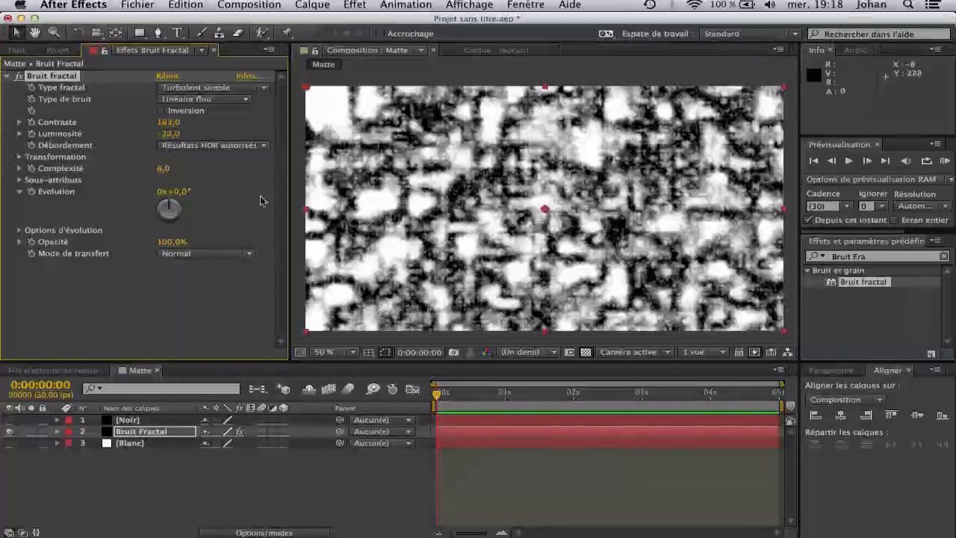
{"action": "left_click_drag", "start_coordinate": [164, 171], "coordinate": [197, 174]}
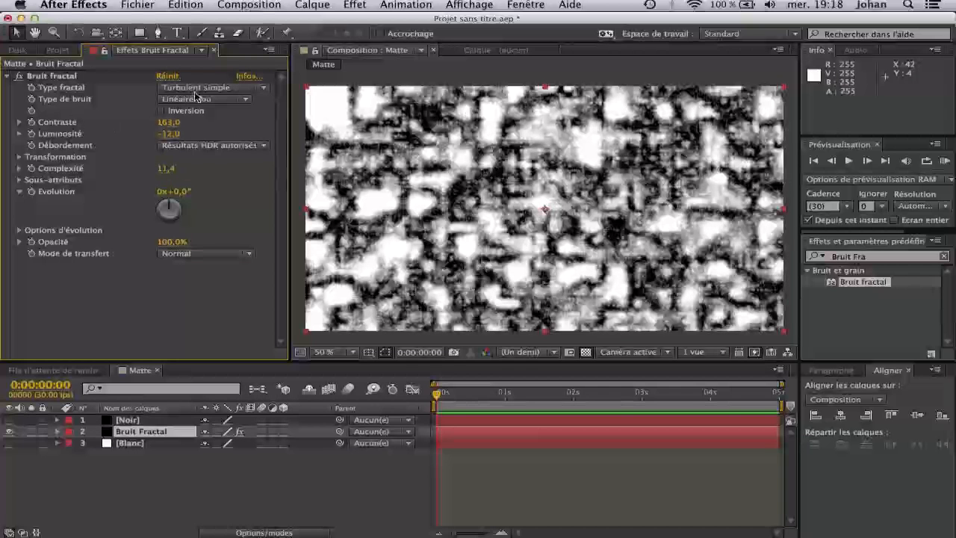
{"action": "left_click", "coordinate": [163, 110]}
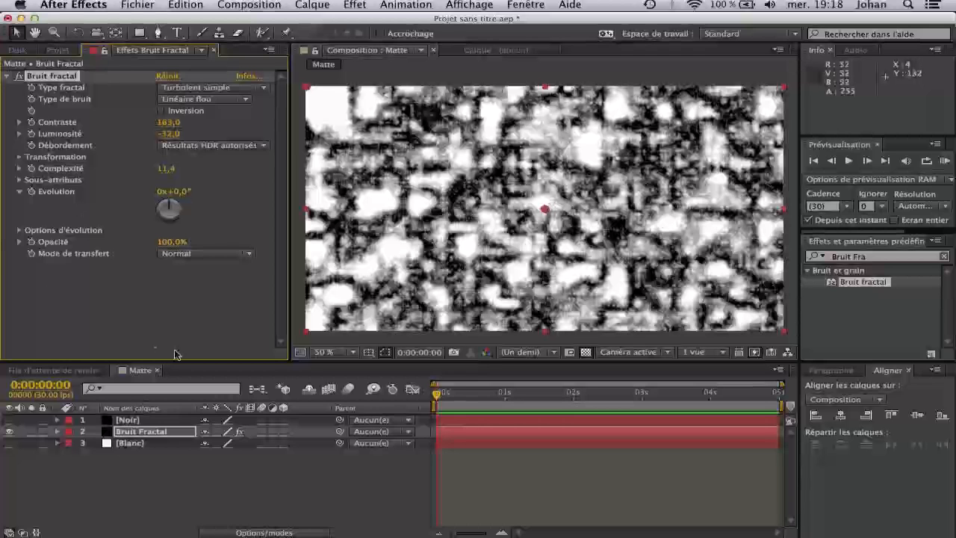
Make the Noir and Blanc layers visible again and select the Blanc layer.
{"action": "left_click", "coordinate": [170, 355]}
{"action": "left_click", "coordinate": [248, 476]}
{"action": "left_click", "coordinate": [136, 419]}
{"action": "left_click", "coordinate": [13, 421]}
{"action": "left_click", "coordinate": [10, 422]}
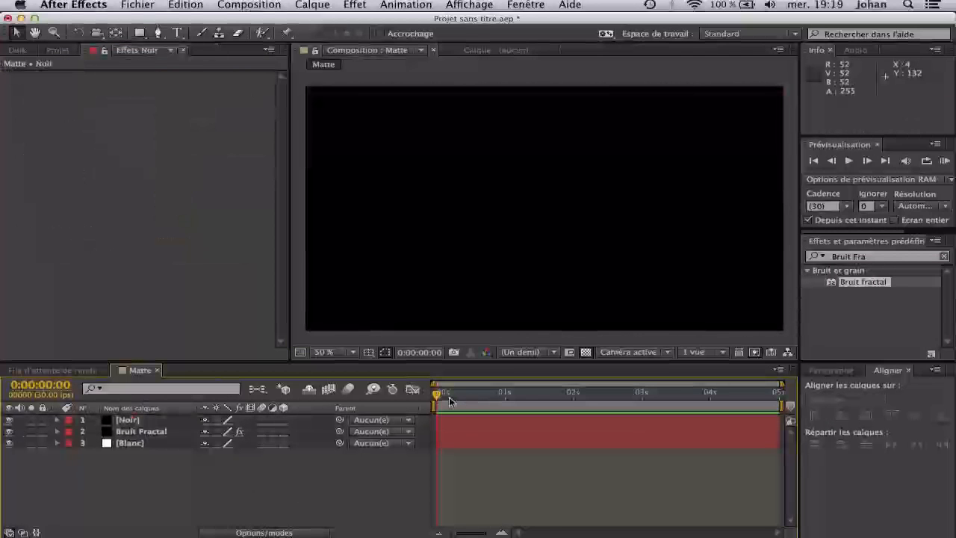
{"action": "left_click", "coordinate": [178, 431]}
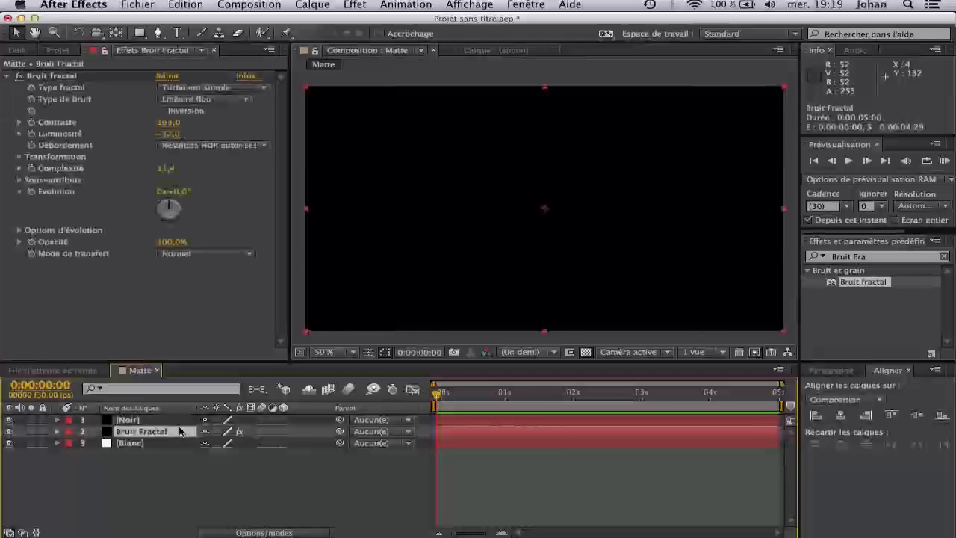
{"action": "left_click_drag", "start_coordinate": [176, 443], "coordinate": [167, 443]}
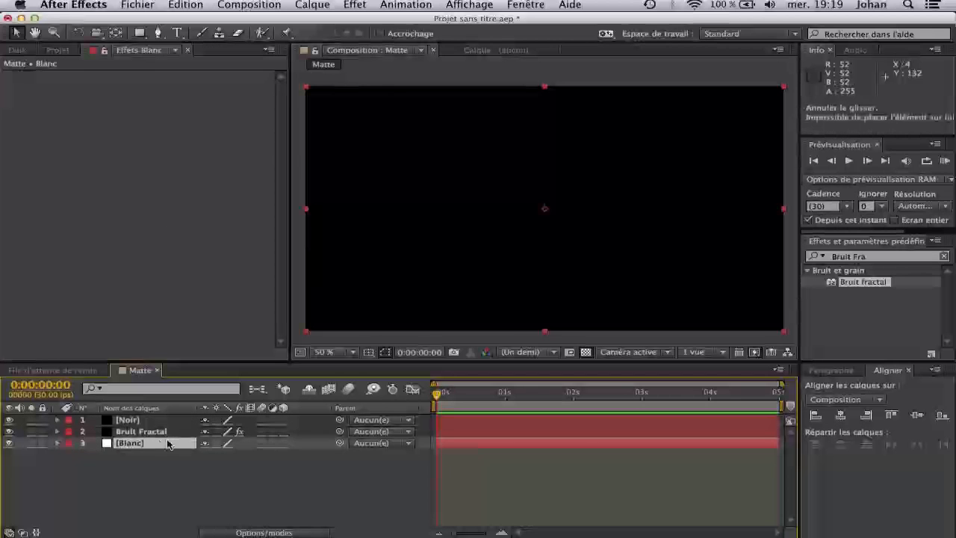
Apply the Volet en diaphragme en x transition to the Noir layer and set its Pointes to 32.
{"action": "left_click", "coordinate": [176, 474]}
{"action": "left_click", "coordinate": [149, 421]}
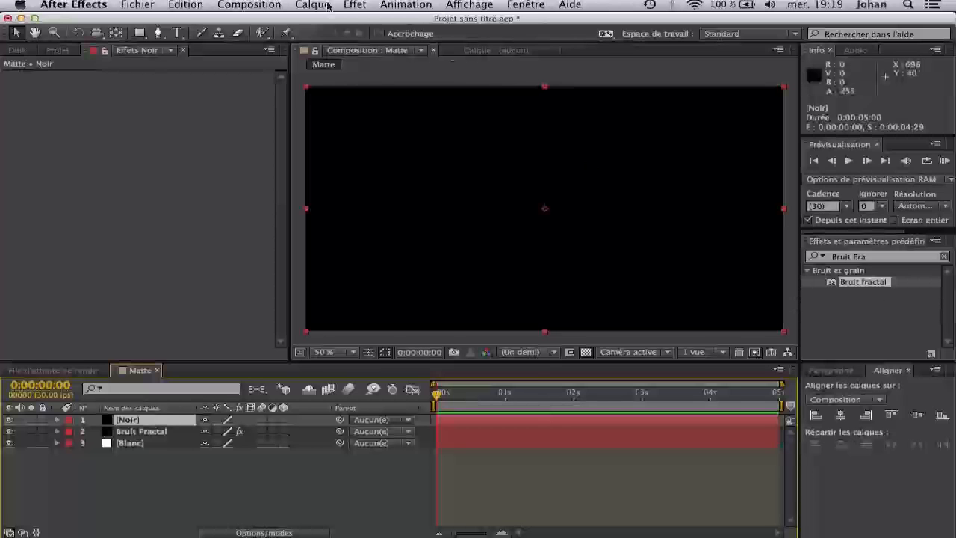
{"action": "left_click", "coordinate": [355, 5]}
{"action": "mouse_move", "coordinate": [403, 325]}
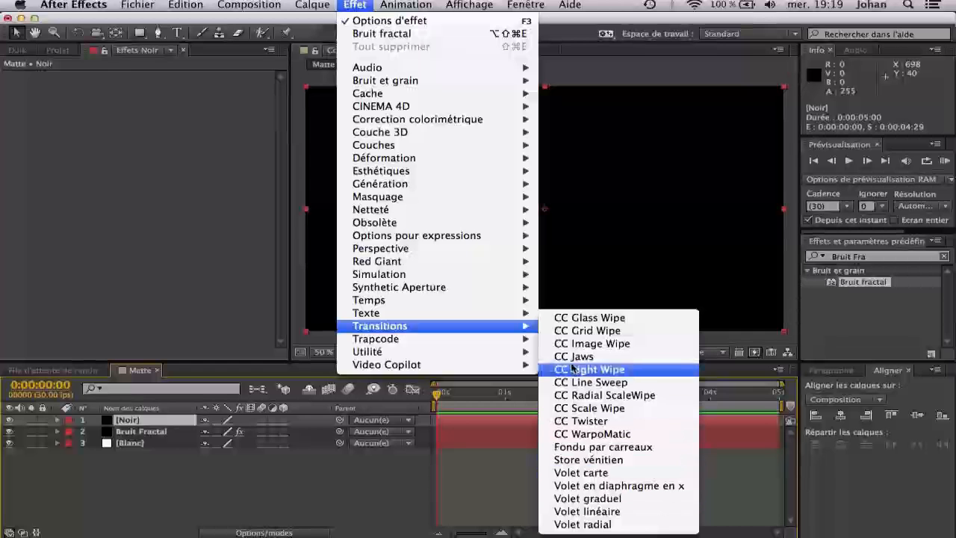
{"action": "left_click", "coordinate": [636, 486]}
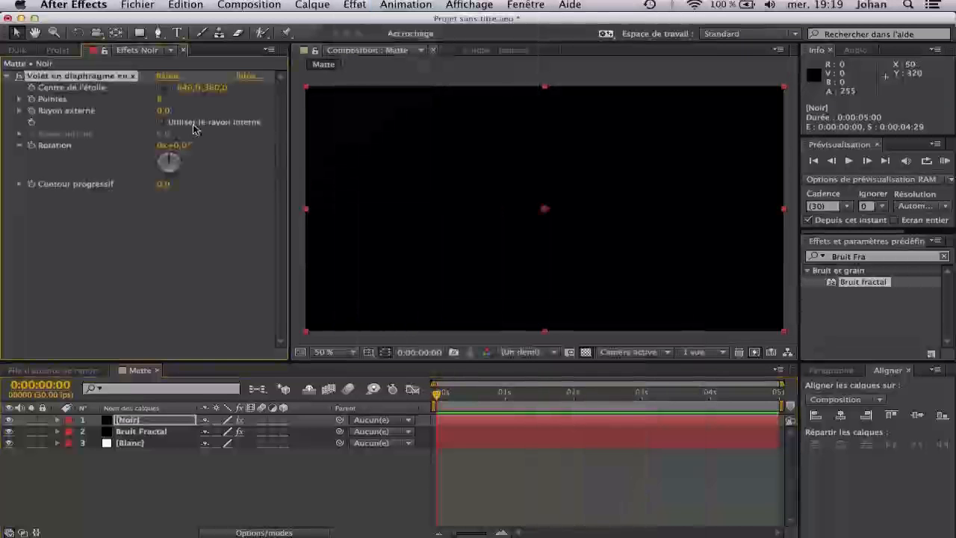
{"action": "left_click_drag", "start_coordinate": [168, 117], "coordinate": [341, 95]}
{"action": "left_click_drag", "start_coordinate": [158, 120], "coordinate": [3, 126]}
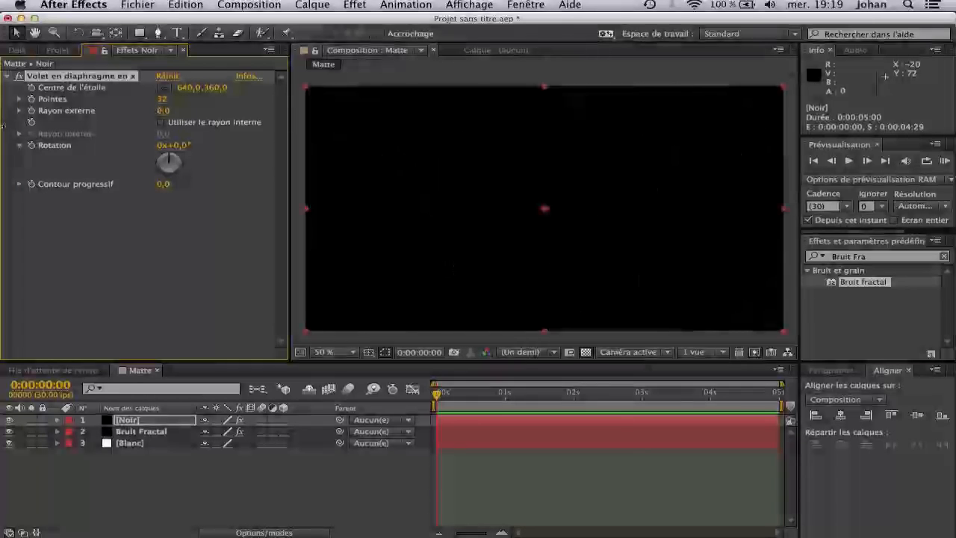
Animate the Noir layer's Rayon externe with keyframes from 0 at 0:00:00:20 to 759 at 0:00:03:00.
{"action": "left_click", "coordinate": [441, 396]}
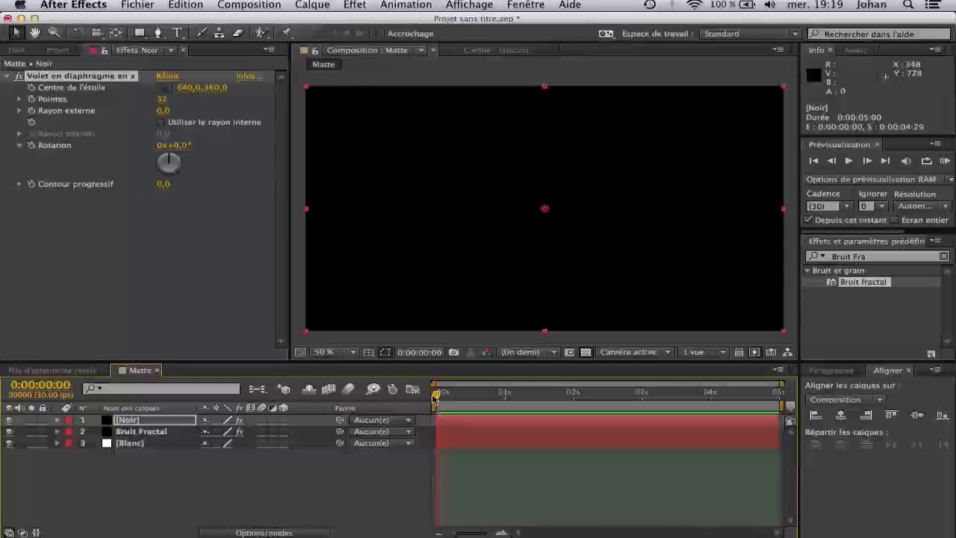
{"action": "left_click_drag", "start_coordinate": [465, 396], "coordinate": [468, 396]}
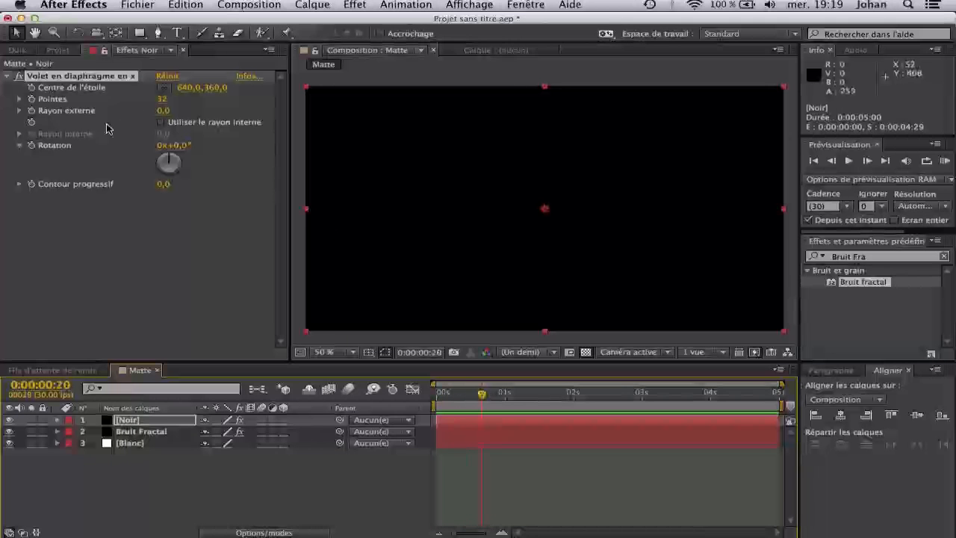
{"action": "left_click", "coordinate": [33, 112]}
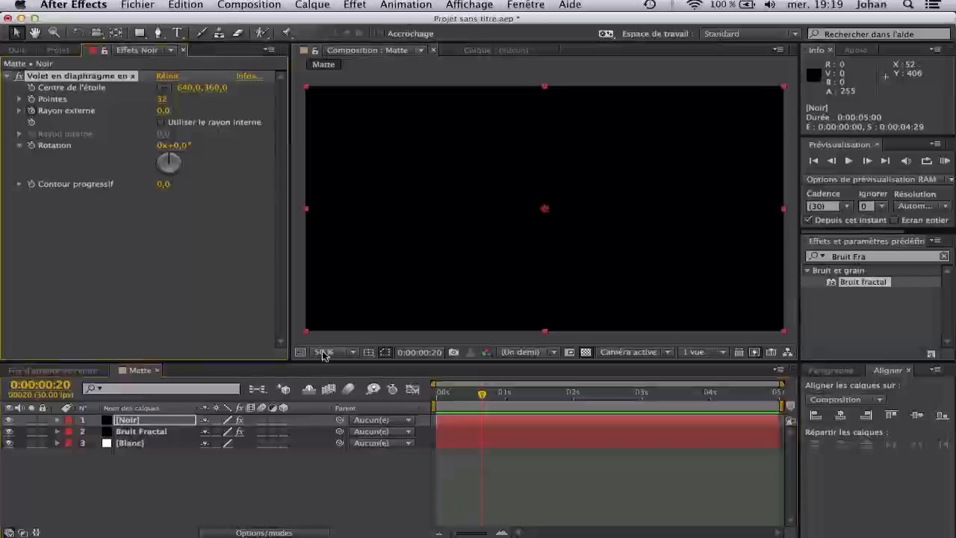
{"action": "left_click_drag", "start_coordinate": [479, 403], "coordinate": [659, 402]}
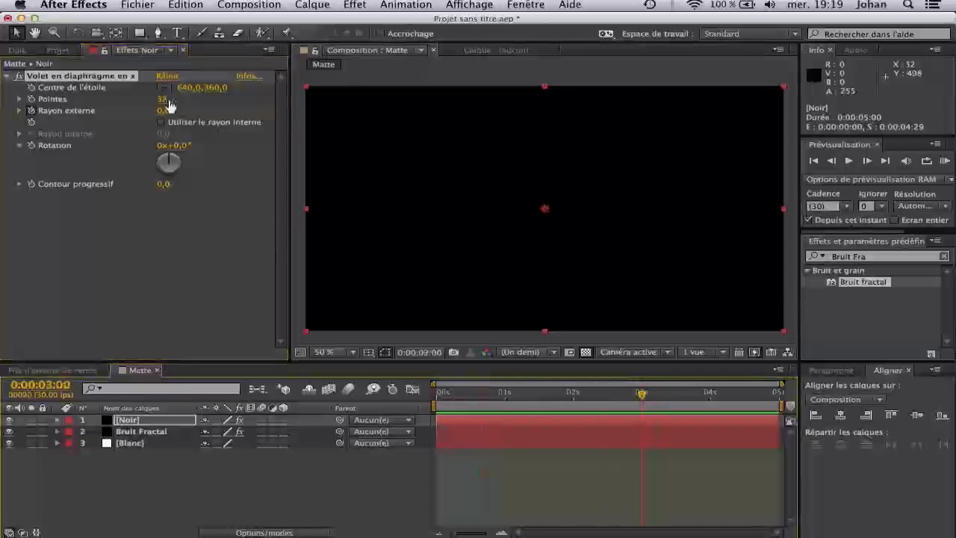
{"action": "left_click_drag", "start_coordinate": [164, 110], "coordinate": [522, 111]}
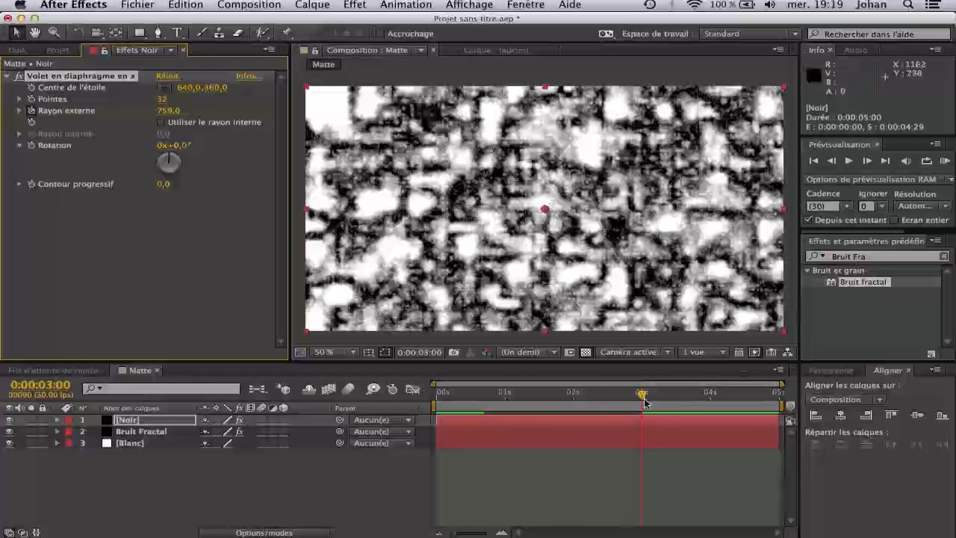
Set the Noir transition's Contour progressif to 200, checking the feathered circle at 0:00:01:14.
{"action": "left_click_drag", "start_coordinate": [648, 404], "coordinate": [536, 408]}
{"action": "left_click_drag", "start_coordinate": [164, 187], "coordinate": [175, 193]}
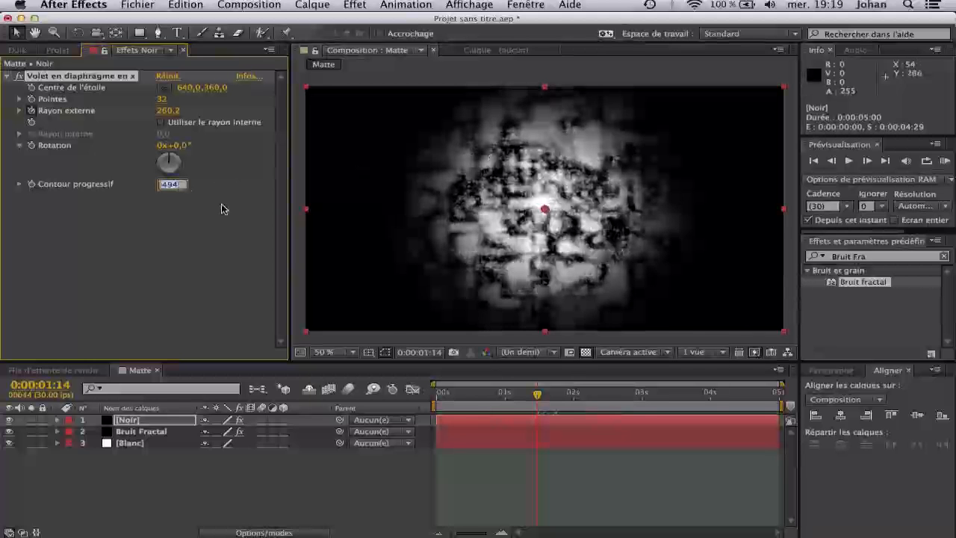
{"action": "key", "text": "Return"}
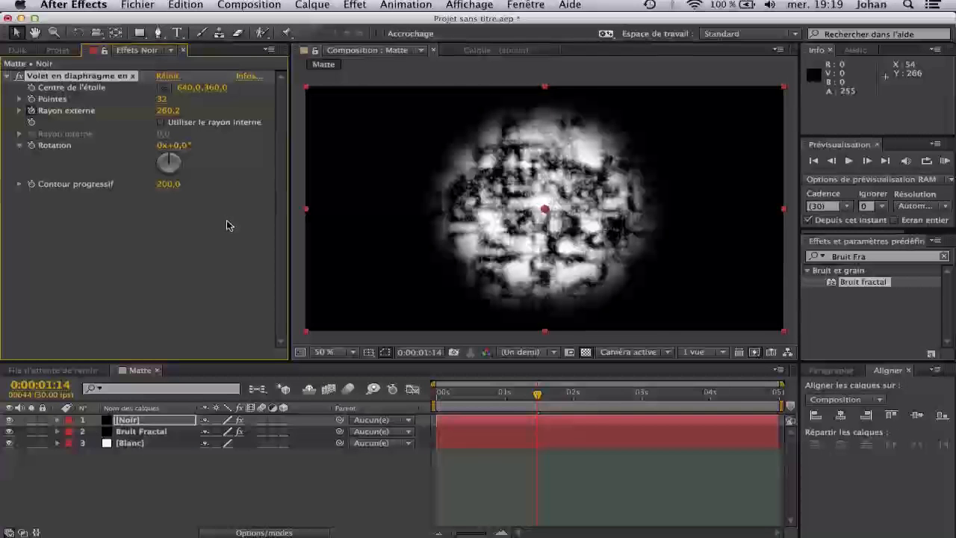
Reveal the Noir layer's Rayon externe keyframes, copy both and place the current time at 0:00:01:20.
{"action": "left_click", "coordinate": [298, 490]}
{"action": "left_click_drag", "start_coordinate": [528, 397], "coordinate": [560, 394]}
{"action": "left_click", "coordinate": [123, 422]}
{"action": "left_click", "coordinate": [123, 432]}
{"action": "left_click", "coordinate": [117, 420]}
{"action": "key", "text": "u"}
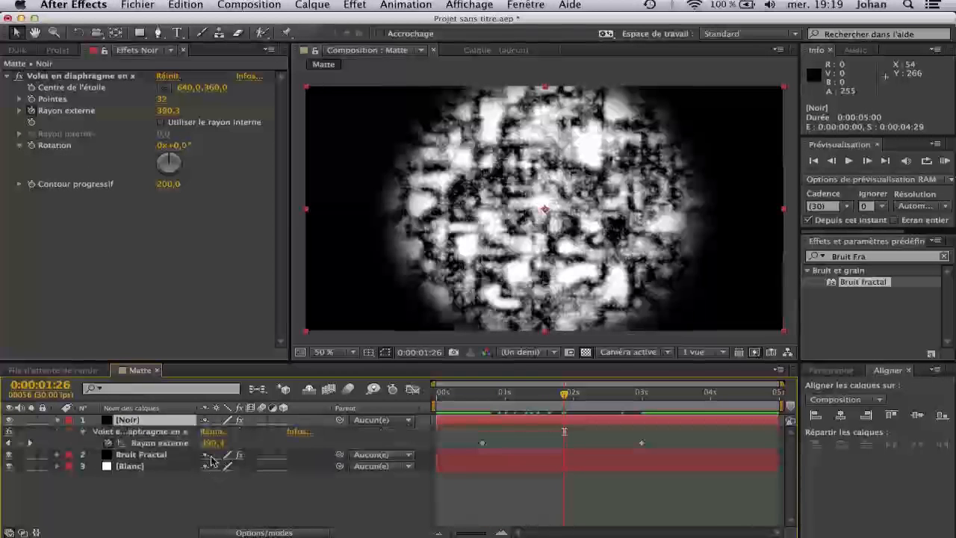
{"action": "left_click_drag", "start_coordinate": [727, 429], "coordinate": [450, 448]}
{"action": "left_click_drag", "start_coordinate": [564, 398], "coordinate": [548, 412]}
{"action": "key", "text": "super+c"}
Paste the copied Rayon externe keyframes onto the Bruit Fractal layer at 0:00:01:20 and reveal them in the timeline.
{"action": "left_click", "coordinate": [135, 454]}
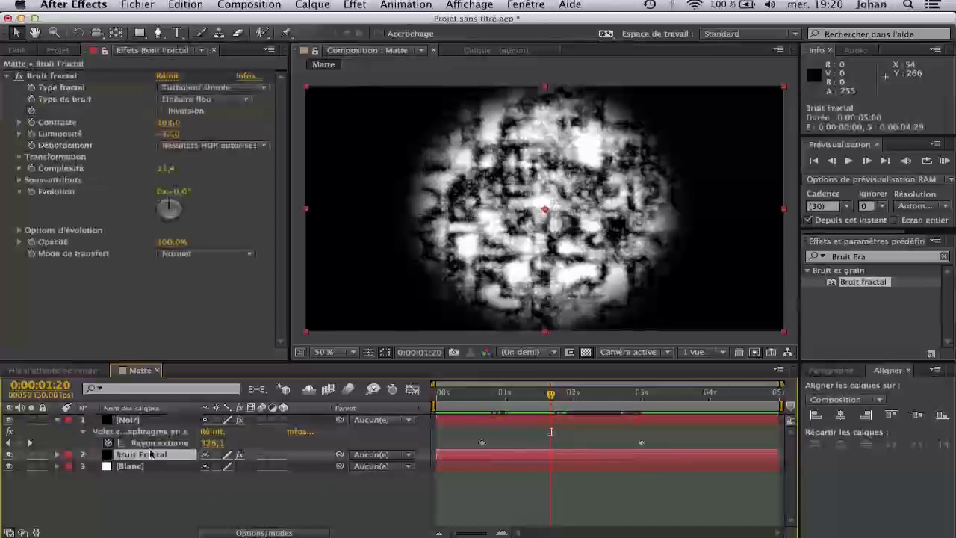
{"action": "left_click", "coordinate": [9, 75]}
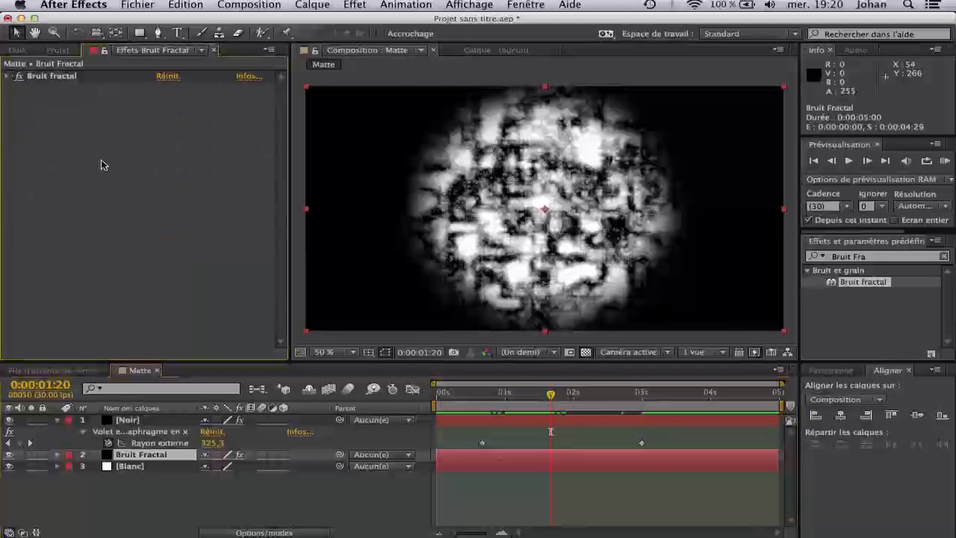
{"action": "key", "text": "super+v"}
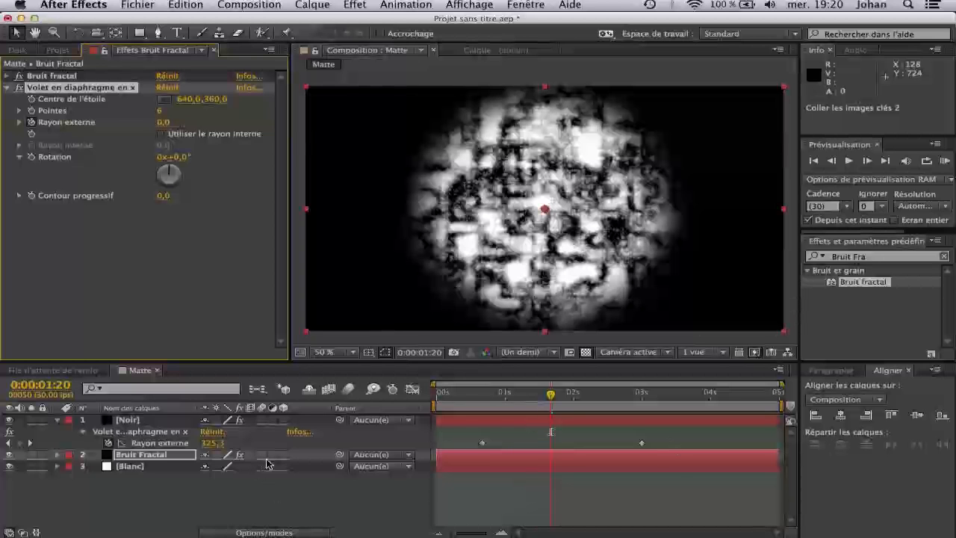
{"action": "key", "text": "u"}
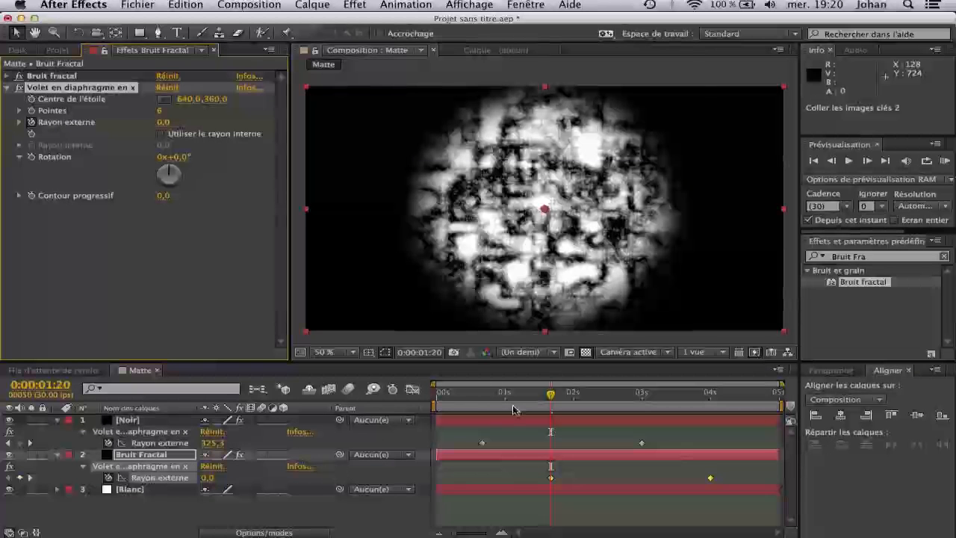
Set the Bruit Fractal layer's Volet en diaphragme en x to 32 Pointes and a Contour progressif of 200.
{"action": "left_click_drag", "start_coordinate": [485, 408], "coordinate": [611, 405]}
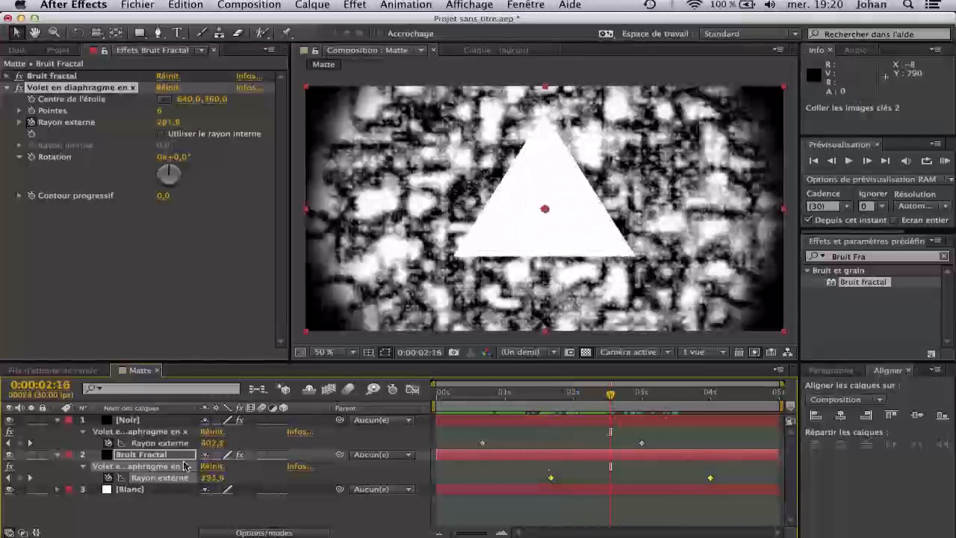
{"action": "left_click", "coordinate": [156, 455]}
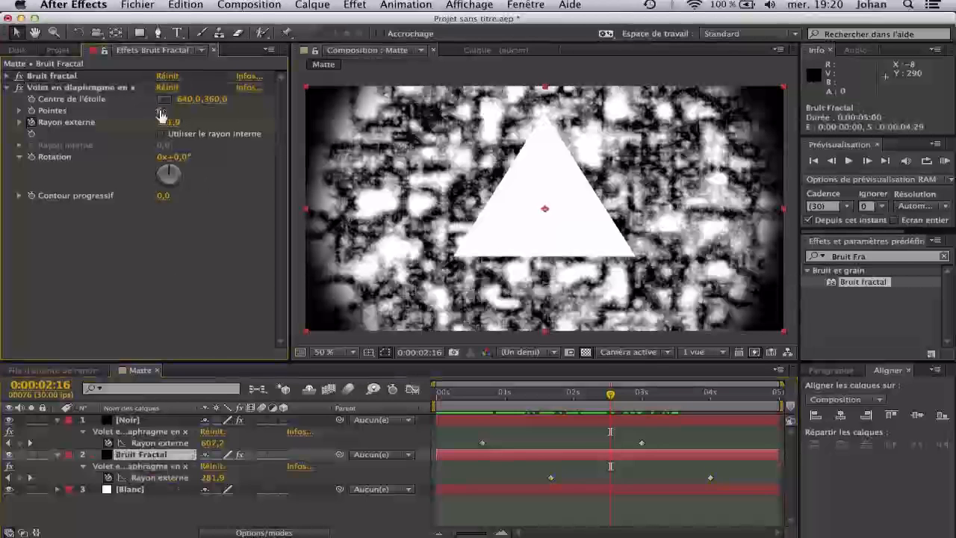
{"action": "left_click_drag", "start_coordinate": [168, 109], "coordinate": [194, 110]}
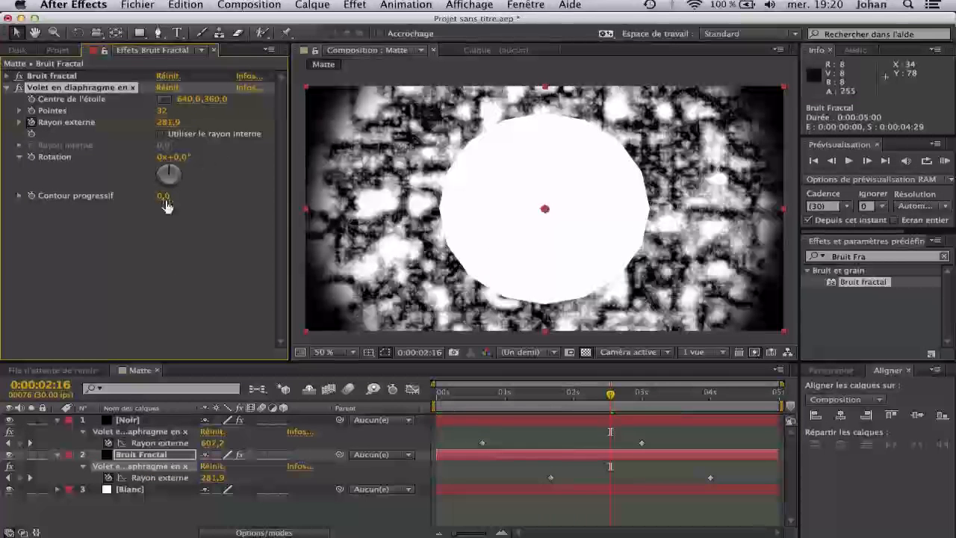
{"action": "key", "text": "Return"}
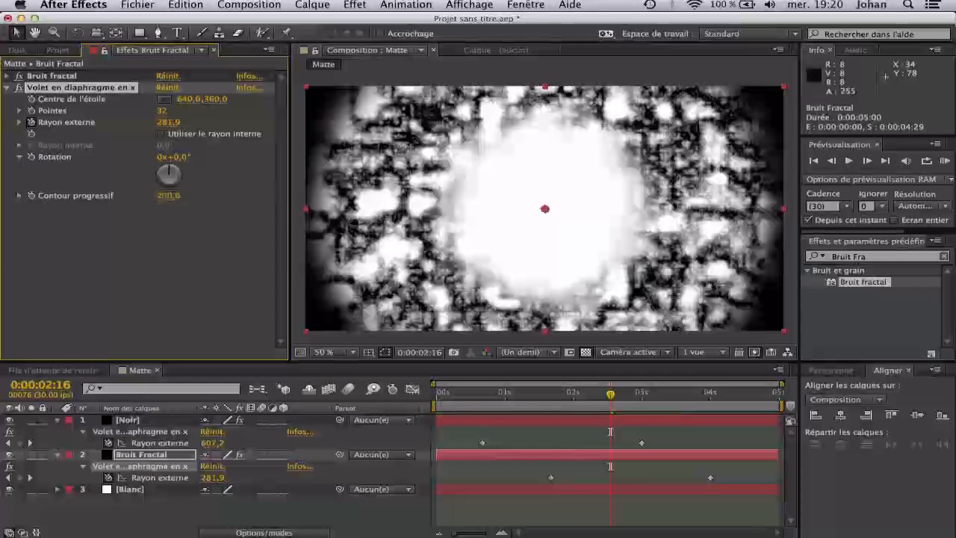
Preview the Matte animation from the first frame, then collapse the Noir and Bruit Fractal layers' properties.
{"action": "left_click", "coordinate": [464, 471]}
{"action": "key", "text": "Home"}
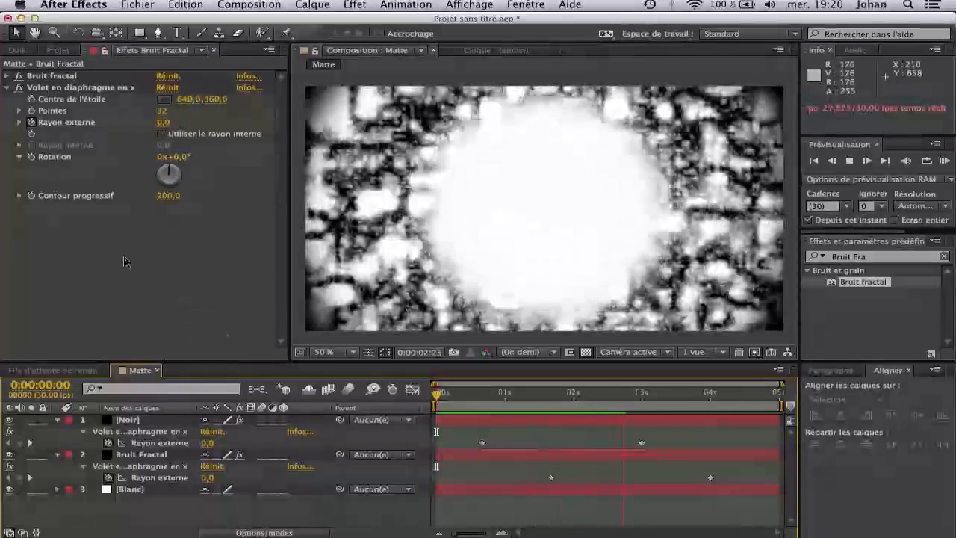
{"action": "key", "text": "space"}
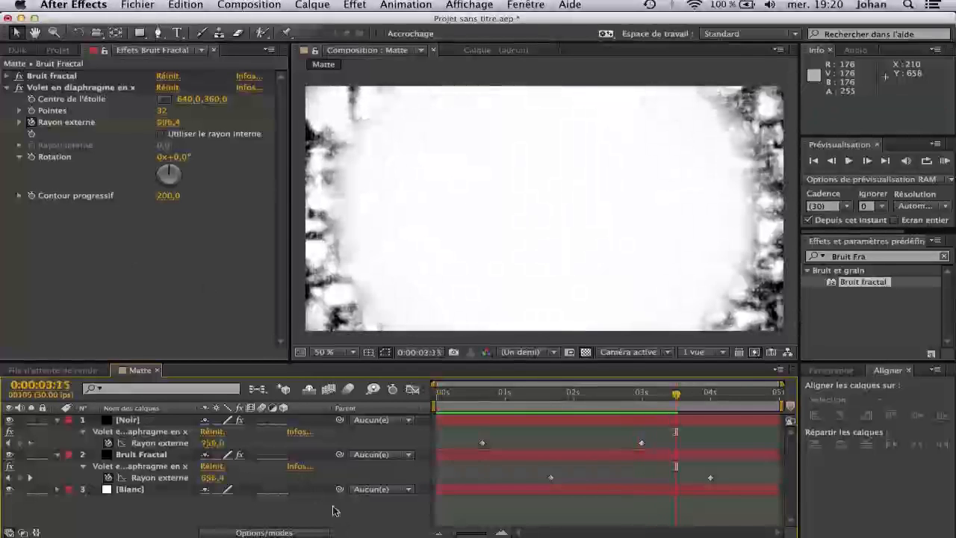
{"action": "left_click", "coordinate": [56, 420]}
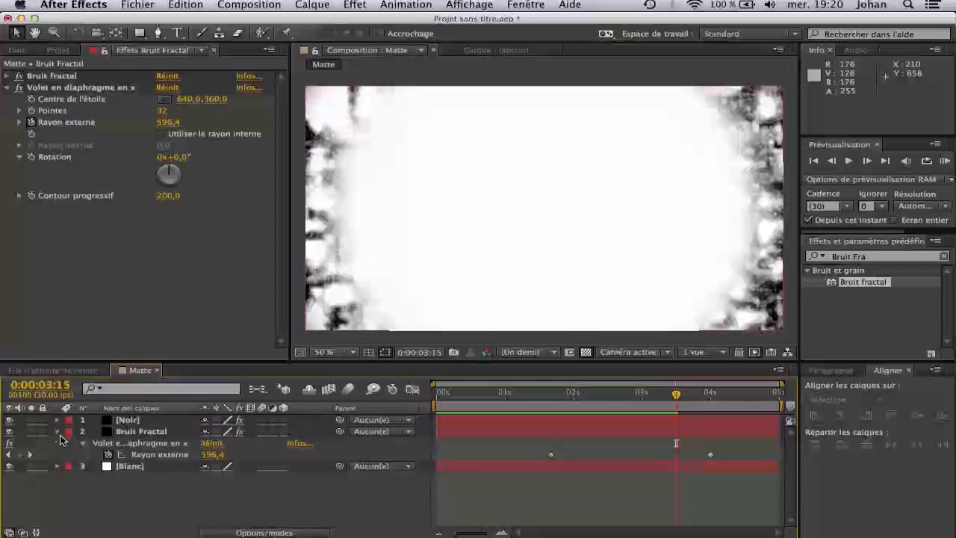
{"action": "left_click", "coordinate": [56, 431]}
Start importing a file into the project and browse to the items tagged En Cours.
{"action": "left_click", "coordinate": [59, 50]}
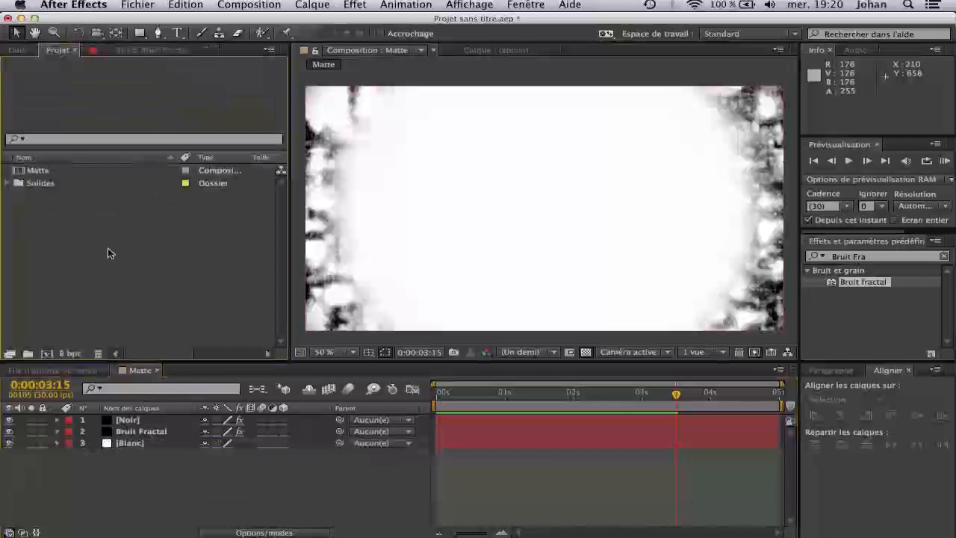
{"action": "double_click", "coordinate": [91, 250]}
{"action": "left_click", "coordinate": [253, 144]}
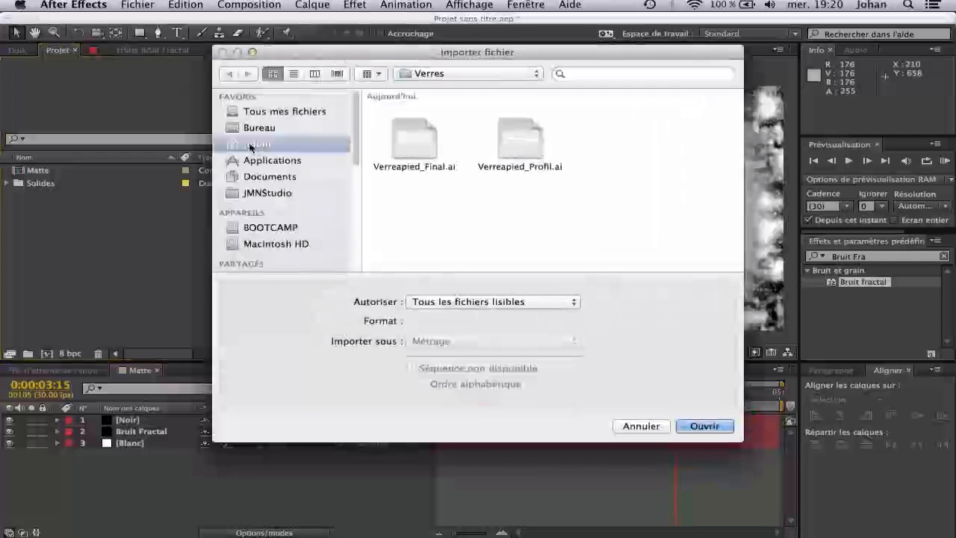
{"action": "scroll", "coordinate": [247, 180], "scroll_direction": "down", "scroll_amount": 3}
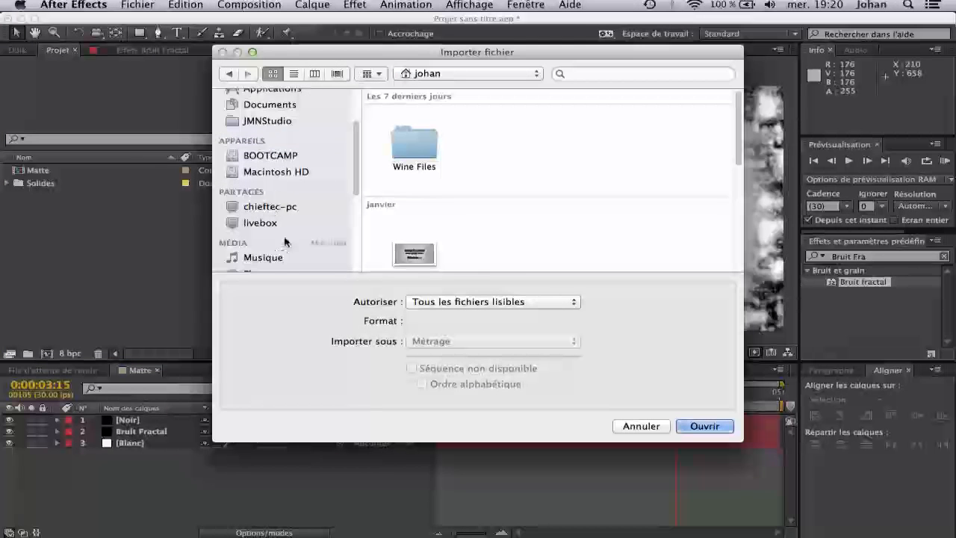
{"action": "scroll", "coordinate": [285, 238], "scroll_direction": "down", "scroll_amount": 5}
{"action": "left_click", "coordinate": [264, 165]}
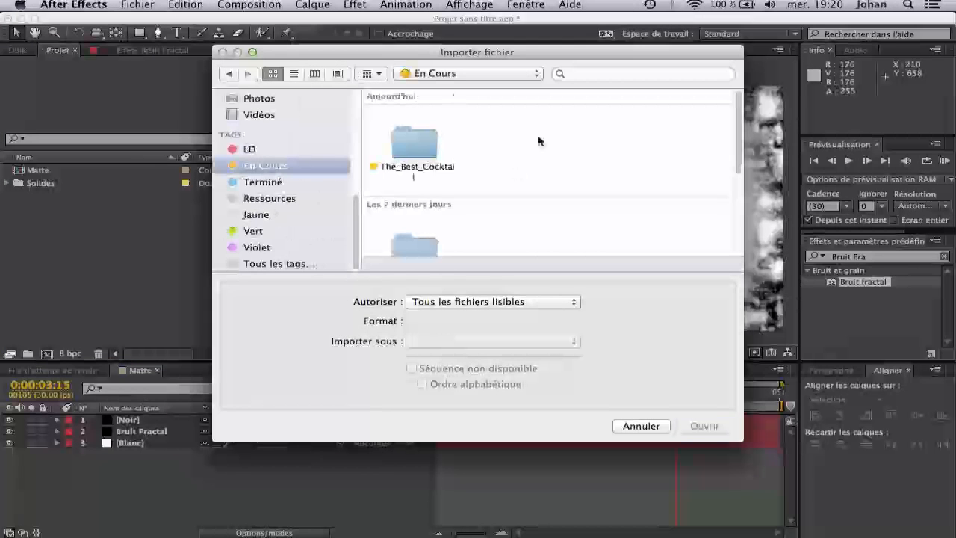
Open the Rendus_Tuto folder inside Fire_Text_Tuto and Tests_Fire_text for the import.
{"action": "left_click", "coordinate": [411, 150]}
{"action": "scroll", "coordinate": [481, 168], "scroll_direction": "down", "scroll_amount": 3}
{"action": "scroll", "coordinate": [481, 167], "scroll_direction": "up", "scroll_amount": 3}
{"action": "double_click", "coordinate": [424, 174]}
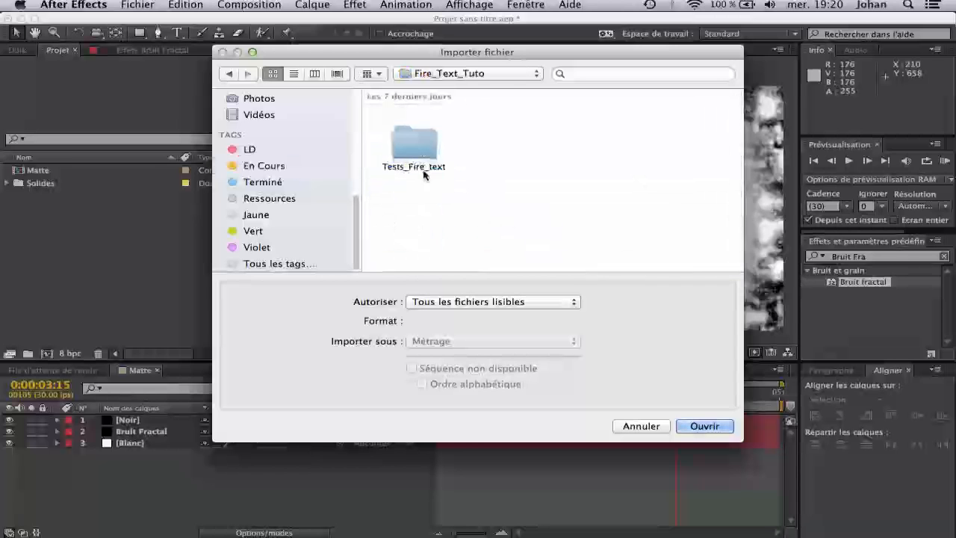
{"action": "double_click", "coordinate": [413, 139]}
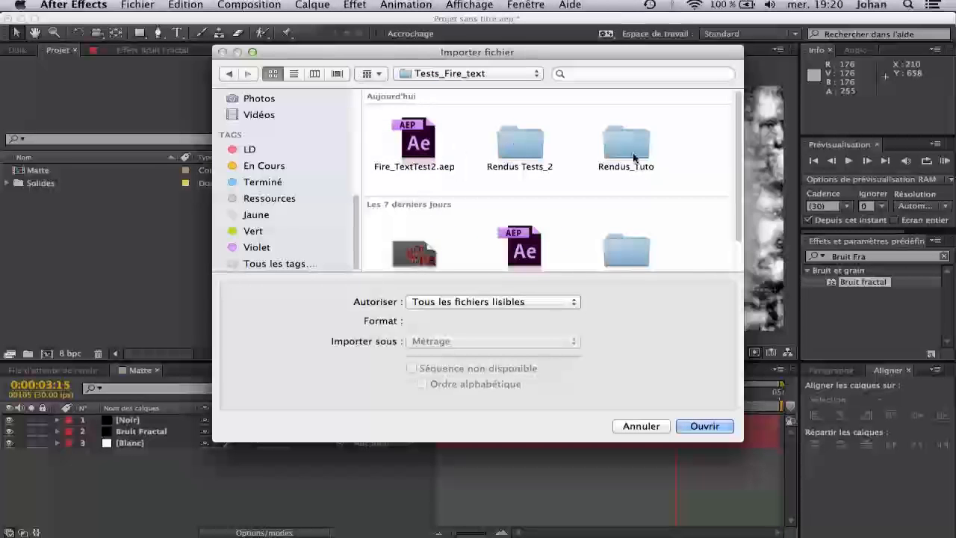
{"action": "scroll", "coordinate": [633, 157], "scroll_direction": "down", "scroll_amount": 1}
{"action": "double_click", "coordinate": [632, 120]}
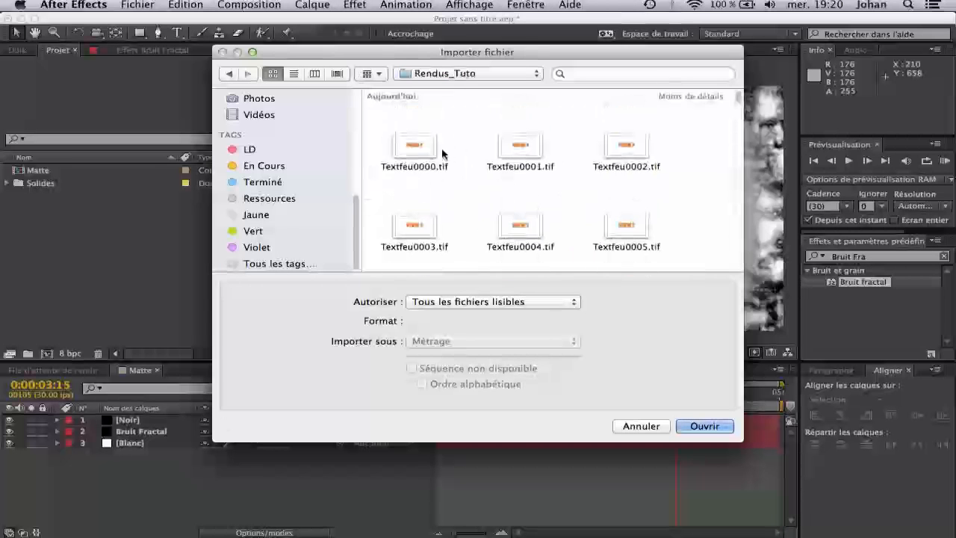
Import Textfeu0000.tif as a TIFF sequence with the alpha interpreted as Direct - sans cache.
{"action": "left_click", "coordinate": [441, 152]}
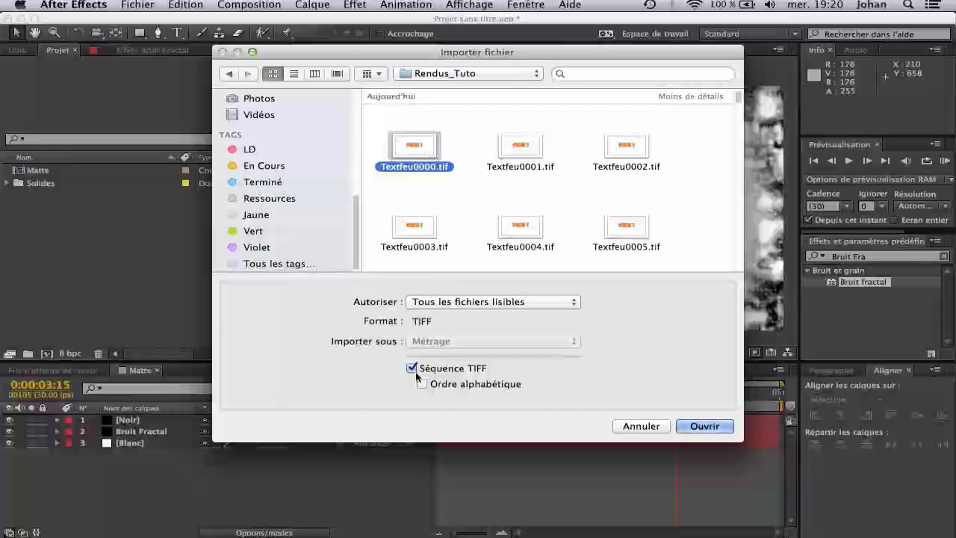
{"action": "left_click", "coordinate": [702, 427]}
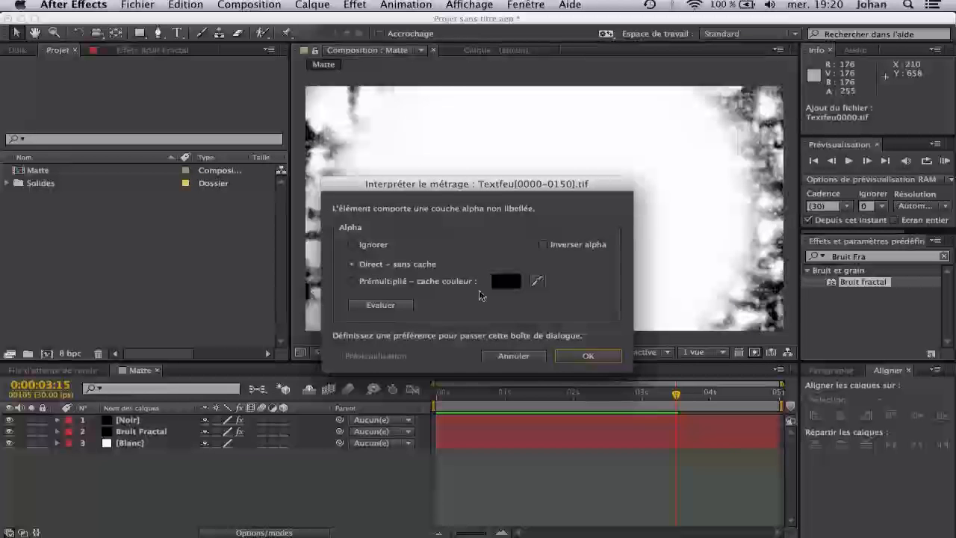
{"action": "left_click", "coordinate": [591, 356]}
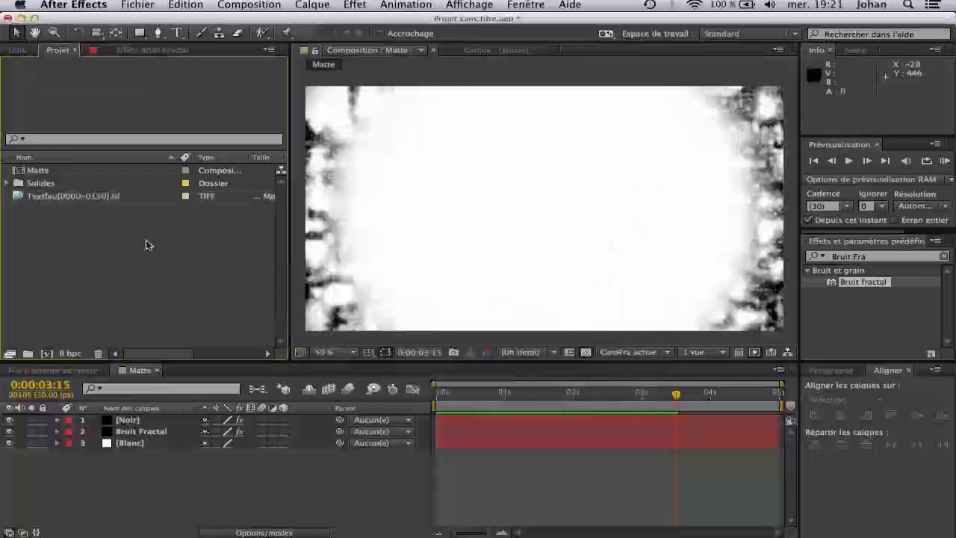
Import the TextNoir.tif image from the same folder and accept its alpha interpretation.
{"action": "double_click", "coordinate": [146, 244]}
{"action": "scroll", "coordinate": [470, 163], "scroll_direction": "down", "scroll_amount": 20}
{"action": "scroll", "coordinate": [471, 163], "scroll_direction": "down", "scroll_amount": 3}
{"action": "left_click", "coordinate": [520, 224]}
{"action": "left_click", "coordinate": [704, 426]}
{"action": "left_click", "coordinate": [588, 355]}
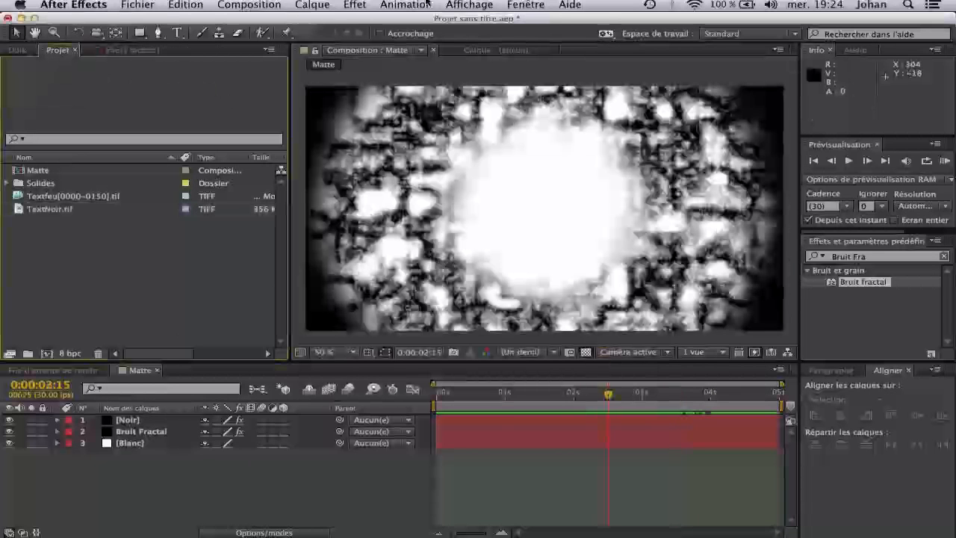
Create a new composition named Texte.
{"action": "left_click", "coordinate": [267, 5]}
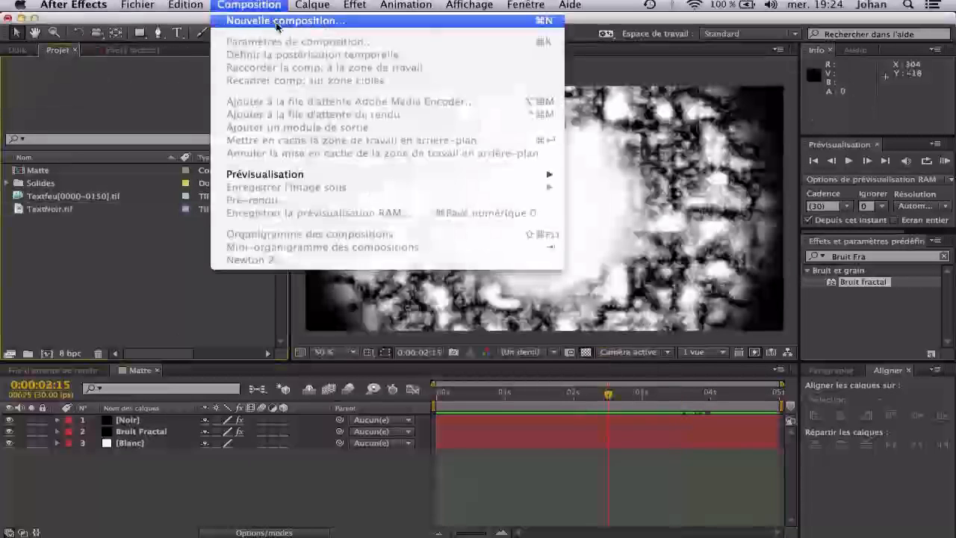
{"action": "left_click", "coordinate": [285, 20]}
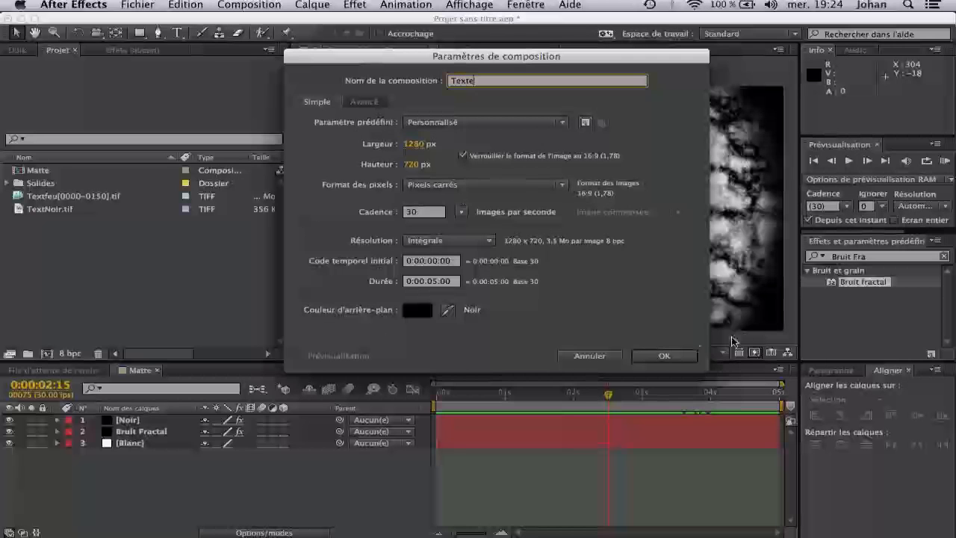
{"action": "left_click", "coordinate": [691, 355]}
Add the Textfeu sequence, TextNoir.tif and the Matte composition to Texte, with TextNoir.tif on top and Matte at the bottom.
{"action": "left_click_drag", "start_coordinate": [60, 208], "coordinate": [189, 423]}
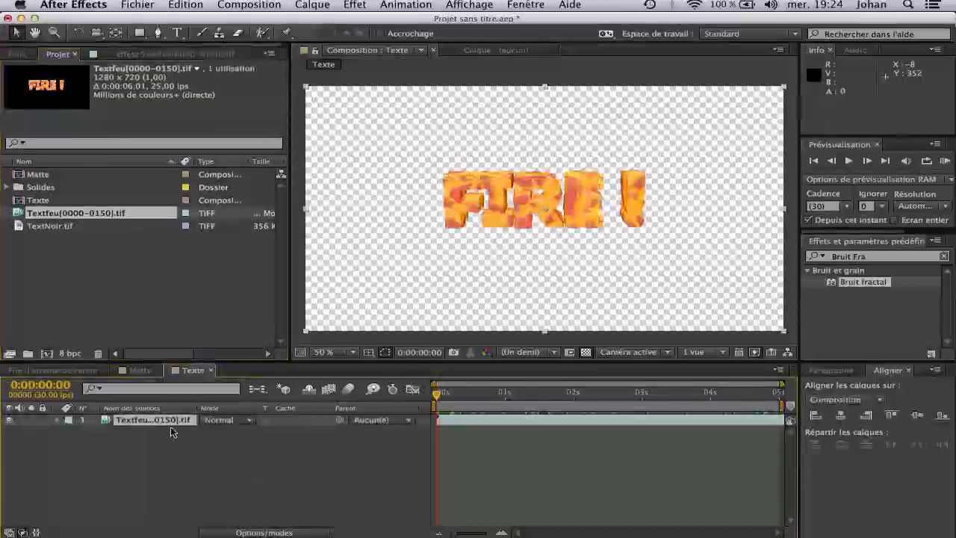
{"action": "left_click_drag", "start_coordinate": [48, 232], "coordinate": [250, 491]}
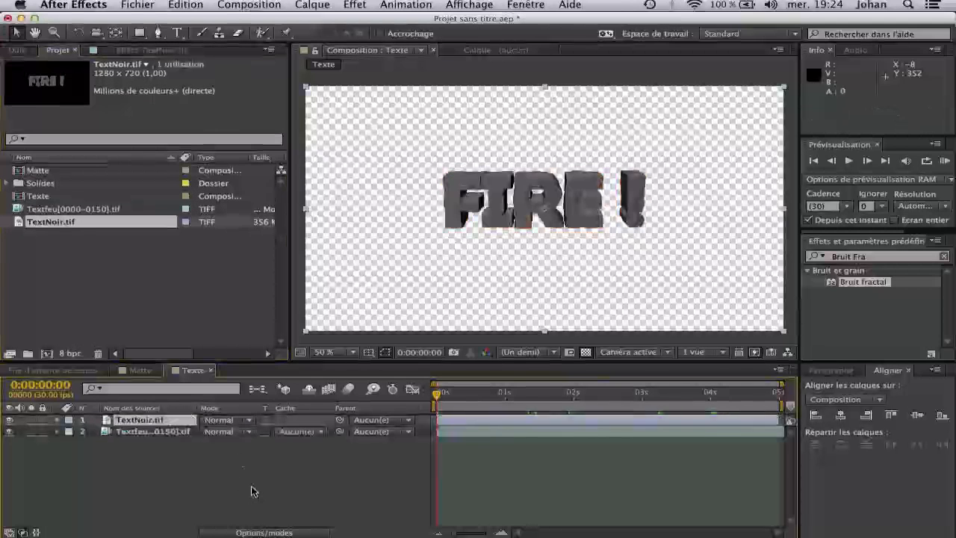
{"action": "left_click_drag", "start_coordinate": [36, 170], "coordinate": [213, 465]}
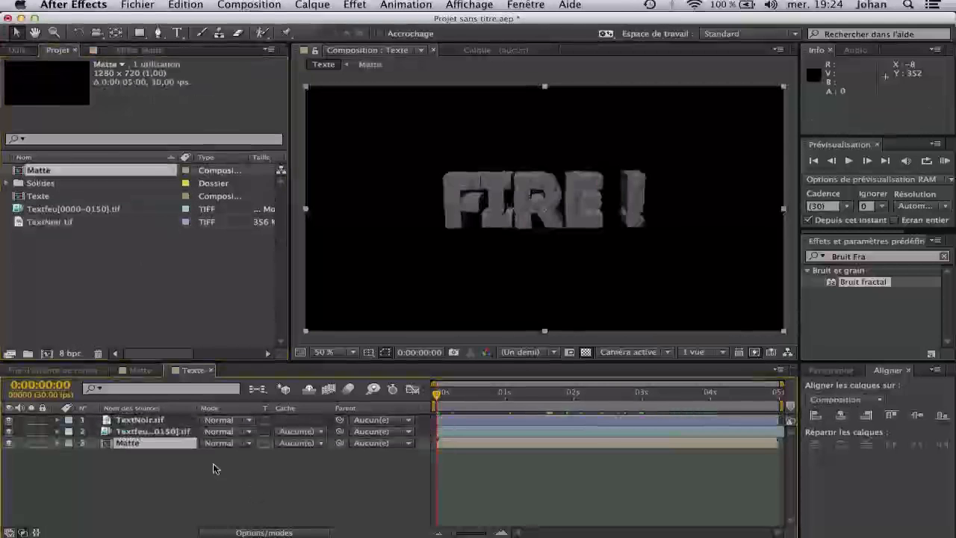
{"action": "left_click", "coordinate": [230, 462]}
Hide the Textfeu layer and move the TextNoir.tif layer directly below the Matte layer.
{"action": "left_click", "coordinate": [142, 422]}
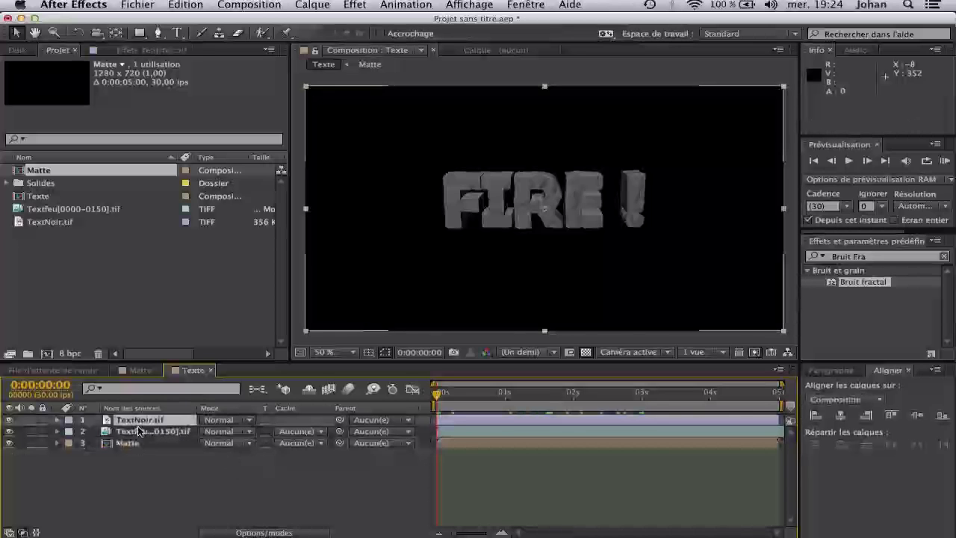
{"action": "left_click", "coordinate": [9, 421]}
{"action": "left_click", "coordinate": [179, 465]}
{"action": "left_click", "coordinate": [9, 431]}
{"action": "left_click", "coordinate": [9, 419]}
{"action": "left_click_drag", "start_coordinate": [139, 419], "coordinate": [144, 458]}
{"action": "left_click", "coordinate": [161, 443]}
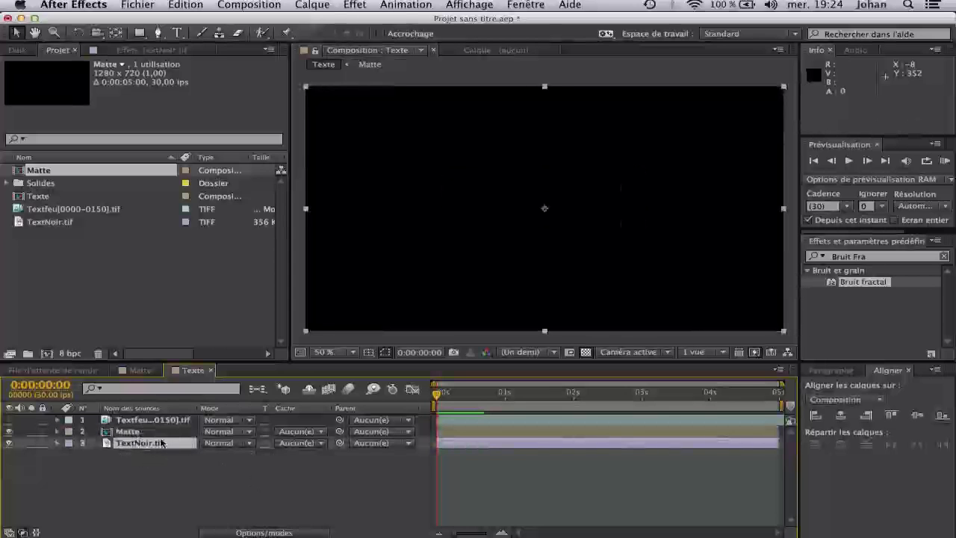
Set the track matte of the TextNoir.tif layer to Luminance inversée Matte and scrub through the animation to check it.
{"action": "left_click", "coordinate": [295, 444]}
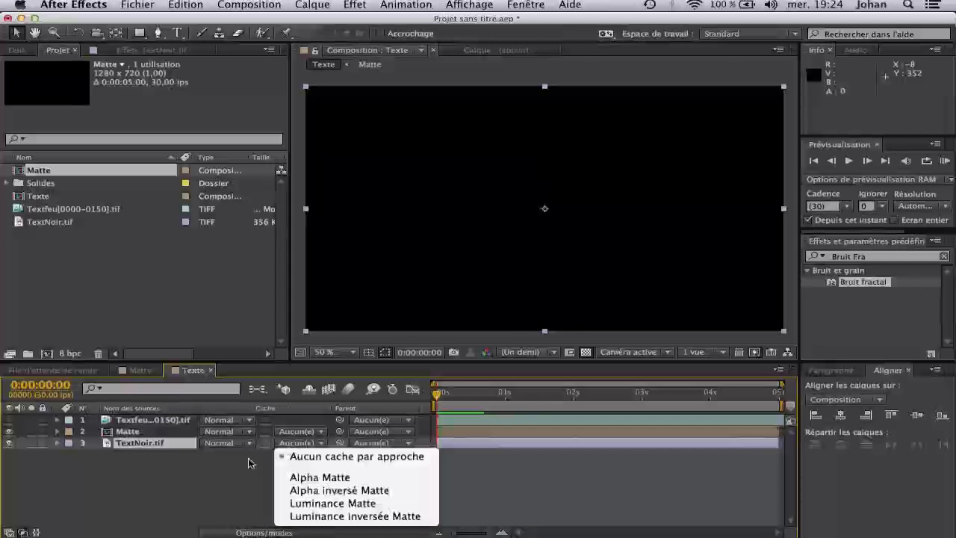
{"action": "left_click", "coordinate": [305, 515]}
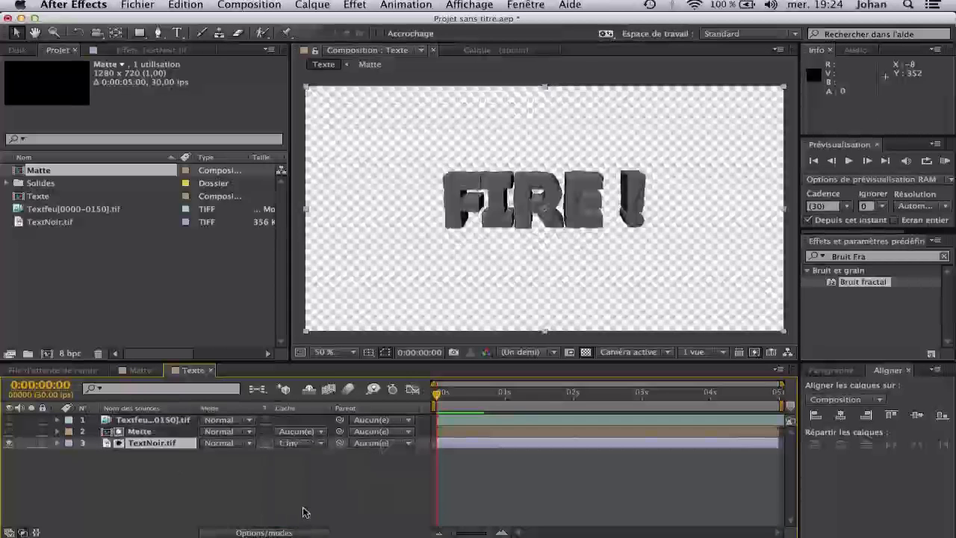
{"action": "mouse_move", "coordinate": [466, 400]}
{"action": "left_mouse_down"}
{"action": "mouse_move", "coordinate": [528, 400]}
{"action": "mouse_move", "coordinate": [438, 396]}
{"action": "mouse_move", "coordinate": [516, 412]}
{"action": "mouse_move", "coordinate": [612, 411]}
{"action": "mouse_move", "coordinate": [377, 405]}
{"action": "left_mouse_up"}
{"action": "left_click_drag", "start_coordinate": [481, 401], "coordinate": [522, 401]}
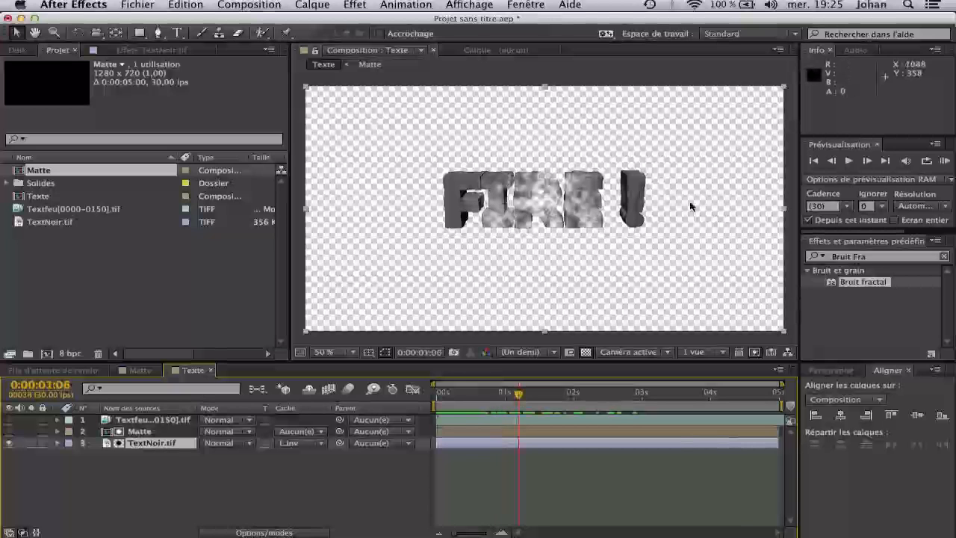
{"action": "left_click_drag", "start_coordinate": [517, 412], "coordinate": [475, 412]}
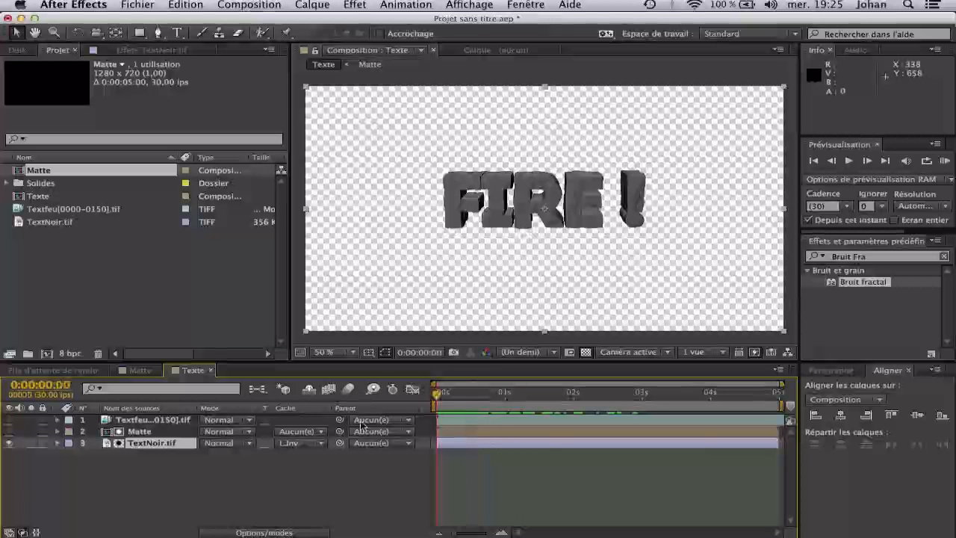
Duplicate the Matte layer above the Textfeu layer and set Textfeu's track matte to Luminance Matte.
{"action": "left_click", "coordinate": [136, 432]}
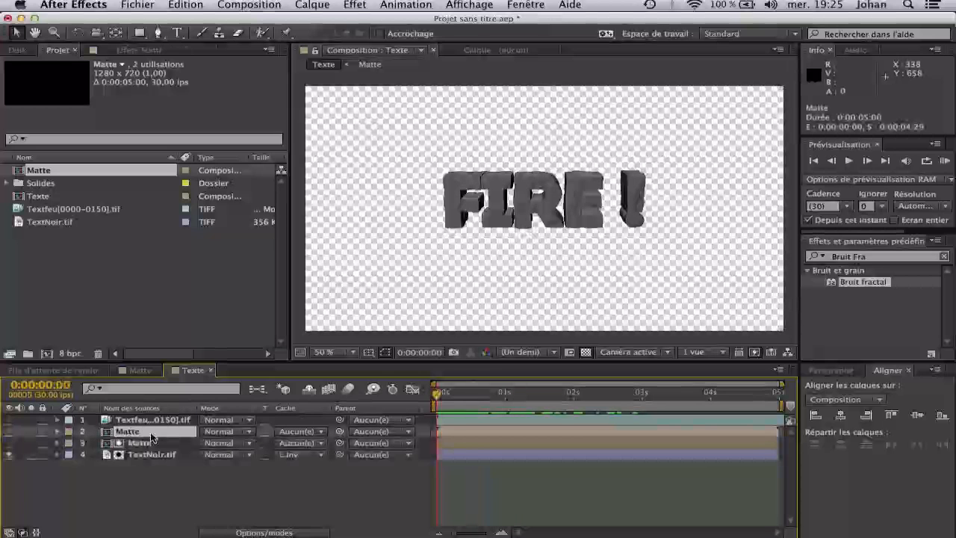
{"action": "key", "text": "super+d"}
{"action": "left_click_drag", "start_coordinate": [153, 433], "coordinate": [164, 421]}
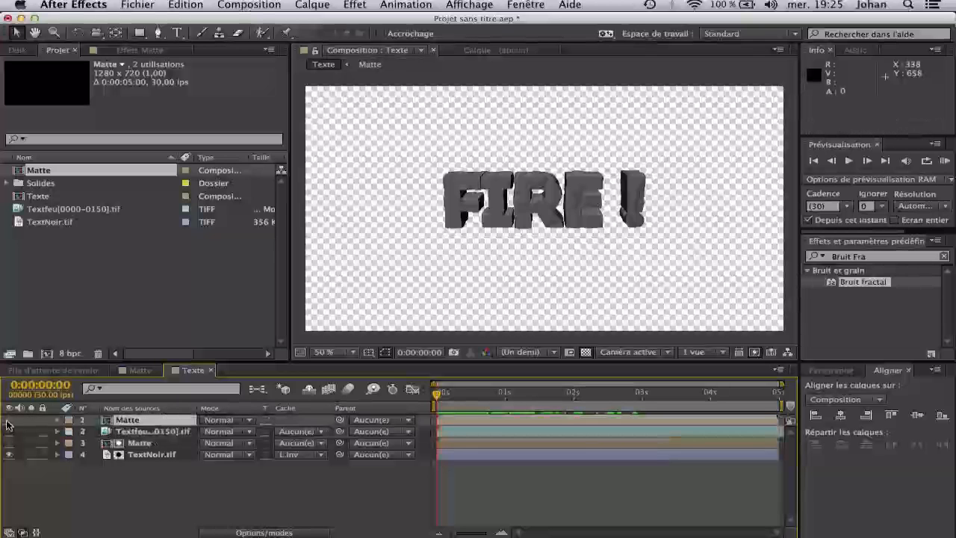
{"action": "left_click", "coordinate": [298, 432]}
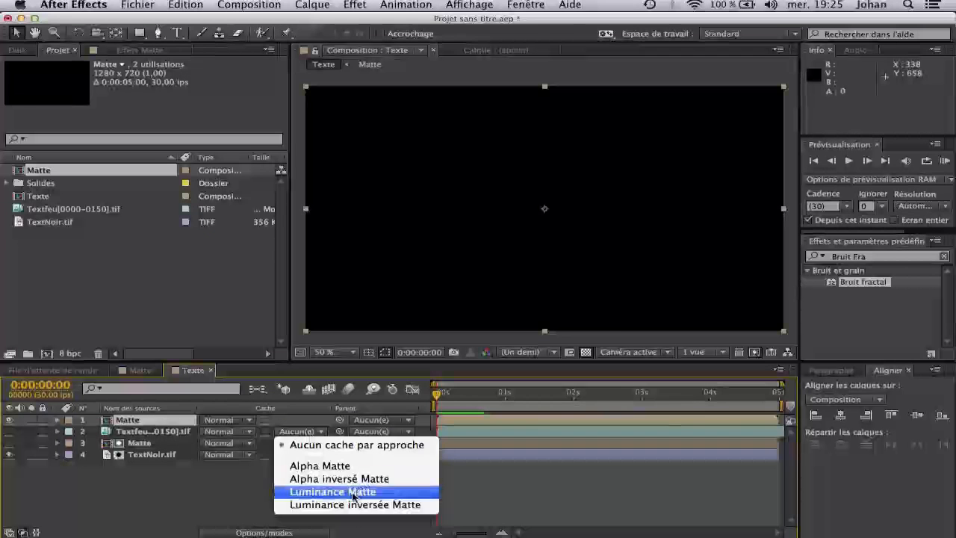
{"action": "left_click", "coordinate": [332, 491]}
Show the Textfeu layer and preview the combined text animation from the start.
{"action": "mouse_move", "coordinate": [493, 401]}
{"action": "left_mouse_down"}
{"action": "mouse_move", "coordinate": [515, 401]}
{"action": "mouse_move", "coordinate": [486, 408]}
{"action": "left_mouse_up"}
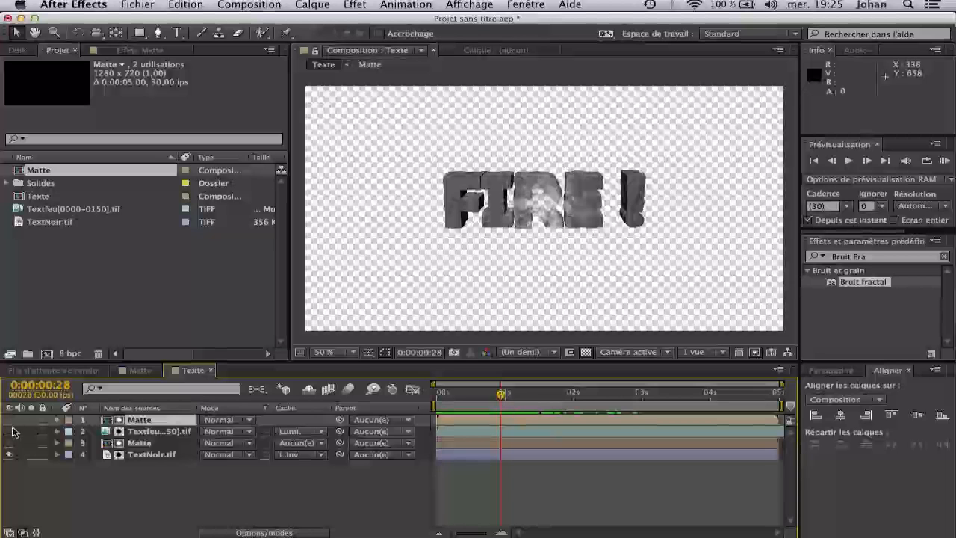
{"action": "left_click_drag", "start_coordinate": [500, 394], "coordinate": [288, 406]}
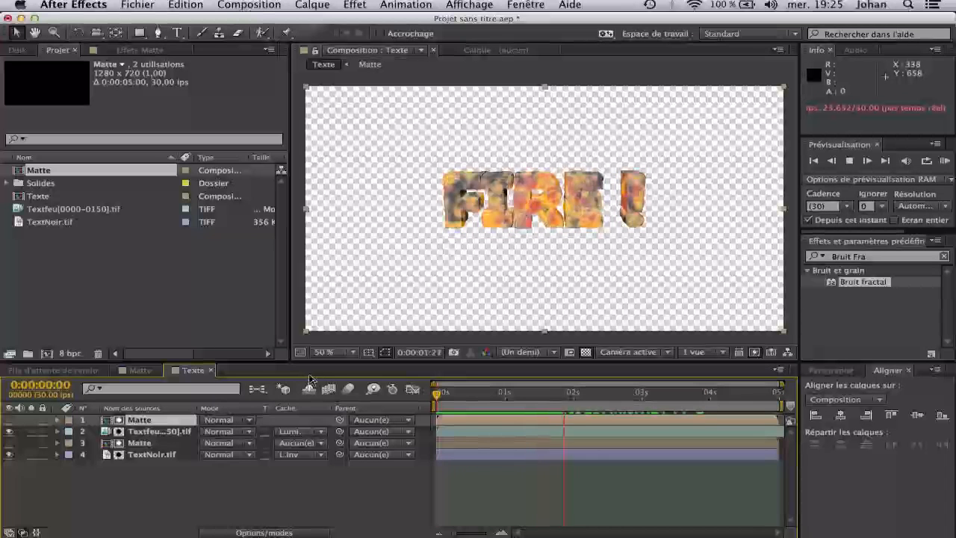
{"action": "key", "text": "space"}
Create a new composition named Finale and add the Texte composition to it.
{"action": "left_click", "coordinate": [197, 234]}
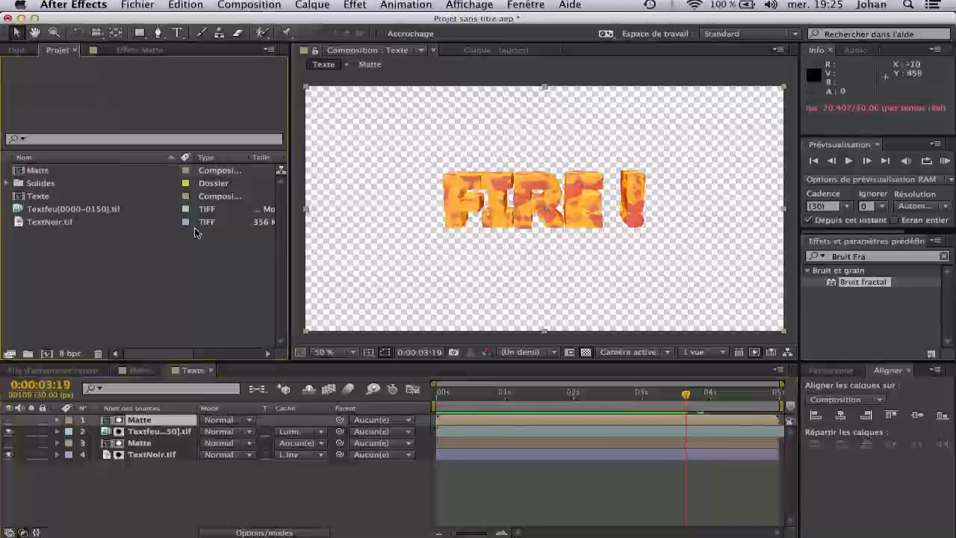
{"action": "left_click", "coordinate": [251, 5]}
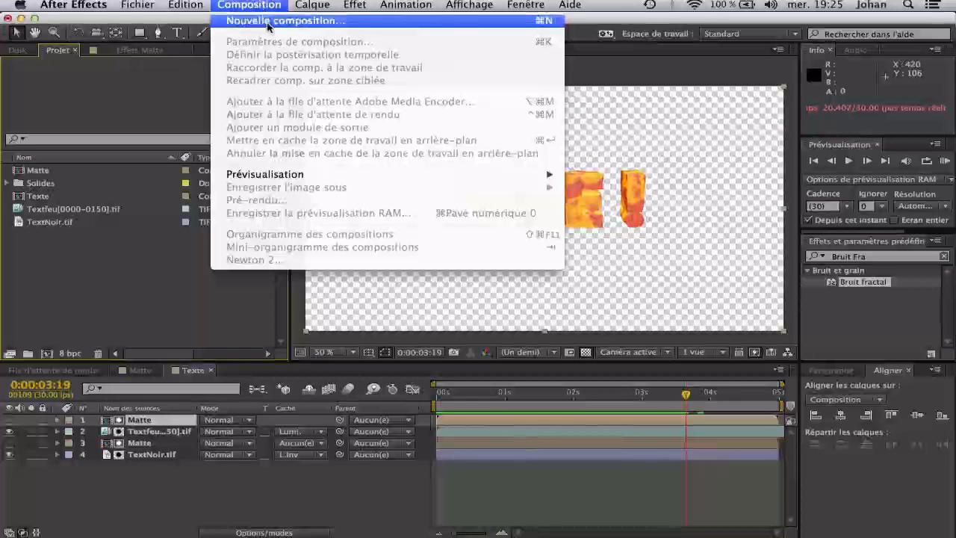
{"action": "left_click", "coordinate": [246, 22]}
{"action": "type", "text": "C"}
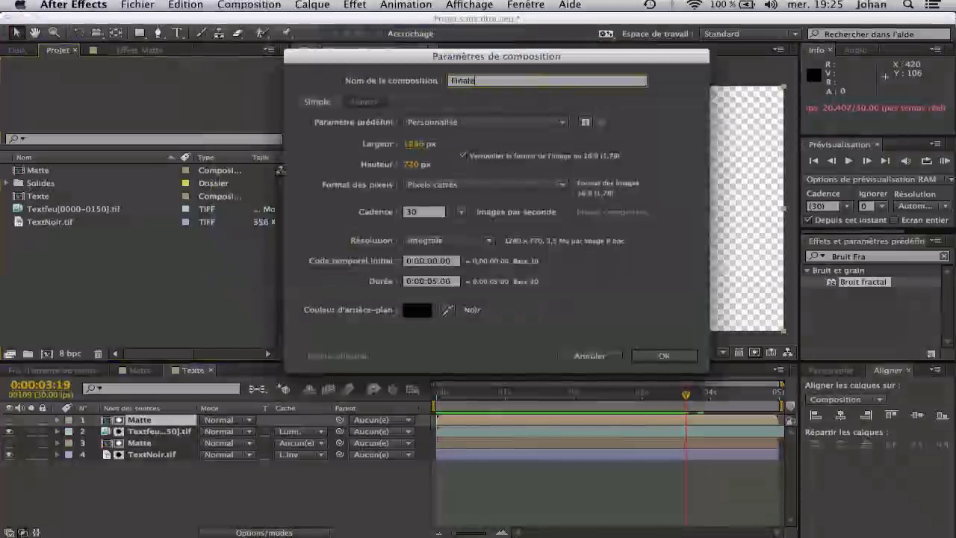
{"action": "key", "text": "Return"}
{"action": "left_click_drag", "start_coordinate": [41, 209], "coordinate": [264, 453]}
Start importing a file and browse through Ressources and Textures to the Stone folder.
{"action": "double_click", "coordinate": [149, 272]}
{"action": "scroll", "coordinate": [304, 146], "scroll_direction": "down", "scroll_amount": 5}
{"action": "left_click", "coordinate": [288, 198]}
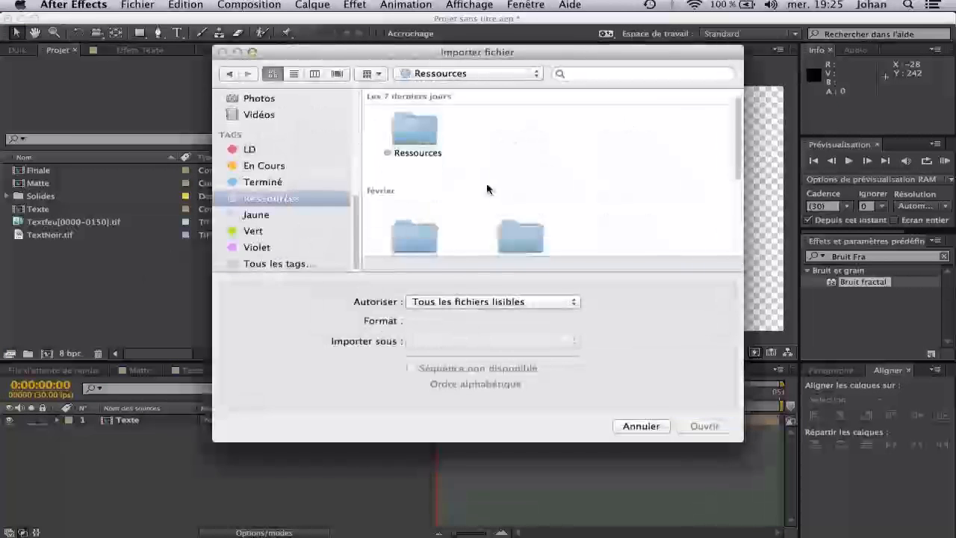
{"action": "double_click", "coordinate": [420, 149]}
{"action": "scroll", "coordinate": [410, 222], "scroll_direction": "down", "scroll_amount": 1}
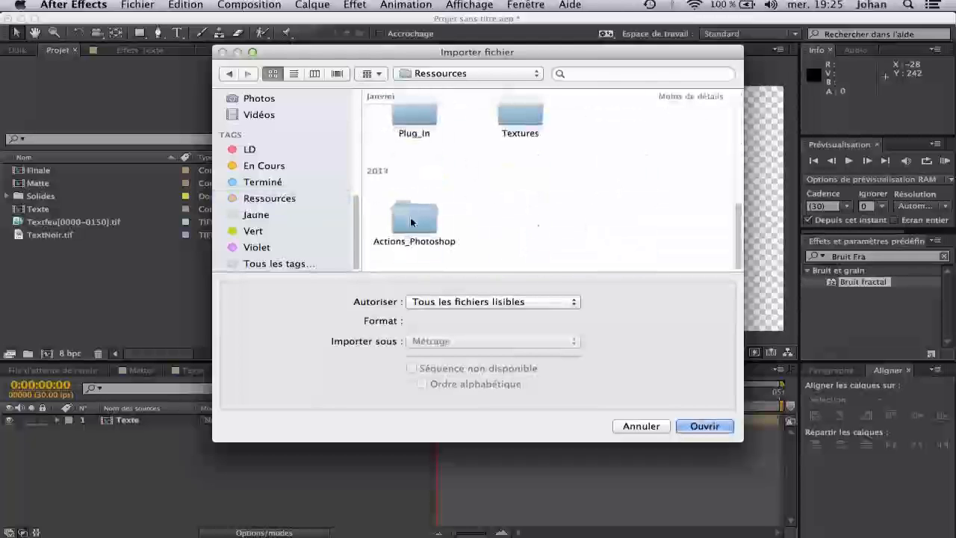
{"action": "double_click", "coordinate": [518, 127]}
{"action": "double_click", "coordinate": [417, 213]}
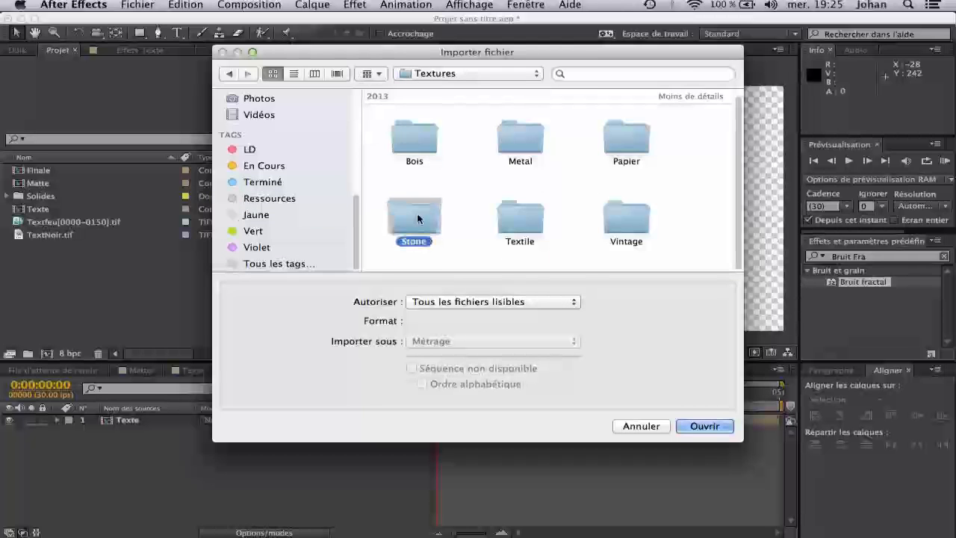
{"action": "scroll", "coordinate": [523, 168], "scroll_direction": "down", "scroll_amount": 3}
{"action": "left_click", "coordinate": [414, 168]}
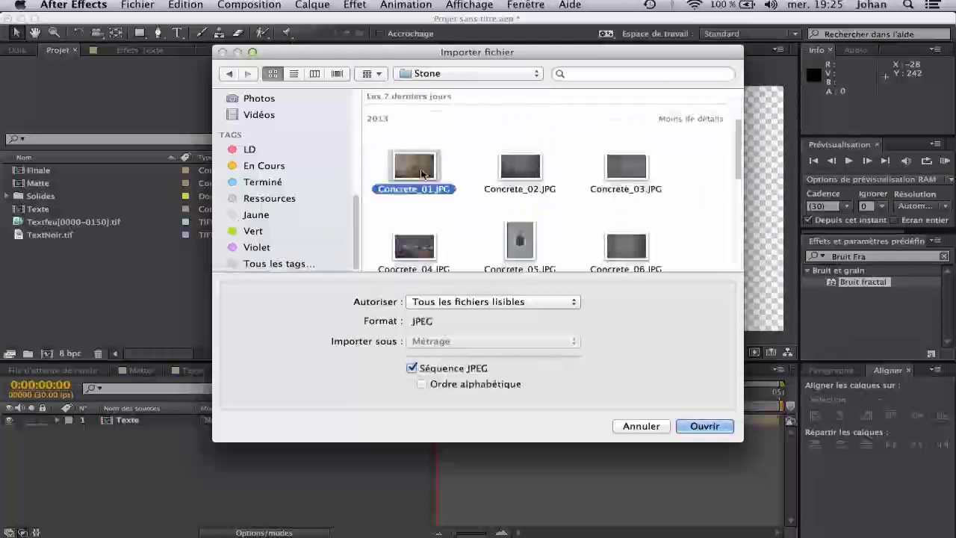
{"action": "left_click", "coordinate": [704, 425]}
{"action": "mouse_move", "coordinate": [71, 170]}
{"action": "left_mouse_down"}
{"action": "mouse_move", "coordinate": [73, 182]}
{"action": "mouse_move", "coordinate": [79, 171]}
{"action": "left_mouse_up"}
{"action": "key", "text": "Delete"}
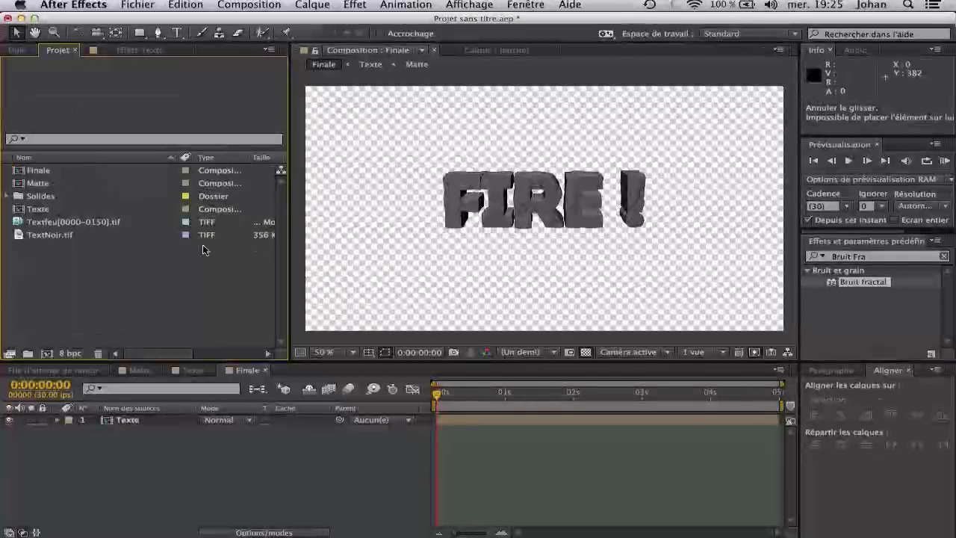
Import Concrete_01.JPG as a single image with the JPEG sequence option off, and place it below Texte in Finale.
{"action": "double_click", "coordinate": [194, 306]}
{"action": "scroll", "coordinate": [426, 187], "scroll_direction": "down", "scroll_amount": 3}
{"action": "scroll", "coordinate": [422, 224], "scroll_direction": "up", "scroll_amount": 3}
{"action": "left_click", "coordinate": [414, 252]}
{"action": "left_click", "coordinate": [439, 370]}
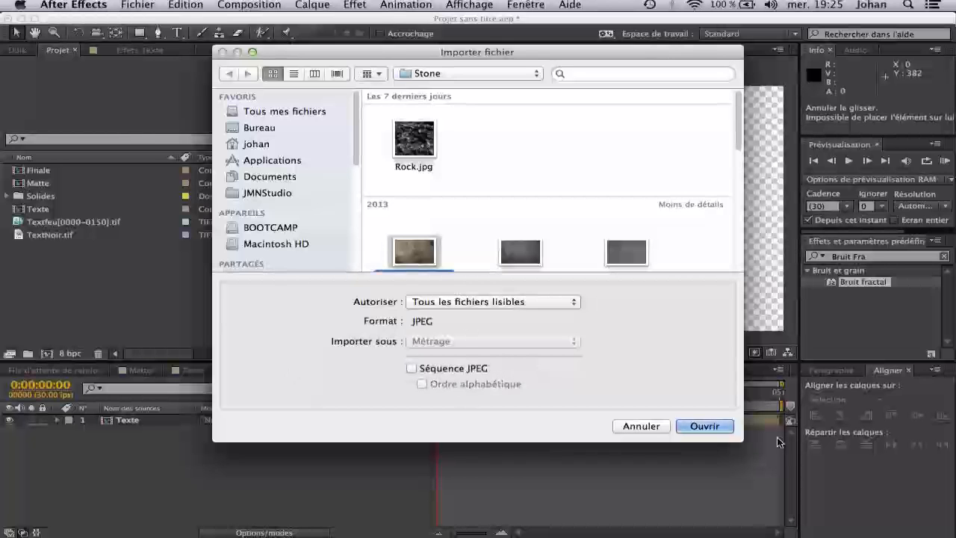
{"action": "key", "text": "Return"}
{"action": "left_click_drag", "start_coordinate": [342, 432], "coordinate": [256, 471]}
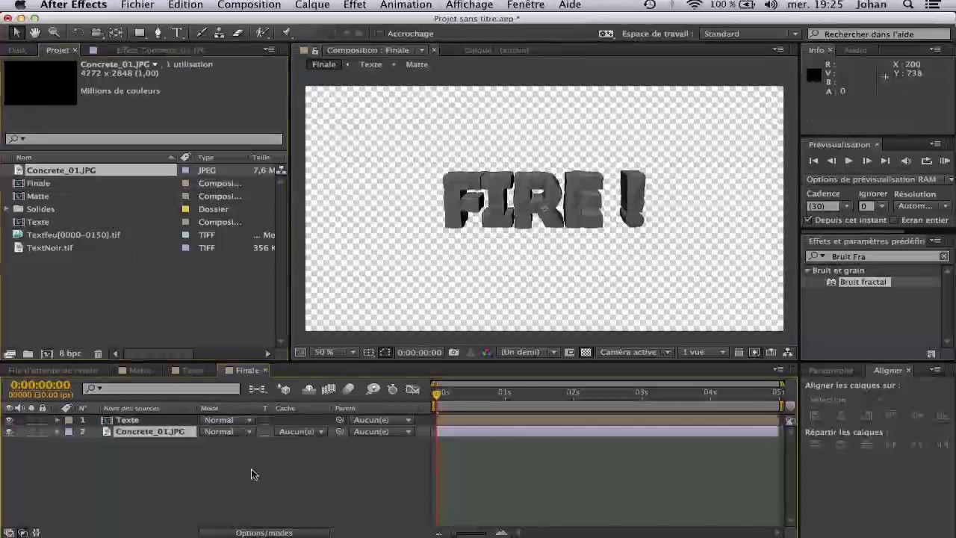
Set the scale of the Concrete_01.JPG layer to 33%.
{"action": "key", "text": "s"}
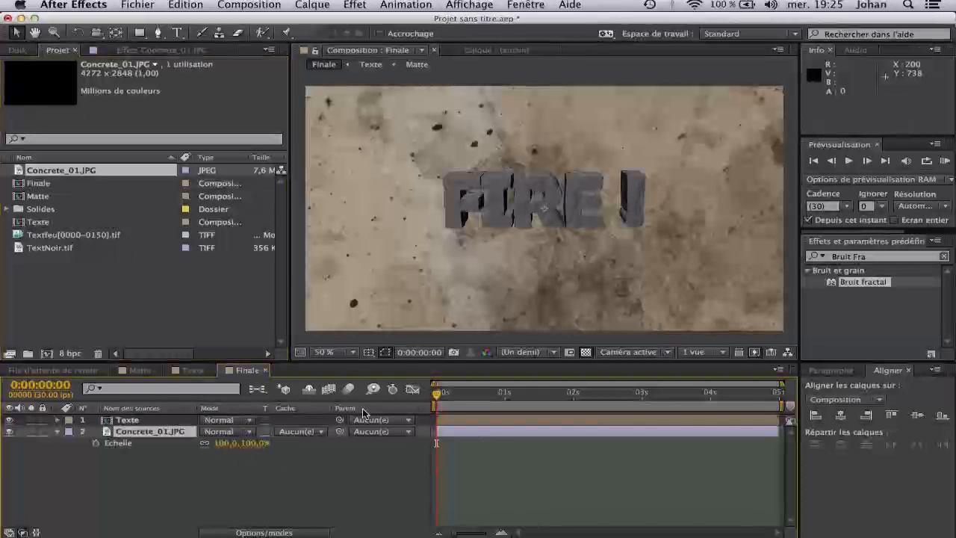
{"action": "left_click_drag", "start_coordinate": [224, 446], "coordinate": [185, 457]}
{"action": "left_click", "coordinate": [224, 478]}
Find the Teinte effect and apply it to the Concrete_01.JPG layer.
{"action": "left_click", "coordinate": [155, 433]}
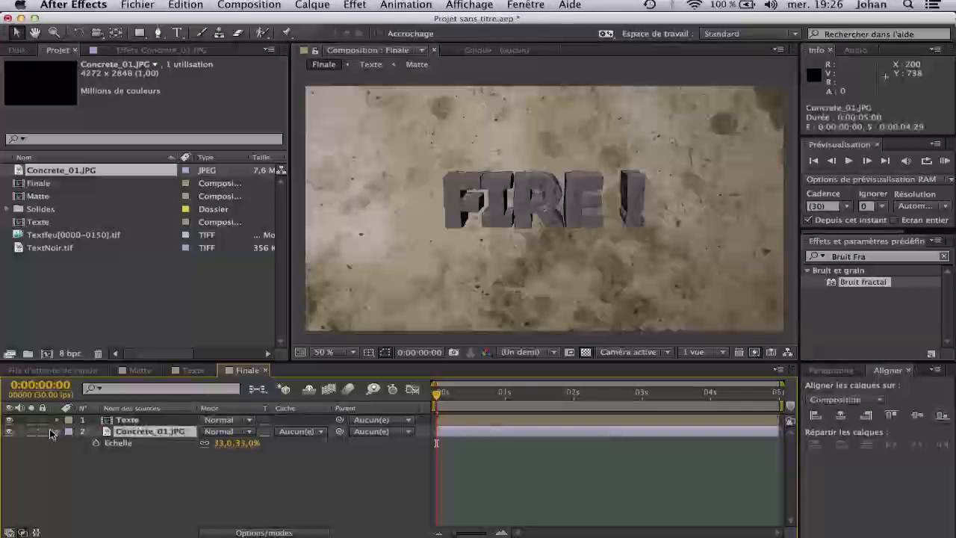
{"action": "left_click", "coordinate": [158, 435]}
{"action": "left_click", "coordinate": [870, 256]}
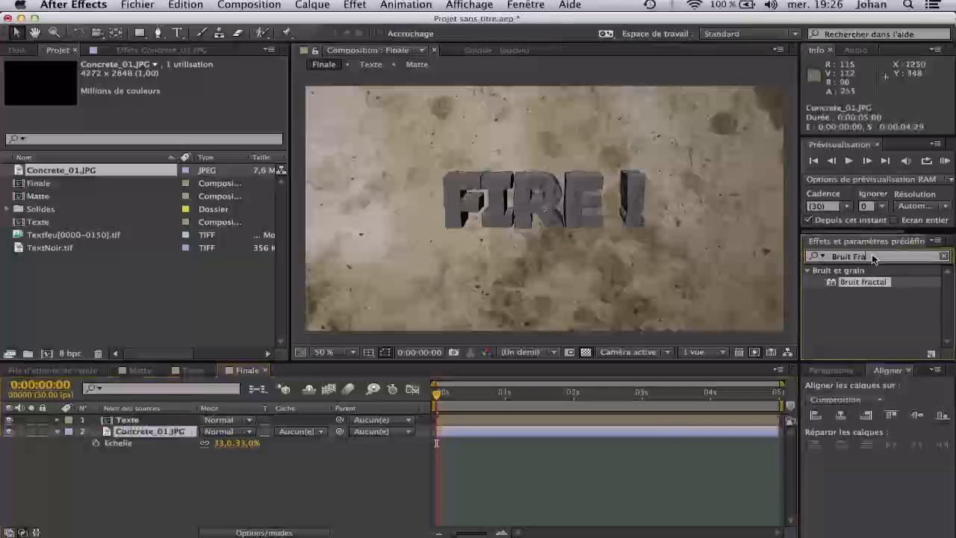
{"action": "type", "text": "Teinte"}
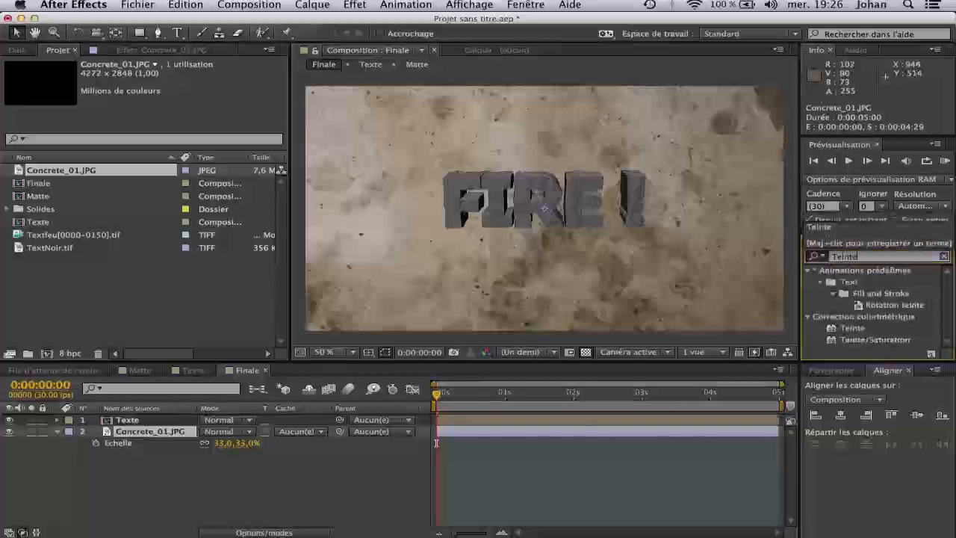
{"action": "left_click_drag", "start_coordinate": [852, 328], "coordinate": [132, 432]}
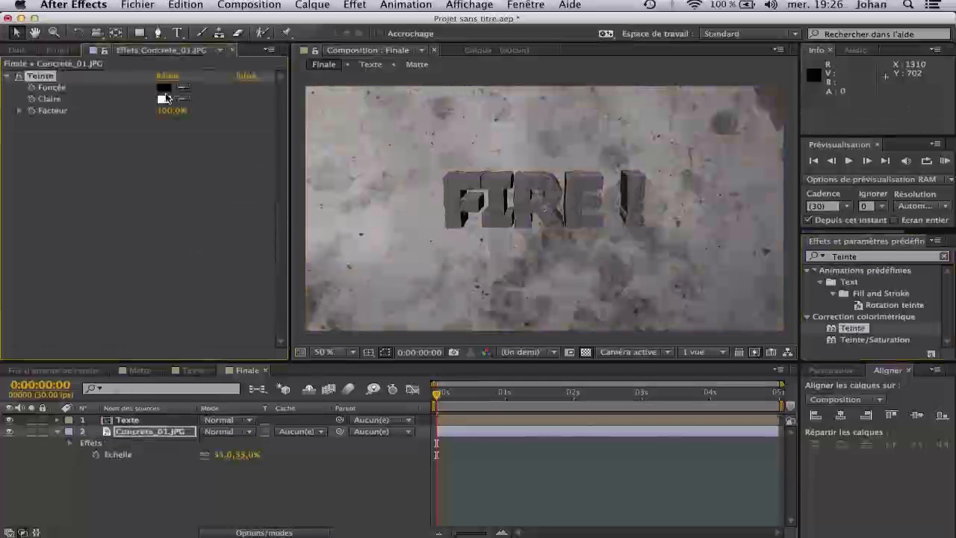
Set the Claire colour of the Teinte effect to dark grey 383636.
{"action": "left_click", "coordinate": [163, 97]}
{"action": "left_click", "coordinate": [324, 433]}
{"action": "left_click", "coordinate": [231, 421]}
{"action": "left_click_drag", "start_coordinate": [231, 420], "coordinate": [236, 431]}
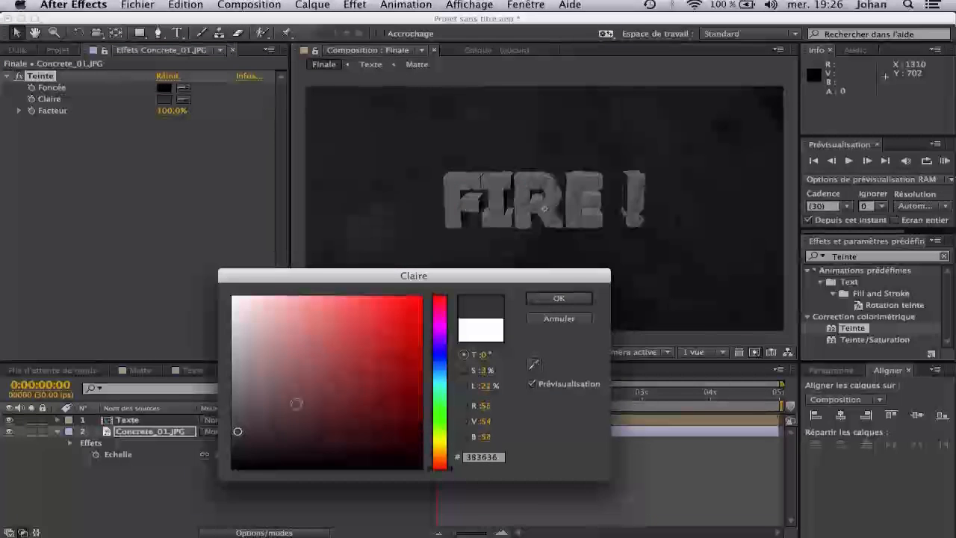
{"action": "left_click", "coordinate": [558, 298]}
Collapse the Concrete_01.JPG layer's properties, preview the Finale composition, and return to the project items.
{"action": "left_click", "coordinate": [292, 466]}
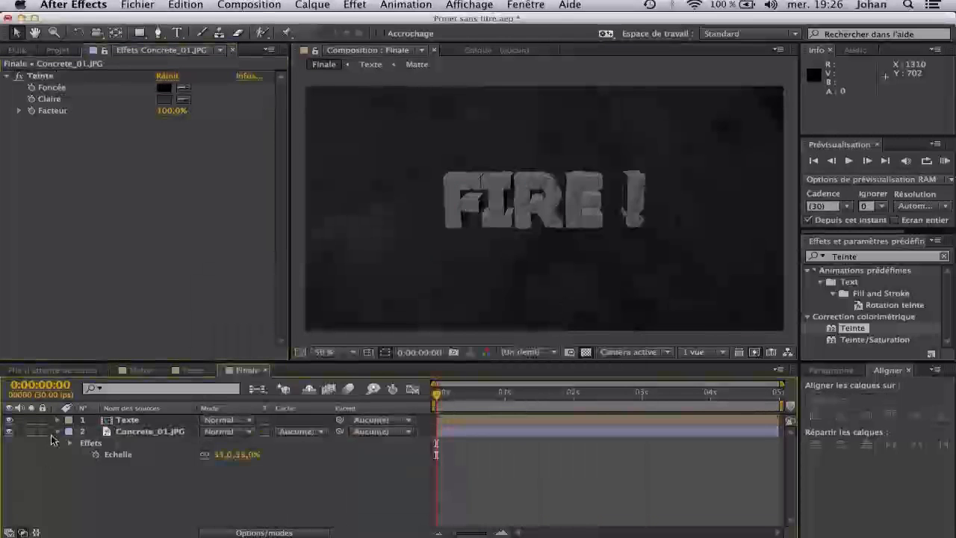
{"action": "left_click", "coordinate": [57, 431]}
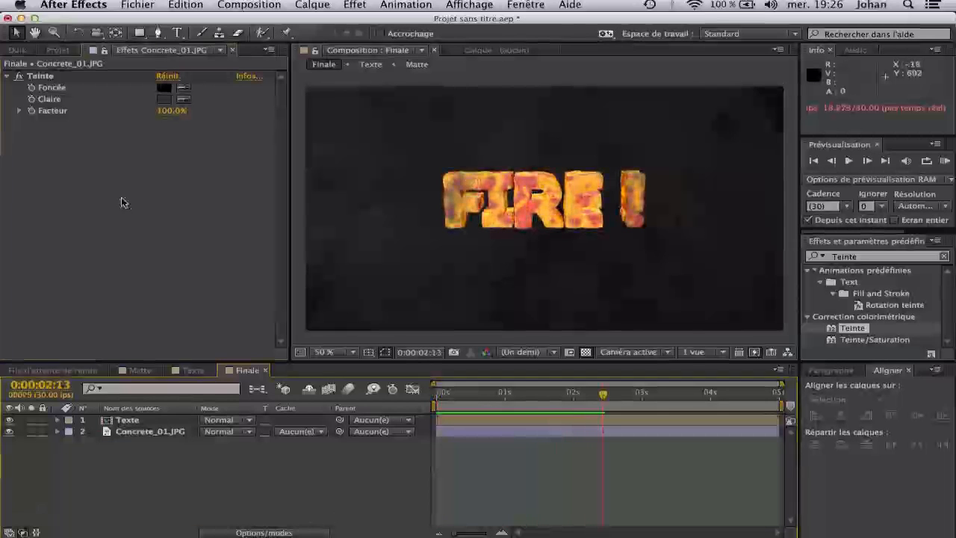
{"action": "left_click", "coordinate": [59, 50]}
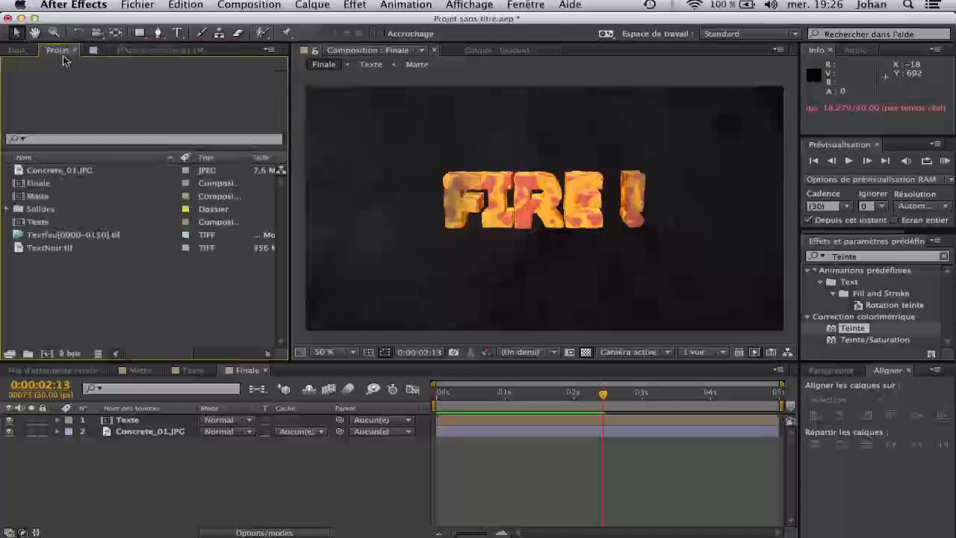
Set the project colour depth to 32 bpc and apply the Lueur diffuse effect to the Texte layer.
{"action": "left_click", "coordinate": [64, 355], "text": "alt"}
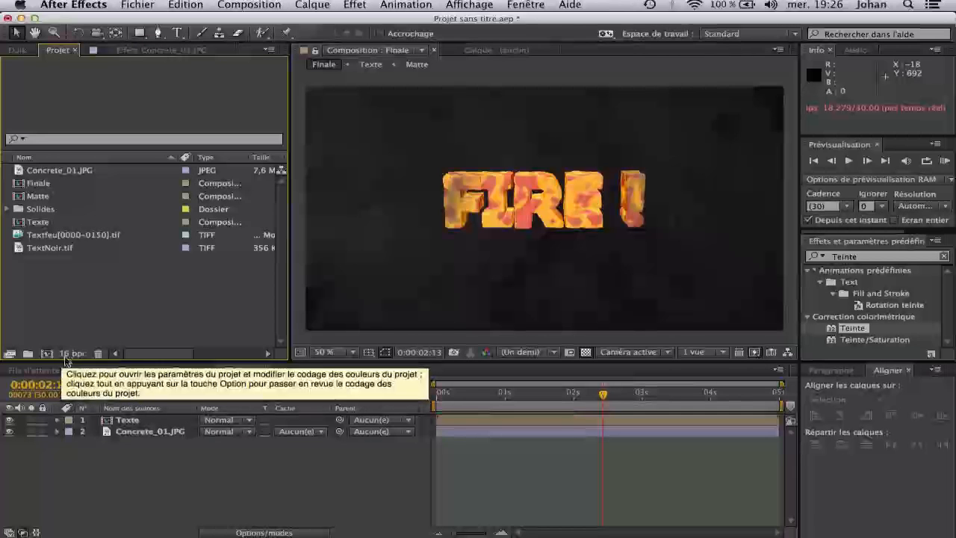
{"action": "left_click", "coordinate": [75, 357], "text": "alt"}
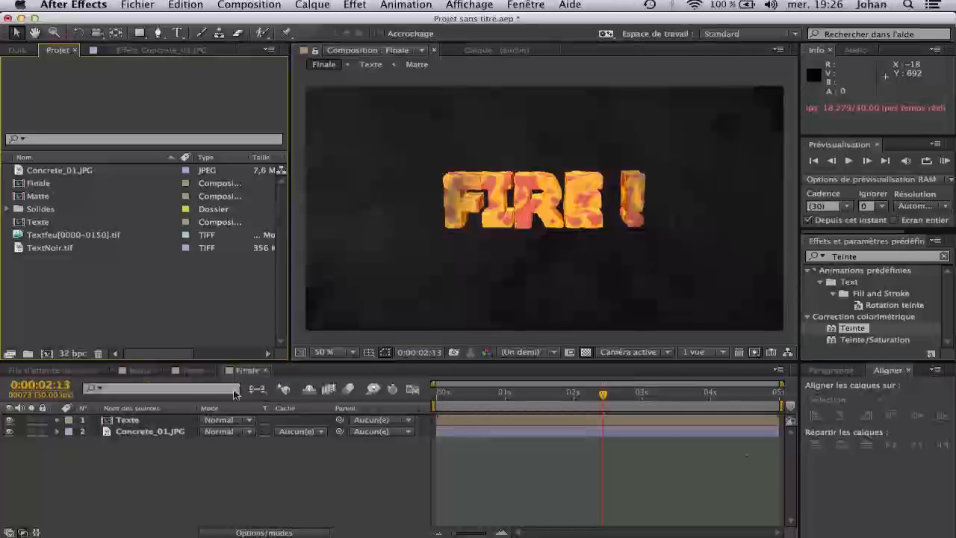
{"action": "key", "text": "super+5"}
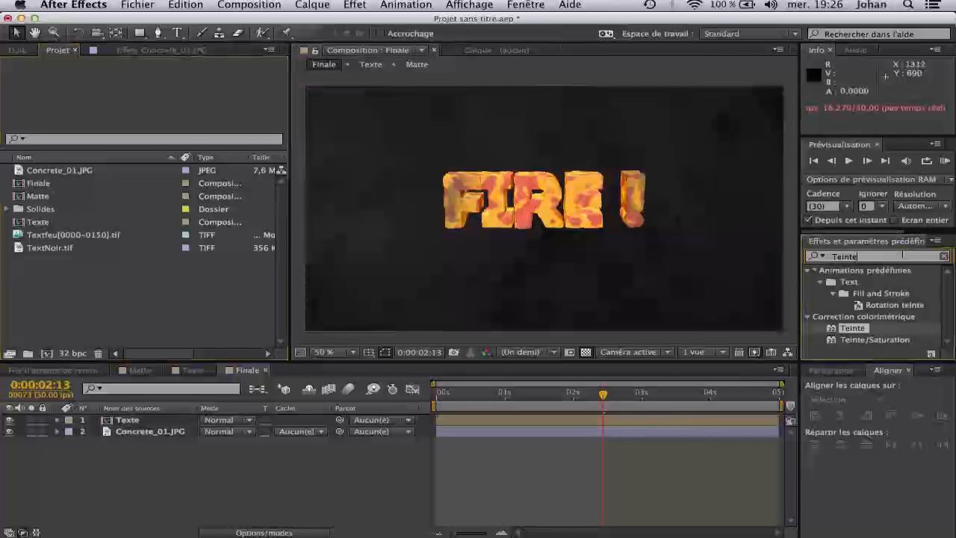
{"action": "type", "text": "Lueur"}
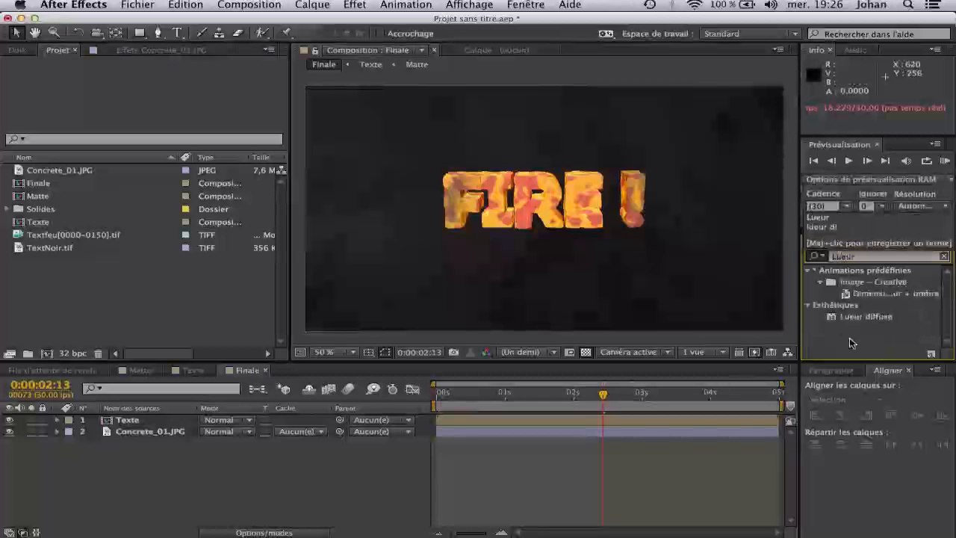
{"action": "left_click_drag", "start_coordinate": [851, 317], "coordinate": [142, 422]}
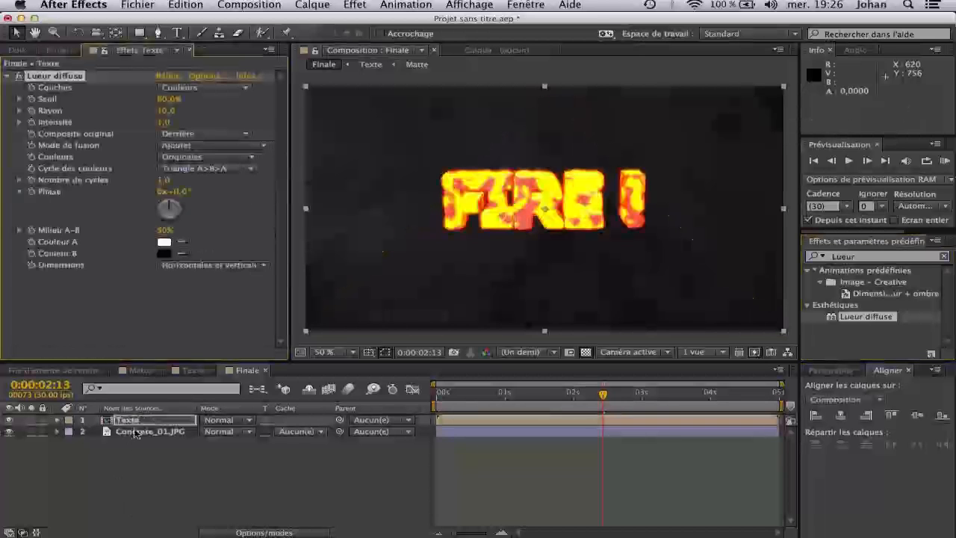
Set the Lueur diffuse effect's Rayon to 250 and Intensité to 0,5, and collapse its properties.
{"action": "left_click_drag", "start_coordinate": [165, 110], "coordinate": [366, 98]}
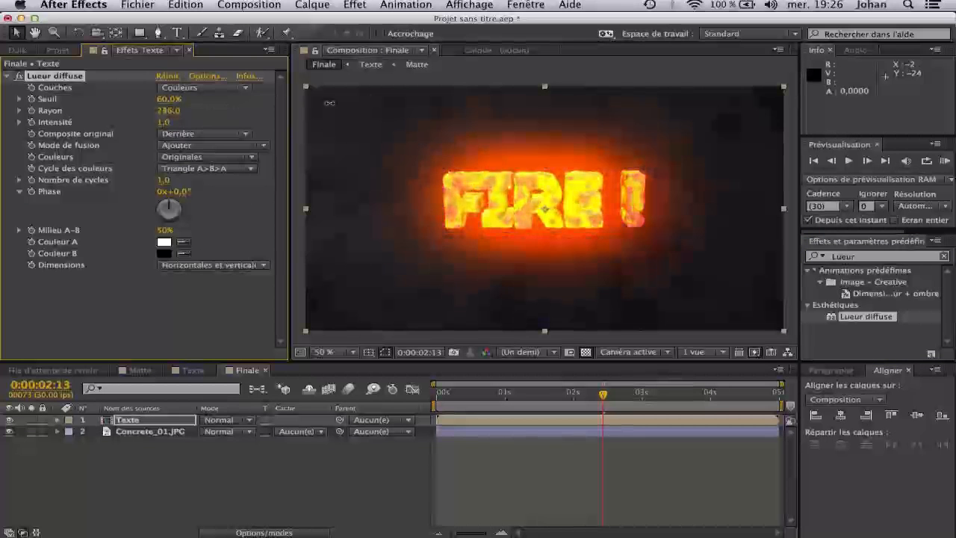
{"action": "left_click", "coordinate": [177, 111]}
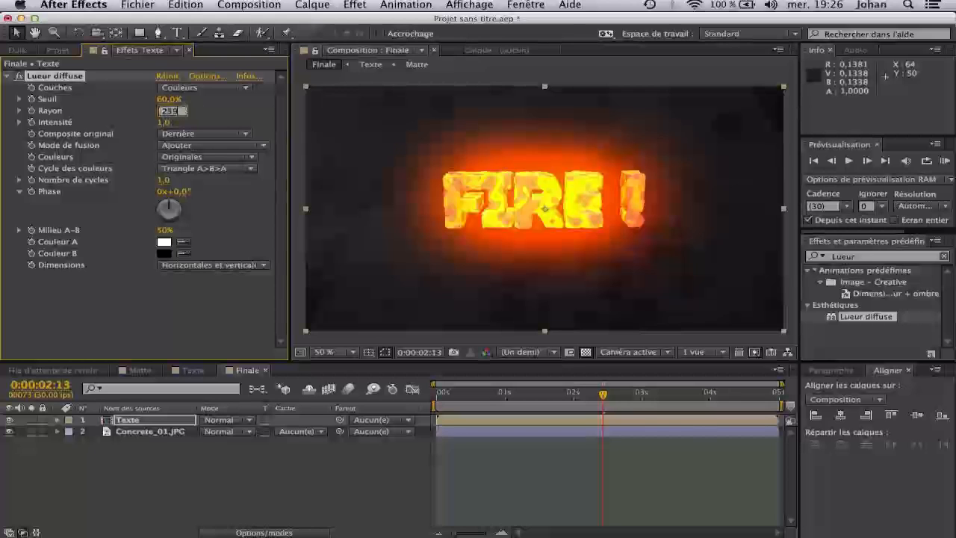
{"action": "type", "text": "250"}
{"action": "key", "text": "Return"}
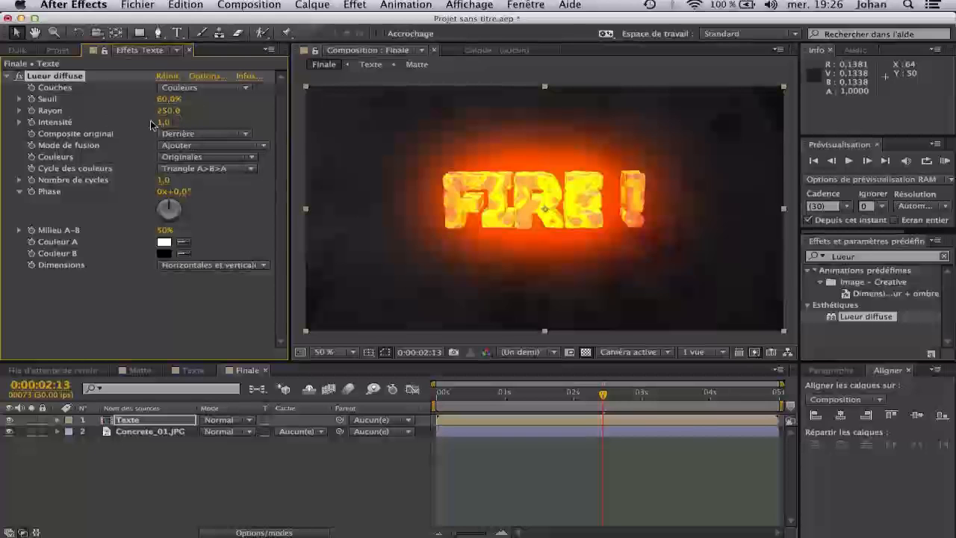
{"action": "type", "text": "0,5"}
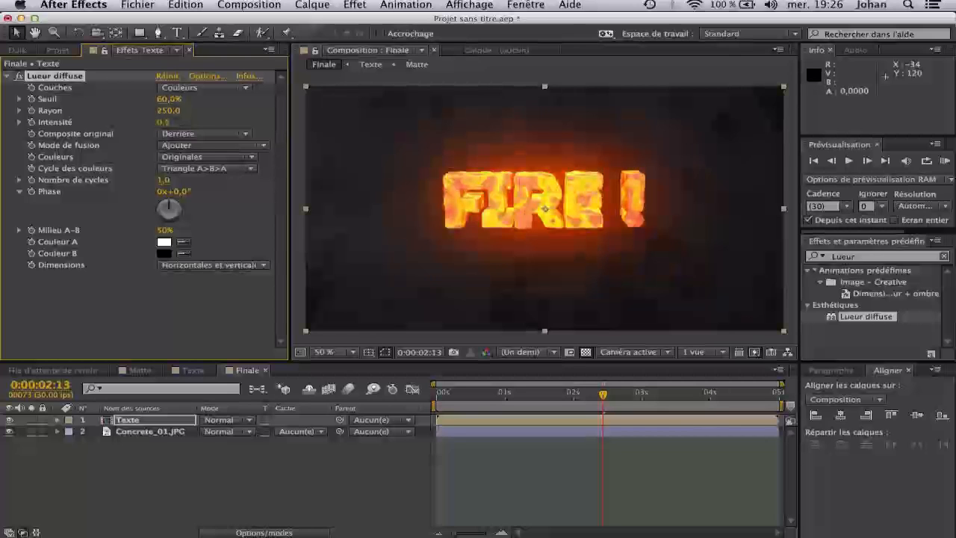
{"action": "left_click", "coordinate": [7, 76]}
{"action": "left_click", "coordinate": [251, 197]}
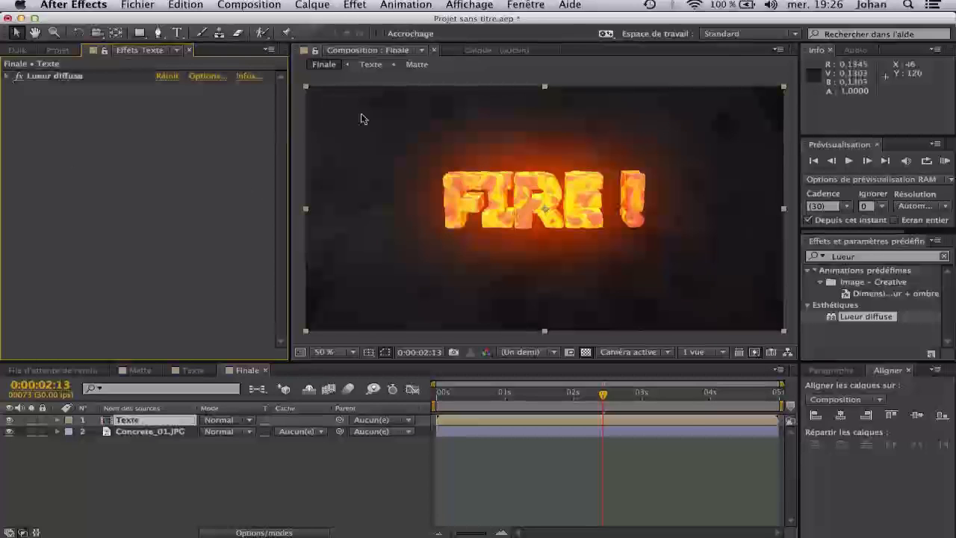
Apply the Trapcode Shine effect to the Texte layer with its Transfer Mode set to Add.
{"action": "left_click", "coordinate": [354, 5]}
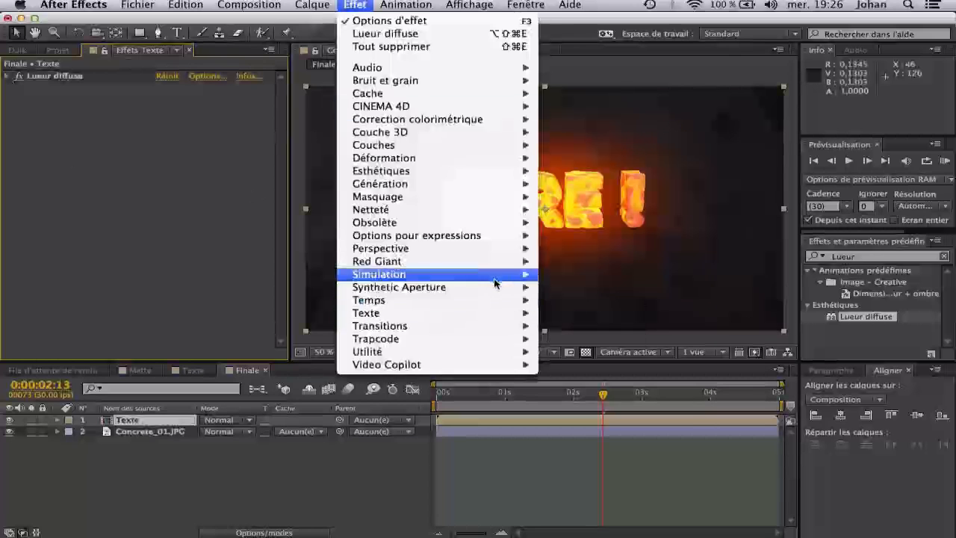
{"action": "mouse_move", "coordinate": [488, 339]}
{"action": "left_click", "coordinate": [572, 429]}
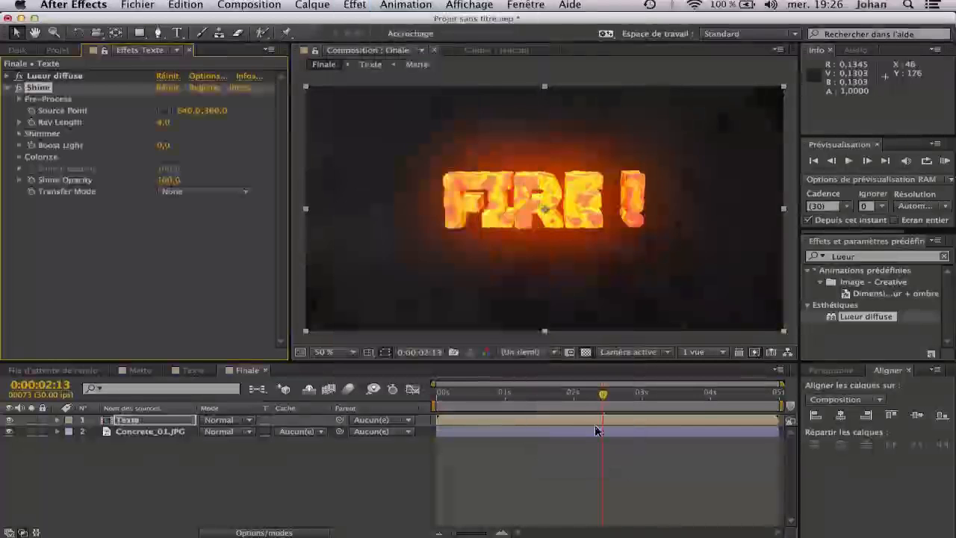
{"action": "left_click", "coordinate": [199, 191]}
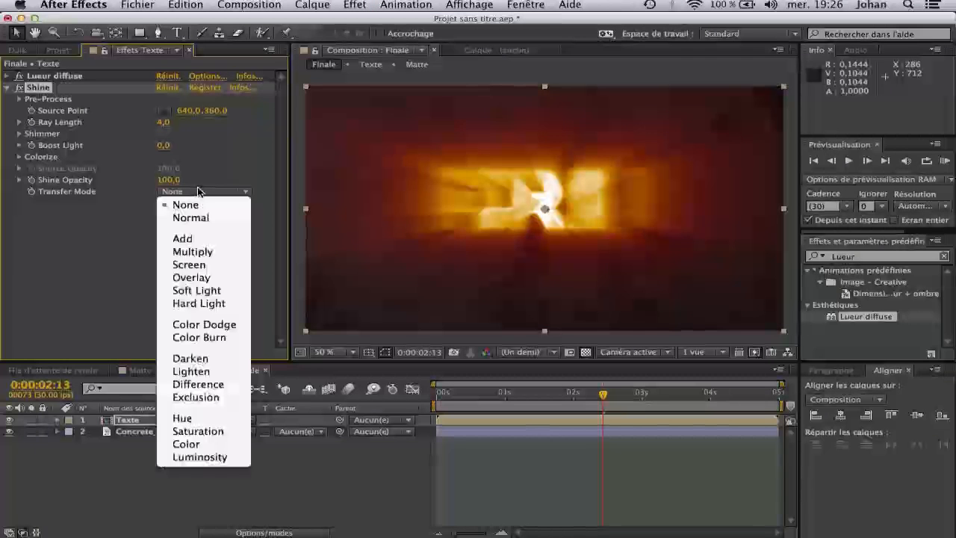
{"action": "left_click", "coordinate": [224, 239]}
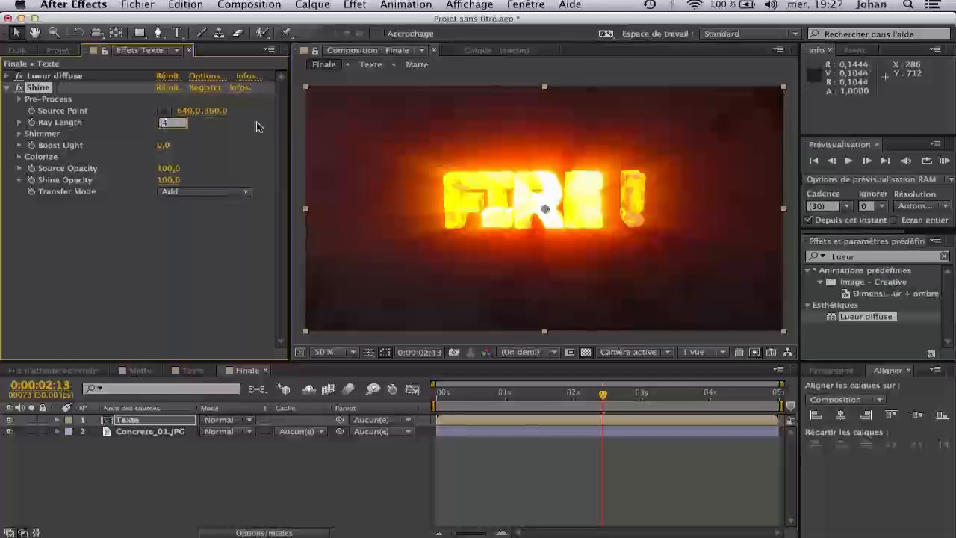
Set the Shine effect's Ray Length to 0,5 and Shine Opacity to 8.
{"action": "type", "text": "0,"}
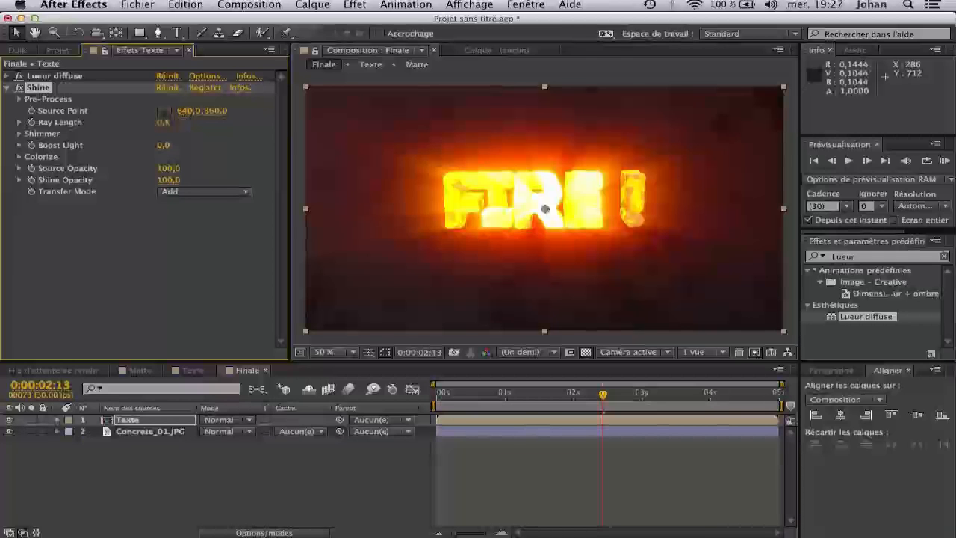
{"action": "type", "text": "5"}
{"action": "key", "text": "Return"}
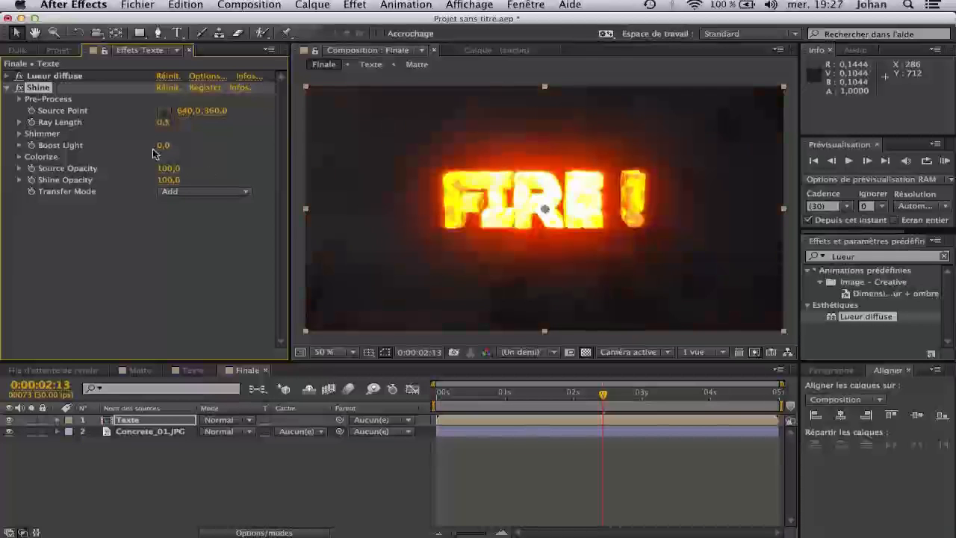
{"action": "left_click", "coordinate": [19, 145]}
{"action": "left_click", "coordinate": [19, 146]}
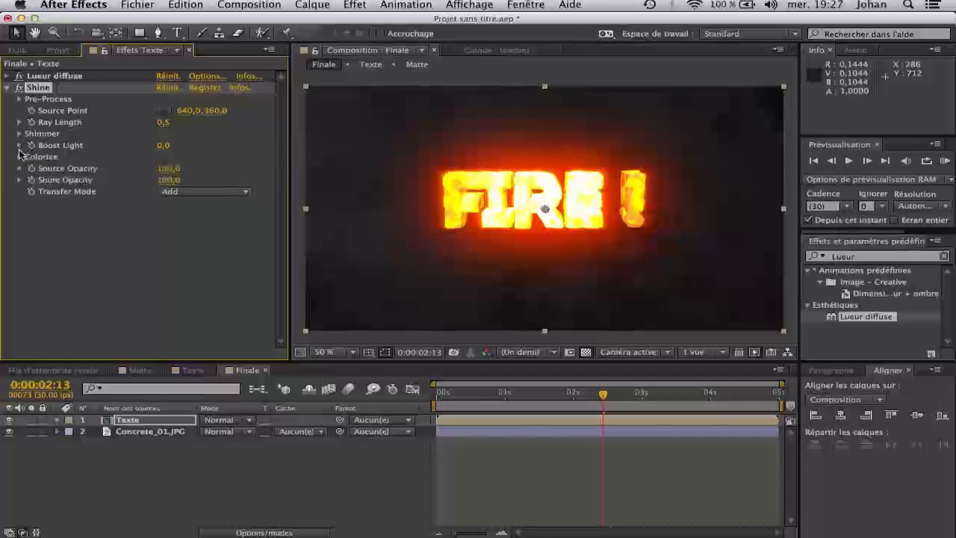
{"action": "left_click_drag", "start_coordinate": [164, 183], "coordinate": [97, 181]}
{"action": "left_click", "coordinate": [118, 280]}
Preview the Finale composition with the glow effects and move the current time to 0:00:04:08.
{"action": "left_click", "coordinate": [565, 515]}
{"action": "key", "text": "KP_0"}
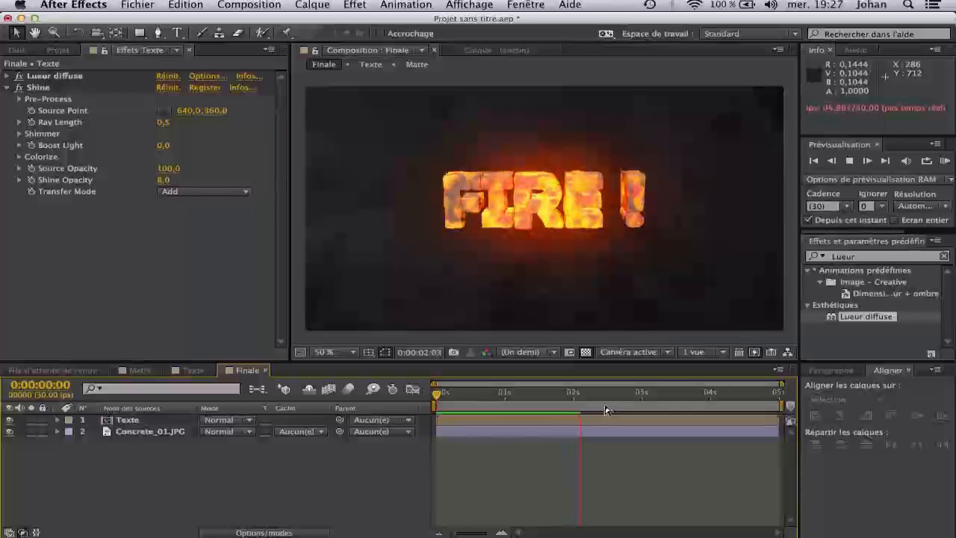
{"action": "left_click_drag", "start_coordinate": [604, 393], "coordinate": [729, 397]}
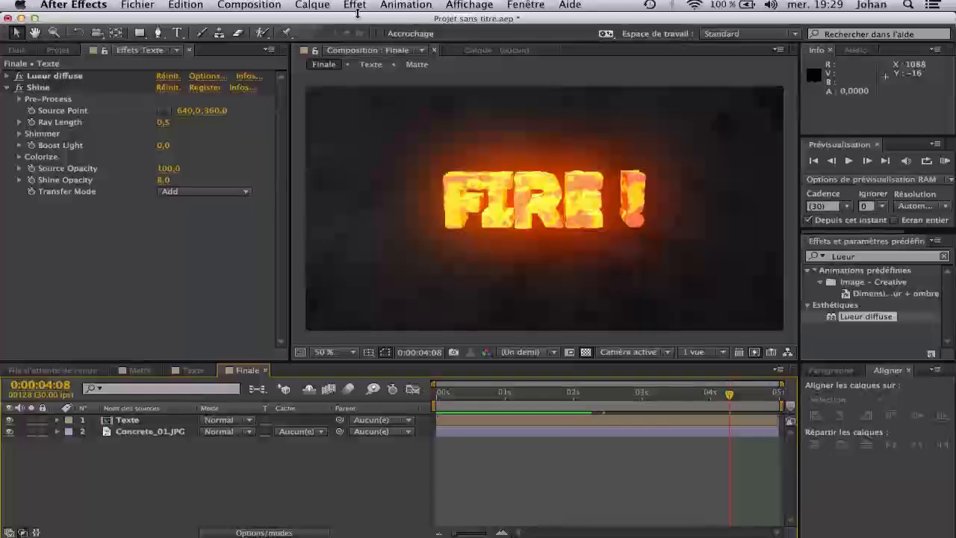
Create a black 1280 x 720 px solid layer named Fumée in the Finale composition.
{"action": "left_click", "coordinate": [312, 4]}
{"action": "mouse_move", "coordinate": [321, 21]}
{"action": "left_click", "coordinate": [589, 38]}
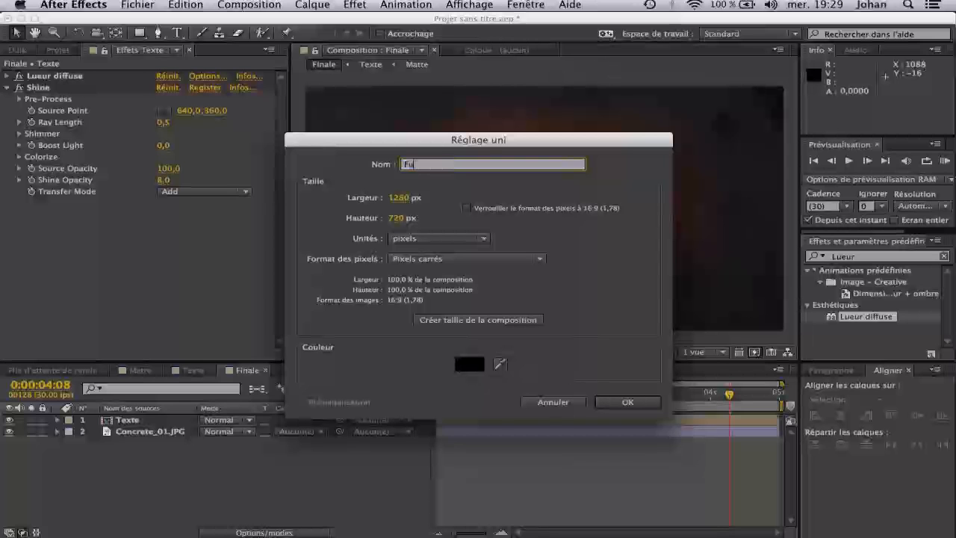
{"action": "key", "text": "Return"}
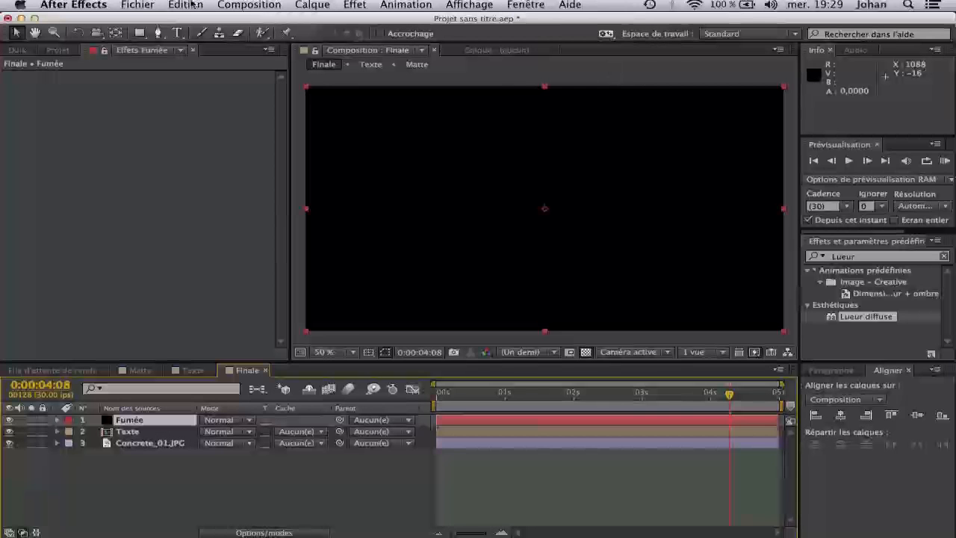
Apply the Trapcode Particular effect to the Fumée layer.
{"action": "left_click", "coordinate": [355, 5]}
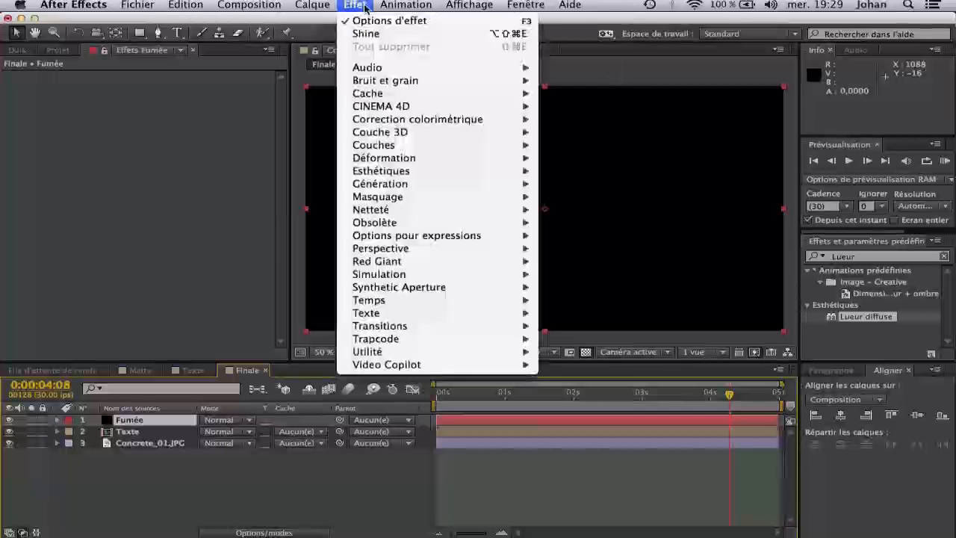
{"action": "mouse_move", "coordinate": [515, 338]}
{"action": "left_click", "coordinate": [617, 416]}
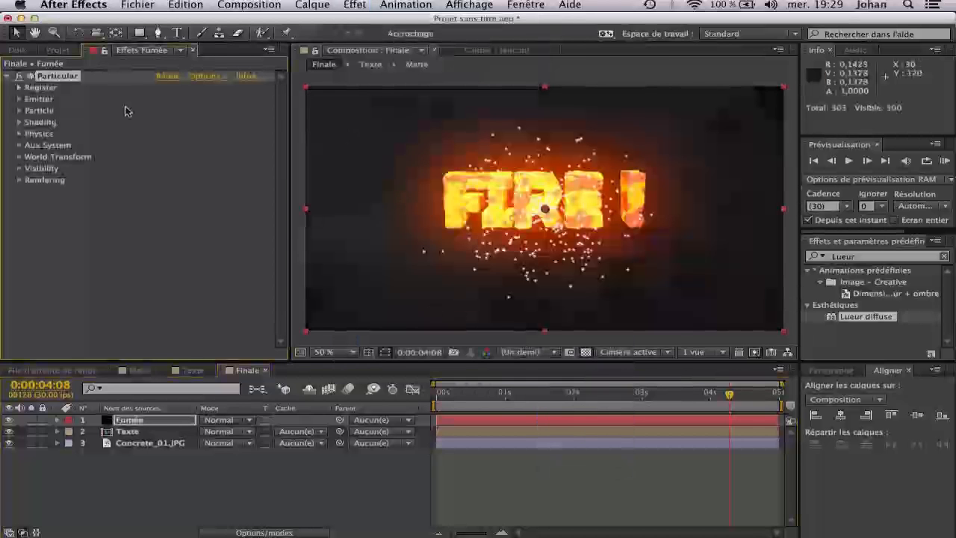
Set the Particular emitter's Velocity to 0 and move the current time to 0:00:04:25.
{"action": "left_click", "coordinate": [19, 99]}
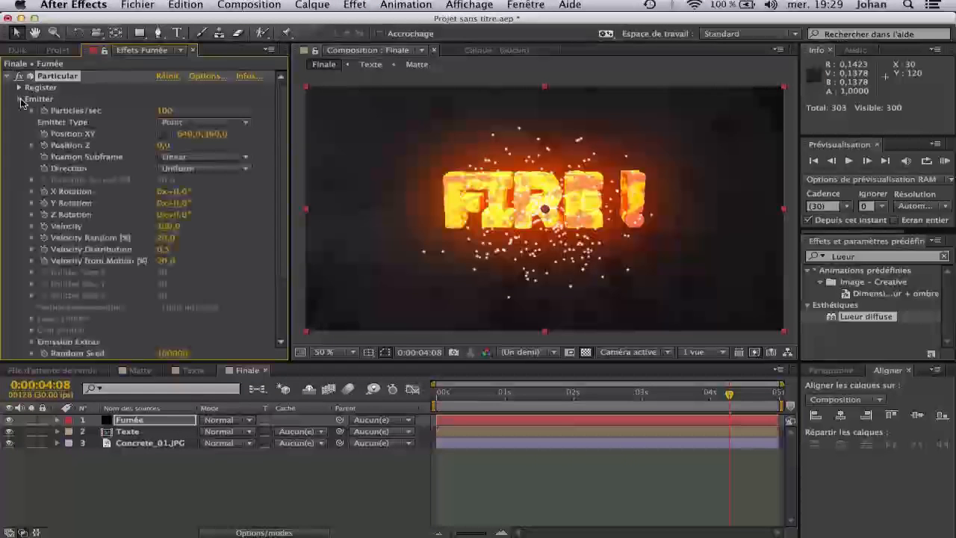
{"action": "left_click", "coordinate": [169, 225]}
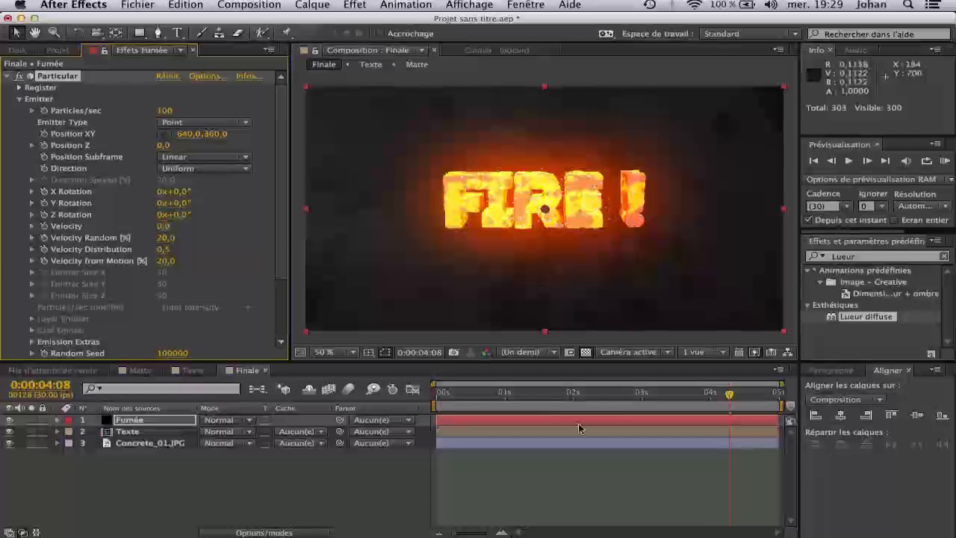
{"action": "left_click", "coordinate": [769, 407]}
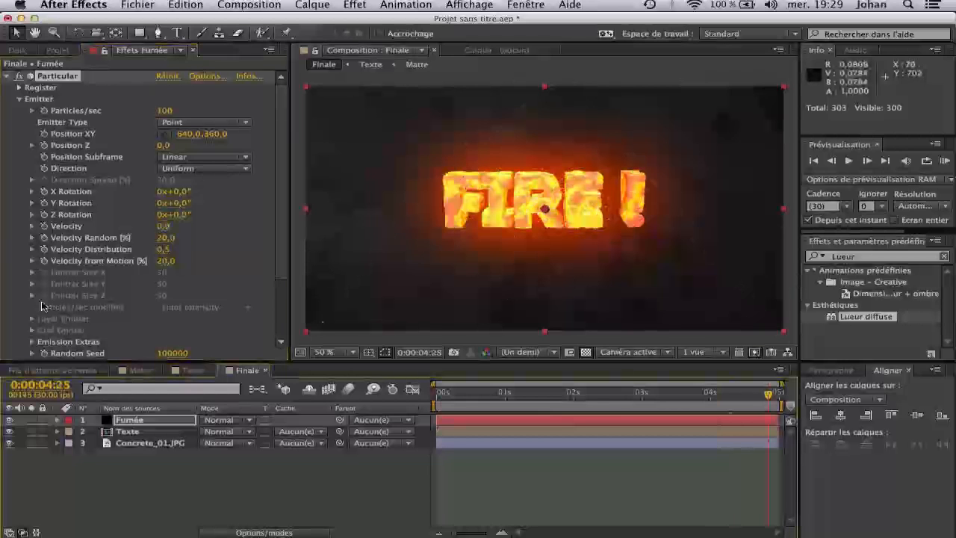
Change the Particular emitter type to Box and set Emitter Size X to 544 and Emitter Size Y to 149.
{"action": "left_click", "coordinate": [167, 121]}
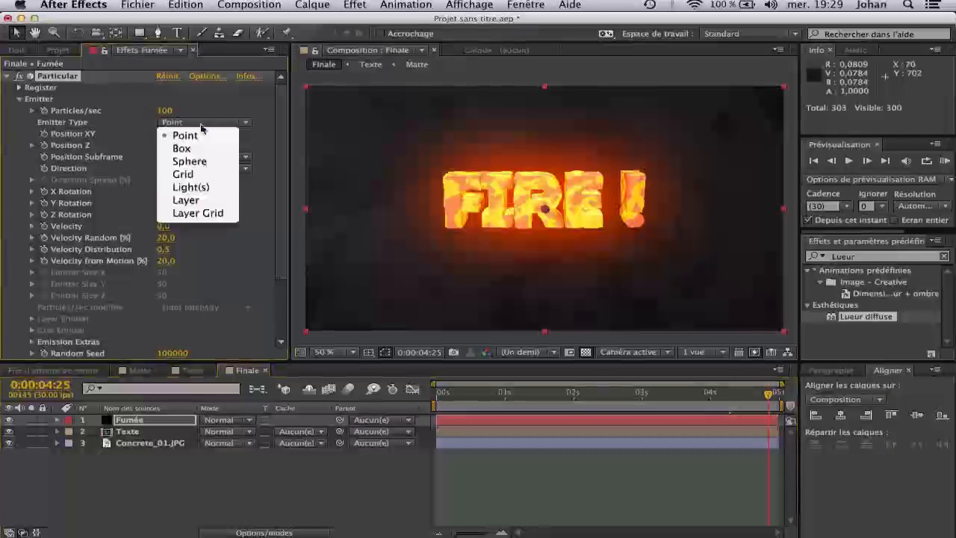
{"action": "left_click", "coordinate": [207, 149]}
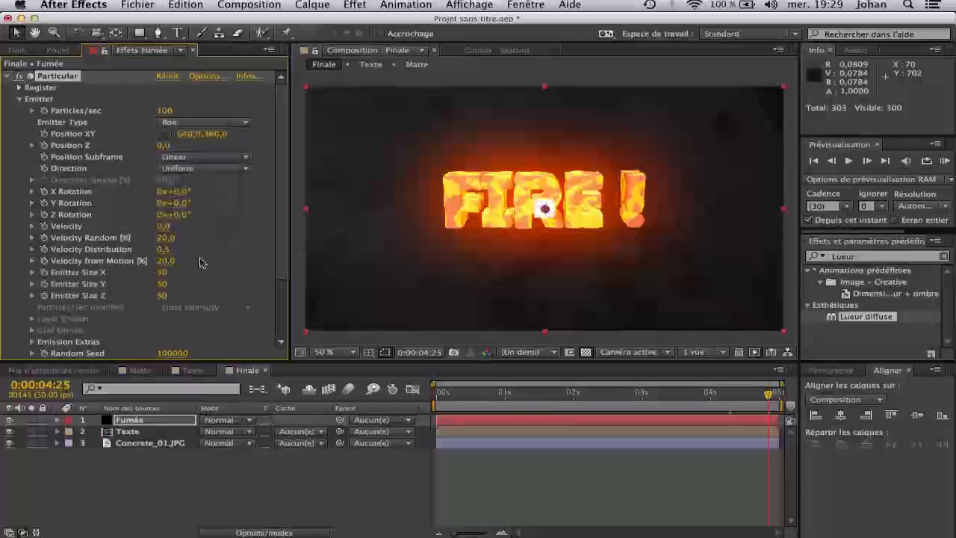
{"action": "left_click_drag", "start_coordinate": [205, 270], "coordinate": [519, 265]}
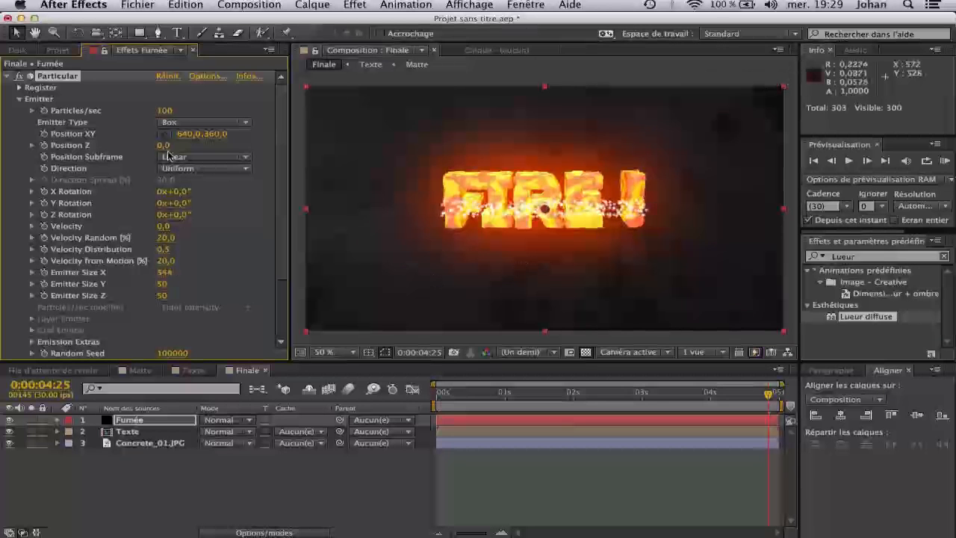
{"action": "mouse_move", "coordinate": [227, 282]}
{"action": "left_mouse_down"}
{"action": "mouse_move", "coordinate": [276, 278]}
{"action": "mouse_move", "coordinate": [228, 287]}
{"action": "left_mouse_up"}
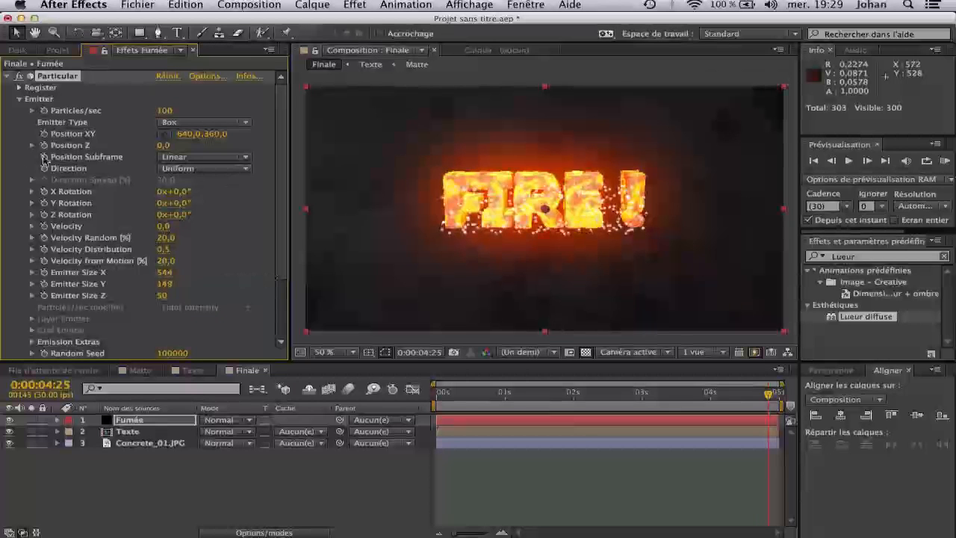
Set the Particular emitter's Velocity to 20 and Particles/sec to 800, and collapse the Emitter properties.
{"action": "left_click", "coordinate": [162, 226]}
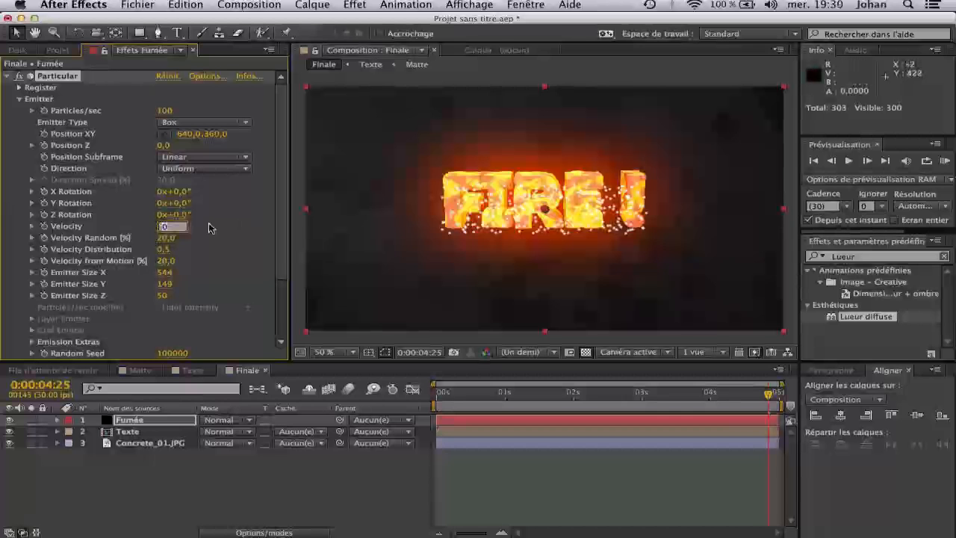
{"action": "key", "text": "Return"}
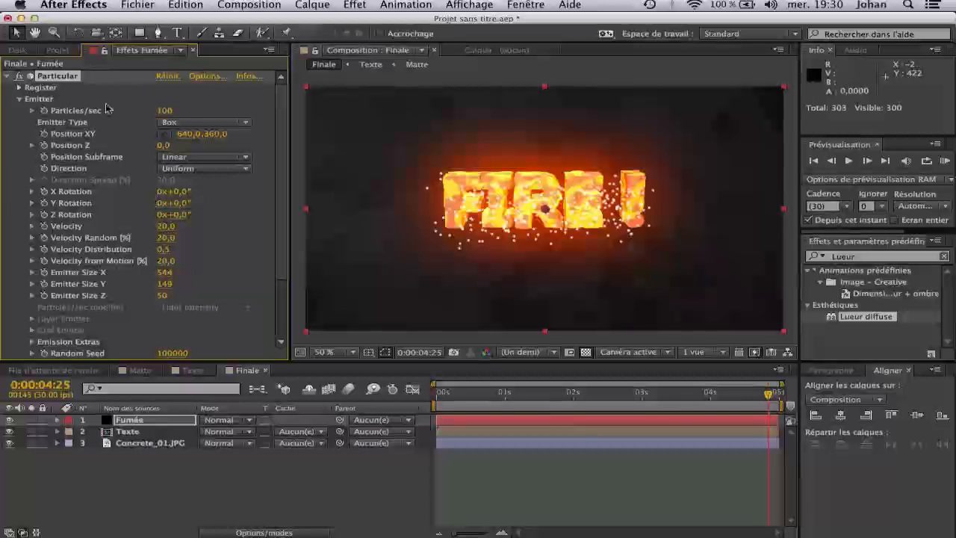
{"action": "left_click", "coordinate": [165, 111]}
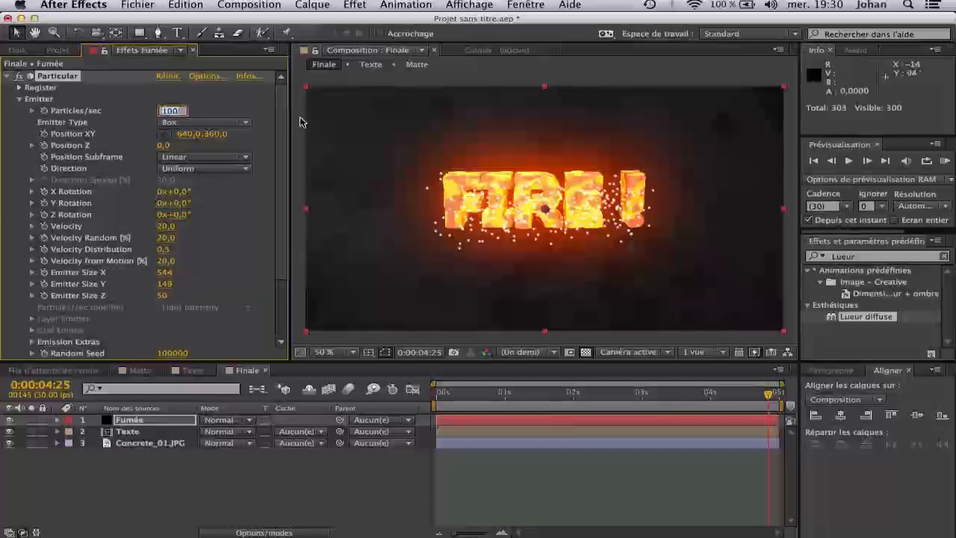
{"action": "type", "text": "80"}
{"action": "key", "text": "Return"}
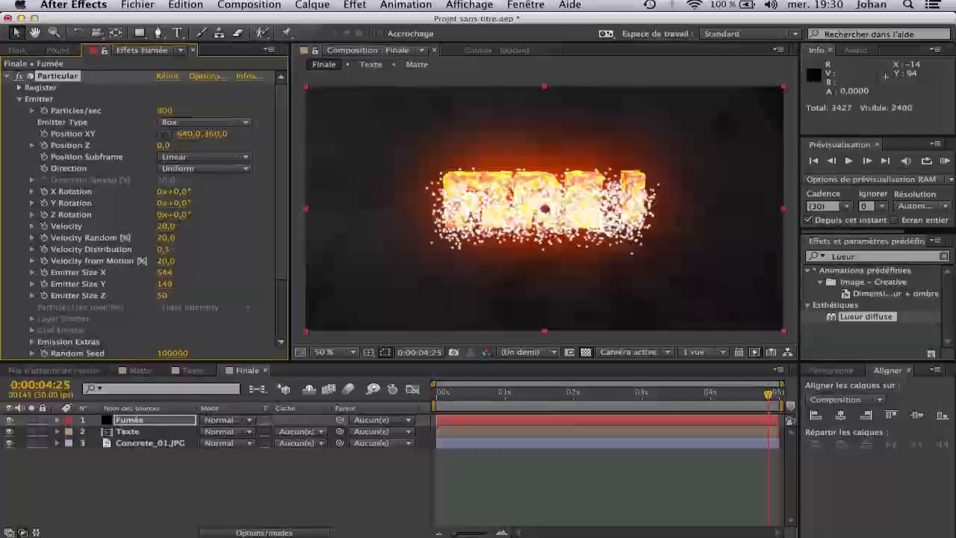
{"action": "left_click", "coordinate": [19, 98]}
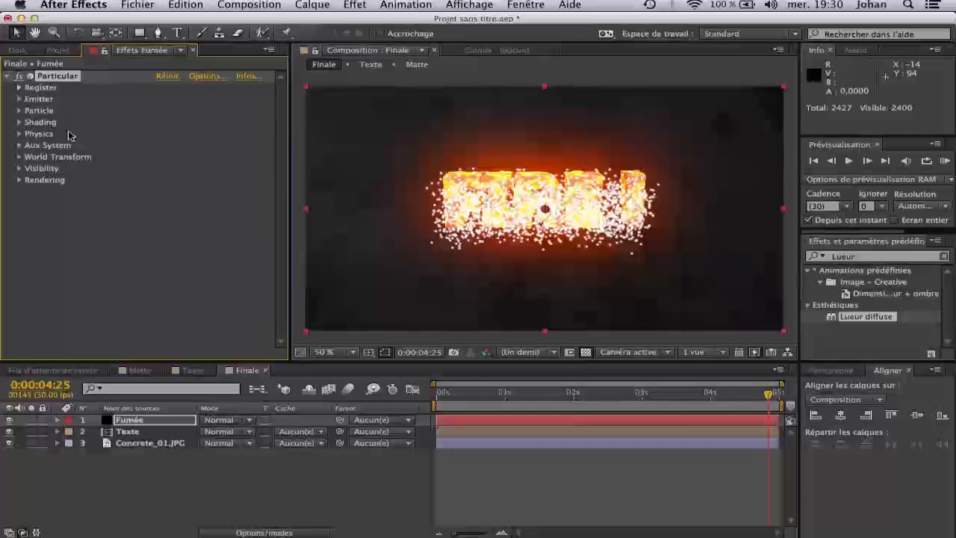
Change the Particular particle type to Cloudlet and set its Cloudlet Feather to 100.
{"action": "left_click", "coordinate": [18, 111]}
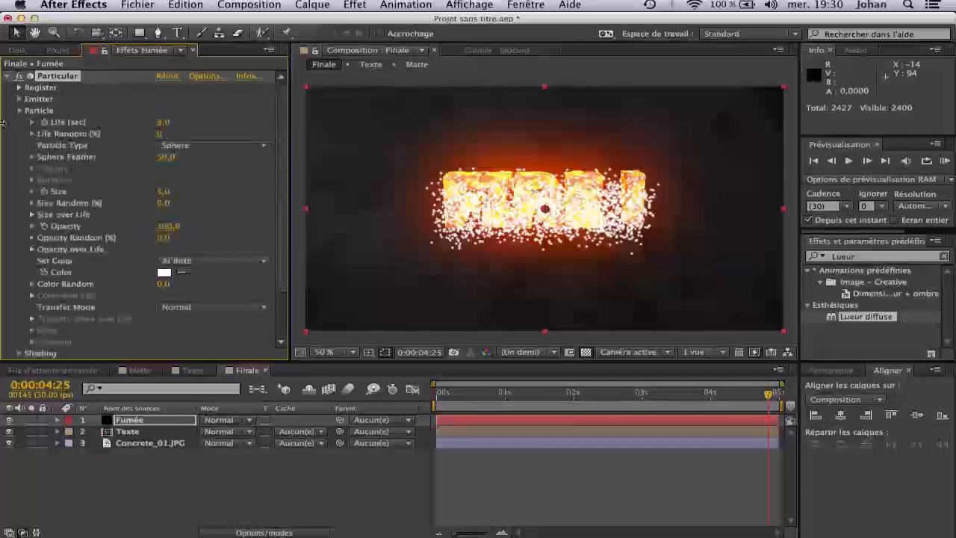
{"action": "left_click", "coordinate": [187, 147]}
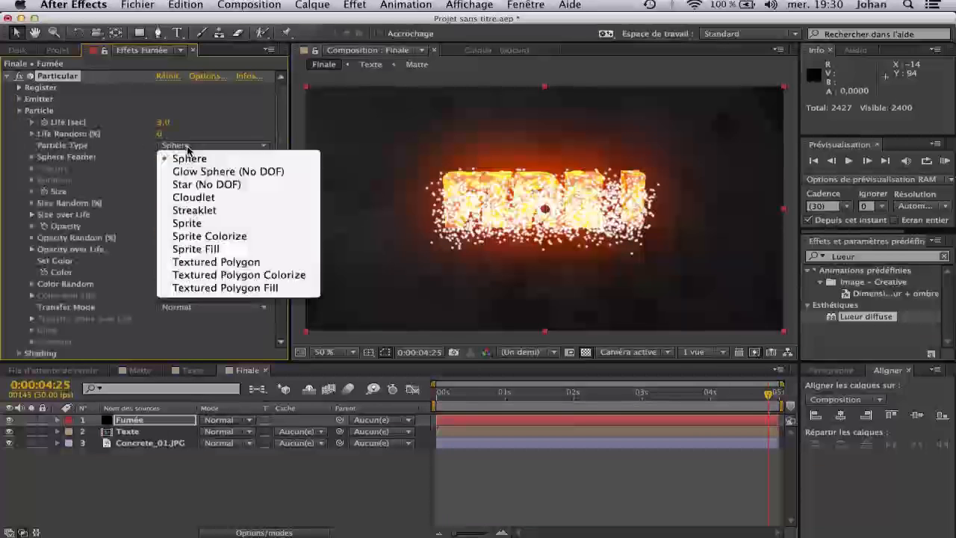
{"action": "left_click", "coordinate": [309, 205]}
{"action": "left_click_drag", "start_coordinate": [177, 160], "coordinate": [202, 189]}
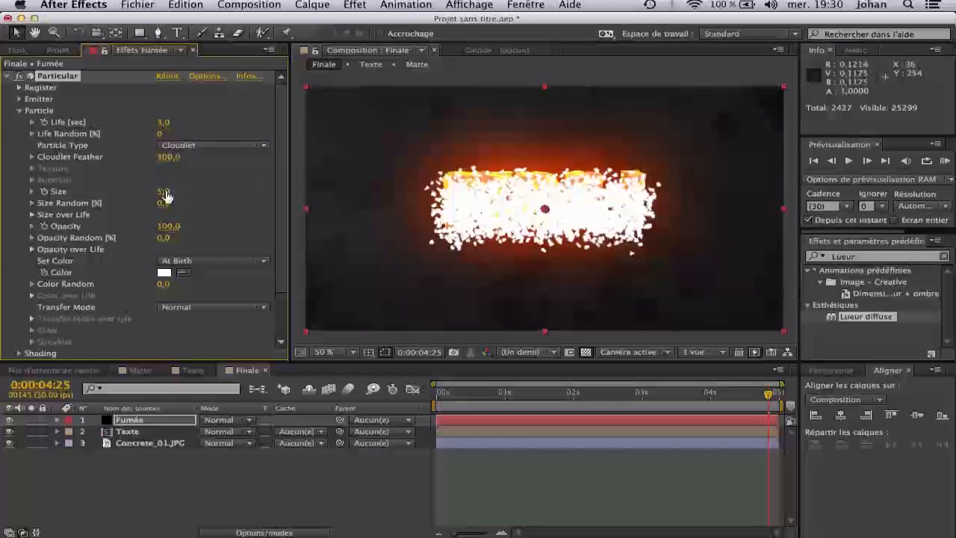
Set the particle Size to 20 and both Size Random and Opacity Random to 100%, and collapse the Particle properties.
{"action": "left_click_drag", "start_coordinate": [171, 191], "coordinate": [544, 209]}
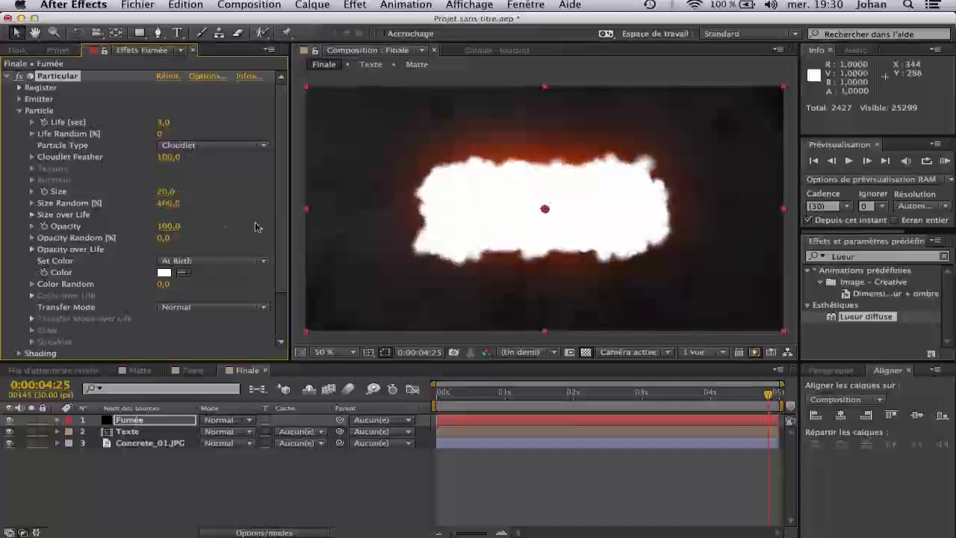
{"action": "left_click_drag", "start_coordinate": [162, 234], "coordinate": [209, 187]}
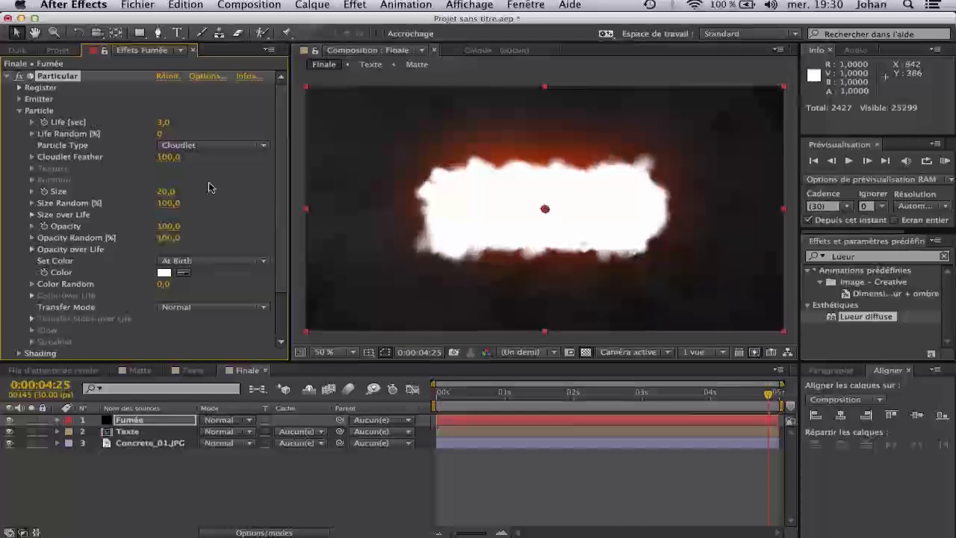
{"action": "scroll", "coordinate": [280, 177], "scroll_direction": "down", "scroll_amount": 2}
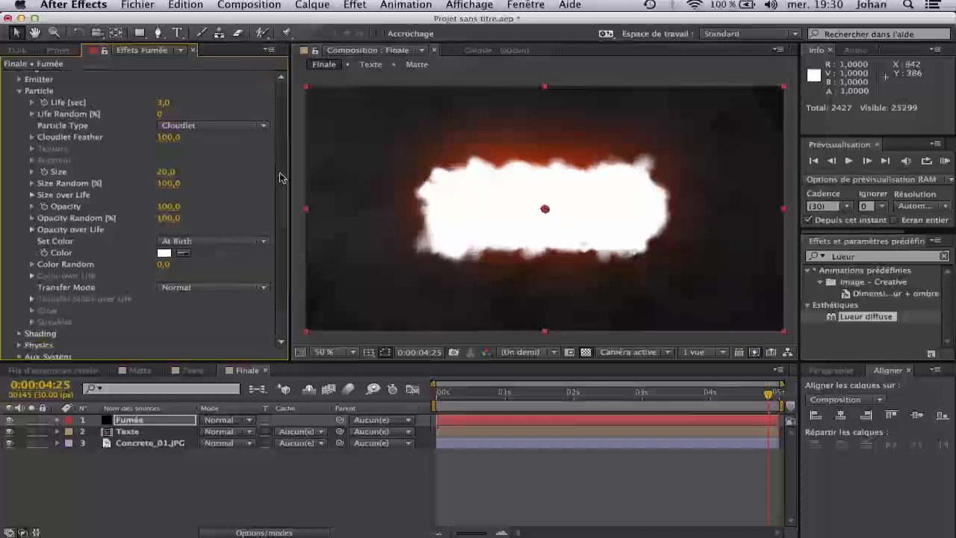
{"action": "left_click", "coordinate": [20, 91]}
Set the Particular Physics Gravity to -20 and preview the smoke from 0:00:01:08.
{"action": "left_click", "coordinate": [19, 134]}
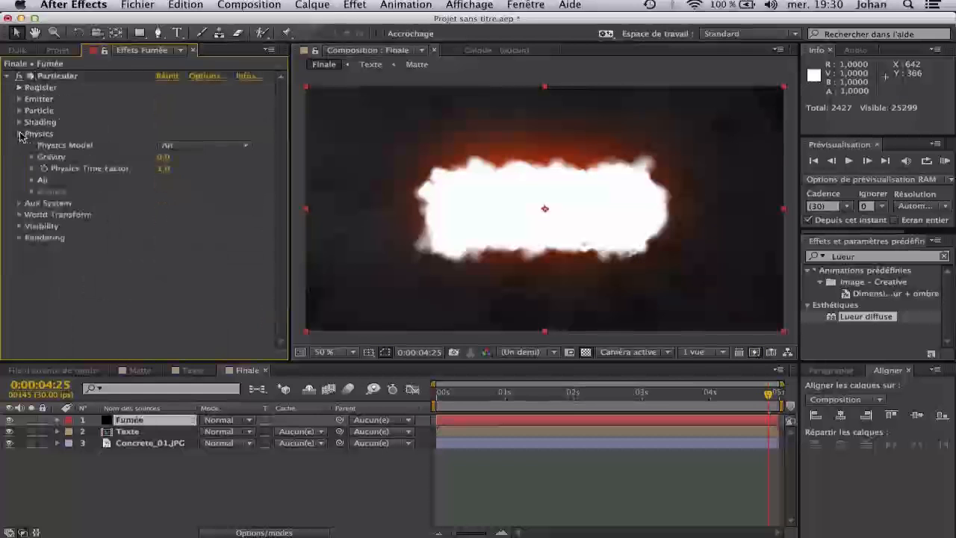
{"action": "left_click", "coordinate": [162, 158]}
{"action": "left_click", "coordinate": [222, 163]}
{"action": "left_click", "coordinate": [162, 158]}
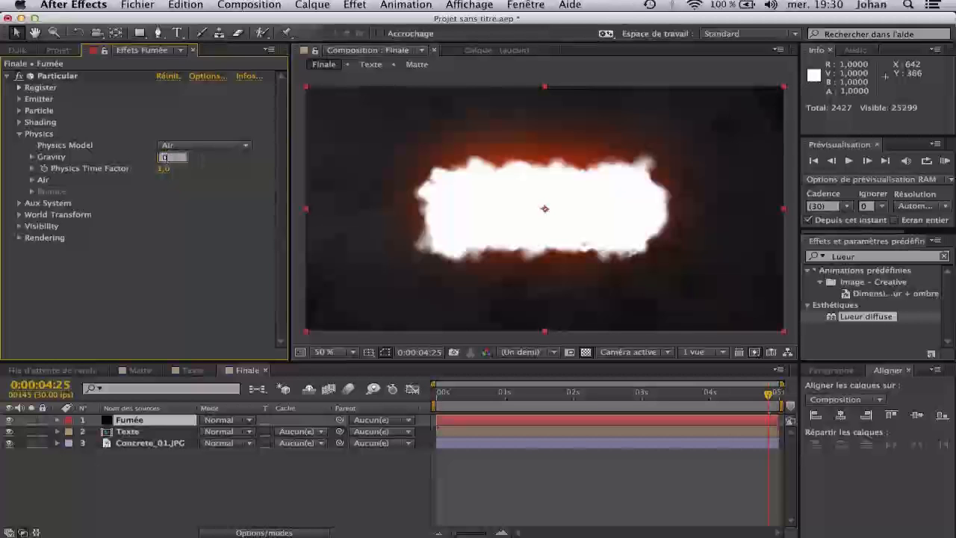
{"action": "key", "text": "Return"}
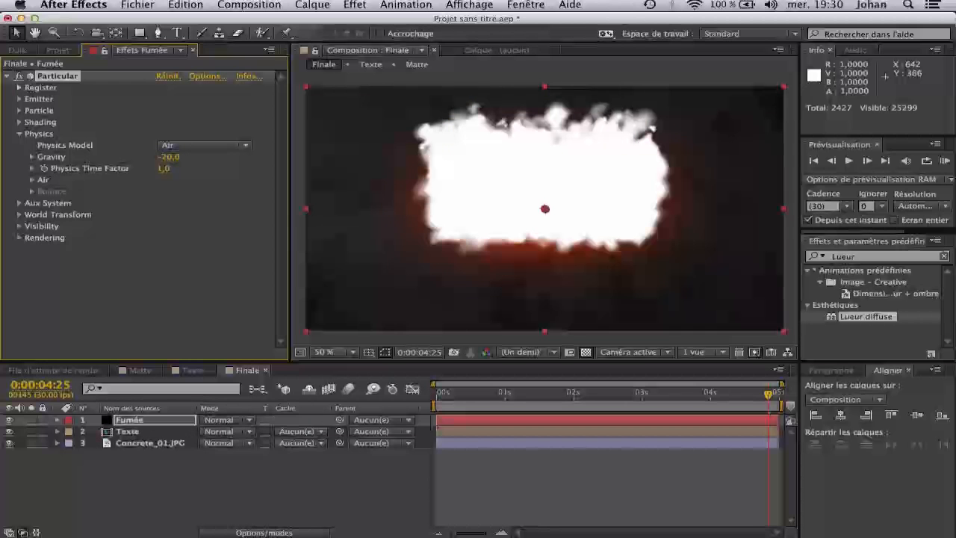
{"action": "key", "text": "space"}
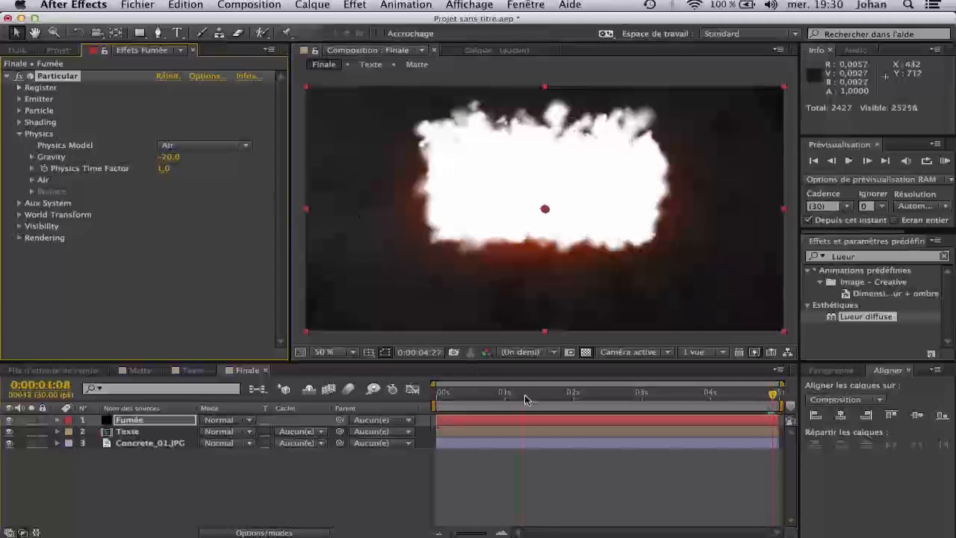
{"action": "left_click", "coordinate": [523, 396]}
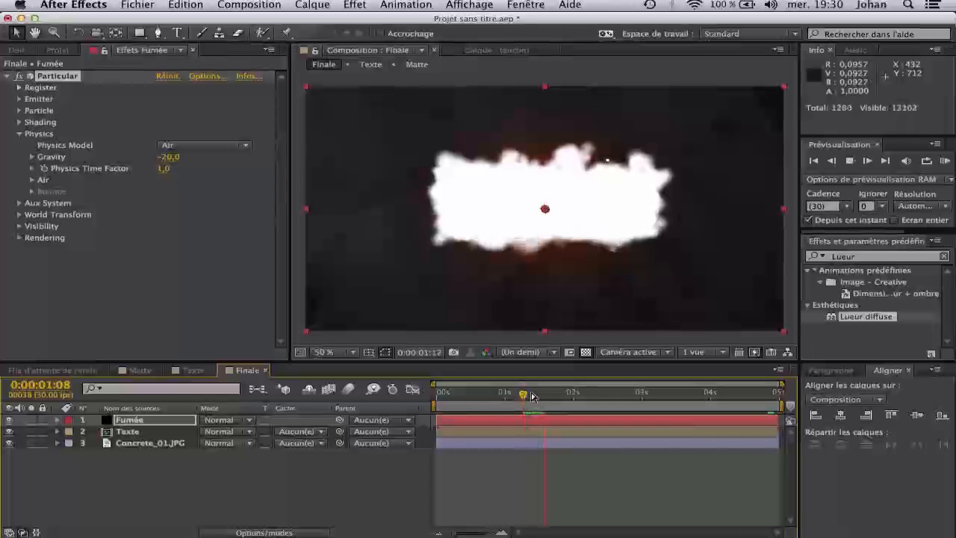
Set the Particular Gravity to -30, preview the smoke, and collapse the Physics properties.
{"action": "left_click", "coordinate": [168, 157]}
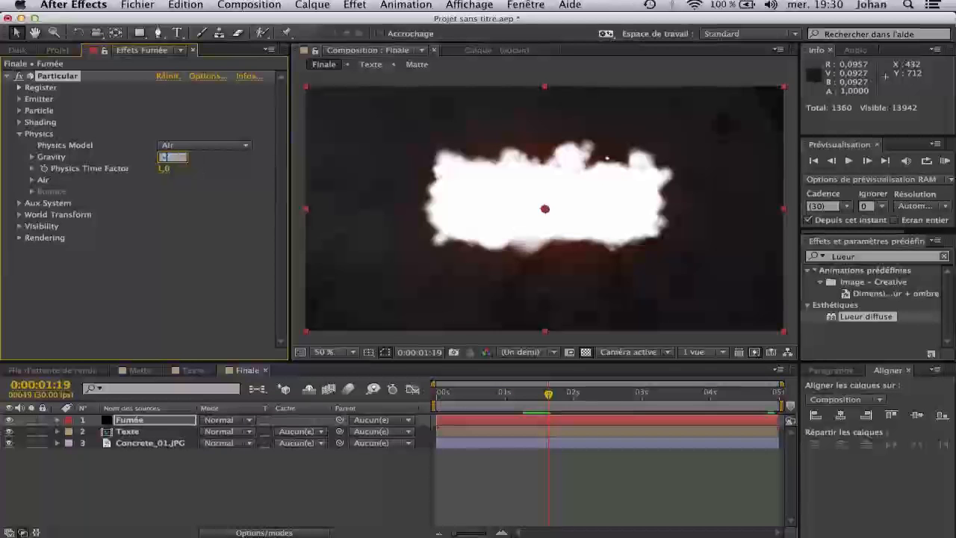
{"action": "key", "text": "Return"}
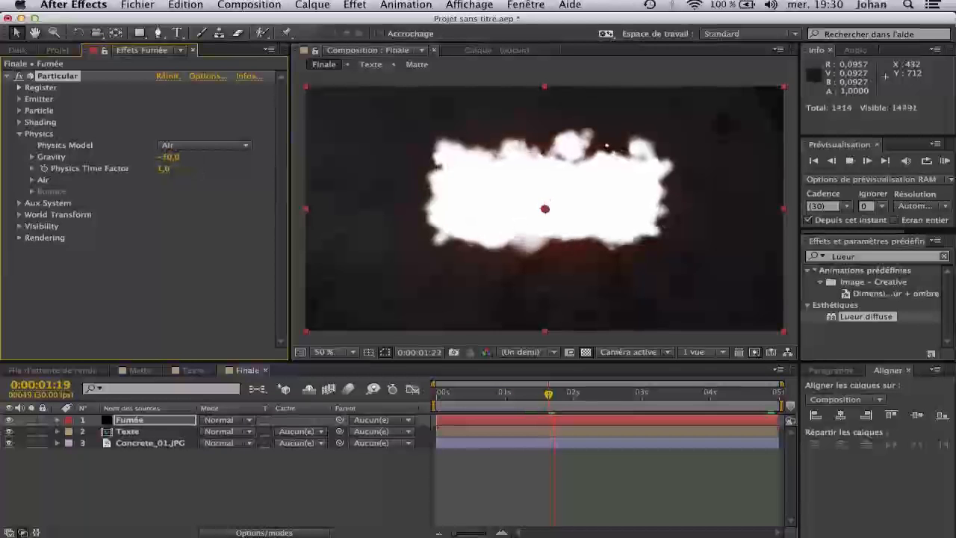
{"action": "key", "text": "space"}
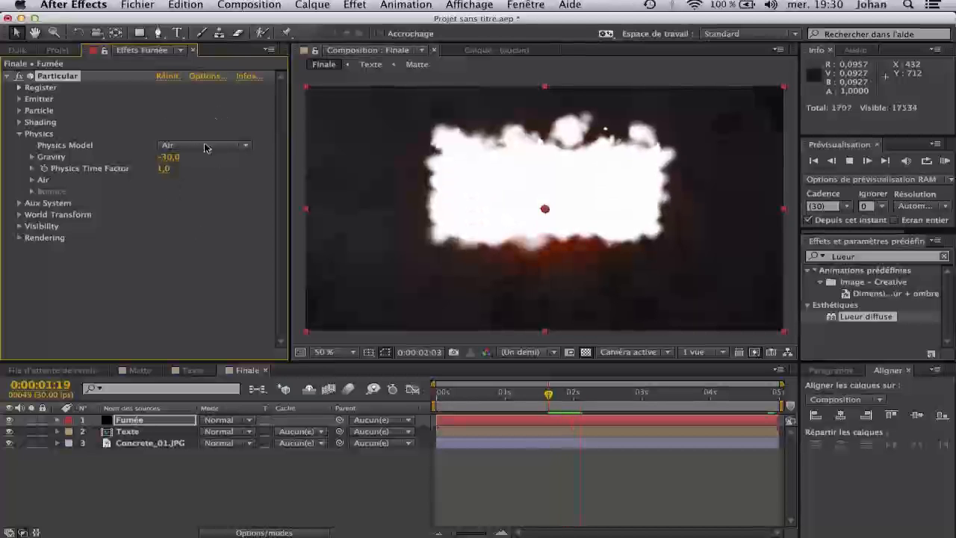
{"action": "left_click", "coordinate": [19, 133]}
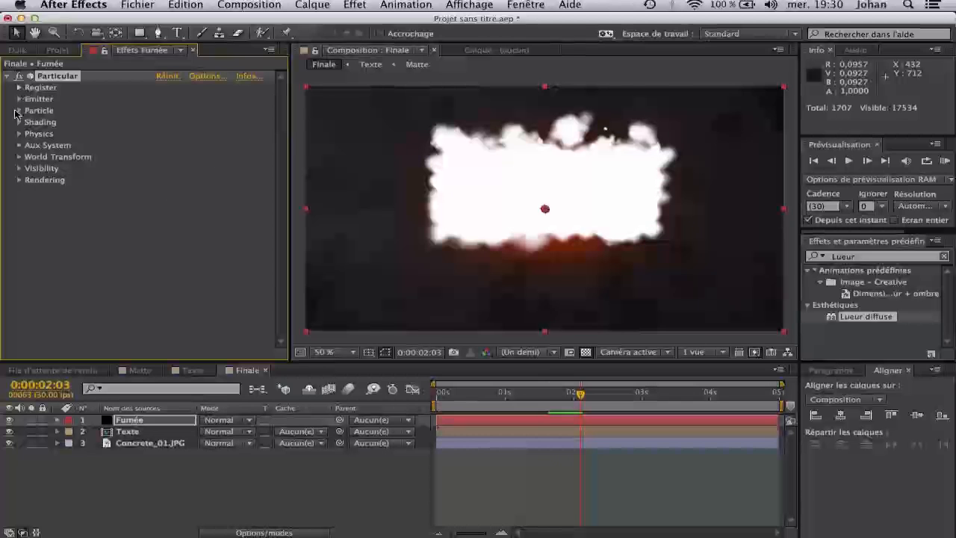
Set the Particular particle Opacity to 2 and switch the Fumée layer's blending mode to Addition.
{"action": "left_click", "coordinate": [19, 110]}
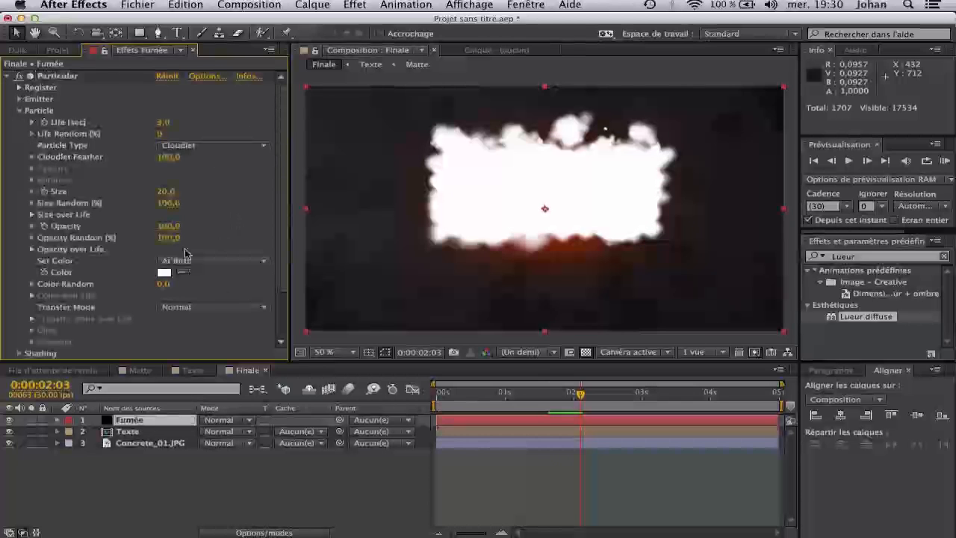
{"action": "left_click_drag", "start_coordinate": [168, 227], "coordinate": [43, 237]}
{"action": "left_click", "coordinate": [161, 421]}
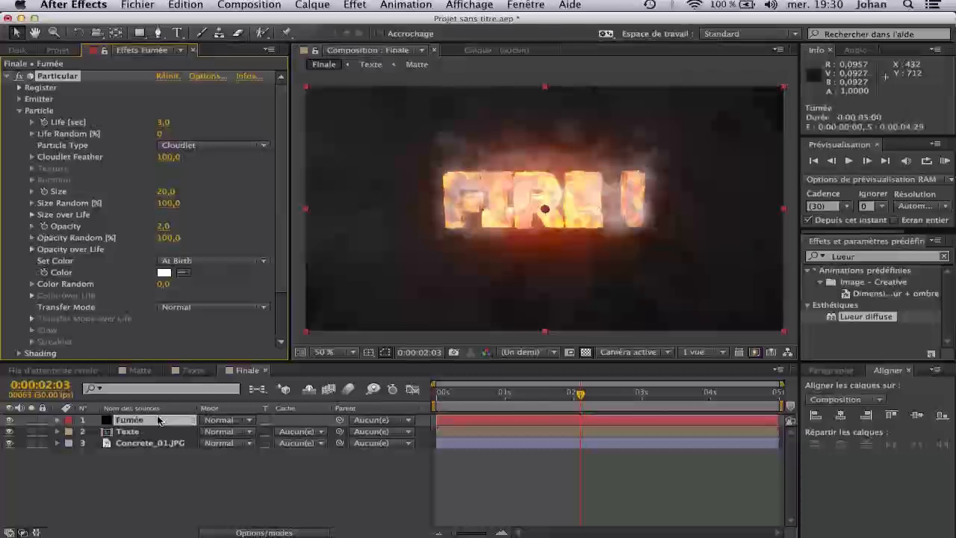
{"action": "left_click", "coordinate": [202, 423]}
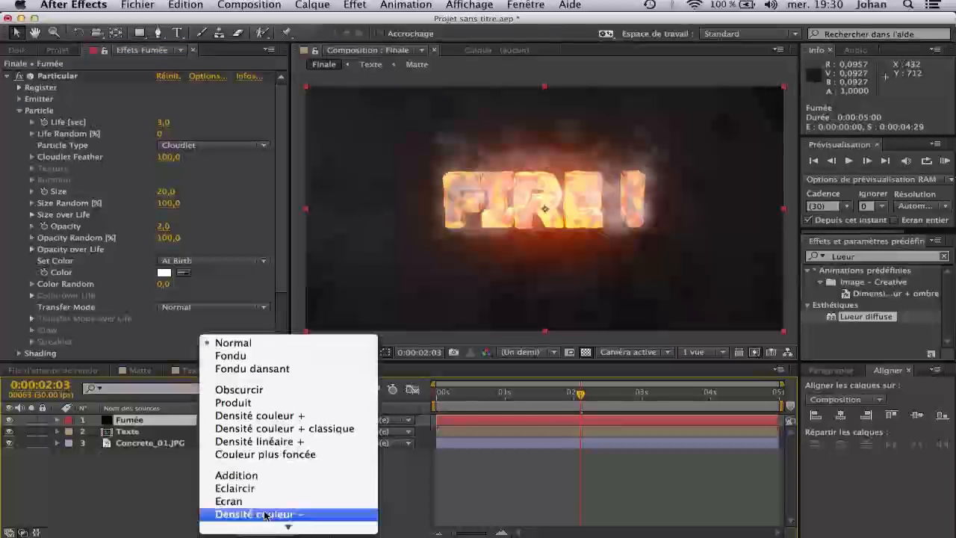
{"action": "left_click", "coordinate": [261, 480]}
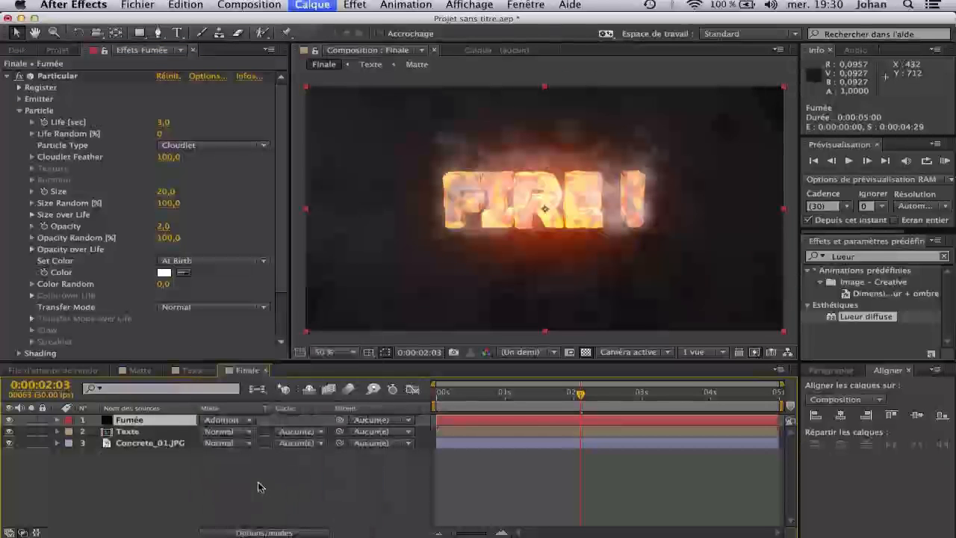
{"action": "left_click", "coordinate": [261, 493]}
Reveal the Fumée layer's Opacité, set it to 30%, and preview the animation.
{"action": "left_click", "coordinate": [155, 421]}
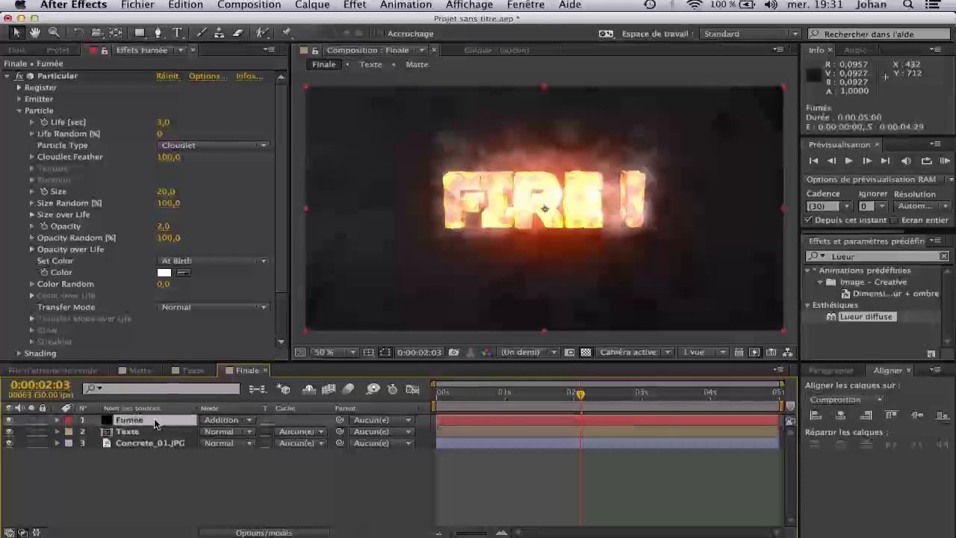
{"action": "key", "text": "t"}
{"action": "left_click_drag", "start_coordinate": [208, 431], "coordinate": [159, 431]}
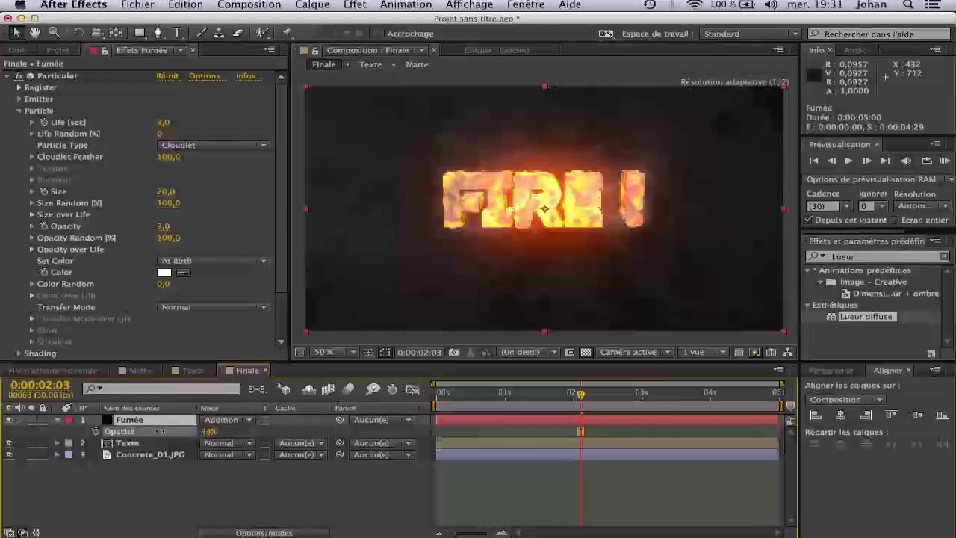
{"action": "left_click", "coordinate": [211, 432]}
{"action": "type", "text": "30"}
{"action": "key", "text": "Return"}
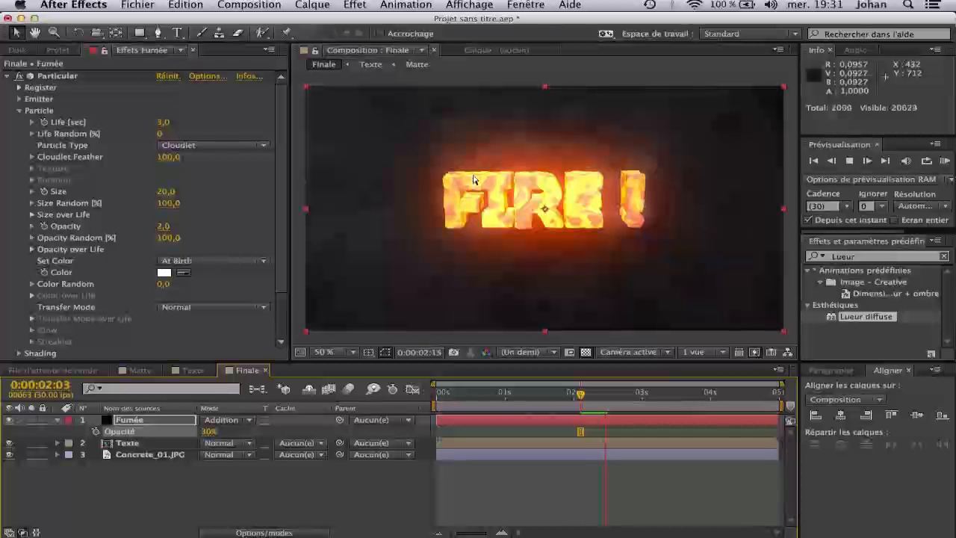
Set the Fumée layer's Opacité to 35% and preview the smoke up to 0:00:03:01.
{"action": "left_click", "coordinate": [211, 431]}
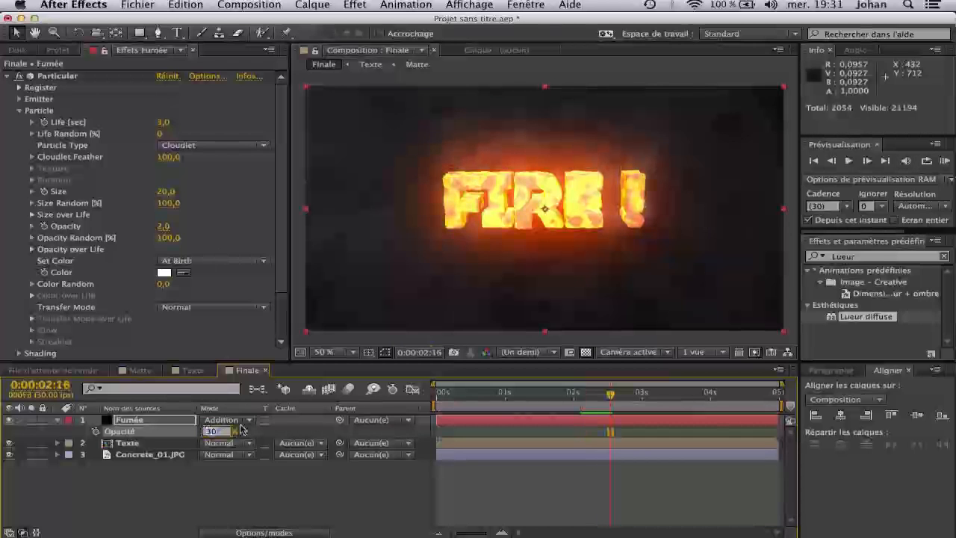
{"action": "key", "text": "Return"}
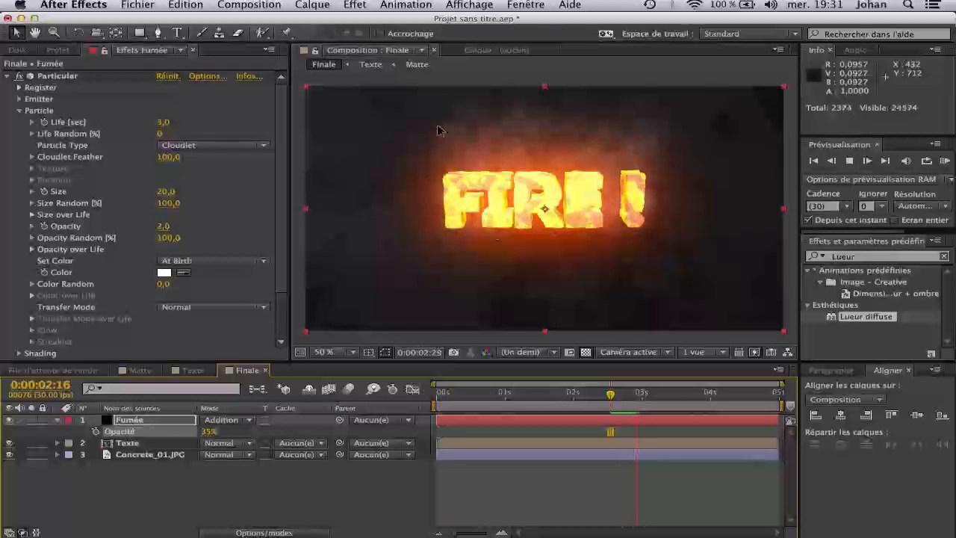
{"action": "key", "text": "space"}
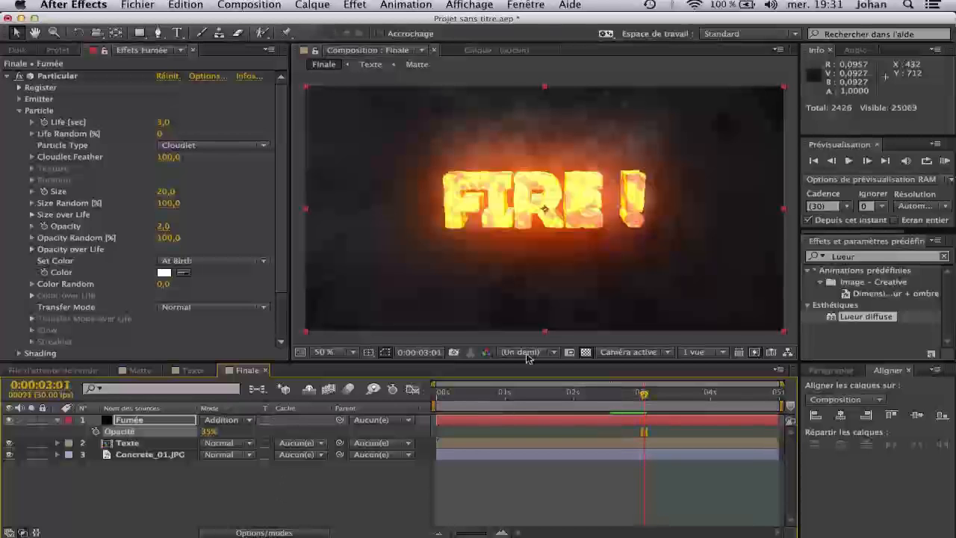
Set the Lueur diffuse Intensité on the Texte layer to 0,3, and collapse its effects and the Fumée layer's properties.
{"action": "left_click", "coordinate": [168, 447]}
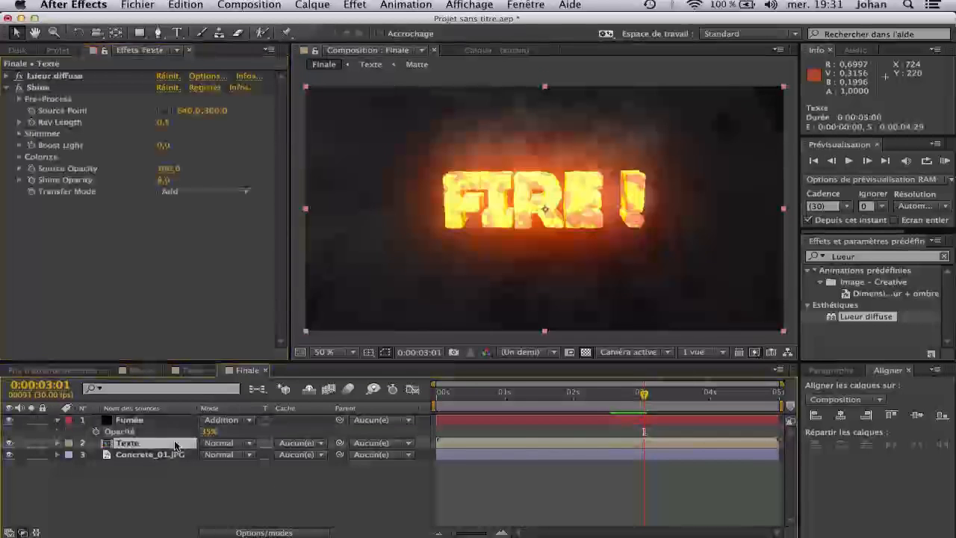
{"action": "left_click", "coordinate": [7, 76]}
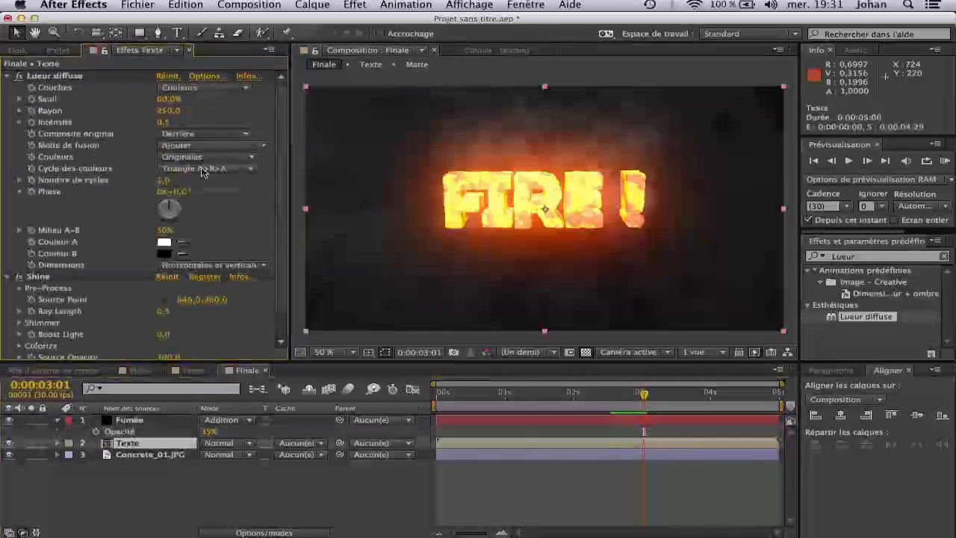
{"action": "left_click", "coordinate": [165, 122]}
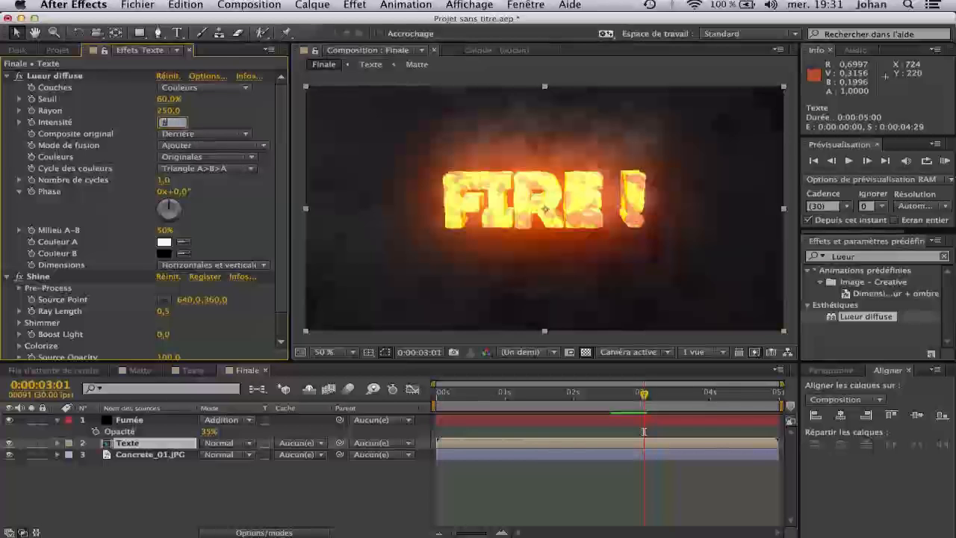
{"action": "type", "text": "0,3"}
{"action": "key", "text": "Return"}
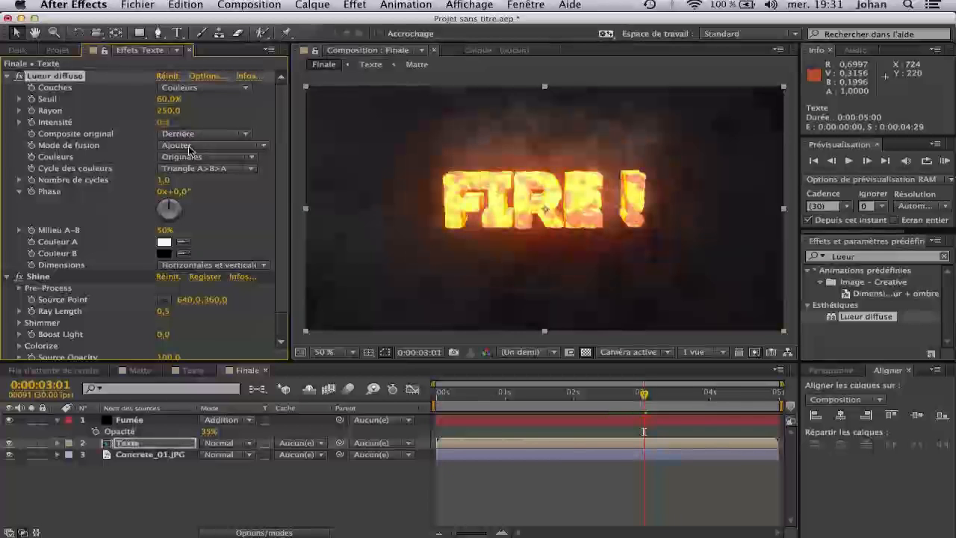
{"action": "key", "text": "F2"}
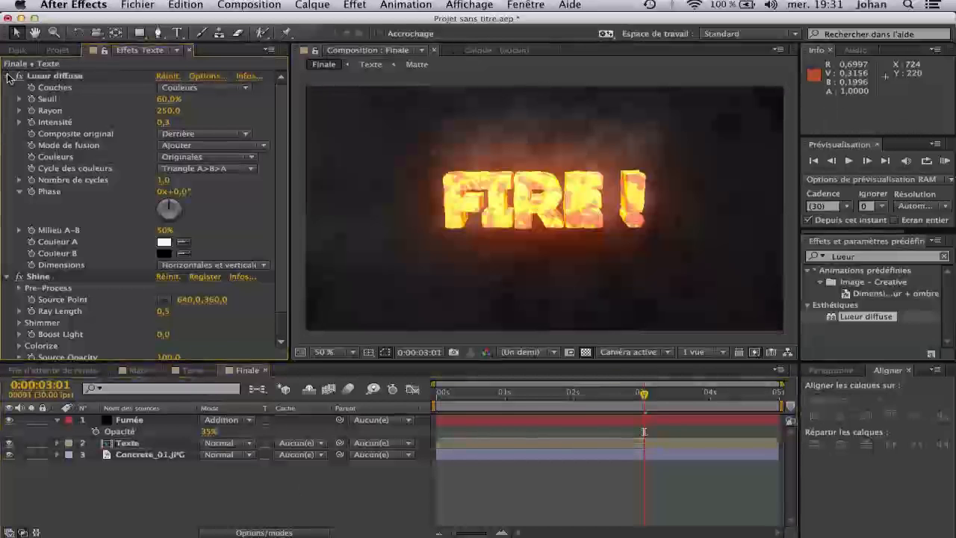
{"action": "left_click", "coordinate": [9, 75]}
{"action": "left_click", "coordinate": [9, 87]}
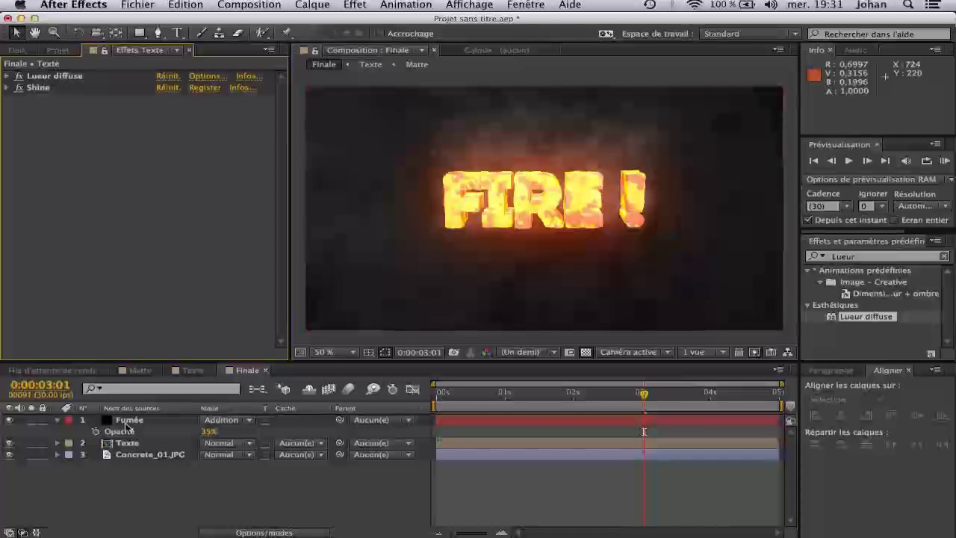
{"action": "left_click", "coordinate": [58, 421]}
Create a black 1280 × 720 px solid layer named Particules in the Finale composition.
{"action": "left_click", "coordinate": [312, 5]}
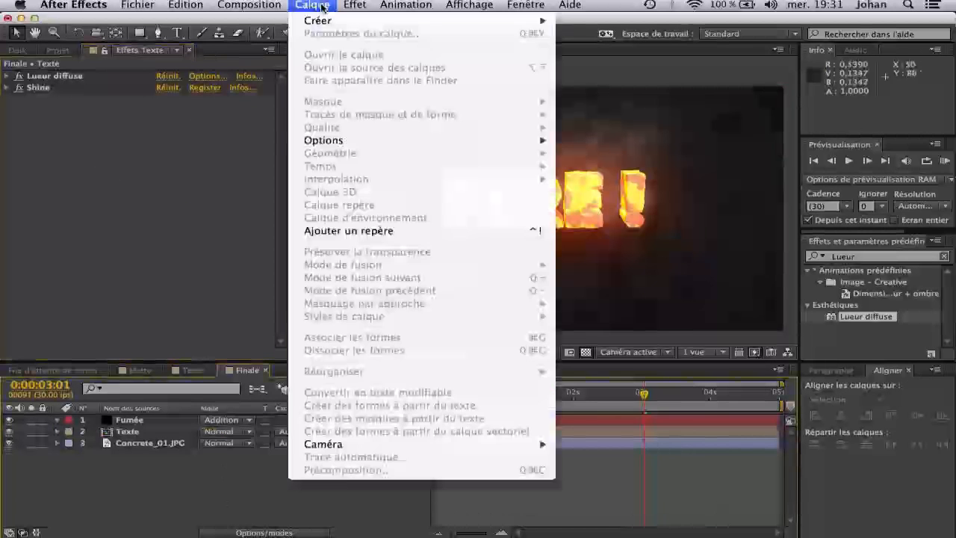
{"action": "mouse_move", "coordinate": [327, 21]}
{"action": "left_click", "coordinate": [629, 36]}
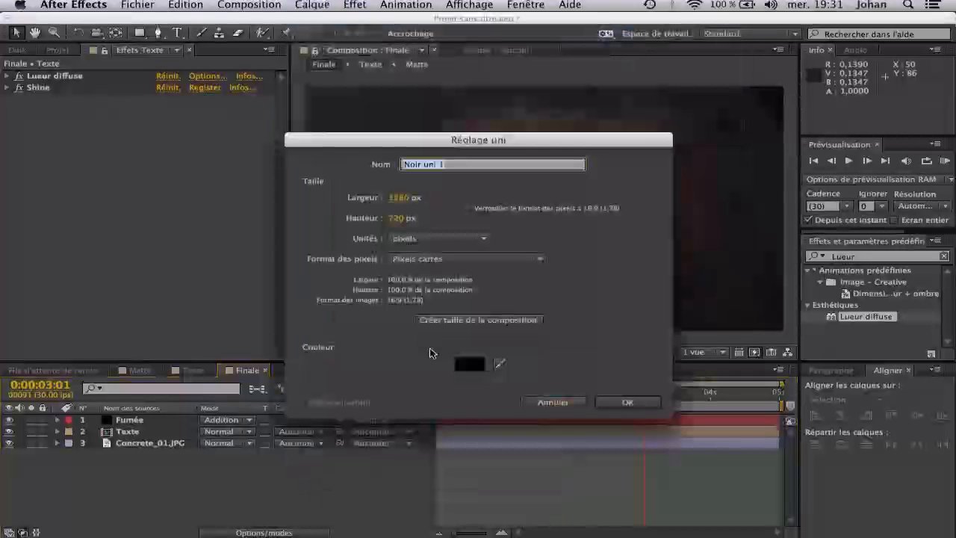
{"action": "type", "text": "Particules"}
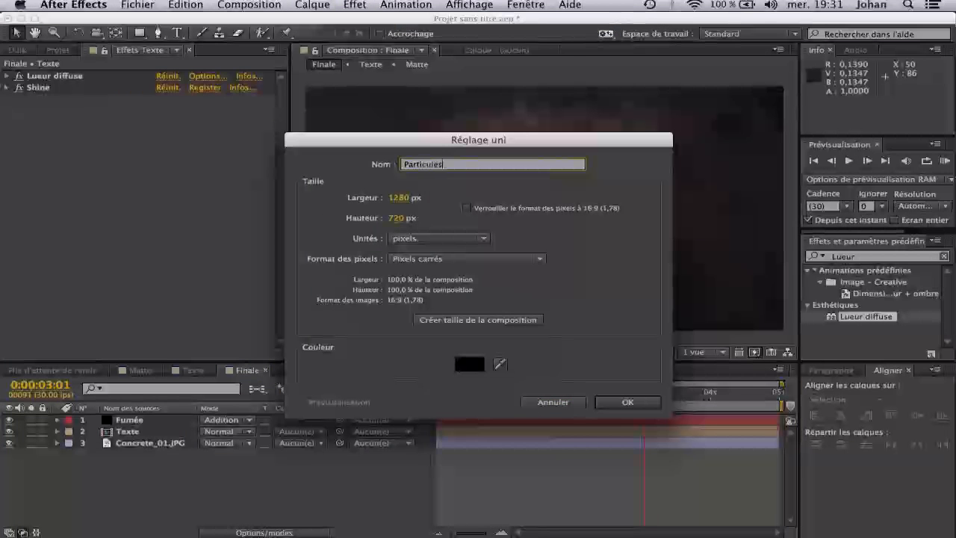
{"action": "key", "text": "Return"}
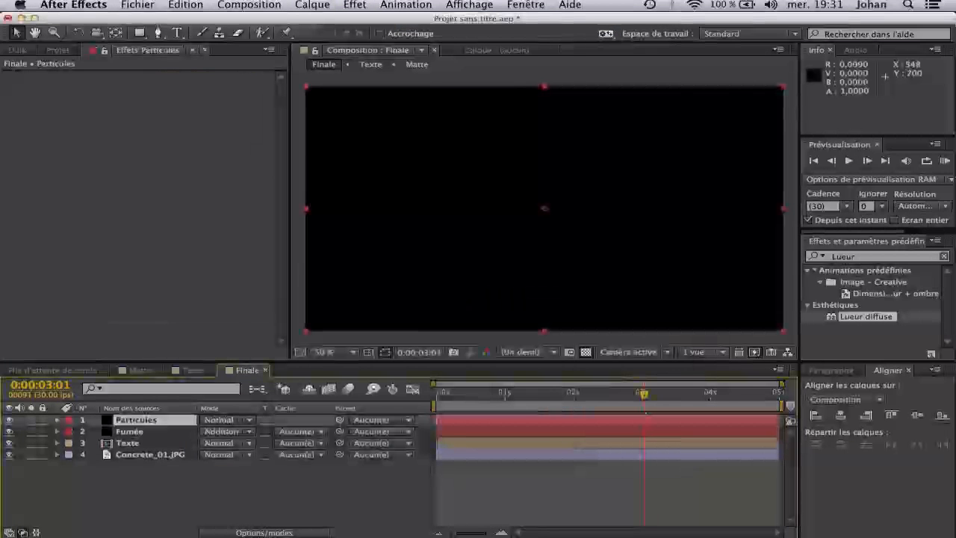
Apply the Trapcode Particular effect to the Particules layer.
{"action": "left_click", "coordinate": [355, 5]}
{"action": "mouse_move", "coordinate": [457, 342]}
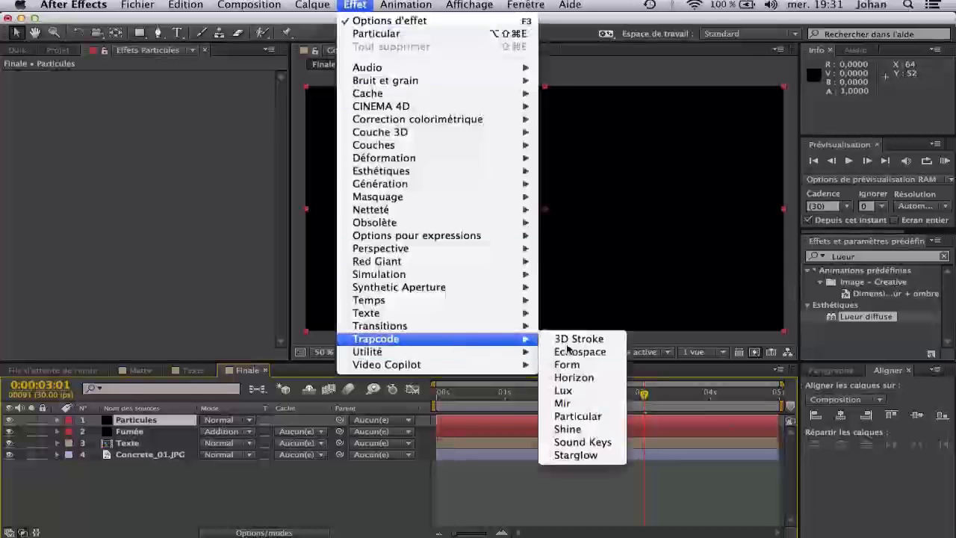
{"action": "left_click", "coordinate": [578, 415]}
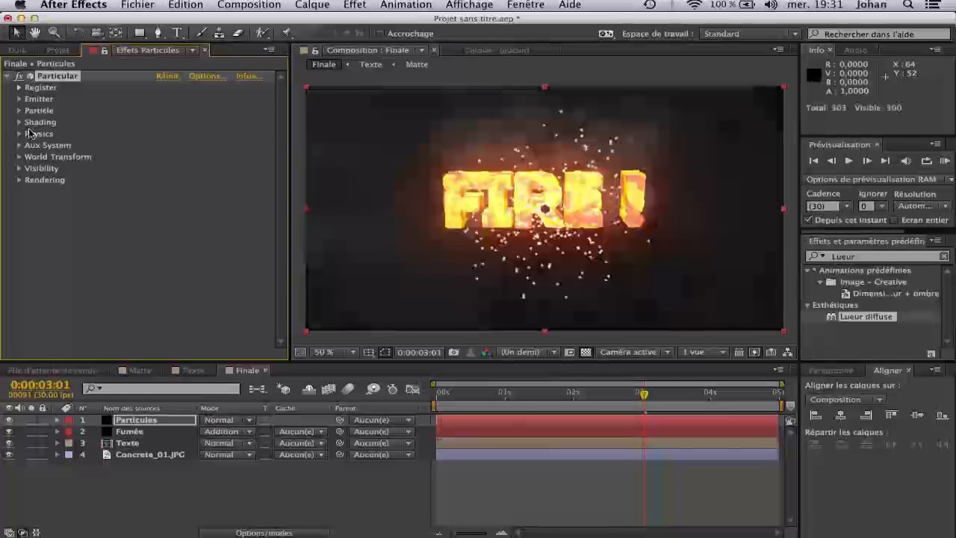
Set the Particular emitter's Velocity to 0 and its Emitter Type to Box.
{"action": "left_click", "coordinate": [20, 98]}
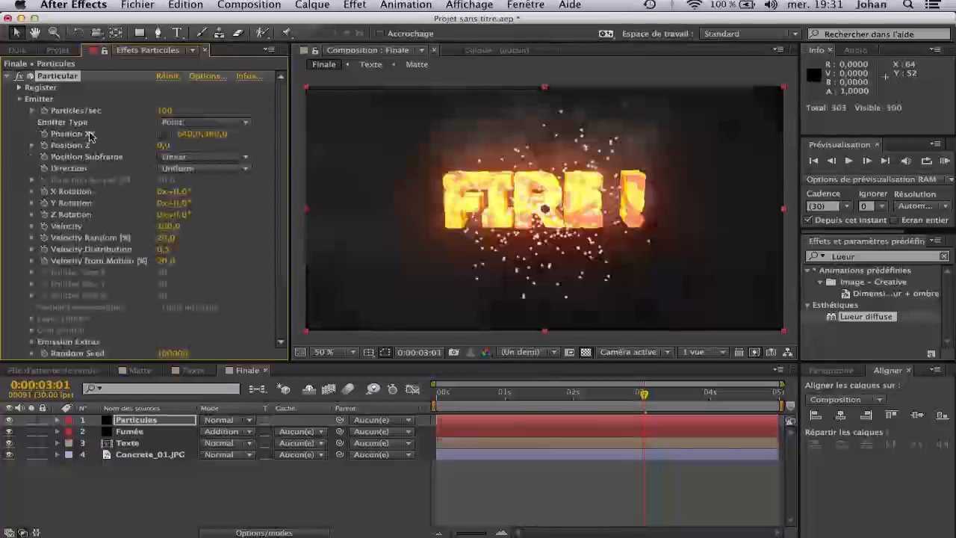
{"action": "left_click", "coordinate": [165, 238]}
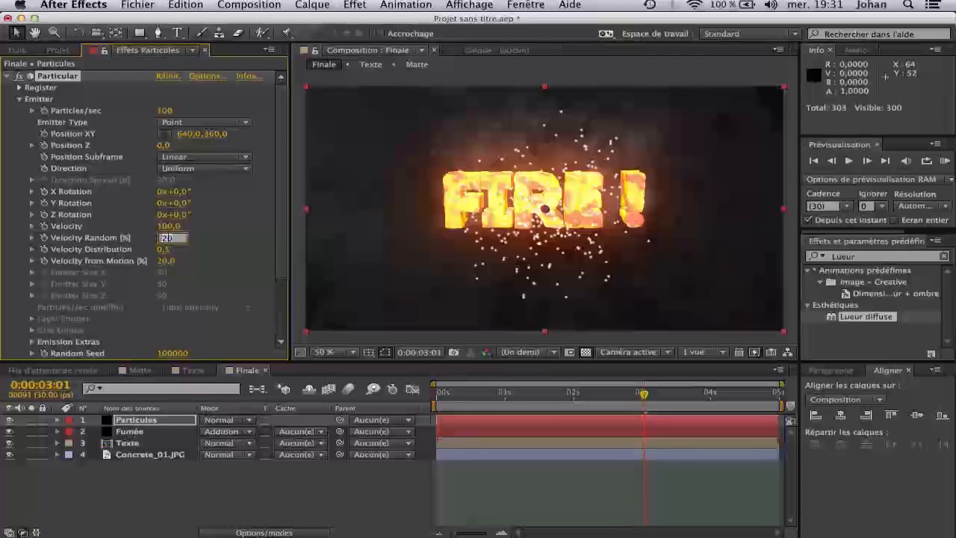
{"action": "left_click", "coordinate": [168, 226]}
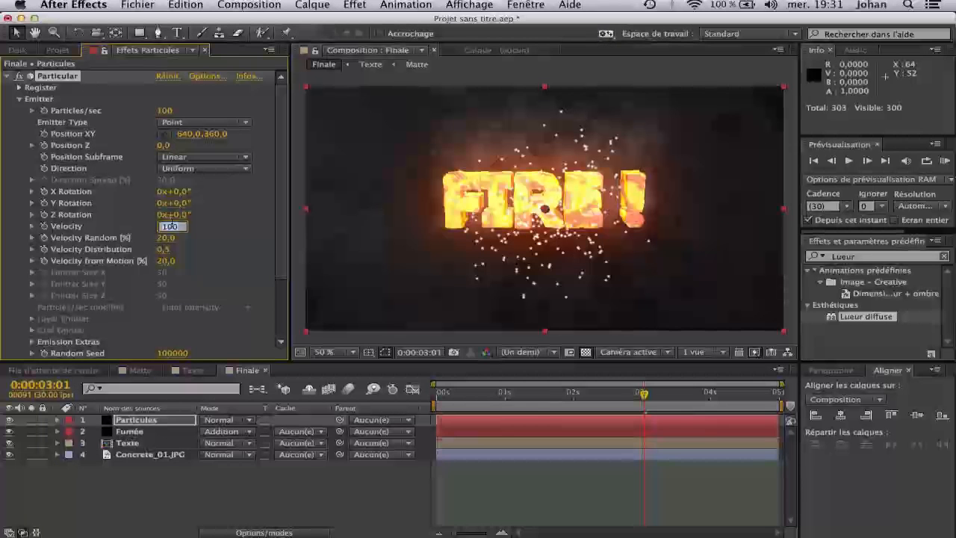
{"action": "type", "text": "0"}
{"action": "key", "text": "Return"}
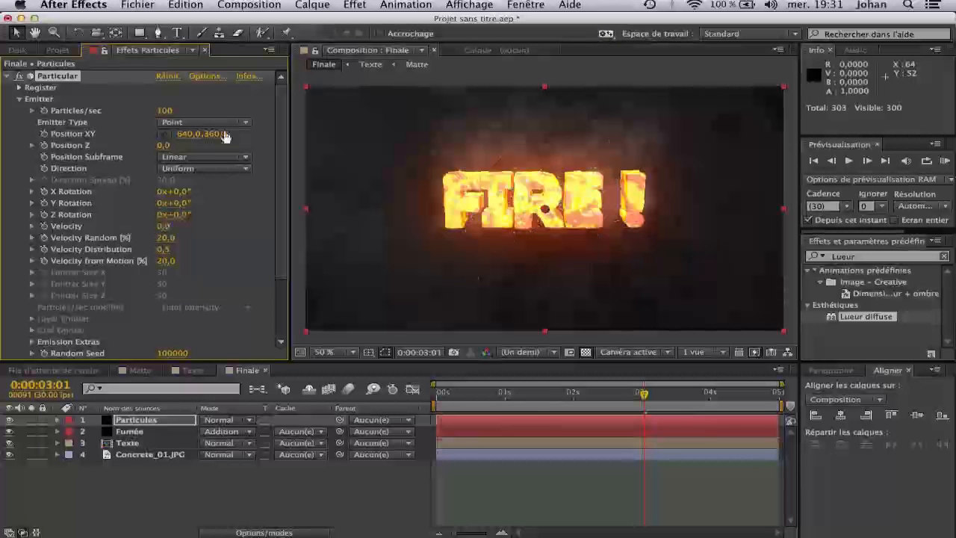
{"action": "left_click", "coordinate": [224, 123]}
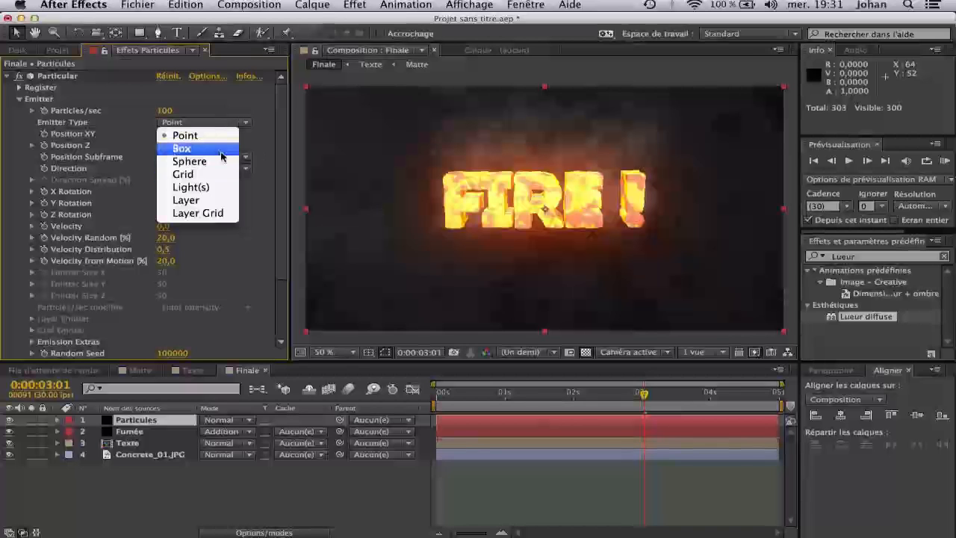
{"action": "left_click", "coordinate": [221, 150]}
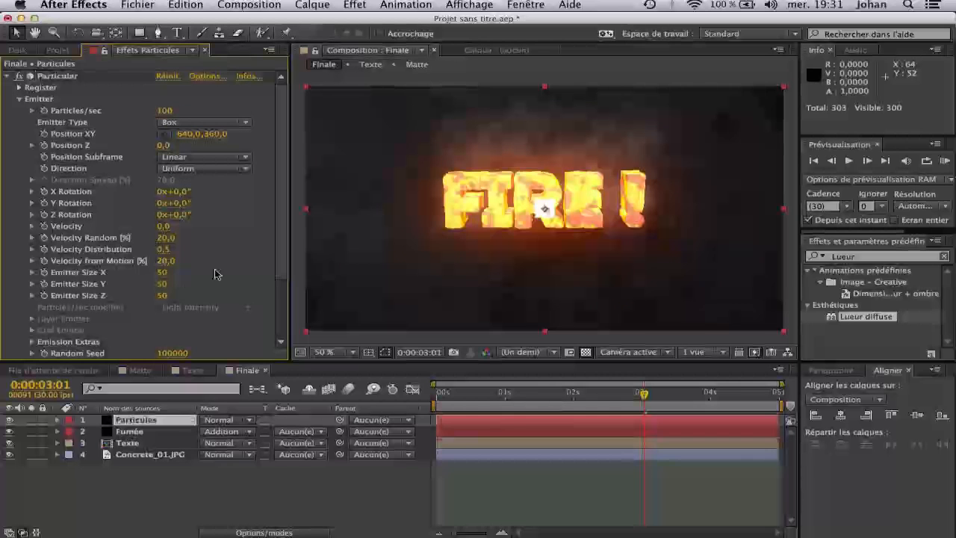
Stretch the box emitter over the text with Emitter Size X 562 and Y 152, and set its Velocity to 20.
{"action": "left_click_drag", "start_coordinate": [164, 273], "coordinate": [545, 271]}
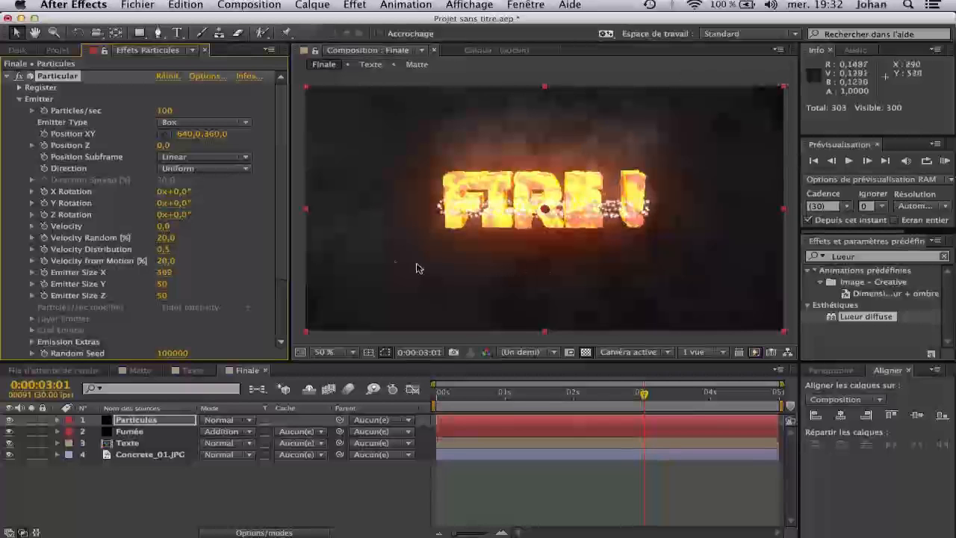
{"action": "left_click_drag", "start_coordinate": [227, 283], "coordinate": [250, 281]}
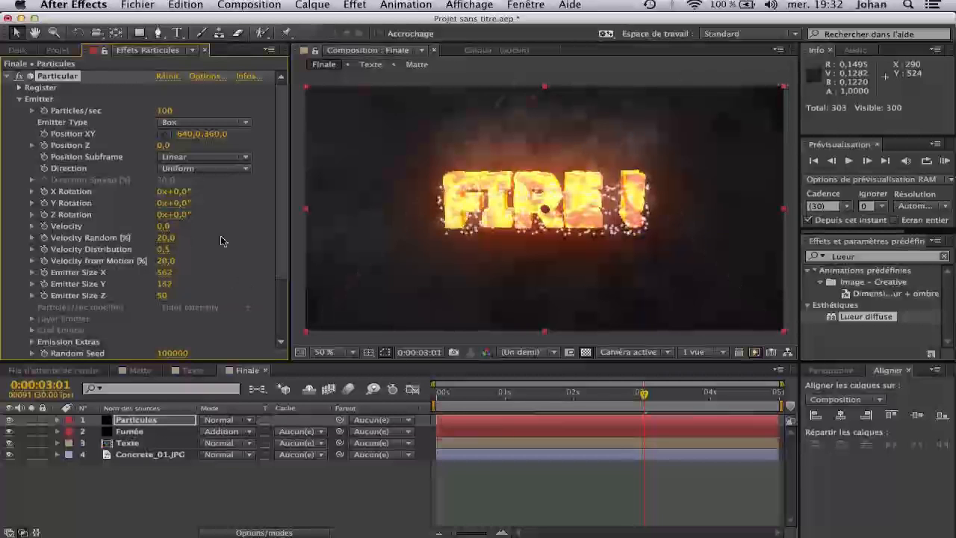
{"action": "left_click", "coordinate": [192, 228]}
{"action": "key", "text": "Return"}
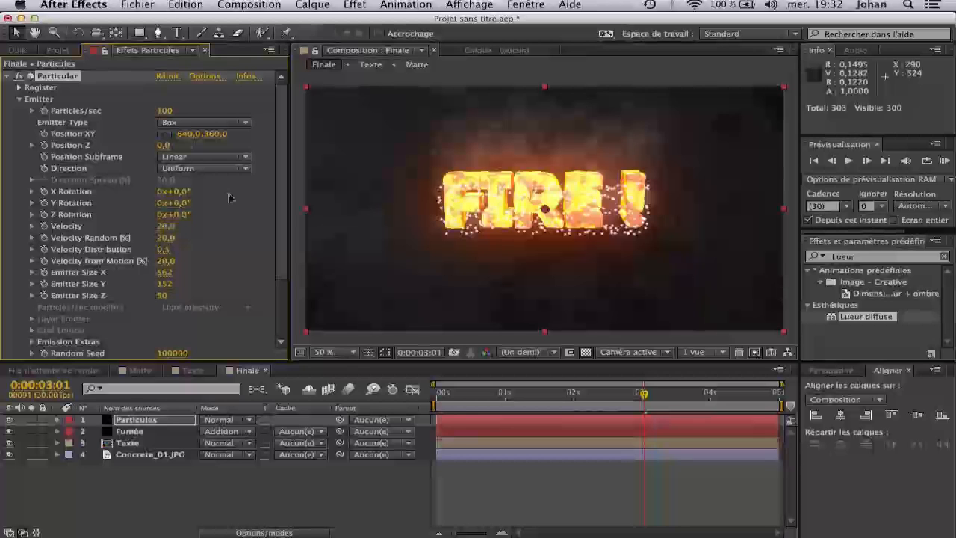
Set the particles' Sphere Feather to 100, Size to 2, and both Size Random and Opacity Random to 100%.
{"action": "left_click", "coordinate": [20, 99]}
{"action": "left_click", "coordinate": [19, 111]}
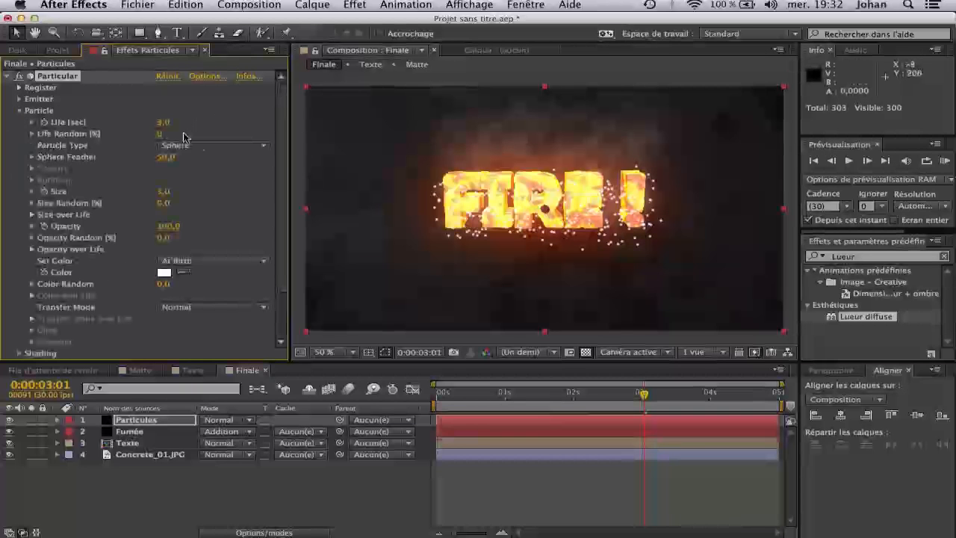
{"action": "left_click_drag", "start_coordinate": [166, 157], "coordinate": [95, 186]}
{"action": "left_click", "coordinate": [162, 191]}
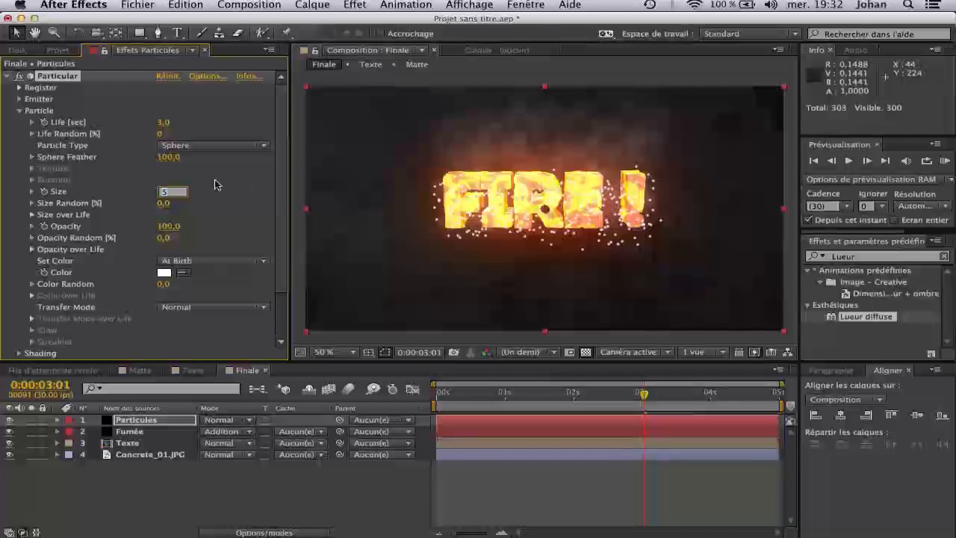
{"action": "key", "text": "Return"}
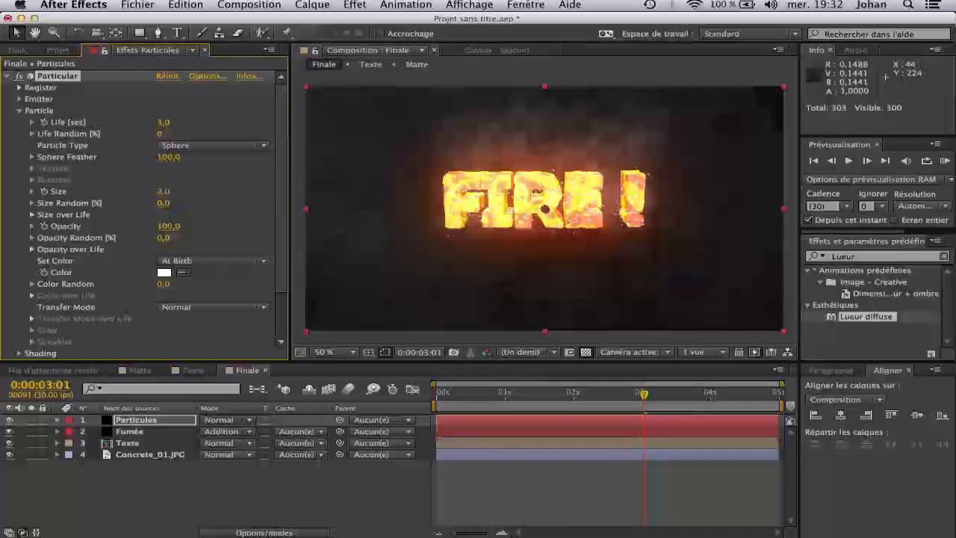
{"action": "left_click_drag", "start_coordinate": [162, 205], "coordinate": [463, 215]}
{"action": "left_click_drag", "start_coordinate": [161, 240], "coordinate": [389, 205]}
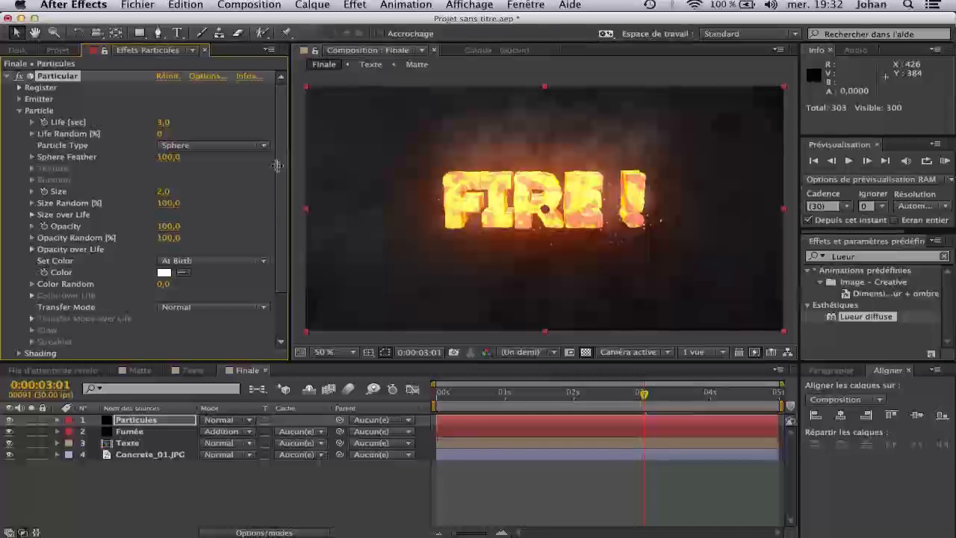
Set the Gravity in Particular's Physics settings to -15 so the particles rise.
{"action": "scroll", "coordinate": [279, 195], "scroll_direction": "down", "scroll_amount": 1}
{"action": "scroll", "coordinate": [70, 284], "scroll_direction": "down", "scroll_amount": 3}
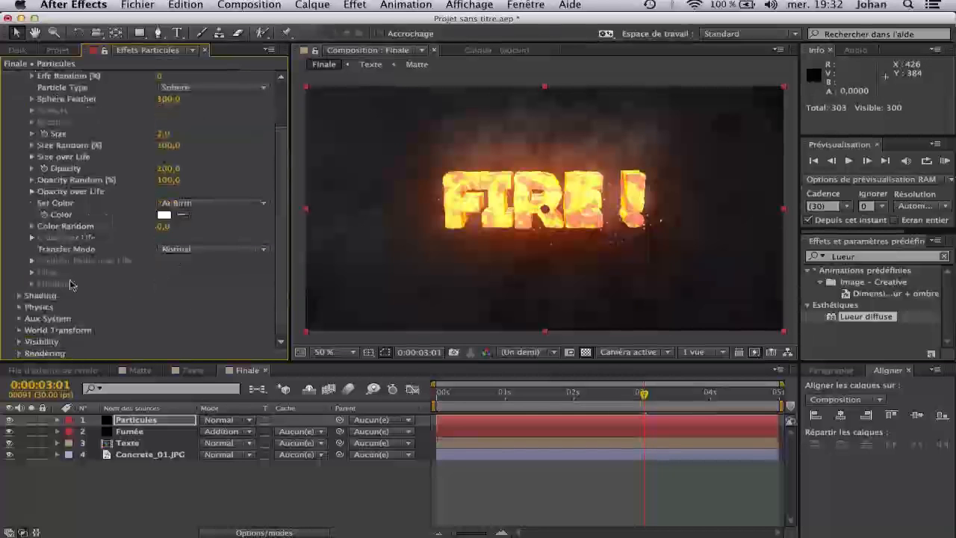
{"action": "left_click", "coordinate": [19, 306]}
{"action": "left_click", "coordinate": [163, 321]}
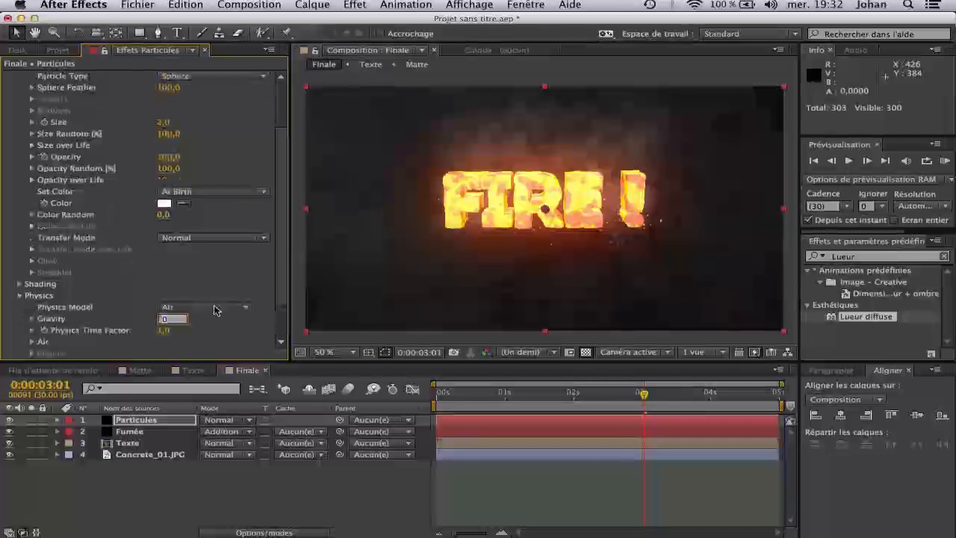
{"action": "key", "text": "Return"}
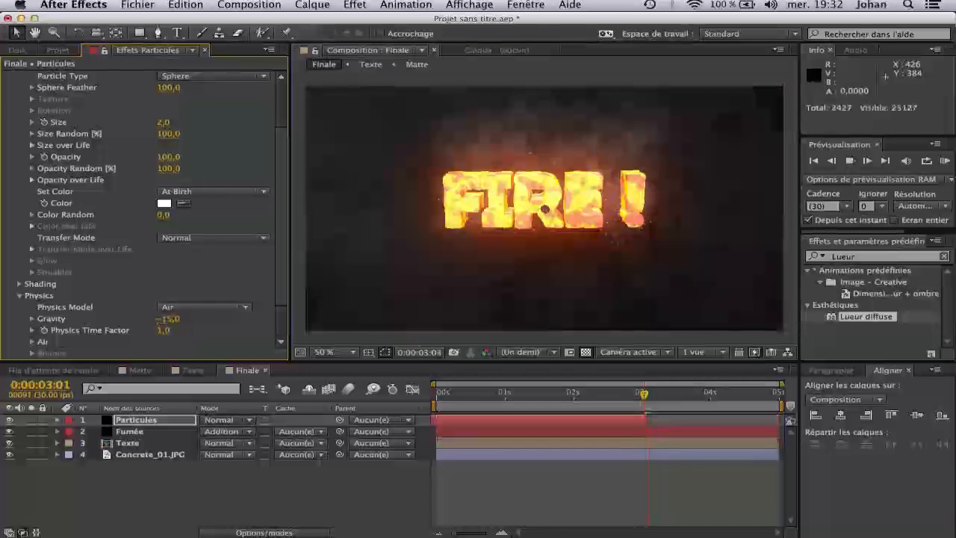
Preview the rising particles from 0:00:01:13.
{"action": "left_click", "coordinate": [483, 421]}
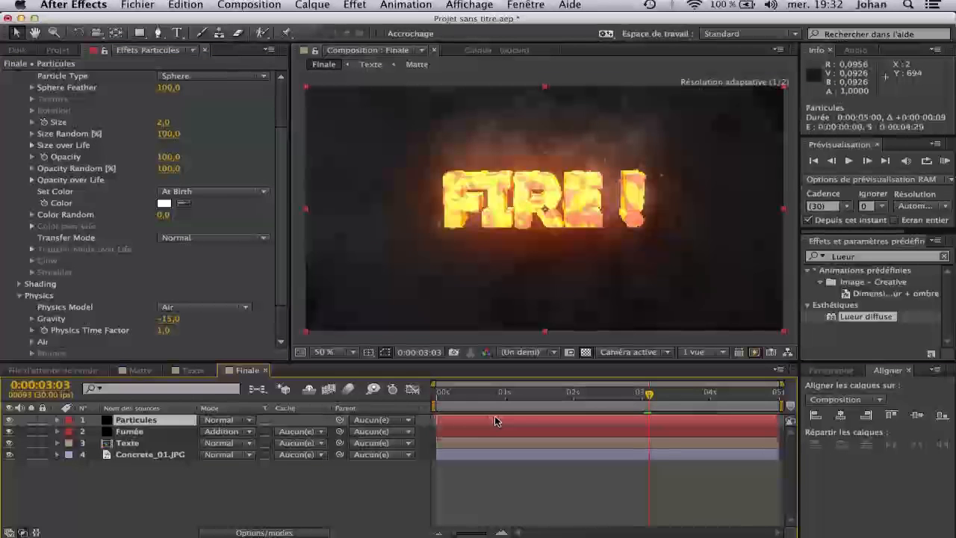
{"action": "left_click_drag", "start_coordinate": [505, 396], "coordinate": [535, 394]}
{"action": "key", "text": "space"}
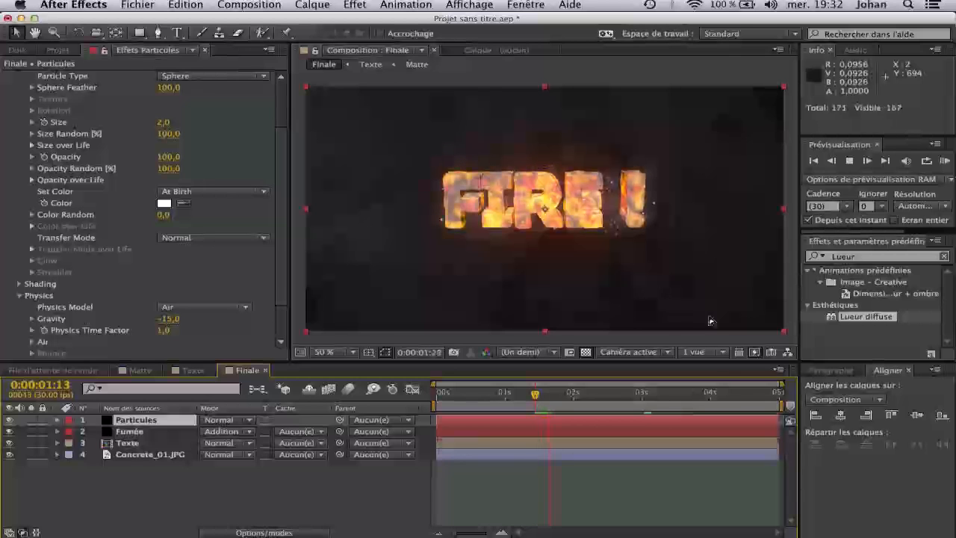
{"action": "key", "text": "space"}
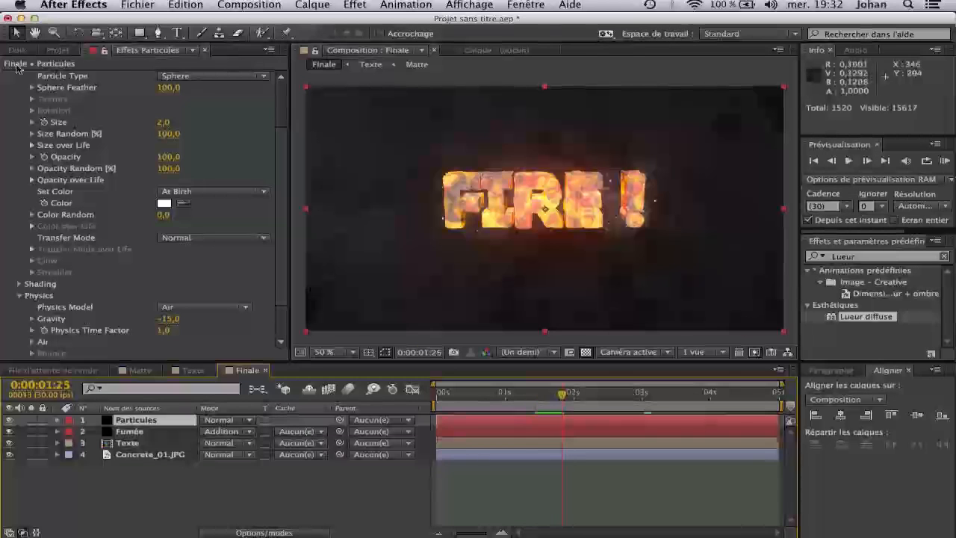
Apply the Size over Life preset that grows at birth and shrinks at death, and check the particles at 0:00:03:28.
{"action": "scroll", "coordinate": [42, 167], "scroll_direction": "up", "scroll_amount": 2}
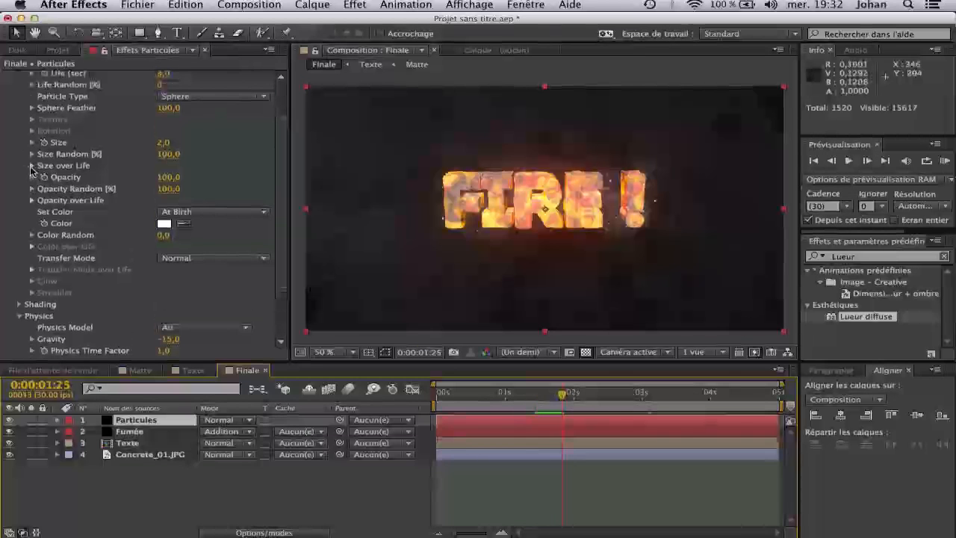
{"action": "left_click", "coordinate": [31, 166]}
{"action": "left_click", "coordinate": [244, 208]}
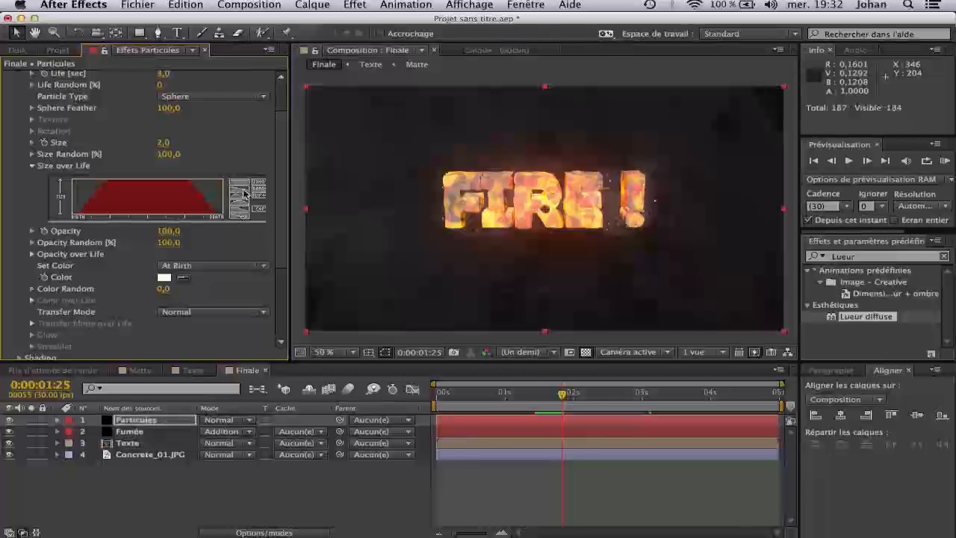
{"action": "left_click", "coordinate": [400, 482]}
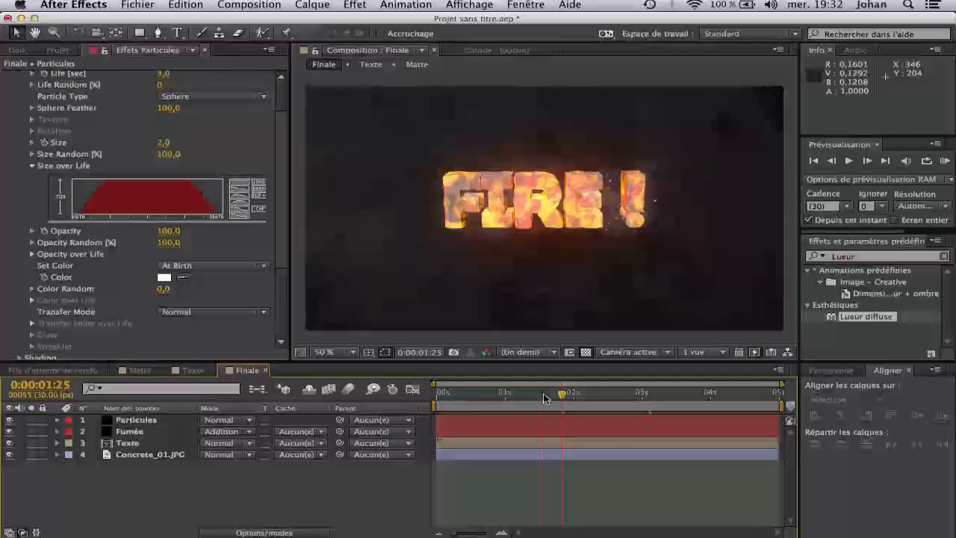
{"action": "left_click", "coordinate": [617, 394]}
{"action": "left_click", "coordinate": [708, 393]}
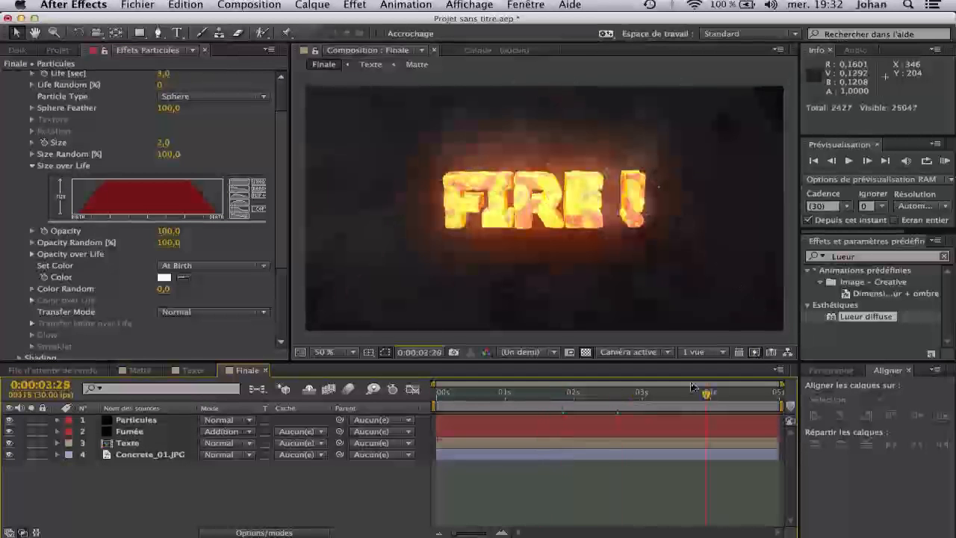
Set the particles' Set Color option to Random from Gradient.
{"action": "left_click", "coordinate": [33, 167]}
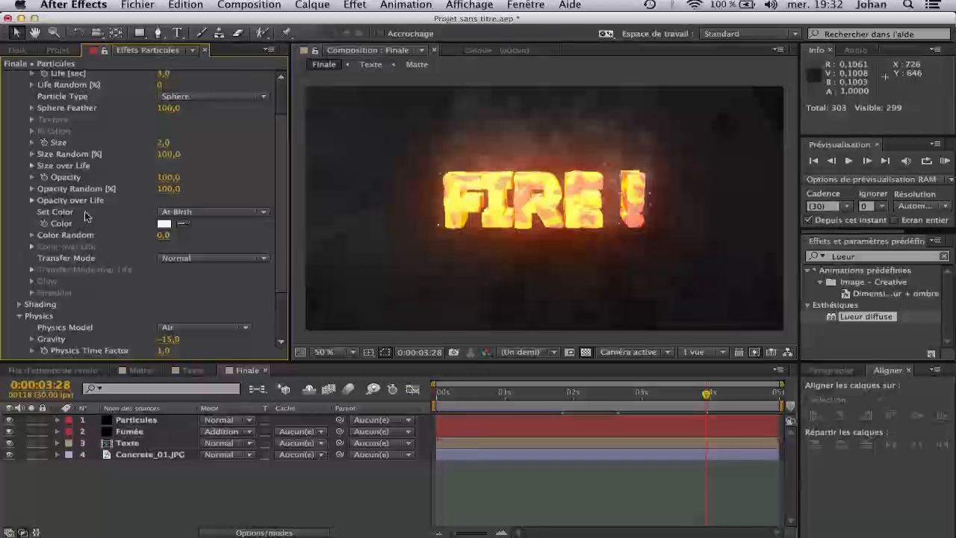
{"action": "left_click", "coordinate": [168, 212]}
{"action": "left_click", "coordinate": [208, 252]}
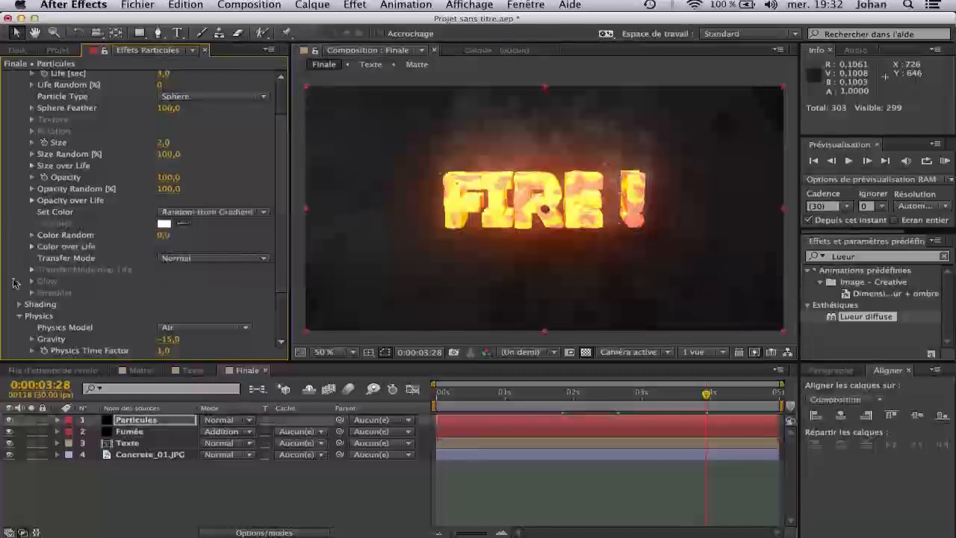
Remove the green, cyan and blue stops from the Color over Life gradient and move the yellow stop to its death end.
{"action": "left_click", "coordinate": [32, 246]}
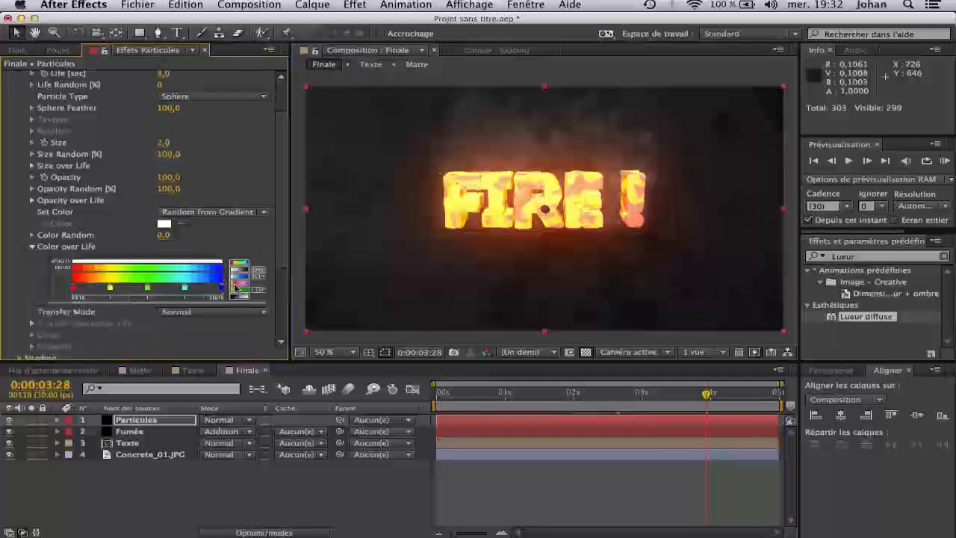
{"action": "left_click_drag", "start_coordinate": [148, 287], "coordinate": [185, 321]}
{"action": "left_click_drag", "start_coordinate": [221, 287], "coordinate": [221, 358]}
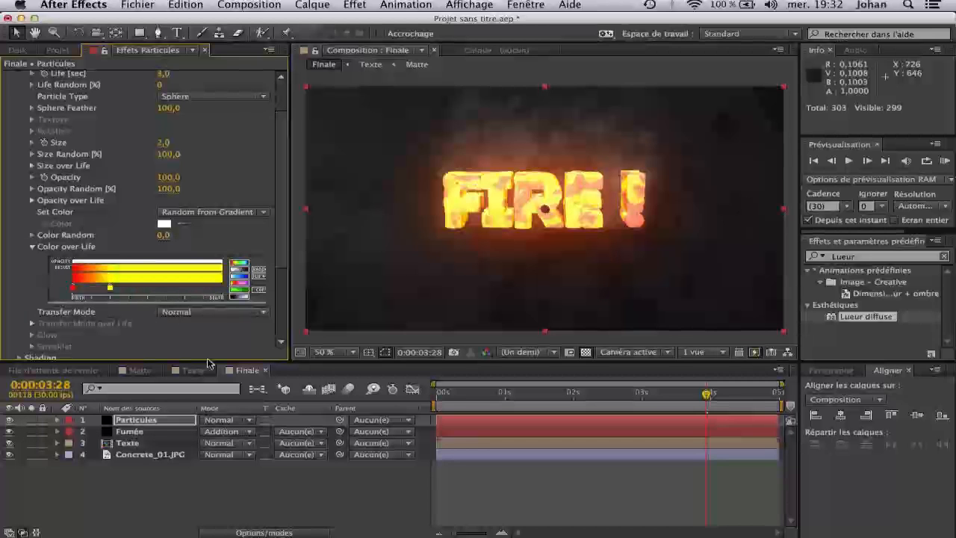
{"action": "left_click_drag", "start_coordinate": [110, 288], "coordinate": [282, 292]}
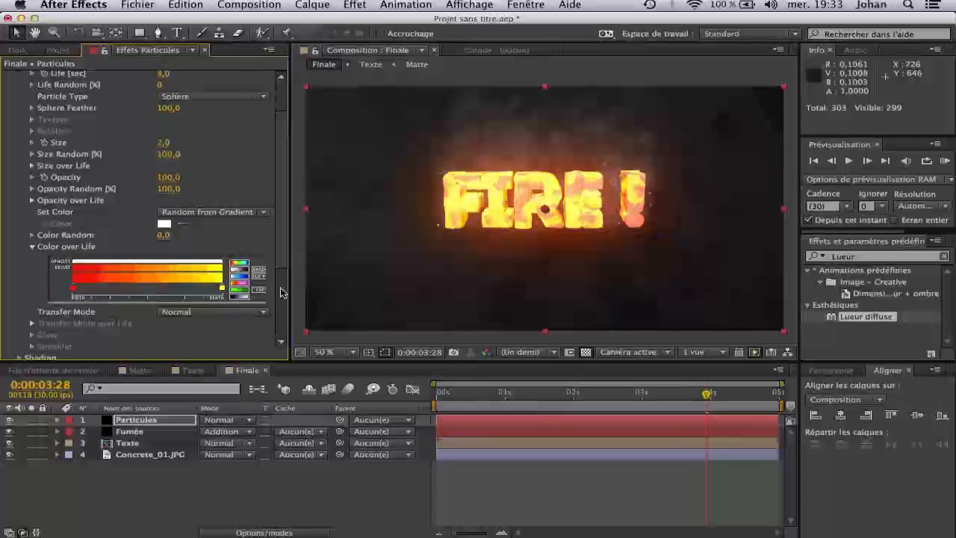
Change the red birth stop of the Color over Life gradient to orange-red FF3A00.
{"action": "double_click", "coordinate": [73, 288]}
{"action": "left_click_drag", "start_coordinate": [445, 458], "coordinate": [447, 465]}
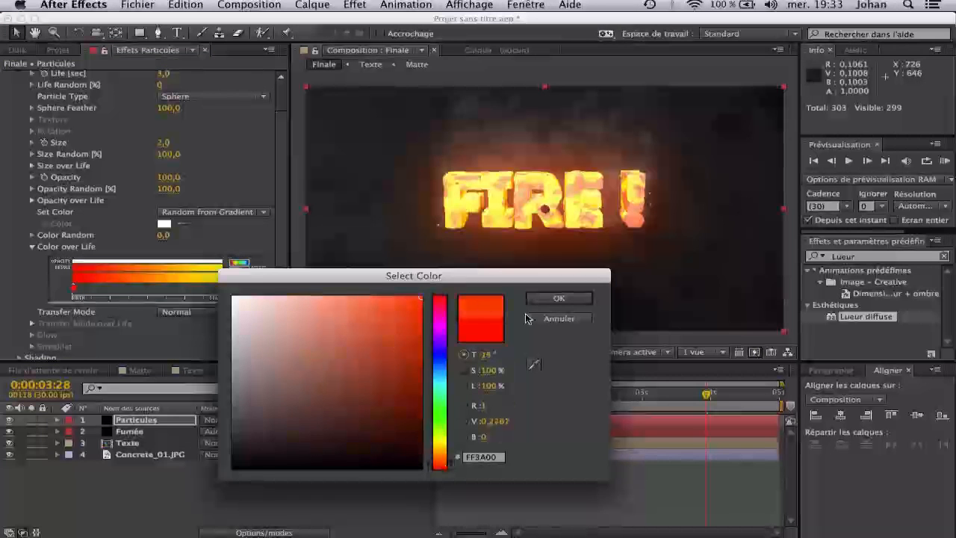
{"action": "left_click", "coordinate": [559, 298]}
Change the yellow death stop of the Color over Life gradient to orange FFB600, and preview the animation from 0:00:03:12.
{"action": "double_click", "coordinate": [221, 289]}
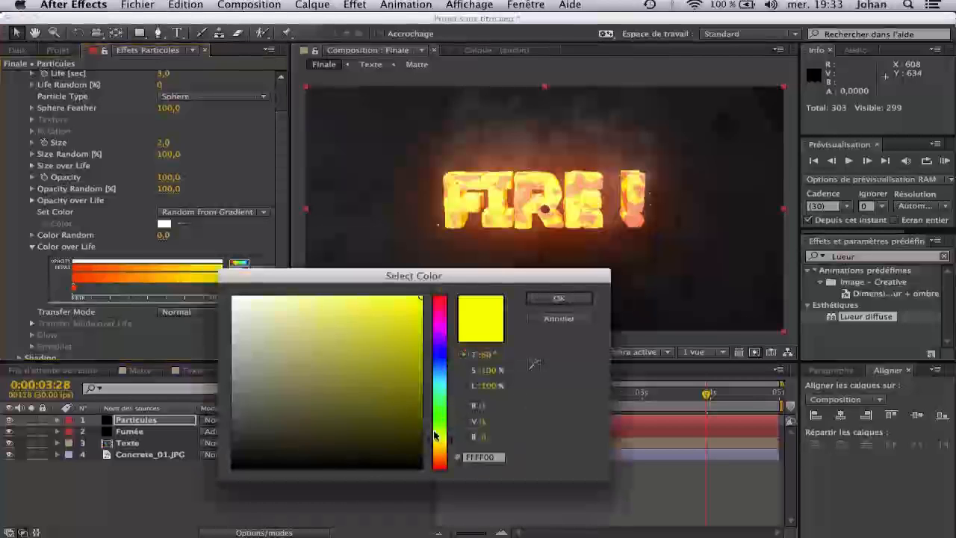
{"action": "left_click", "coordinate": [445, 451]}
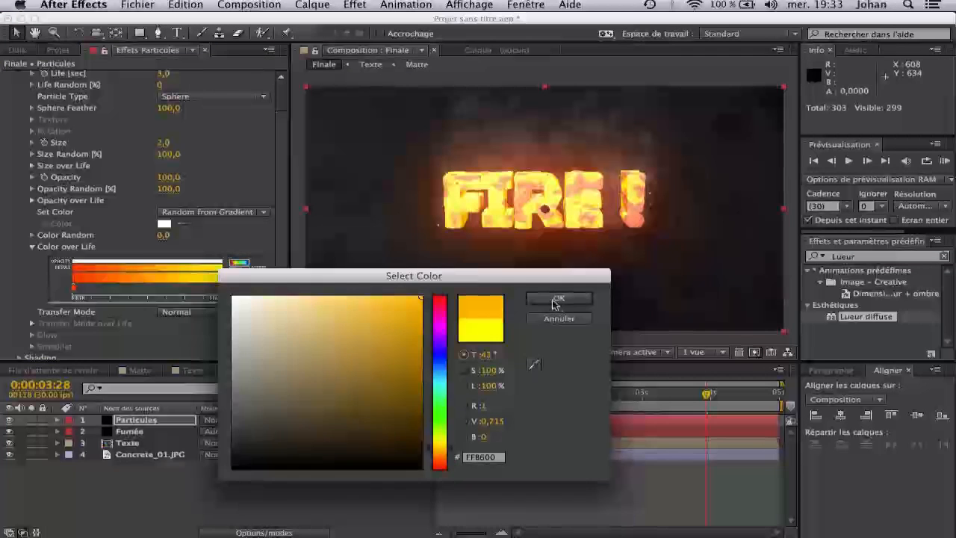
{"action": "left_click", "coordinate": [556, 298]}
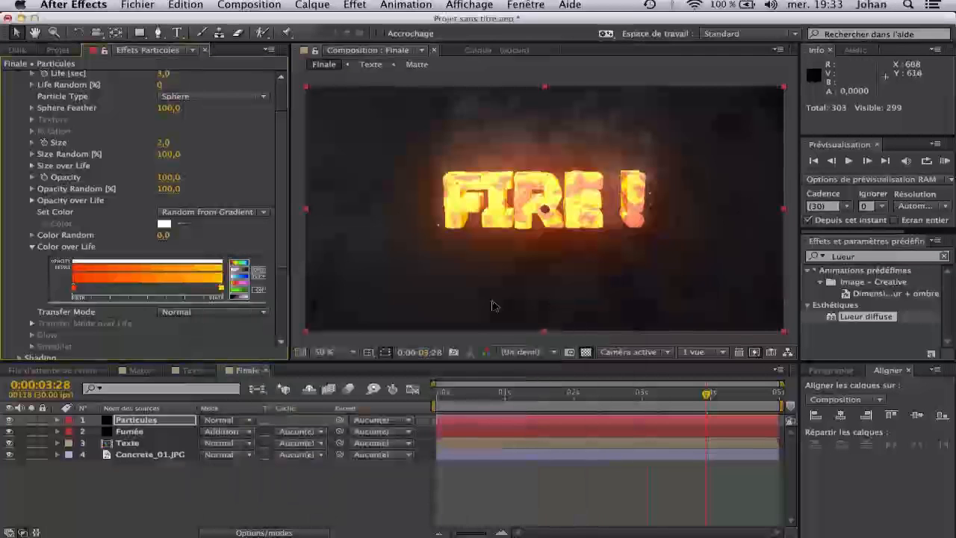
{"action": "left_click", "coordinate": [669, 399]}
{"action": "key", "text": "space"}
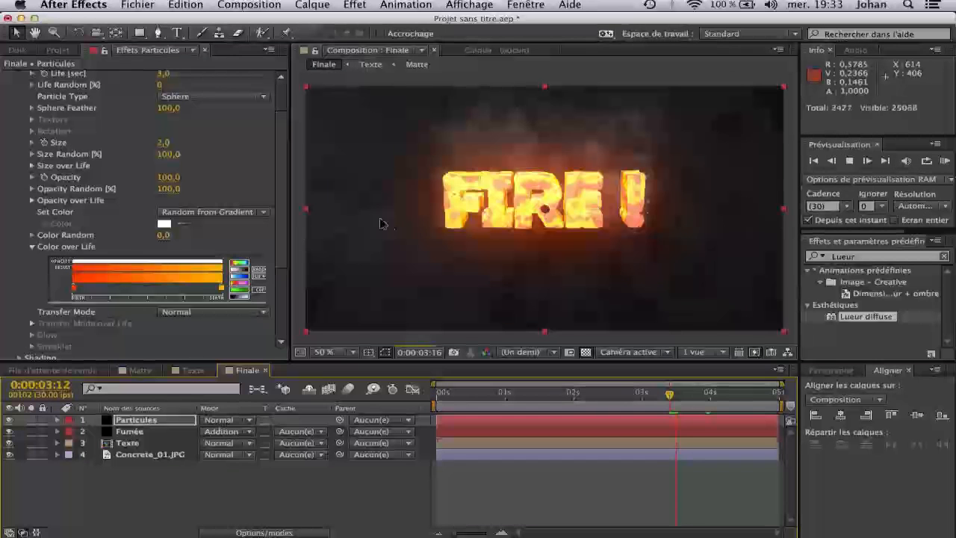
Set the particles' Life to 5 seconds and Life Random to 100%, and preview the result from 0:00:03:18.
{"action": "key", "text": "space"}
{"action": "left_click", "coordinate": [32, 246]}
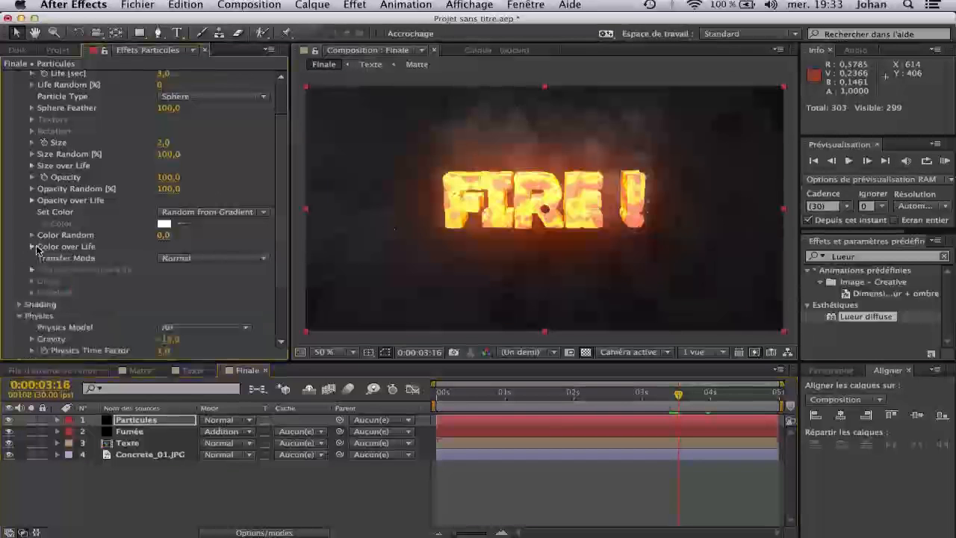
{"action": "scroll", "coordinate": [34, 252], "scroll_direction": "up", "scroll_amount": 3}
{"action": "left_click", "coordinate": [166, 121]}
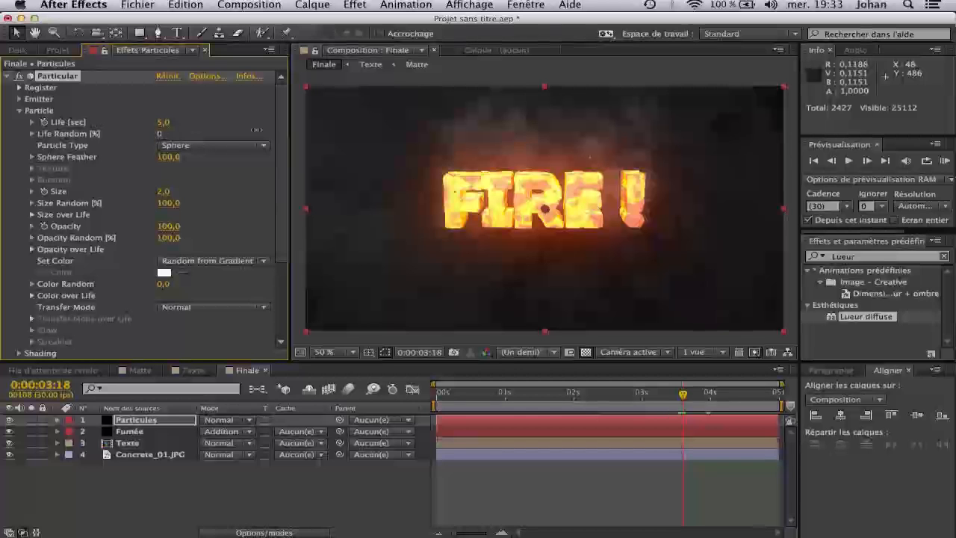
{"action": "type", "text": "100"}
{"action": "key", "text": "Return"}
{"action": "key", "text": "space"}
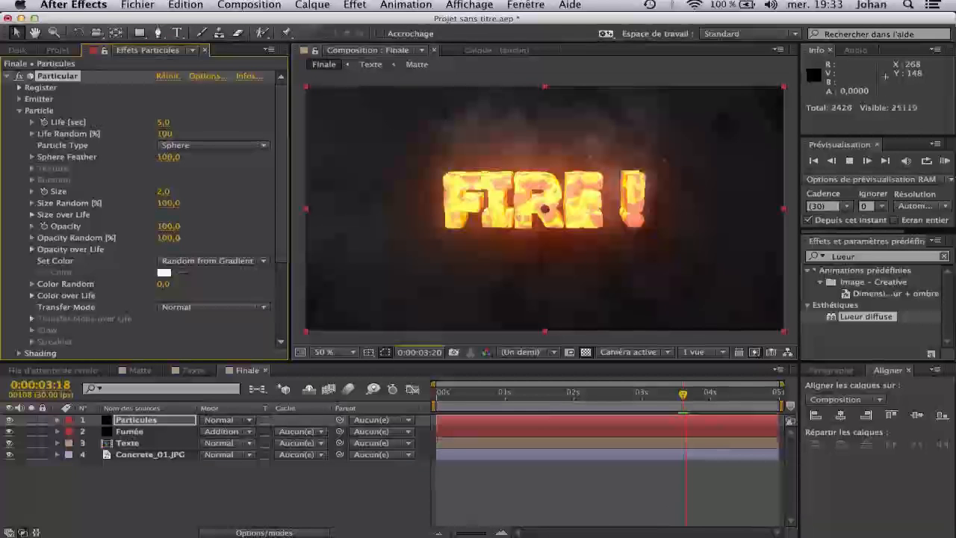
{"action": "key", "text": "space"}
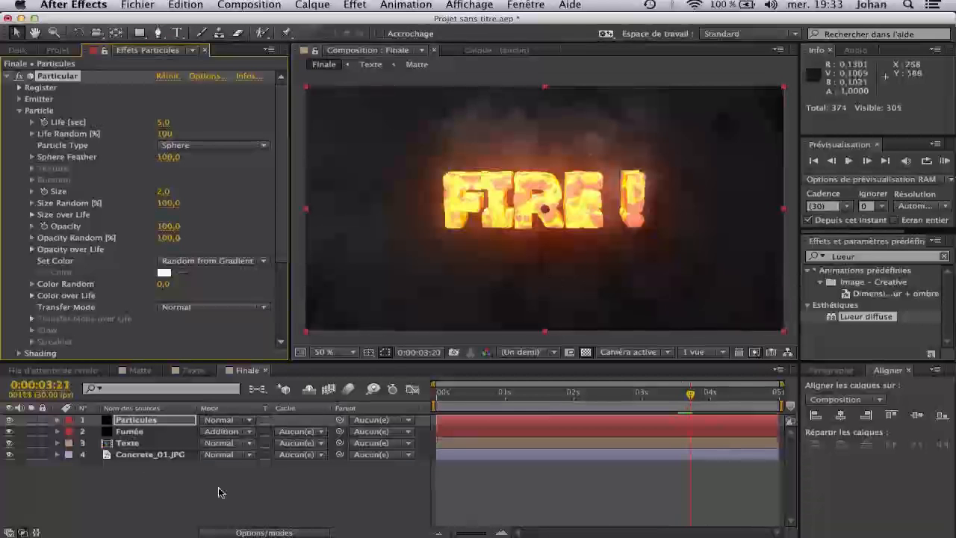
Set the particles' Transfer Mode to Add, collapse the Particular effect and go to 0:00:03:08.
{"action": "left_click", "coordinate": [164, 308]}
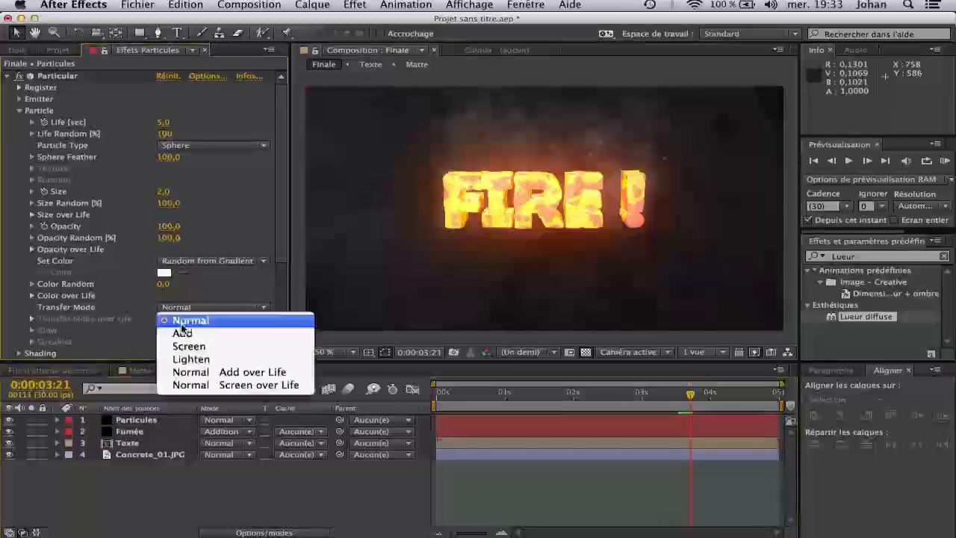
{"action": "left_click", "coordinate": [182, 333]}
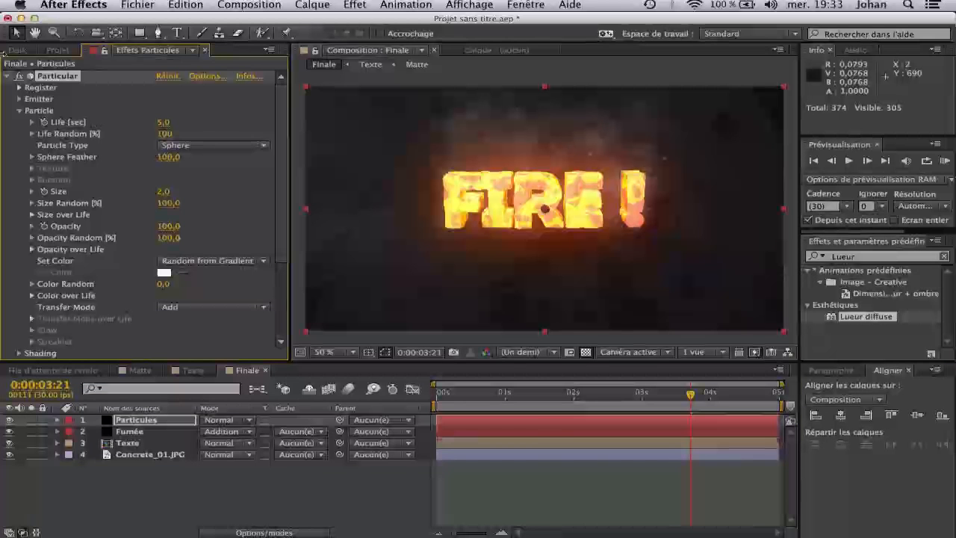
{"action": "left_click", "coordinate": [7, 76]}
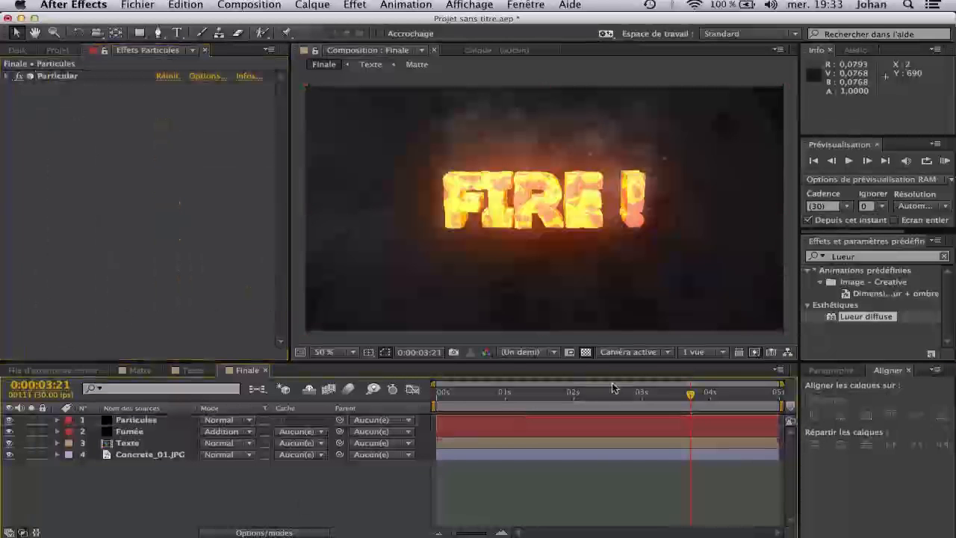
{"action": "left_click", "coordinate": [519, 392]}
{"action": "left_click", "coordinate": [660, 393]}
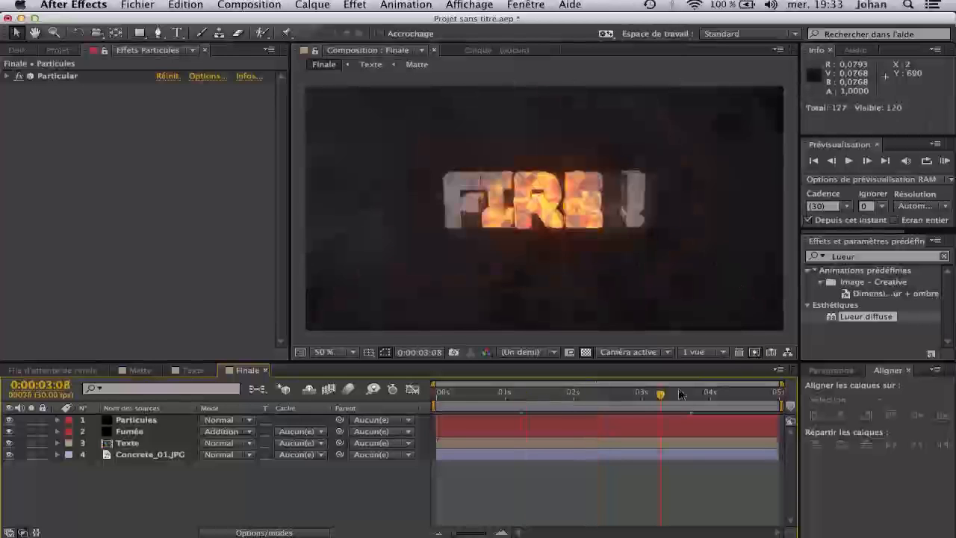
Darken the Claire color of the Teinte effect on Concrete_01.JPG to 272424 and check the background at early frames.
{"action": "left_click", "coordinate": [156, 454]}
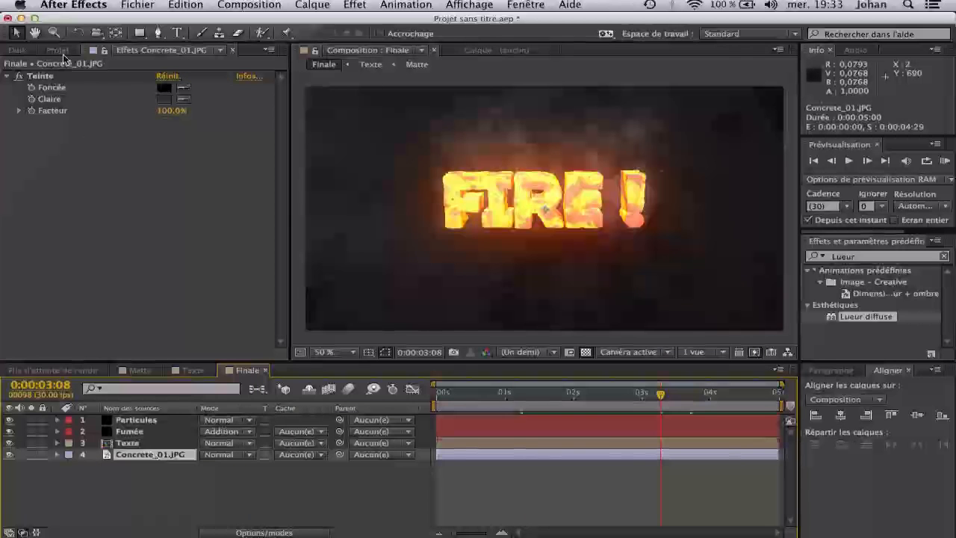
{"action": "left_click", "coordinate": [163, 99]}
{"action": "left_click", "coordinate": [244, 447]}
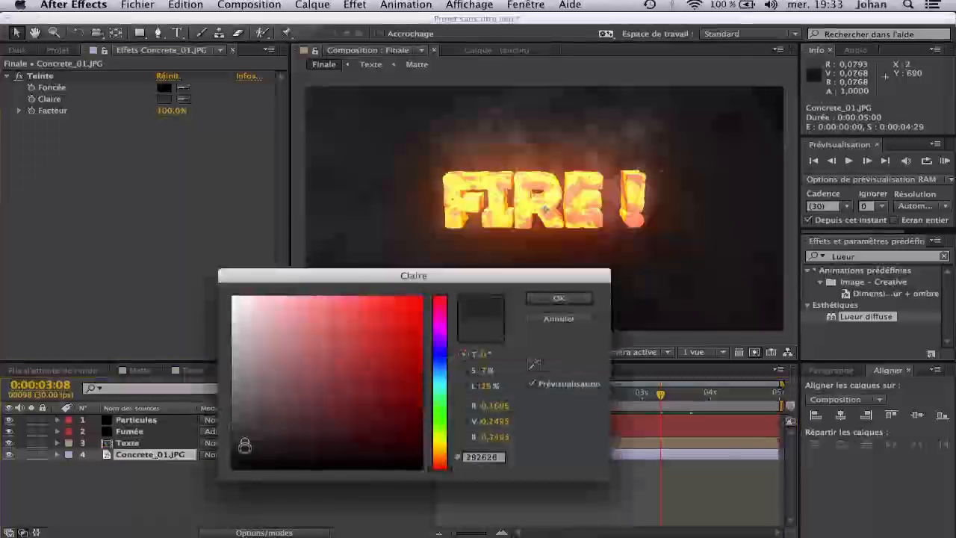
{"action": "left_click", "coordinate": [242, 449]}
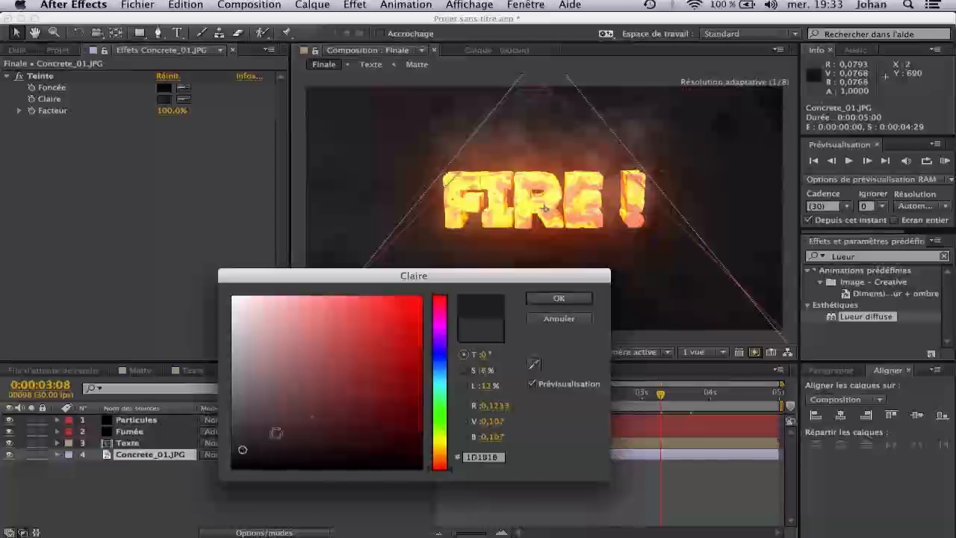
{"action": "left_click", "coordinate": [552, 298]}
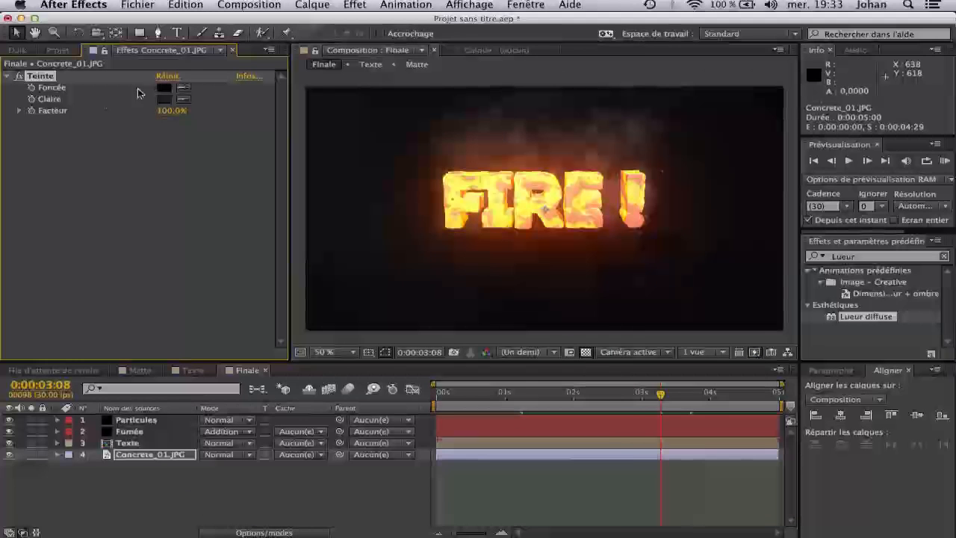
{"action": "left_click", "coordinate": [163, 99]}
{"action": "left_click", "coordinate": [247, 442]}
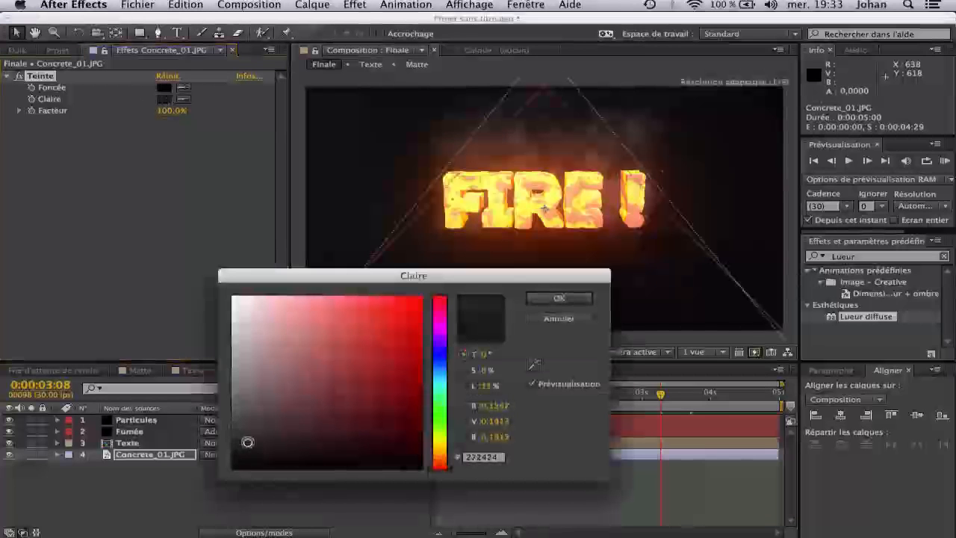
{"action": "left_click", "coordinate": [557, 298]}
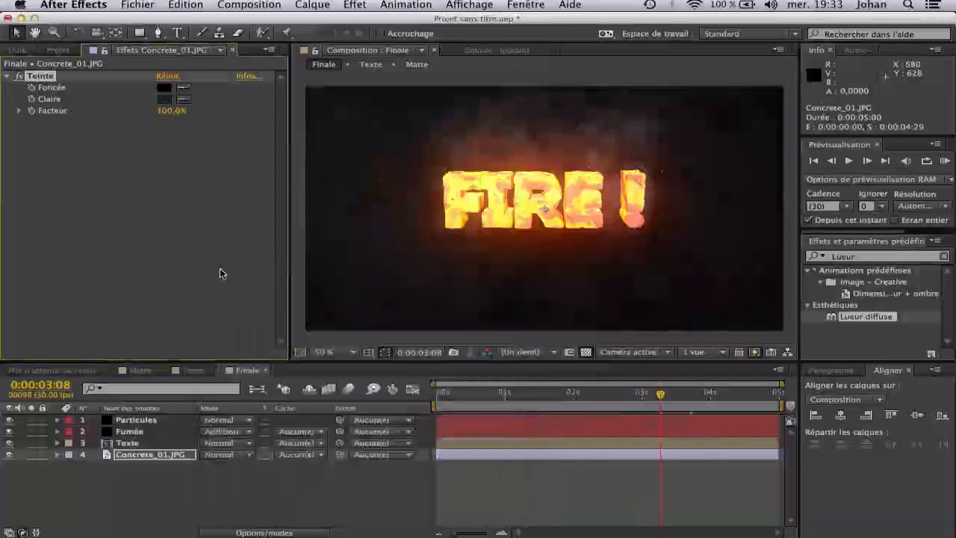
{"action": "left_click", "coordinate": [503, 395]}
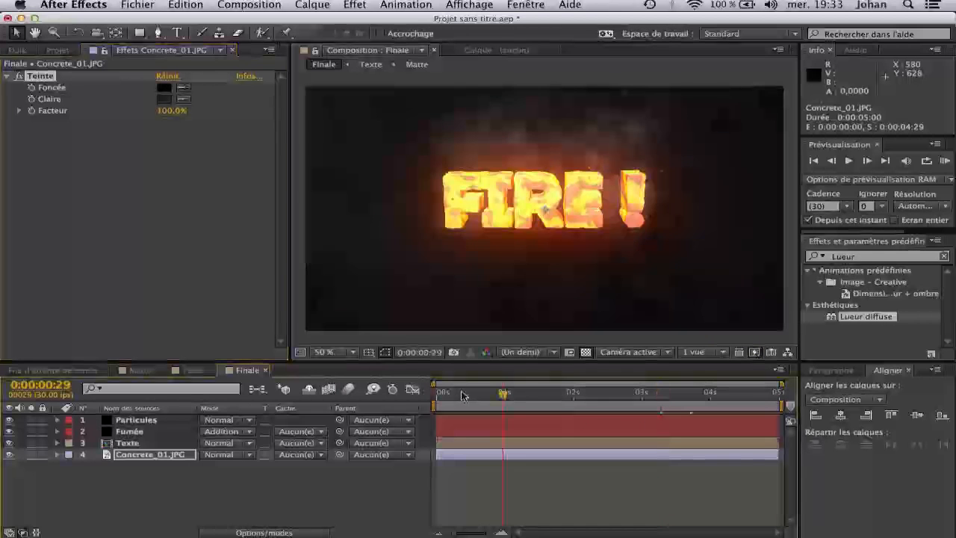
{"action": "left_click", "coordinate": [462, 395]}
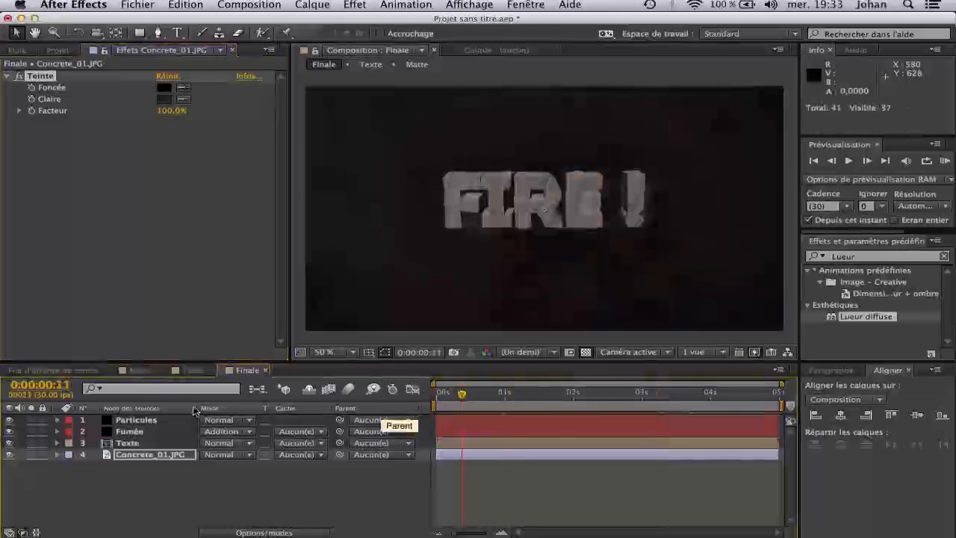
Create an adjustment layer above all layers in Finale and rename it CC.
{"action": "left_click", "coordinate": [312, 5]}
{"action": "mouse_move", "coordinate": [299, 17]}
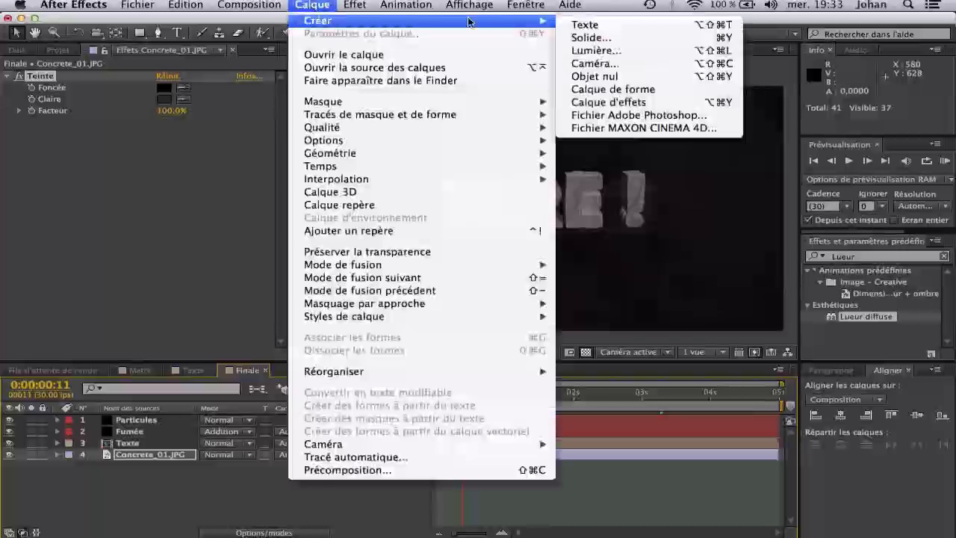
{"action": "left_click", "coordinate": [612, 42]}
{"action": "left_click", "coordinate": [312, 5]}
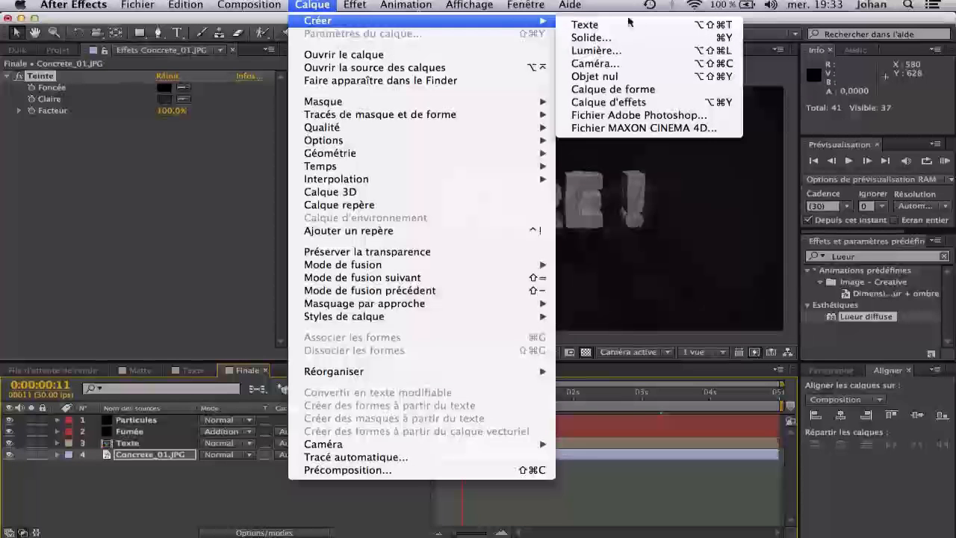
{"action": "left_click", "coordinate": [636, 102]}
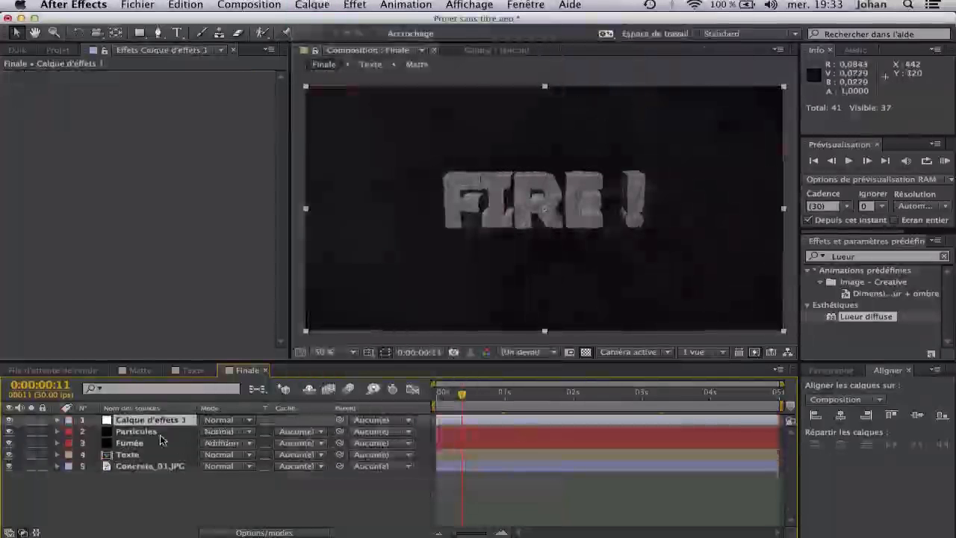
{"action": "key", "text": "Return"}
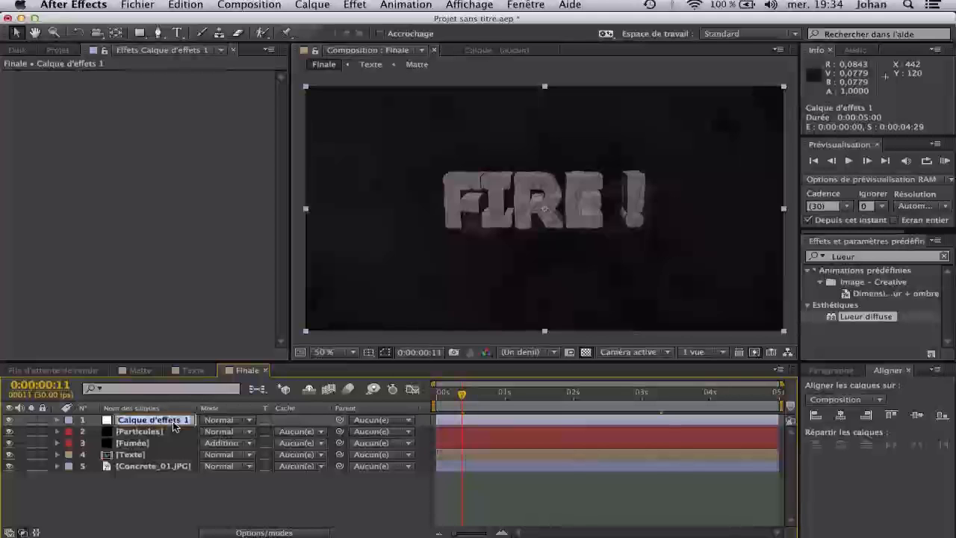
{"action": "type", "text": "CC"}
{"action": "key", "text": "Return"}
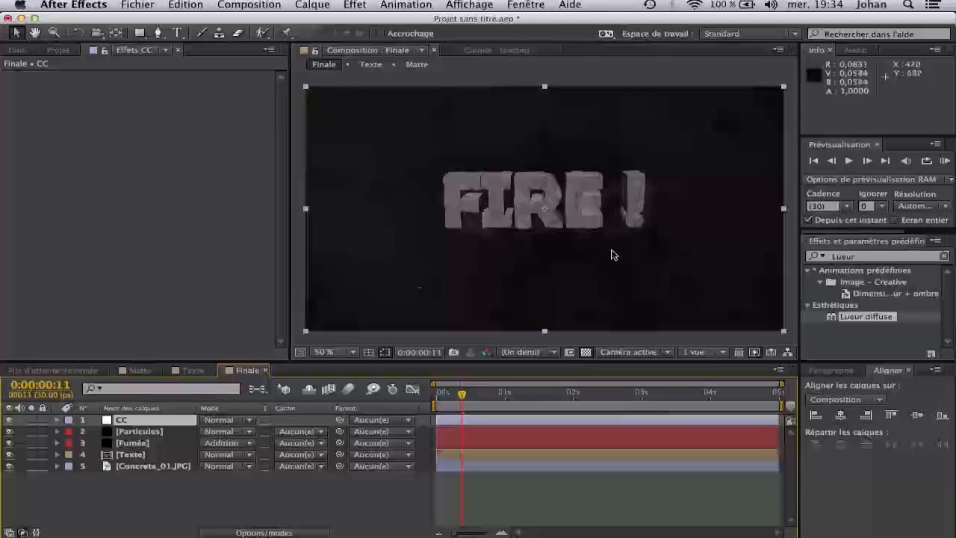
Apply the Courbes effect to the Texte layer and shape an S-curve with lower shadows and slightly raised highlights.
{"action": "left_click", "coordinate": [870, 255]}
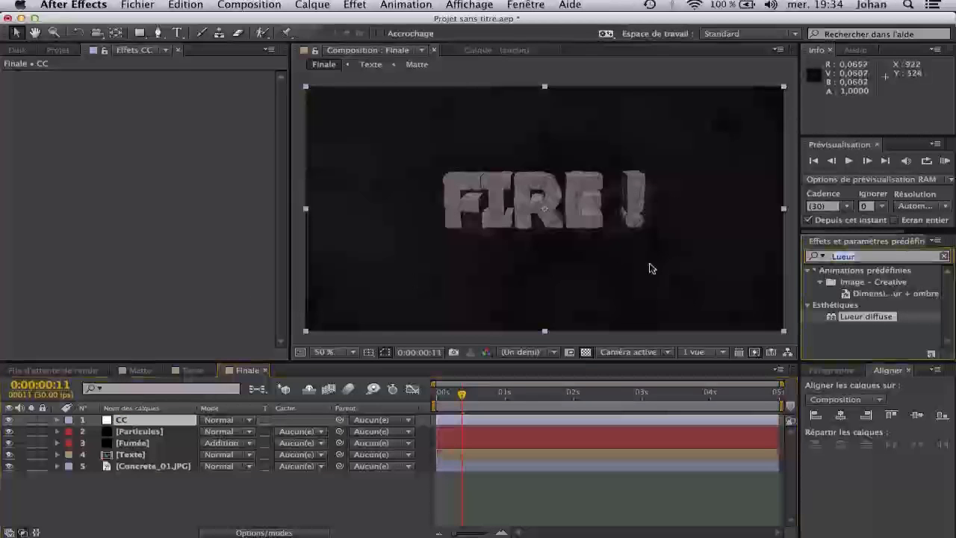
{"action": "type", "text": "Courbes"}
{"action": "left_click_drag", "start_coordinate": [851, 284], "coordinate": [174, 454]}
{"action": "left_click_drag", "start_coordinate": [66, 318], "coordinate": [77, 331]}
{"action": "left_click", "coordinate": [113, 290]}
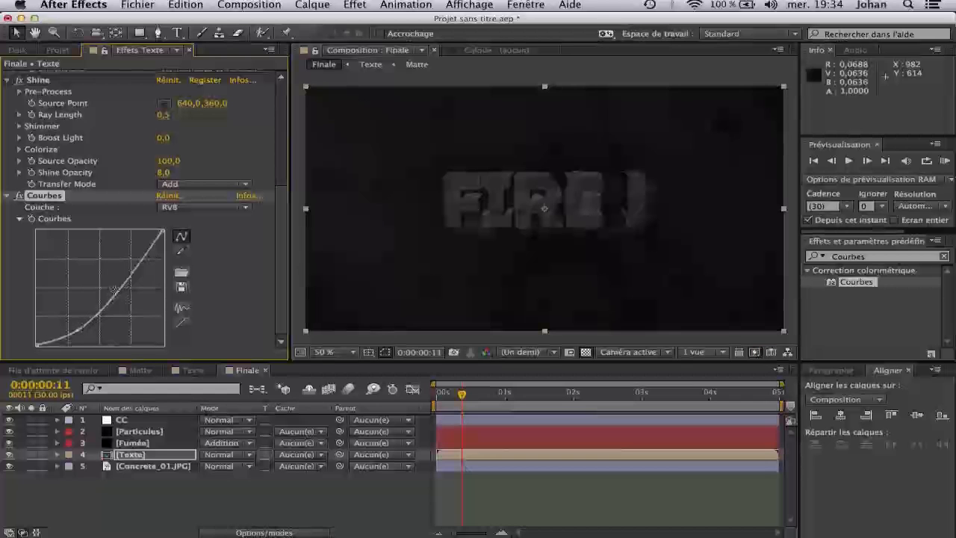
{"action": "left_click_drag", "start_coordinate": [133, 262], "coordinate": [130, 257]}
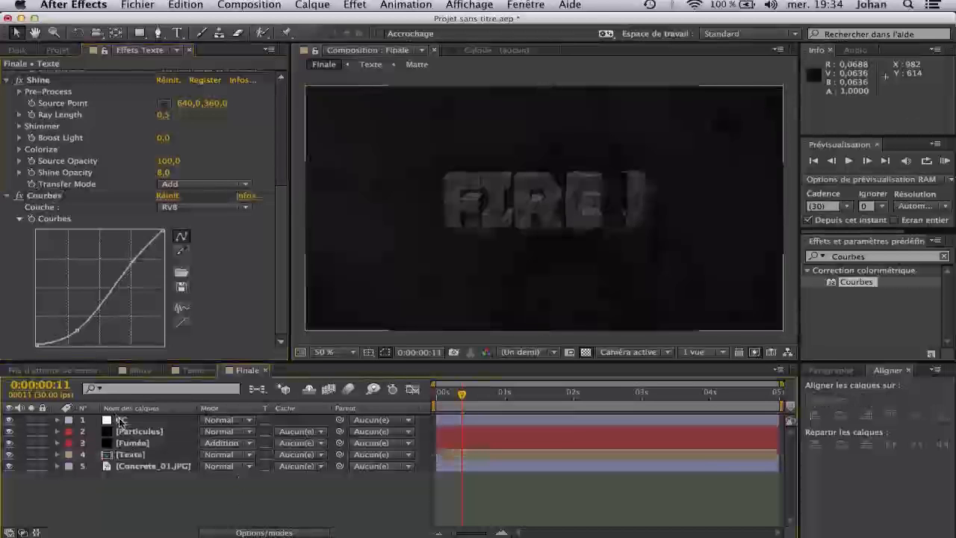
Check the contrast at several frames and apply the Courbes effect to the CC adjustment layer.
{"action": "left_click", "coordinate": [149, 421]}
{"action": "left_click", "coordinate": [705, 394]}
{"action": "left_click", "coordinate": [608, 394]}
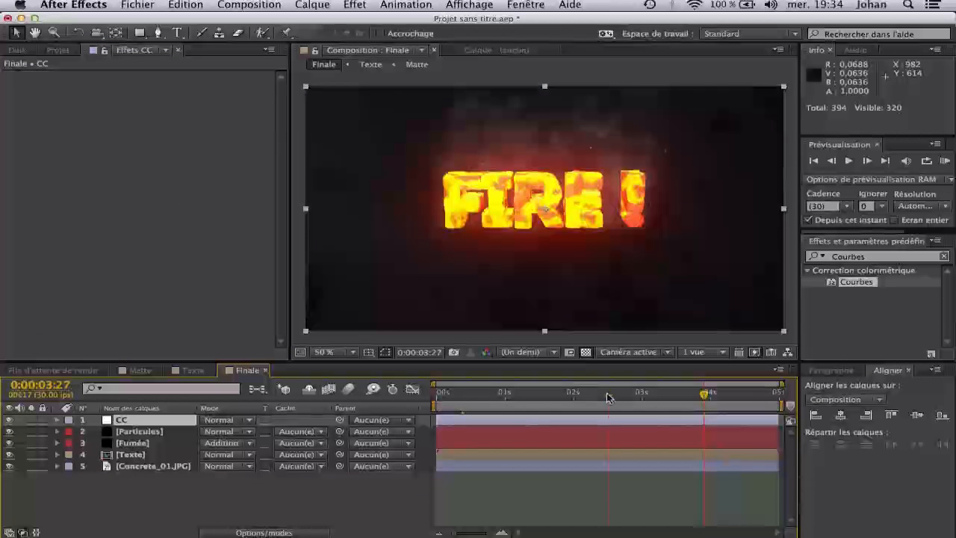
{"action": "left_click", "coordinate": [496, 394]}
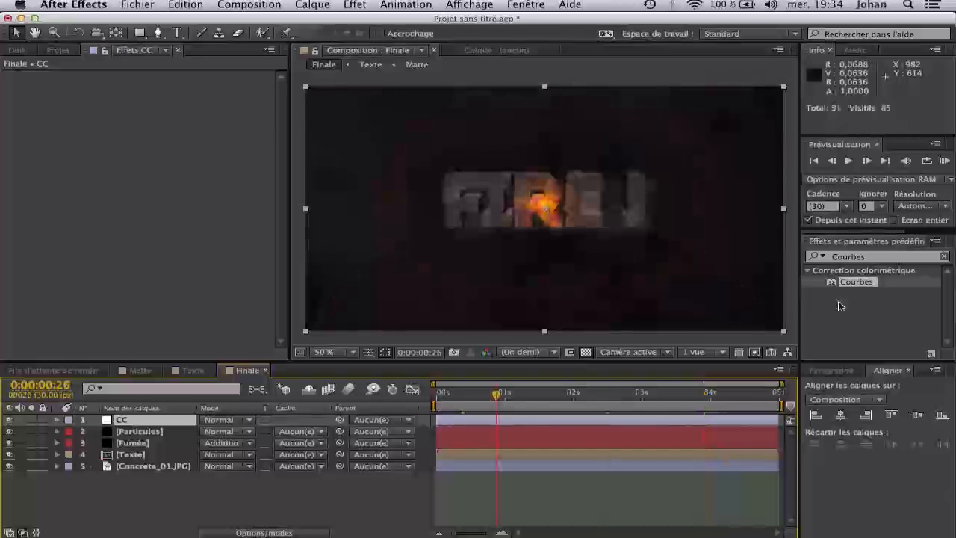
{"action": "left_click_drag", "start_coordinate": [849, 290], "coordinate": [64, 239]}
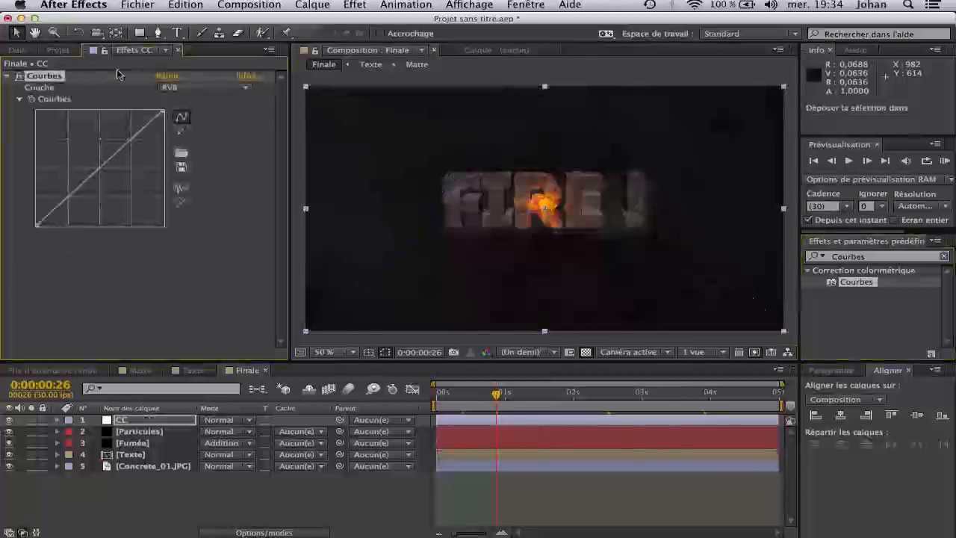
Slightly raise the midtones of the Rouge channel in the CC layer's Courbes effect, judging the color at 0:00:01:02.
{"action": "left_click", "coordinate": [218, 88]}
{"action": "left_click", "coordinate": [186, 112]}
{"action": "left_click", "coordinate": [510, 400]}
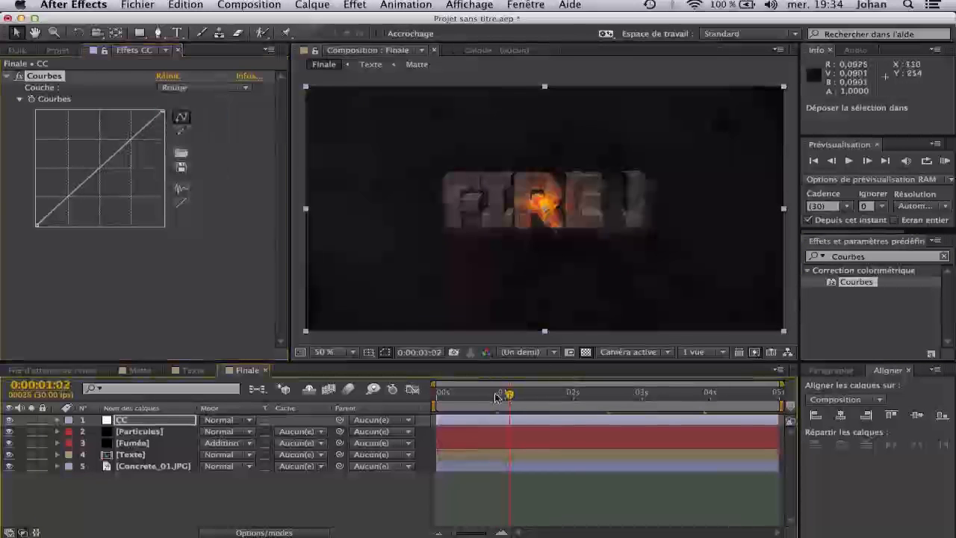
{"action": "left_click", "coordinate": [93, 164]}
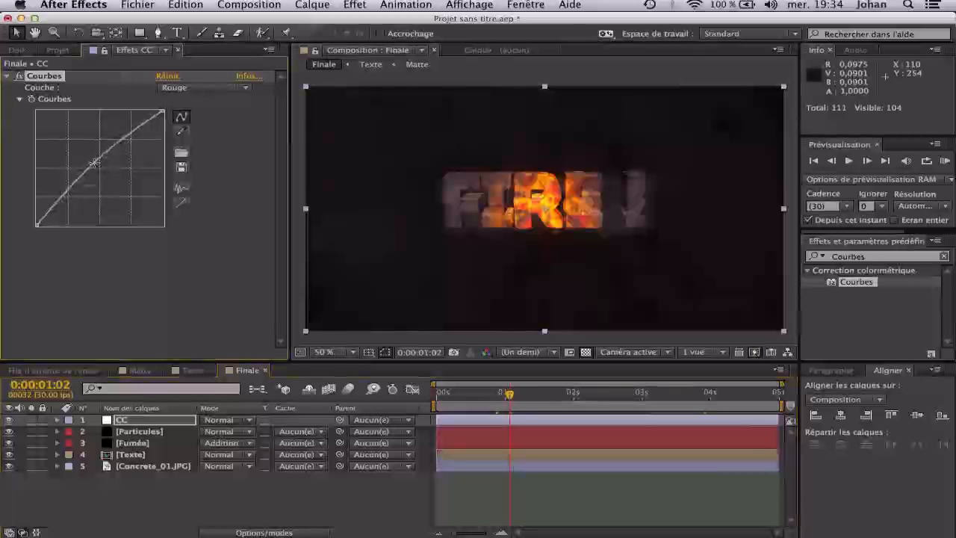
{"action": "left_click_drag", "start_coordinate": [94, 163], "coordinate": [97, 165]}
Slightly lower the midtones of the Bleu channel in the CC layer's Courbes effect and preview the grade across the timeline.
{"action": "left_click", "coordinate": [204, 87]}
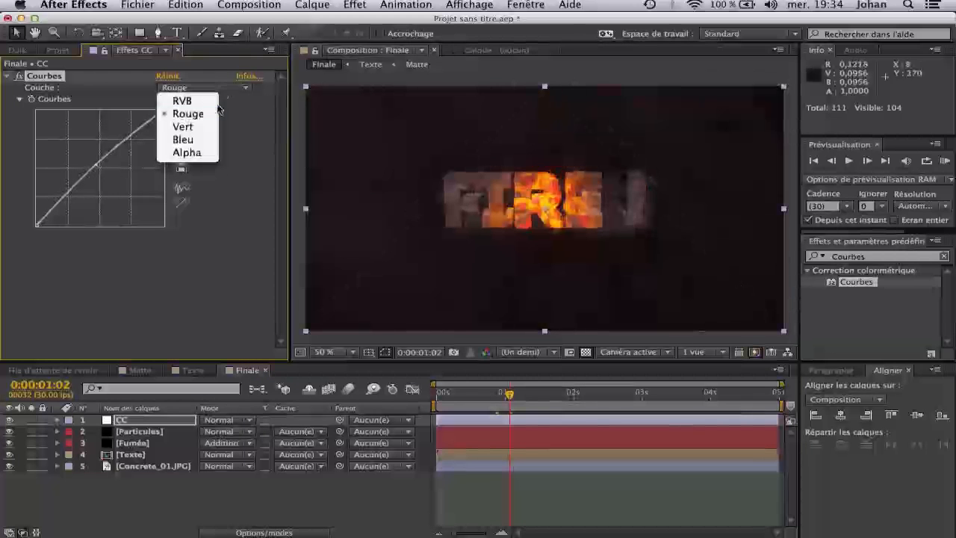
{"action": "left_click", "coordinate": [183, 138]}
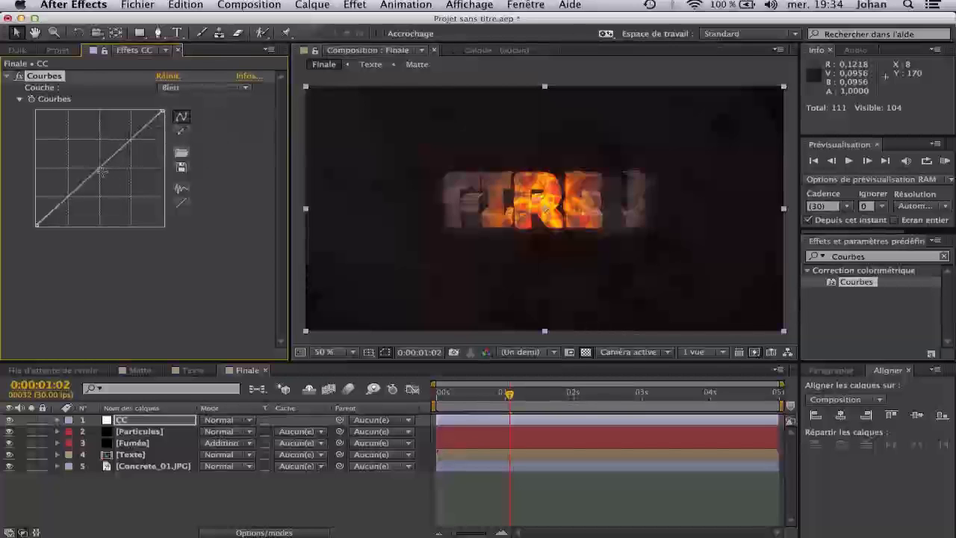
{"action": "left_click_drag", "start_coordinate": [103, 171], "coordinate": [104, 174]}
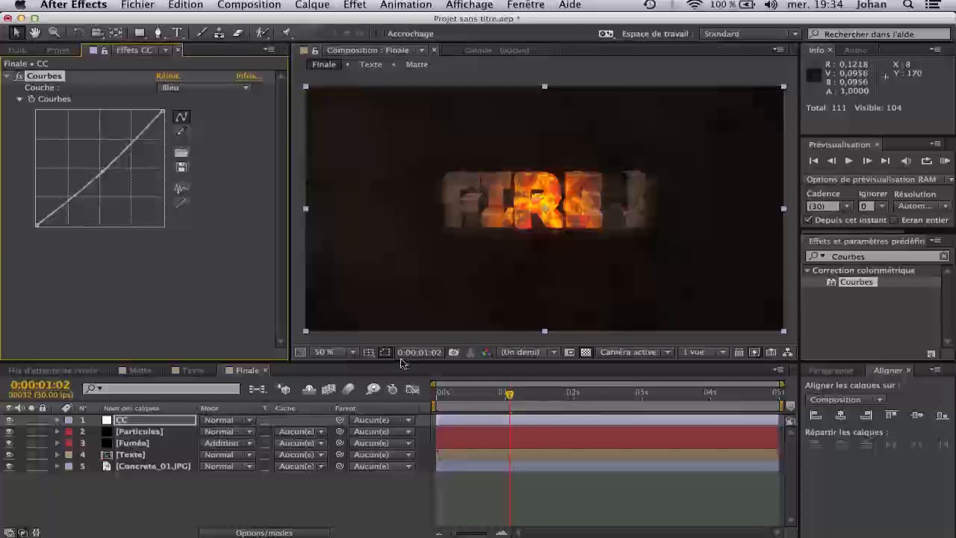
{"action": "left_click", "coordinate": [457, 394]}
{"action": "left_click_drag", "start_coordinate": [493, 394], "coordinate": [694, 402]}
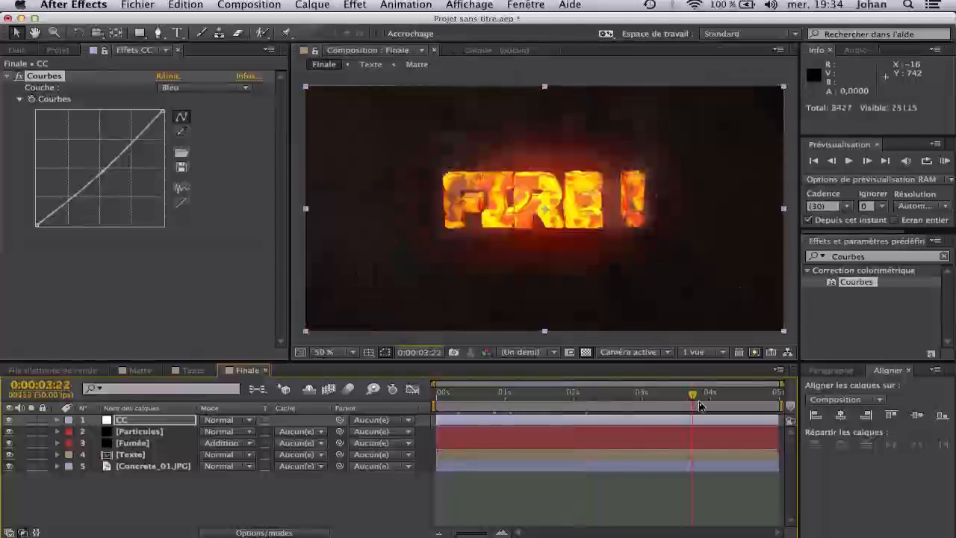
{"action": "left_click", "coordinate": [724, 398]}
{"action": "key", "text": "space"}
{"action": "left_click", "coordinate": [546, 394]}
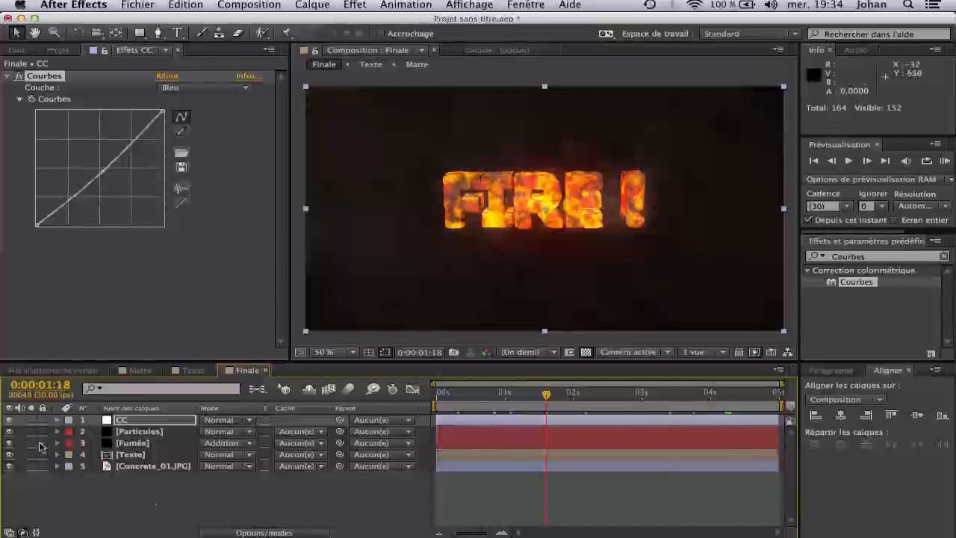
Trim the start of the Particules layer to 0:00:01:01, when the fire spreads across the letters.
{"action": "left_click", "coordinate": [138, 430]}
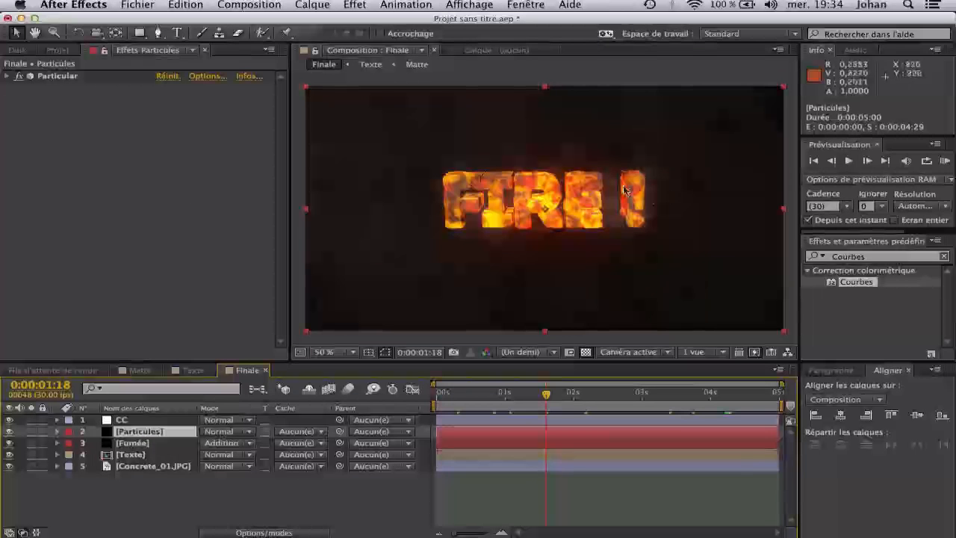
{"action": "left_click_drag", "start_coordinate": [438, 431], "coordinate": [496, 431]}
{"action": "left_click", "coordinate": [525, 392]}
{"action": "left_click_drag", "start_coordinate": [511, 393], "coordinate": [507, 394]}
{"action": "left_click_drag", "start_coordinate": [497, 432], "coordinate": [508, 432]}
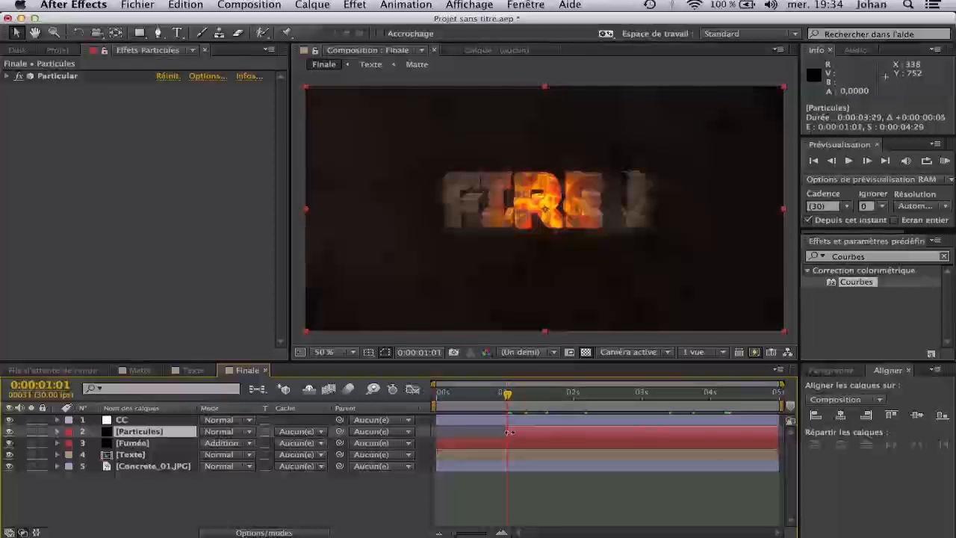
Shift the Particules layer so it starts at 0:00:01:04, and preview the animation from there and from the beginning.
{"action": "key", "text": "Page_Down"}
{"action": "key", "text": "Page_Down"}
{"action": "key", "text": "Page_Down"}
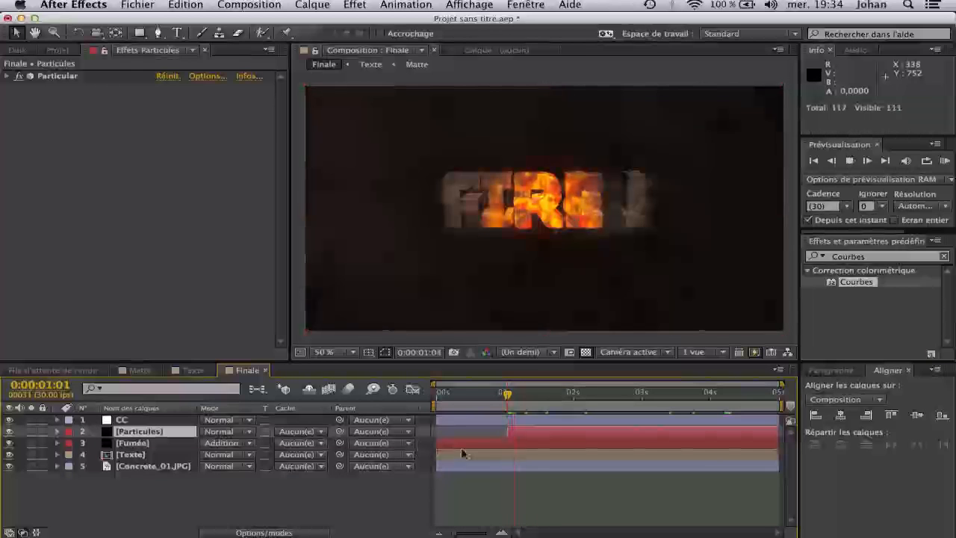
{"action": "left_click_drag", "start_coordinate": [528, 437], "coordinate": [562, 433]}
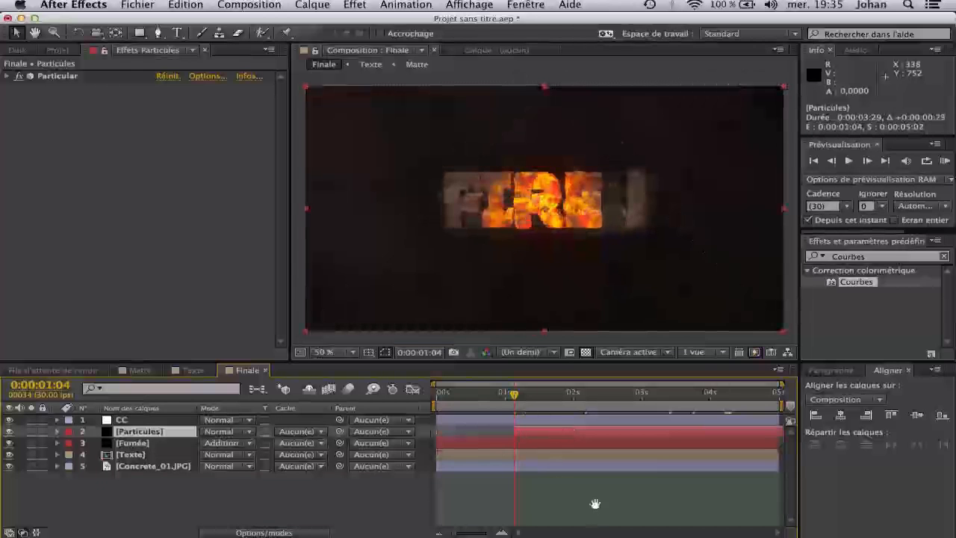
{"action": "key", "text": "space"}
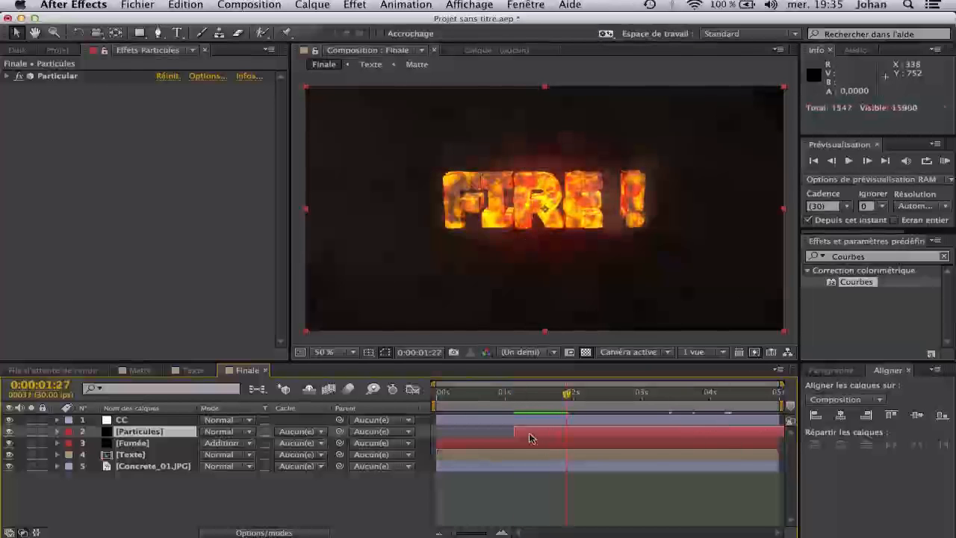
{"action": "key", "text": "space"}
{"action": "key", "text": "space"}
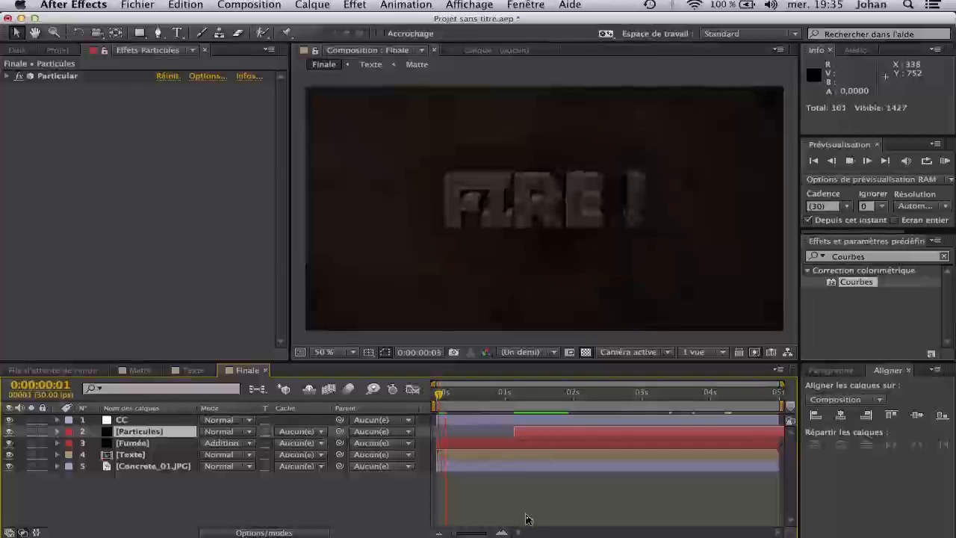